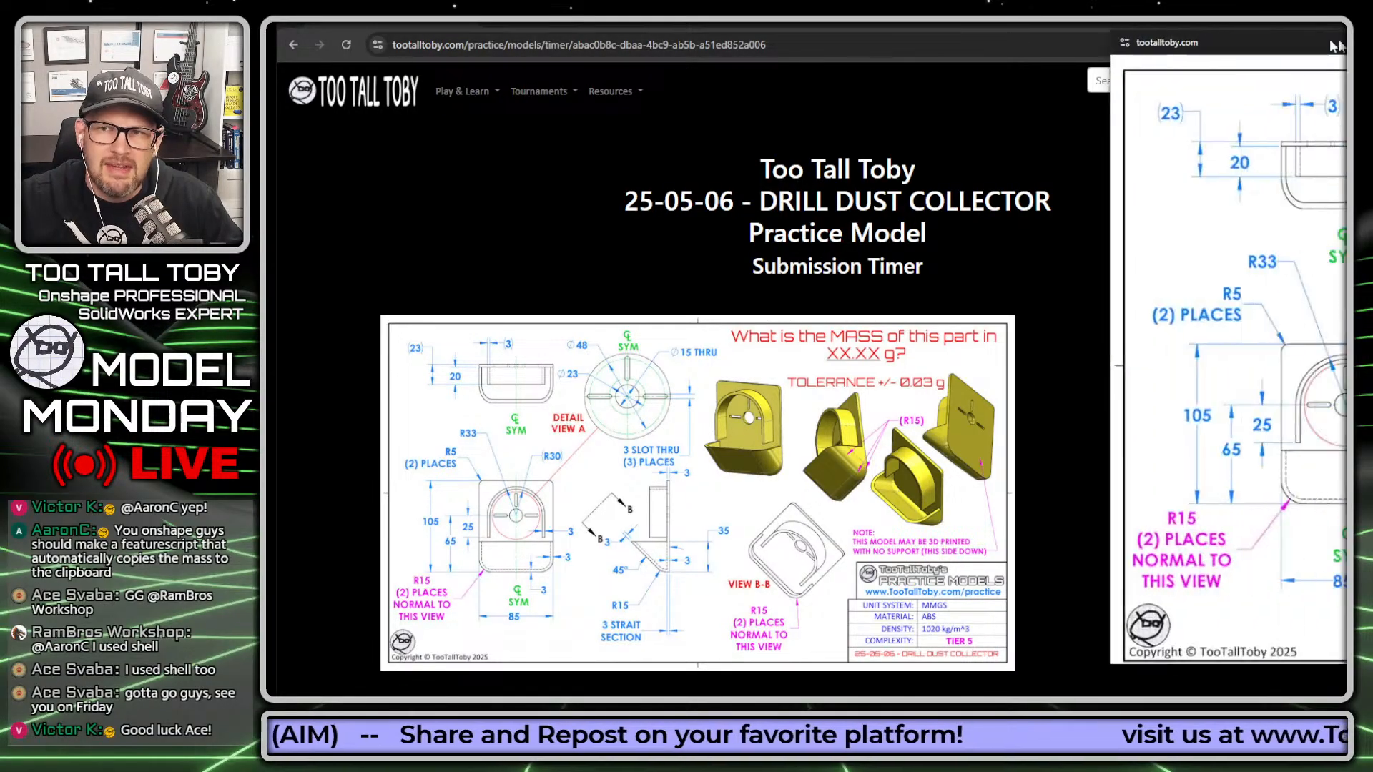
- Switch to the Onshape documents page and collapse the Getting started and Last opened by me sections
{"action": "mouse_move", "coordinate": [1332, 40]}
{"action": "left_mouse_down"}
{"action": "mouse_move", "coordinate": [573, 37]}
{"action": "mouse_move", "coordinate": [493, 49]}
{"action": "mouse_move", "coordinate": [504, 37]}
{"action": "mouse_move", "coordinate": [509, 54]}
{"action": "mouse_move", "coordinate": [1371, 72]}
{"action": "left_mouse_up"}
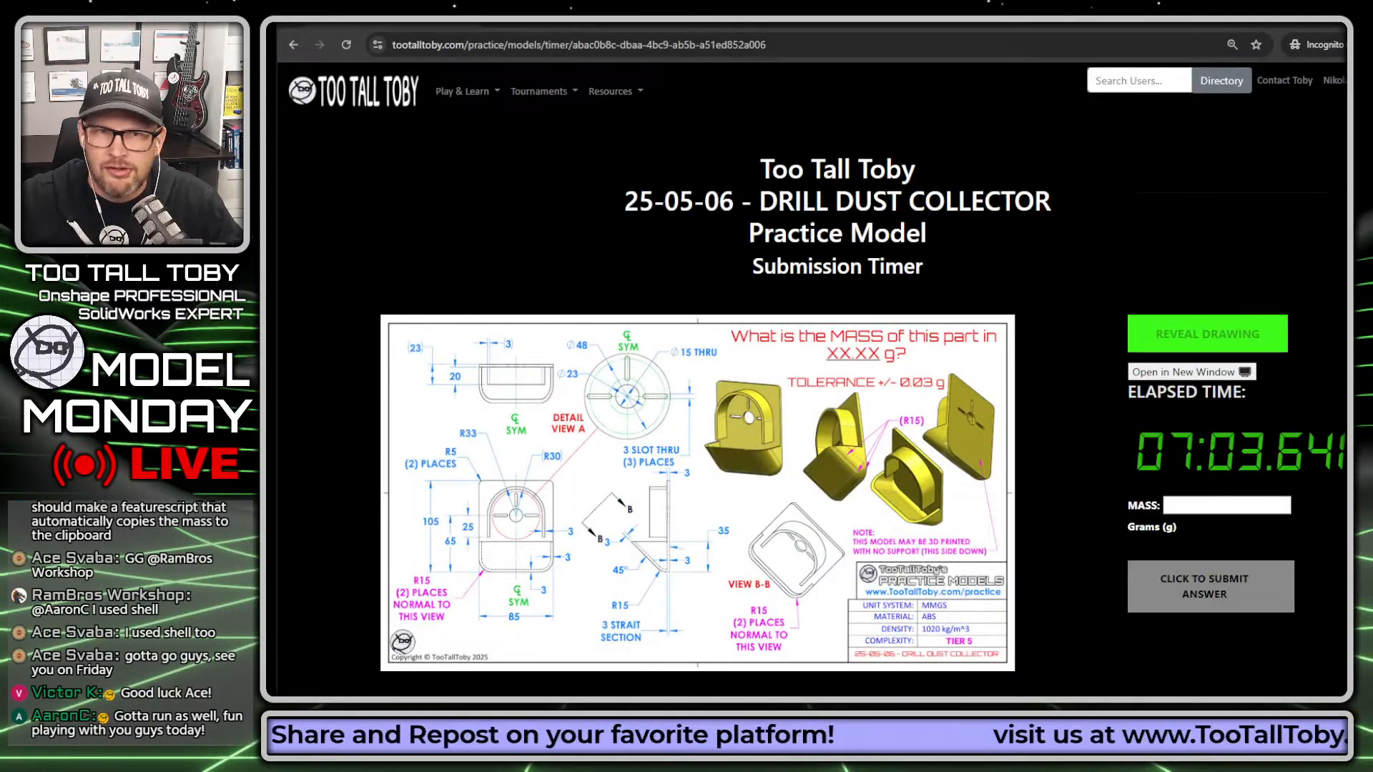
{"action": "left_click", "coordinate": [565, 27]}
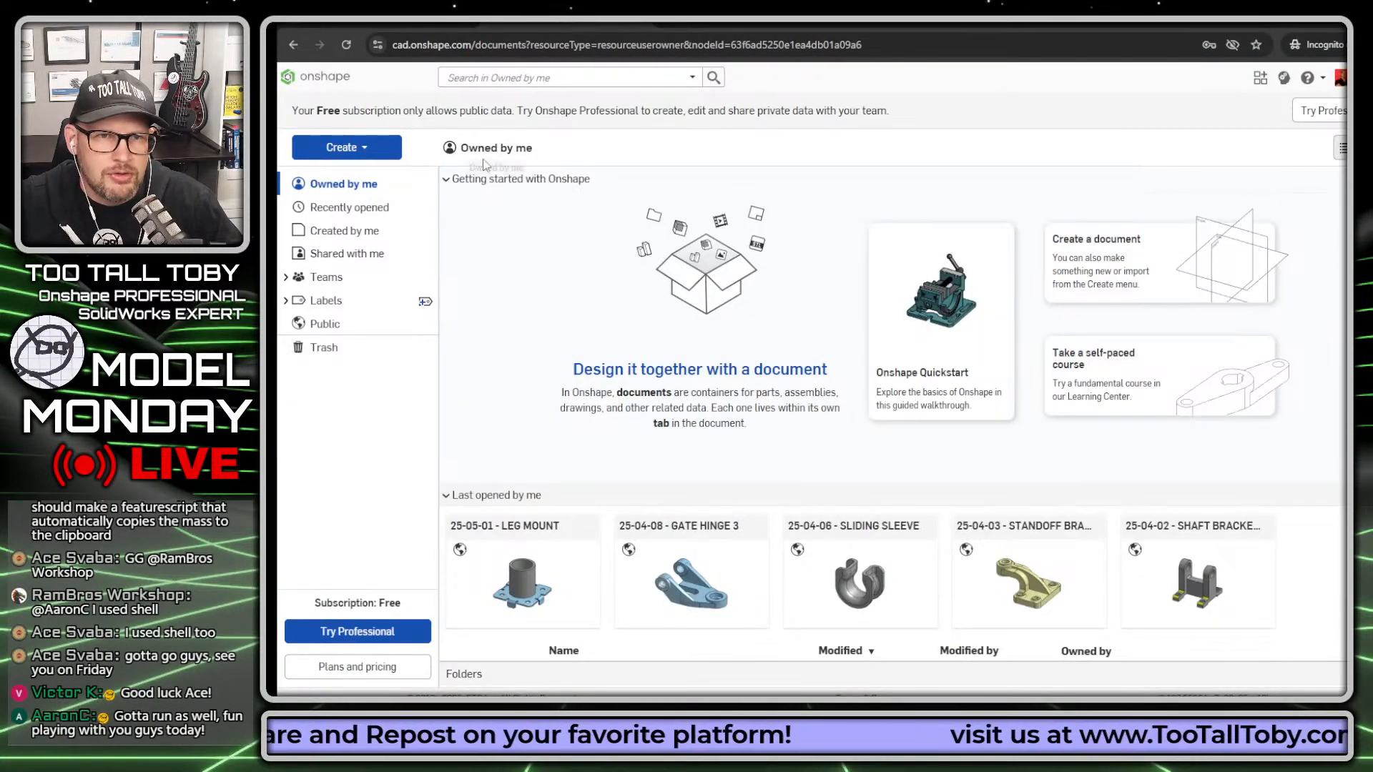
{"action": "left_click", "coordinate": [447, 179]}
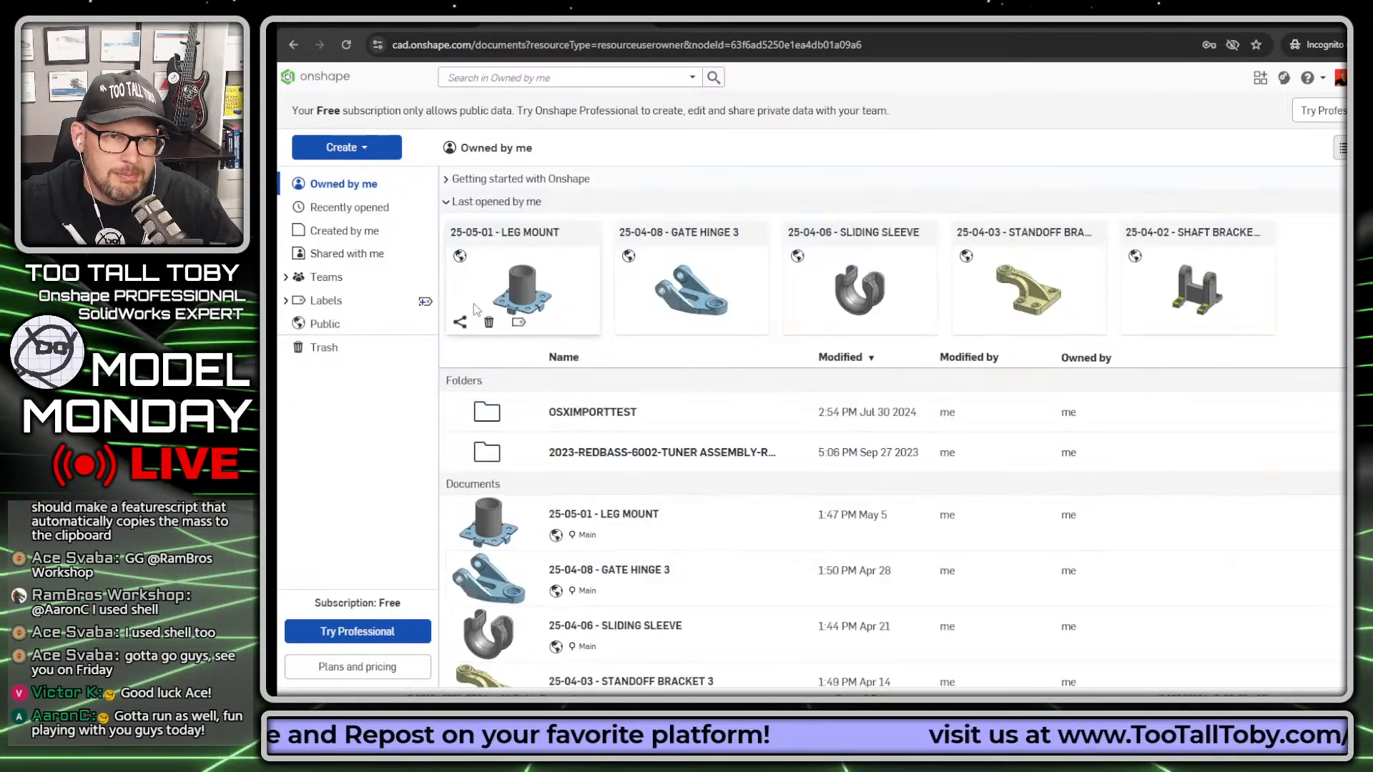
{"action": "left_click", "coordinate": [449, 201]}
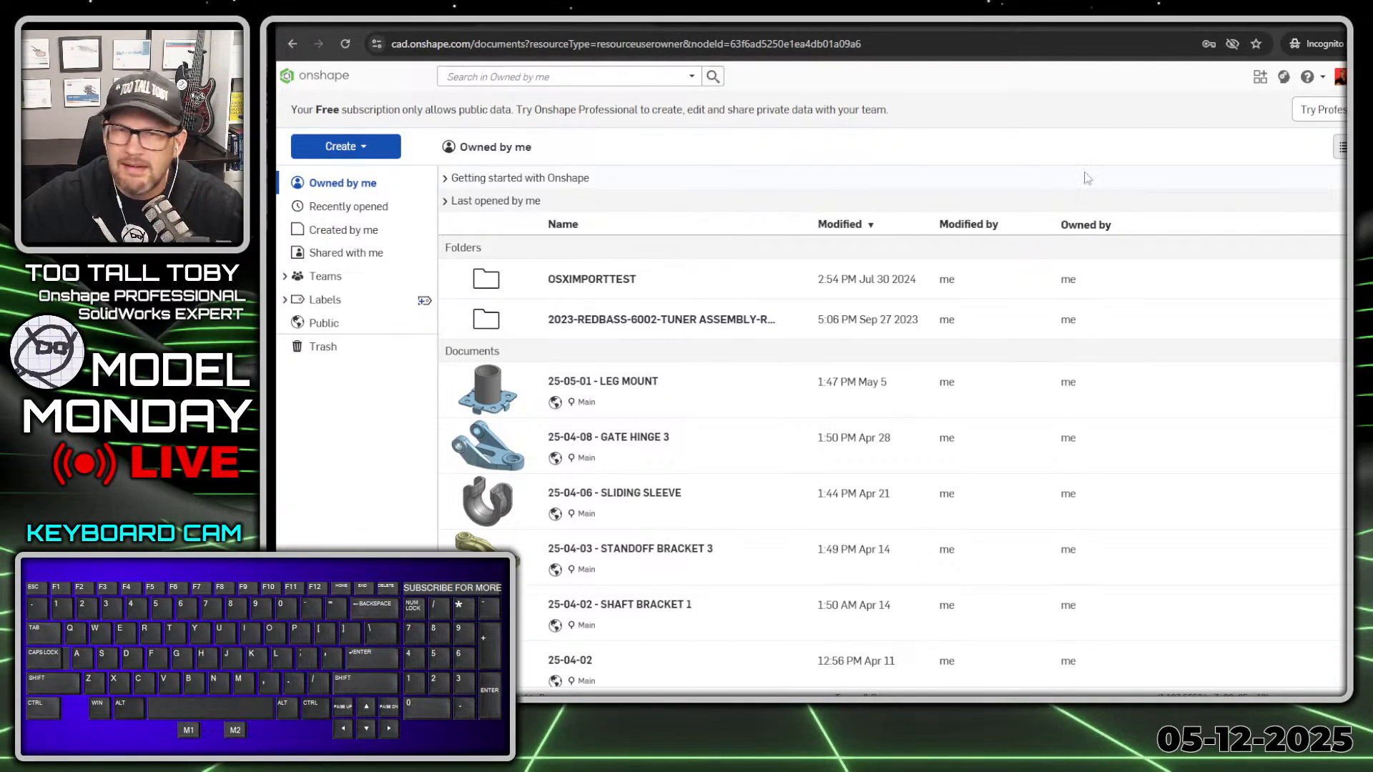
- Create a new public document named 25-05-06 - DRILL DUST COLLECTOR
{"action": "left_click", "coordinate": [345, 147]}
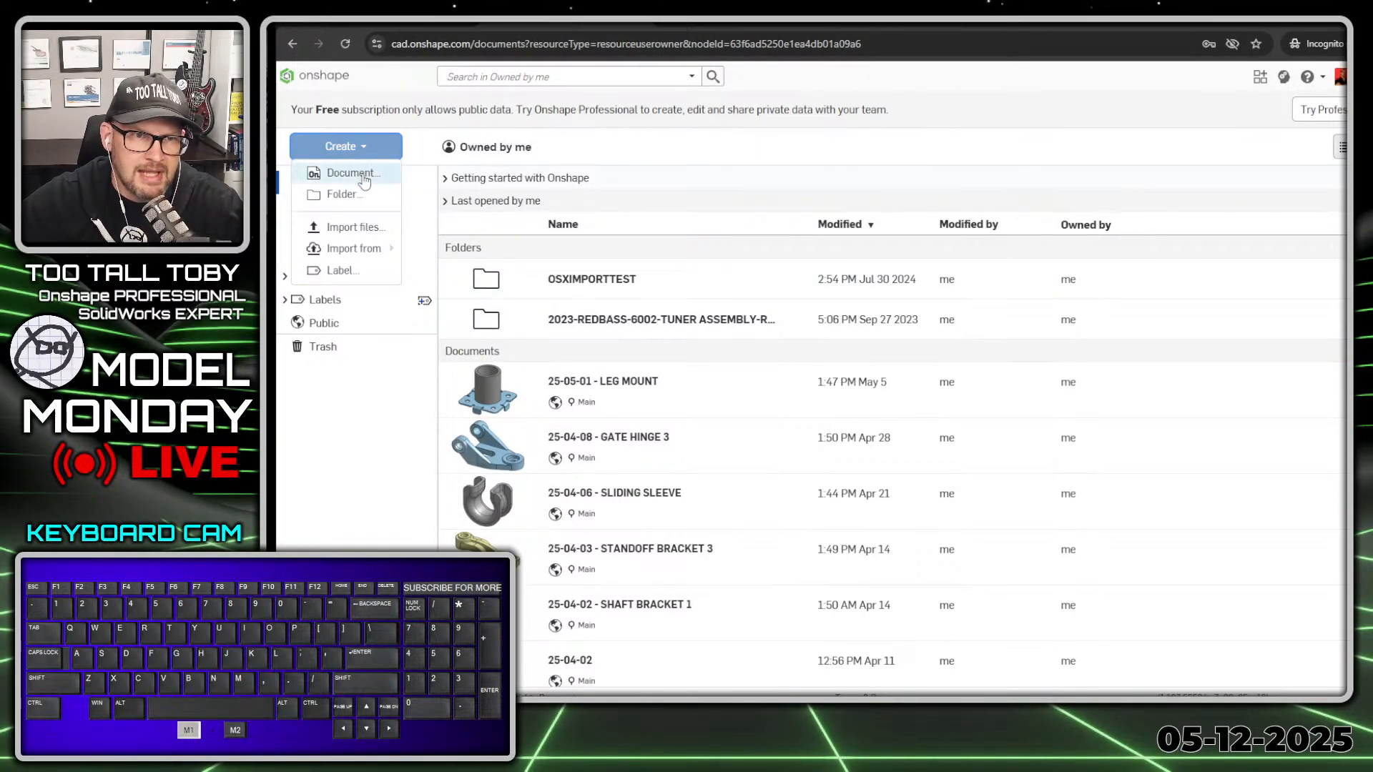
{"action": "left_click", "coordinate": [352, 173]}
{"action": "type", "text": "2"}
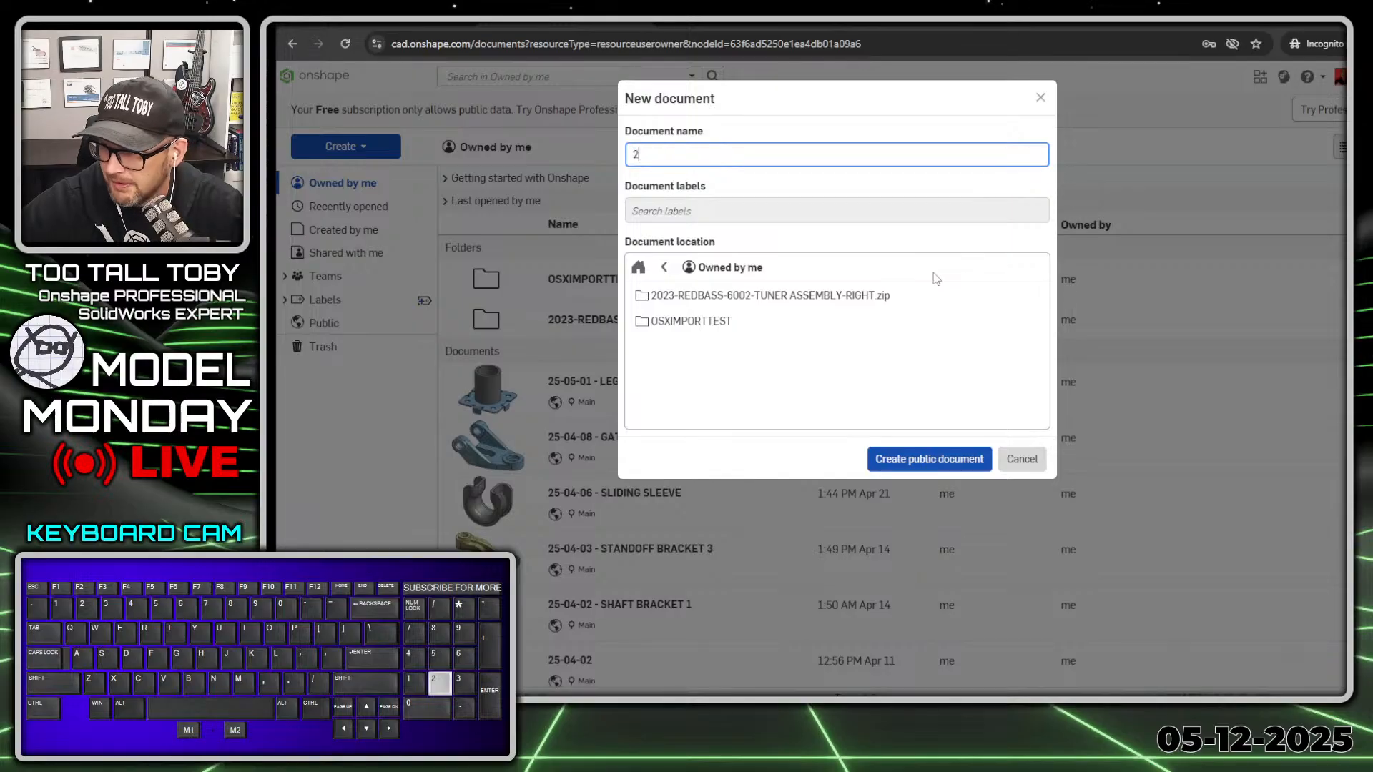
{"action": "type", "text": "5-05-06 - -"}
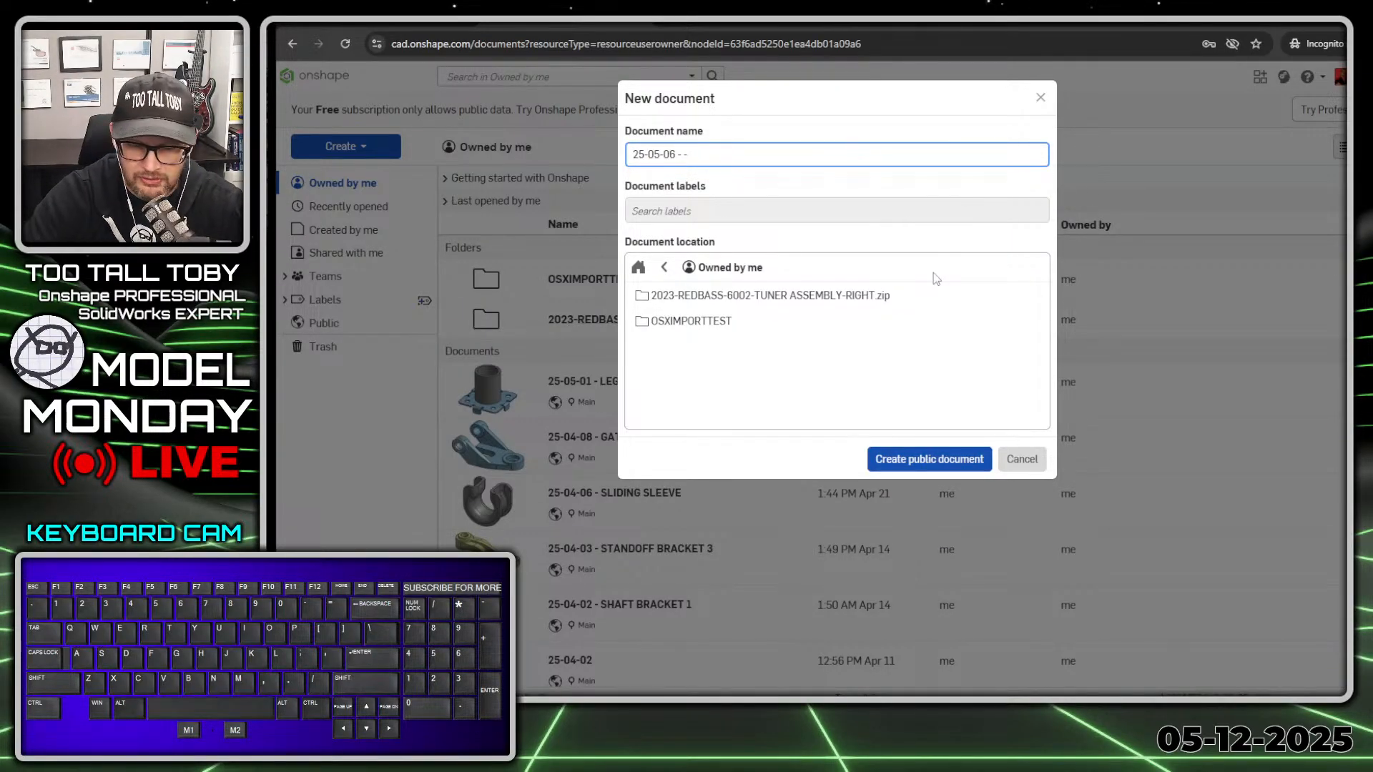
{"action": "type", "text": "DRILL DUST C"}
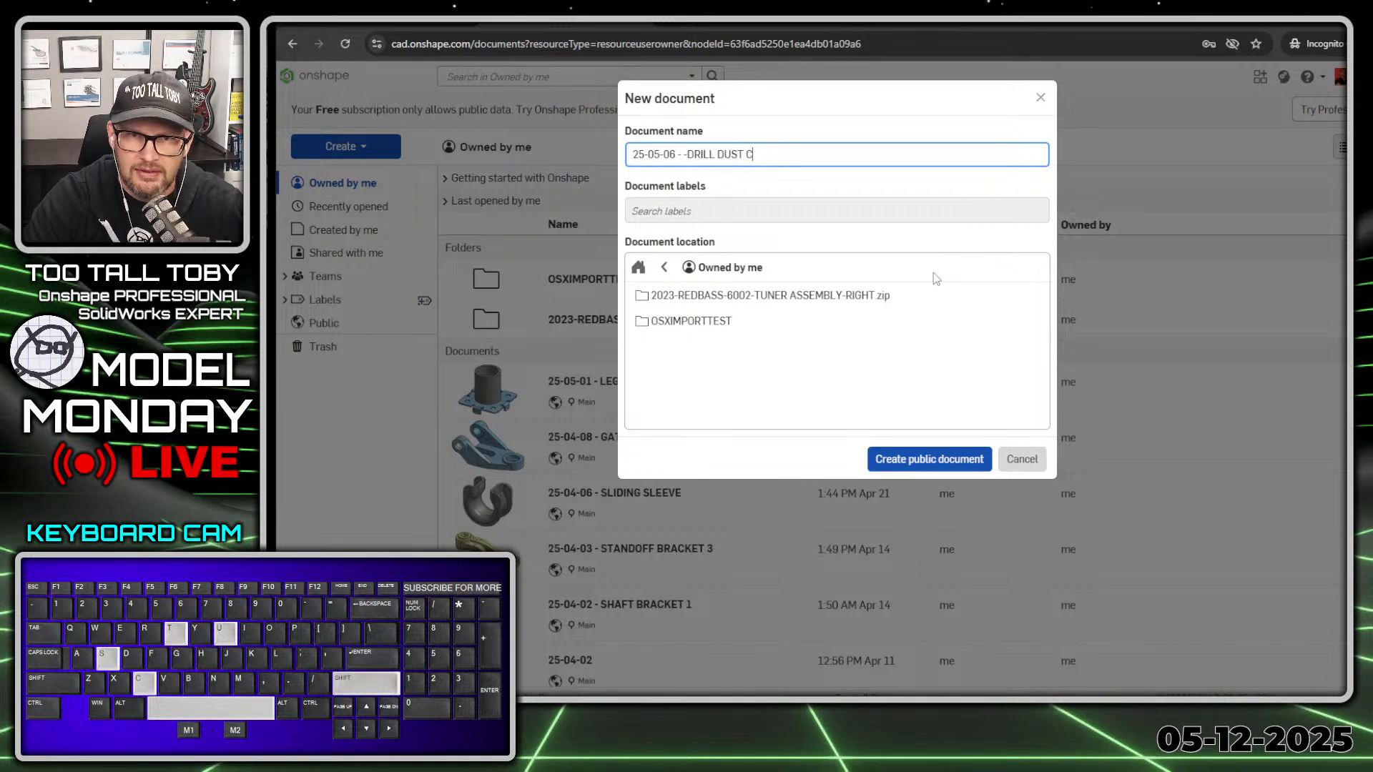
{"action": "type", "text": "OLLECTOR"}
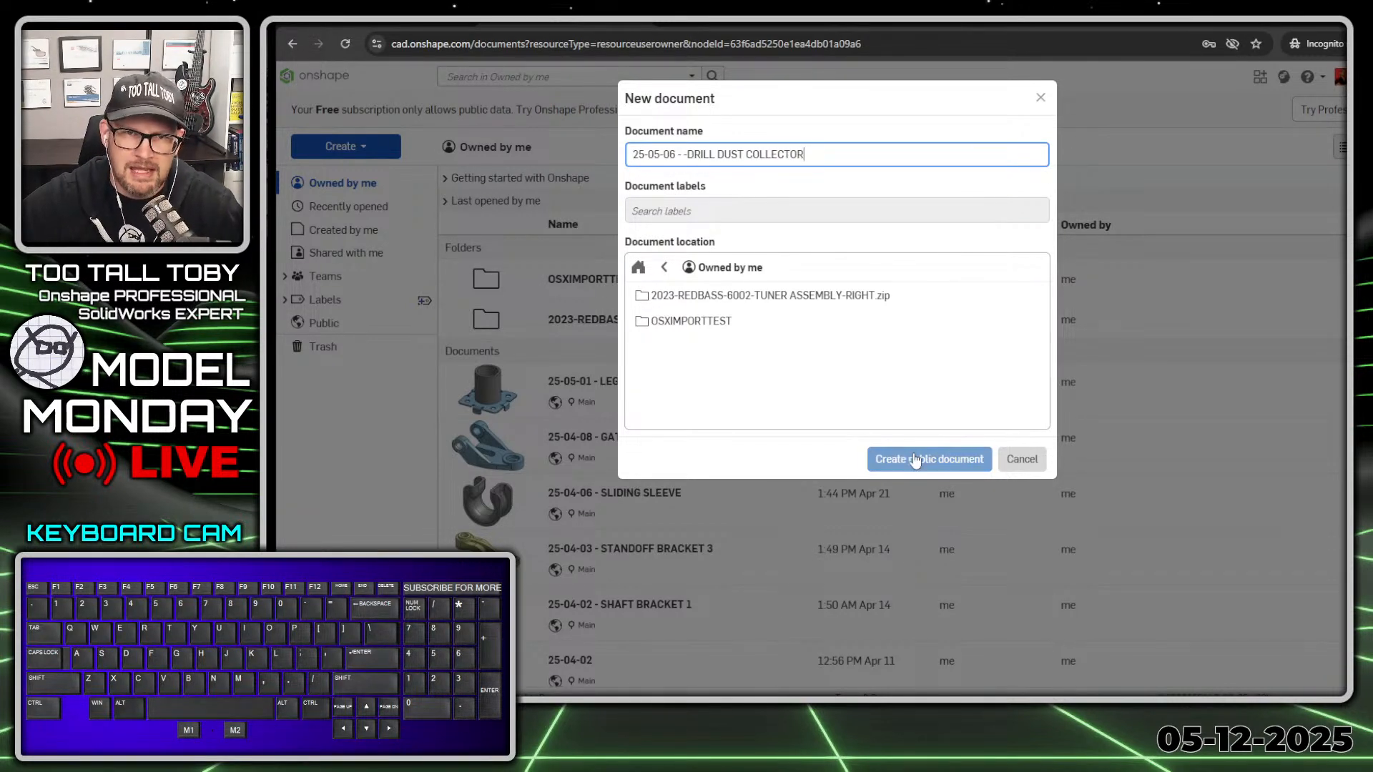
{"action": "left_click", "coordinate": [688, 154]}
{"action": "key", "text": "BackSpace"}
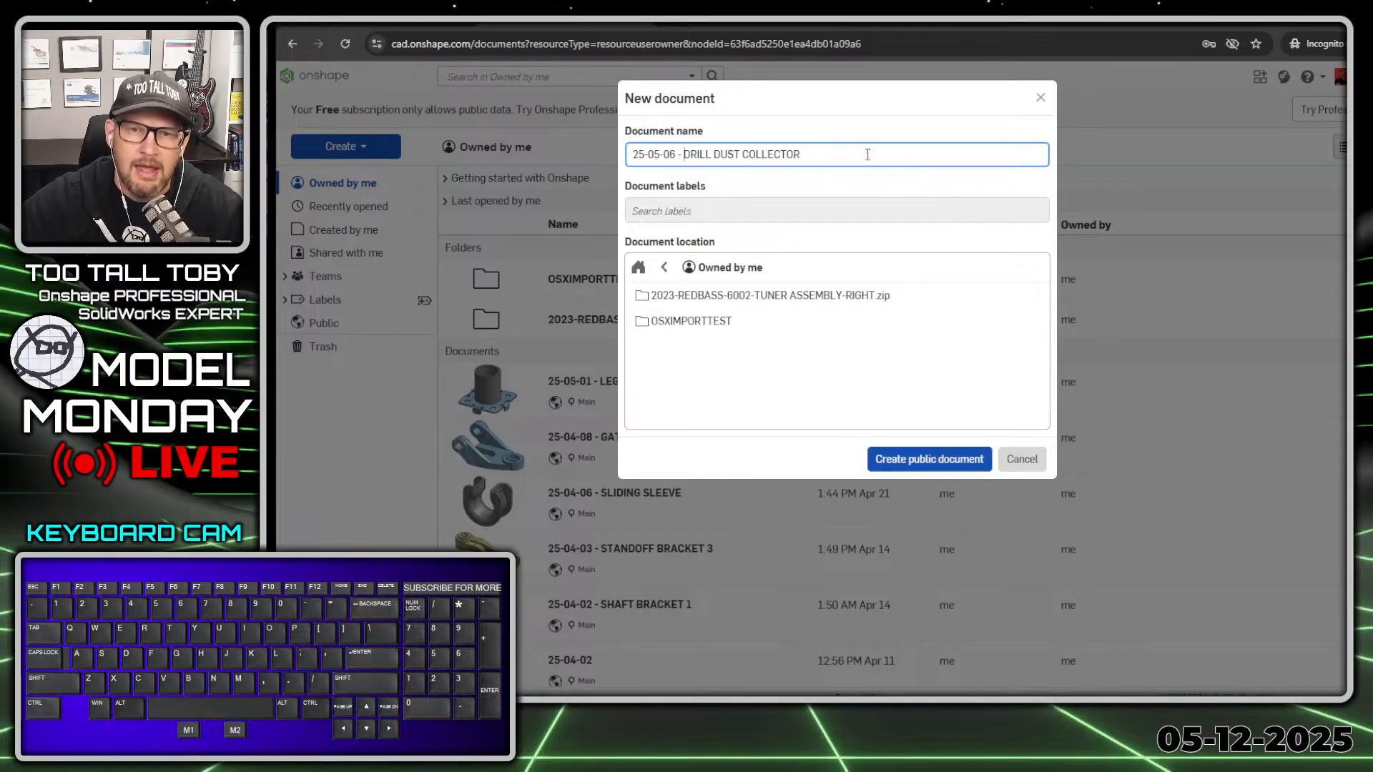
{"action": "left_click", "coordinate": [929, 459]}
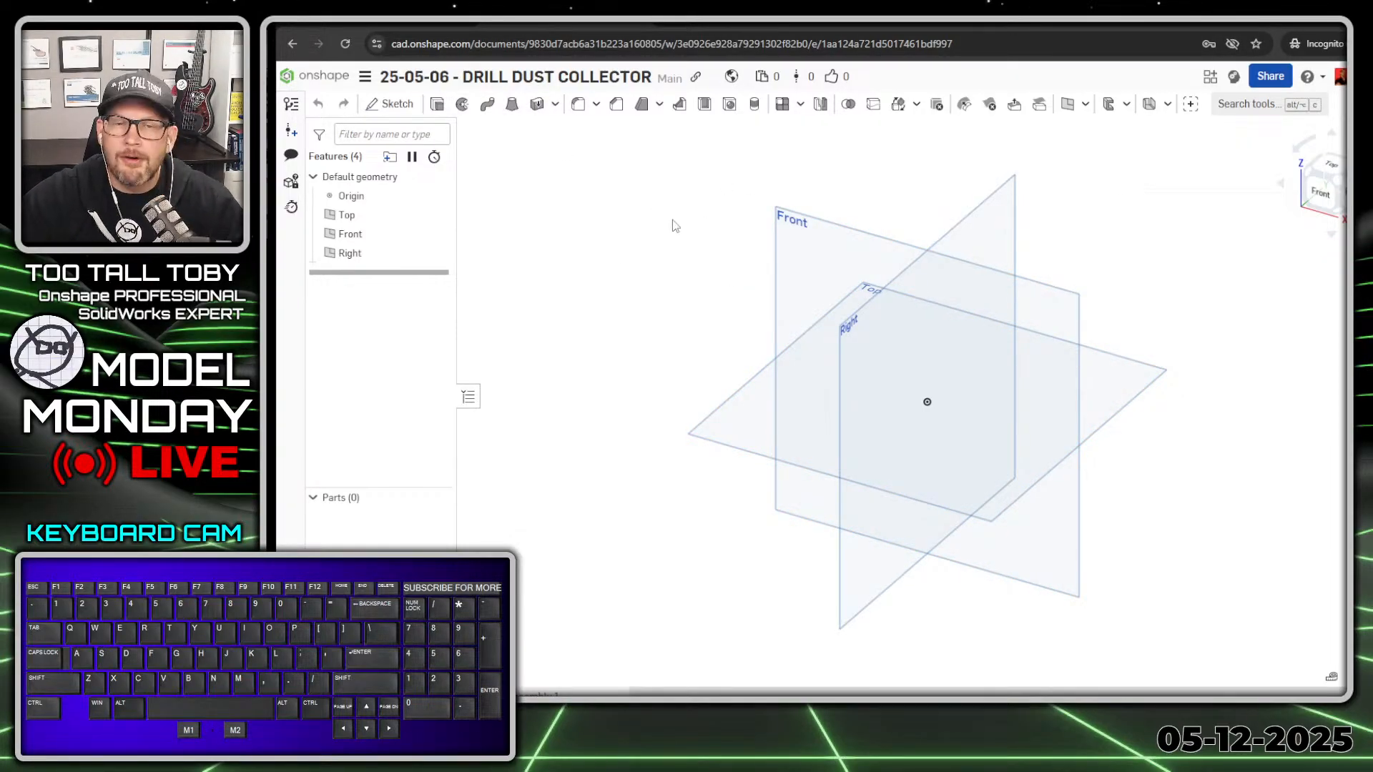
- Check the default length unit in the document's workspace units and accept the unit settings
{"action": "left_click", "coordinate": [366, 80]}
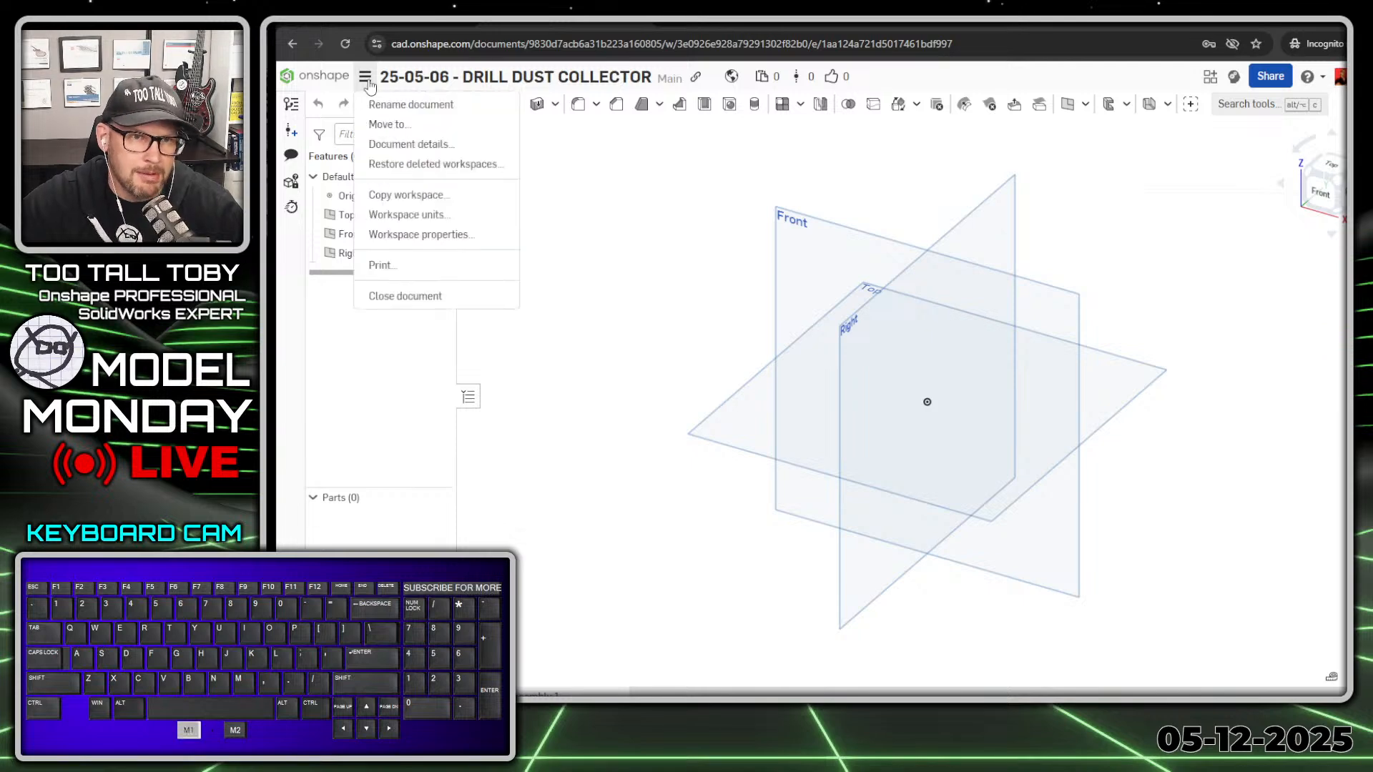
{"action": "left_click", "coordinate": [420, 214]}
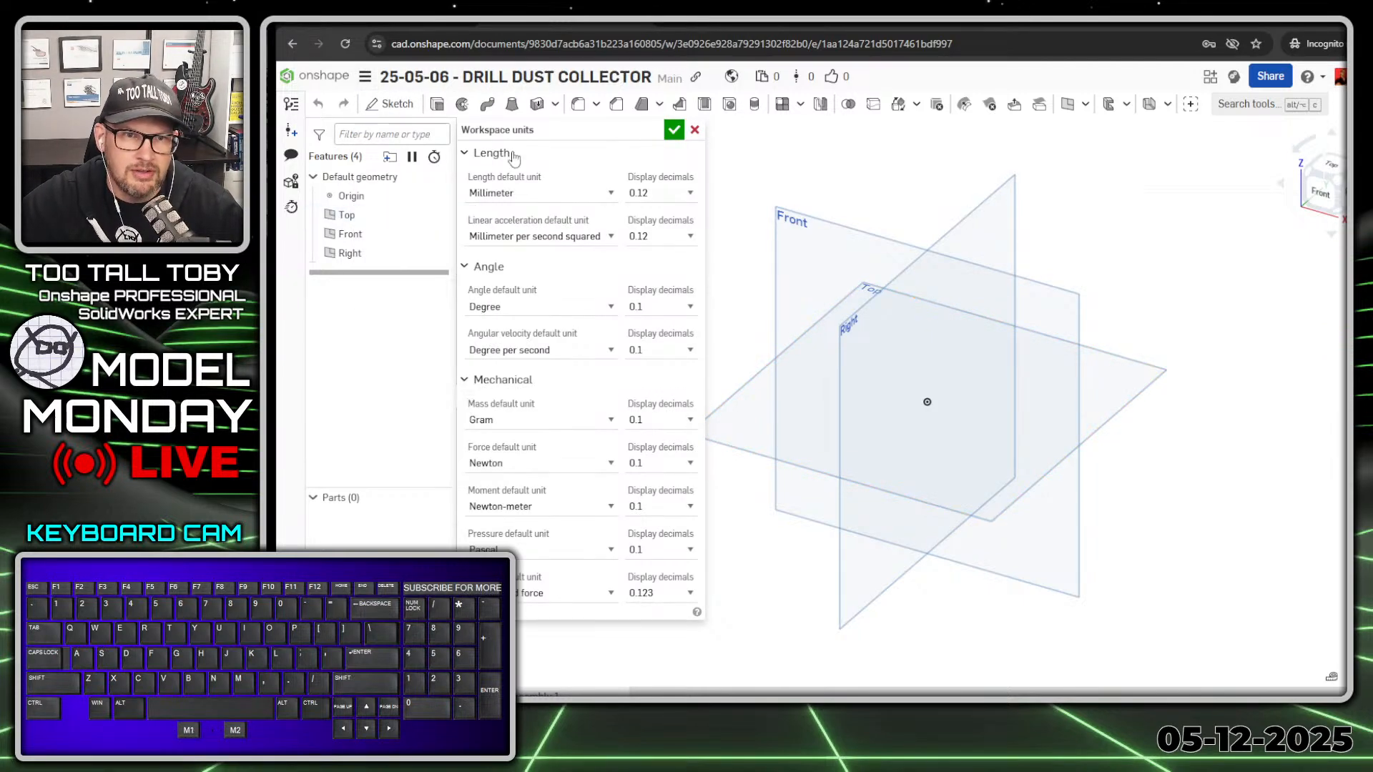
{"action": "key", "text": "alt+1"}
{"action": "left_click", "coordinate": [545, 188]}
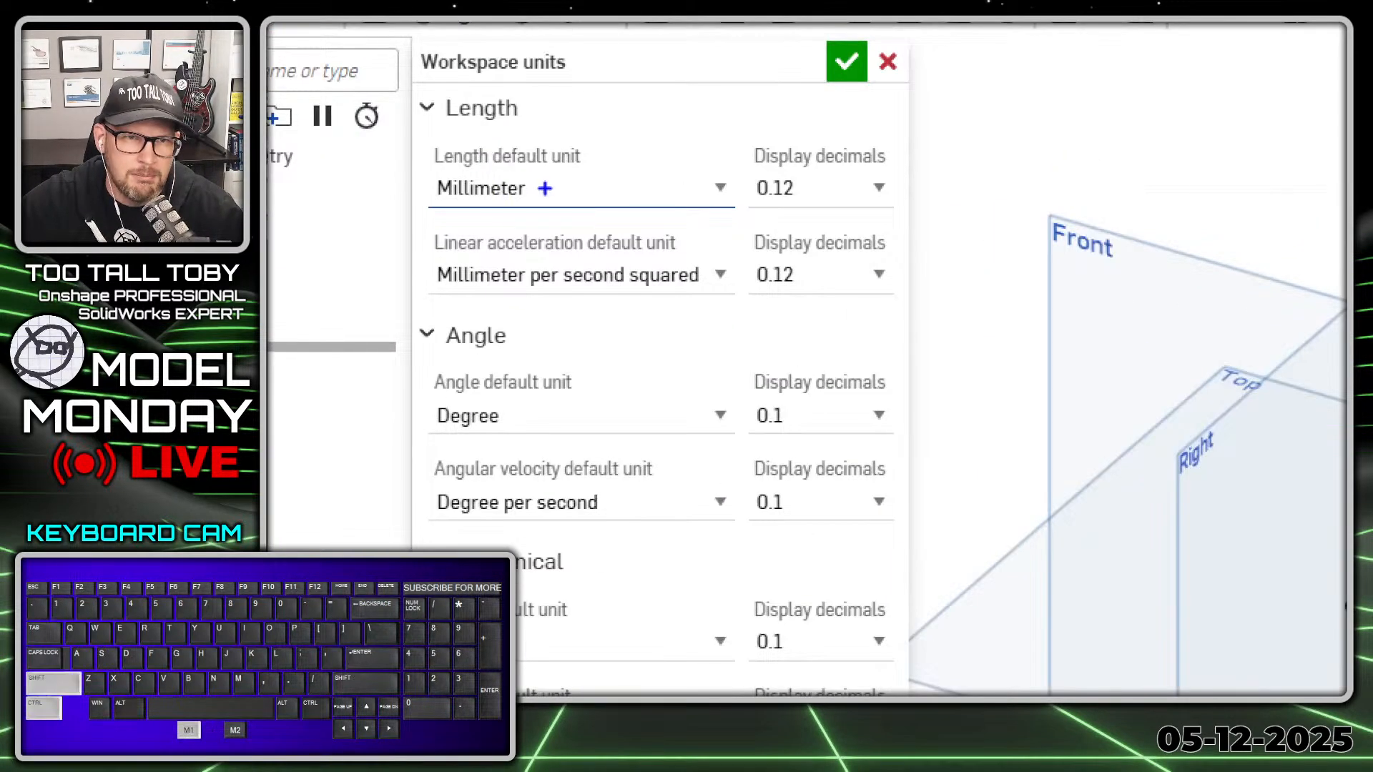
{"action": "left_click_drag", "start_coordinate": [545, 188], "coordinate": [685, 188], "text": "ctrl+shift"}
{"action": "right_click", "coordinate": [399, 68]}
{"action": "left_click", "coordinate": [389, 73]}
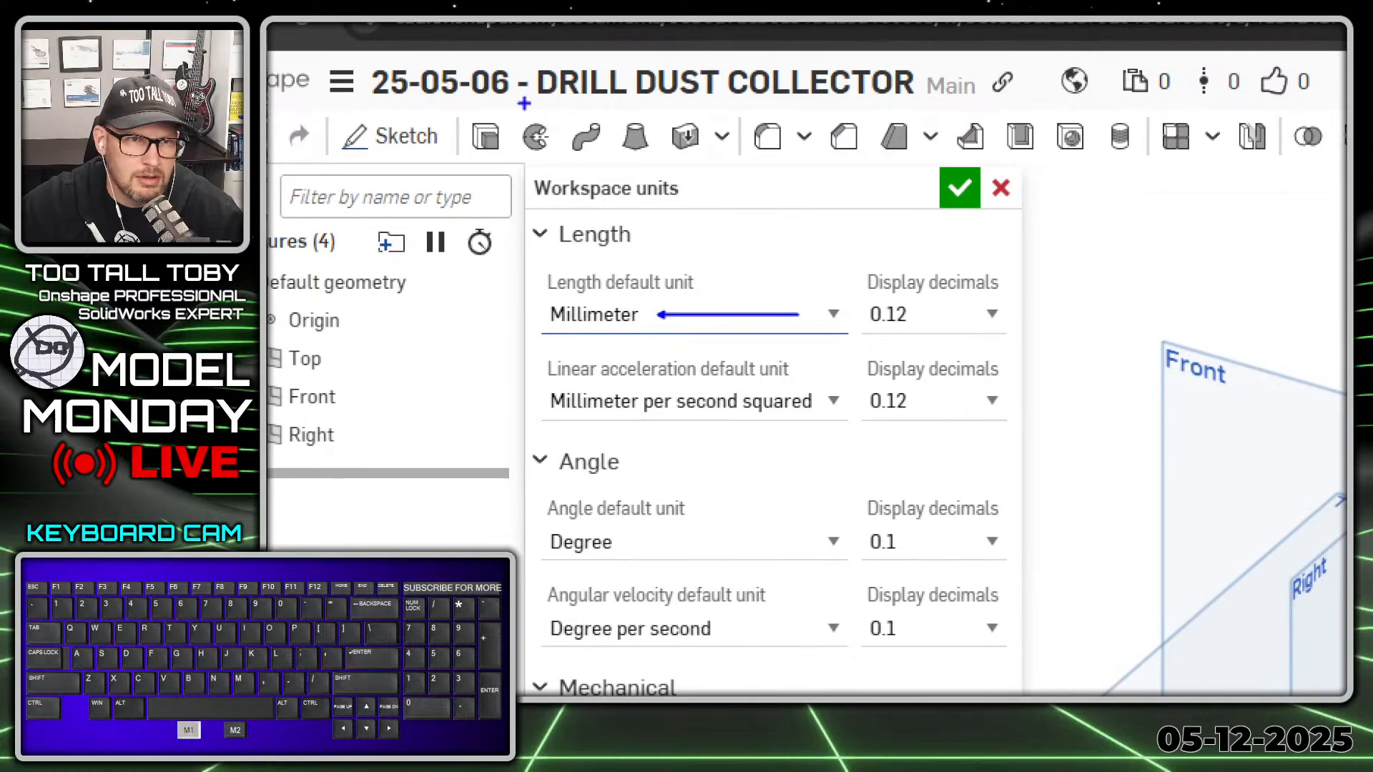
{"action": "left_click_drag", "start_coordinate": [366, 102], "coordinate": [414, 175], "text": "ctrl+shift"}
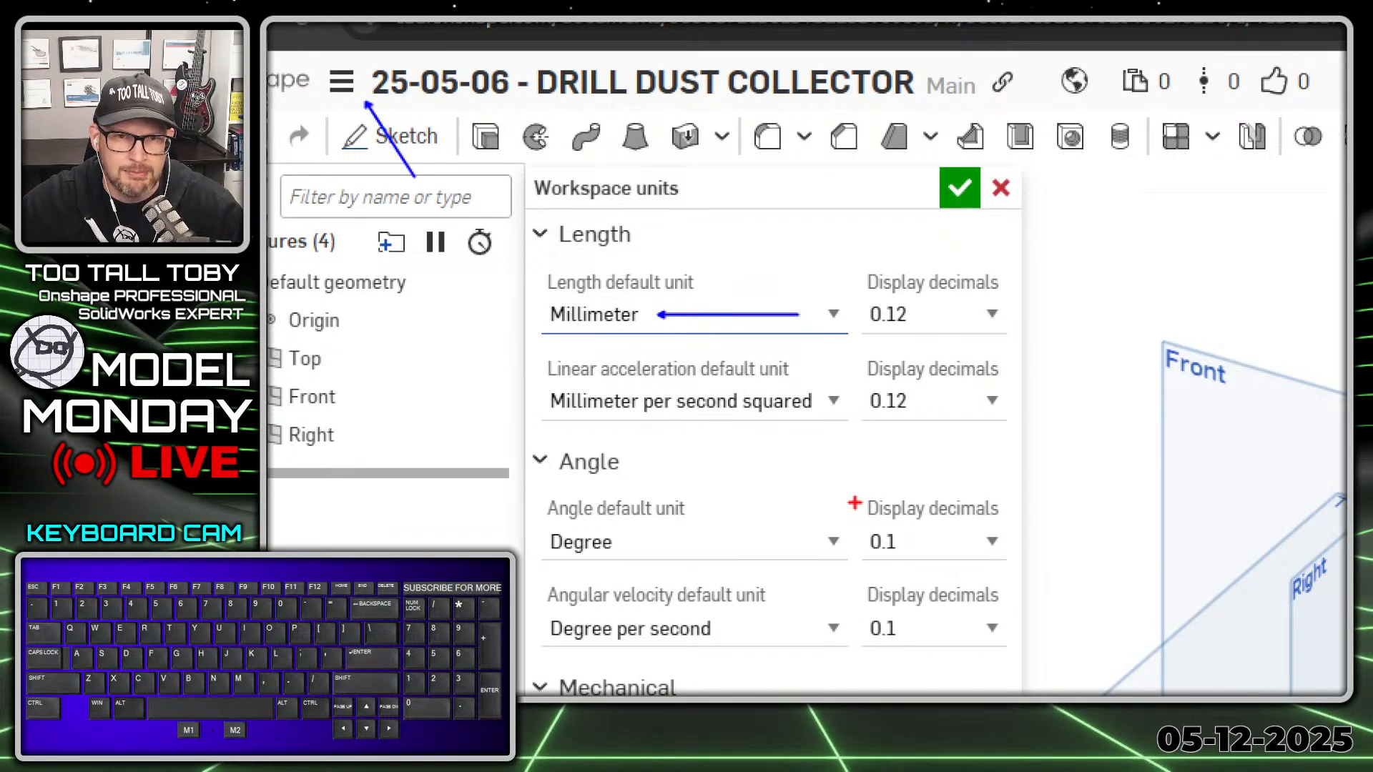
{"action": "key", "text": "alt+1"}
{"action": "left_click", "coordinate": [674, 129]}
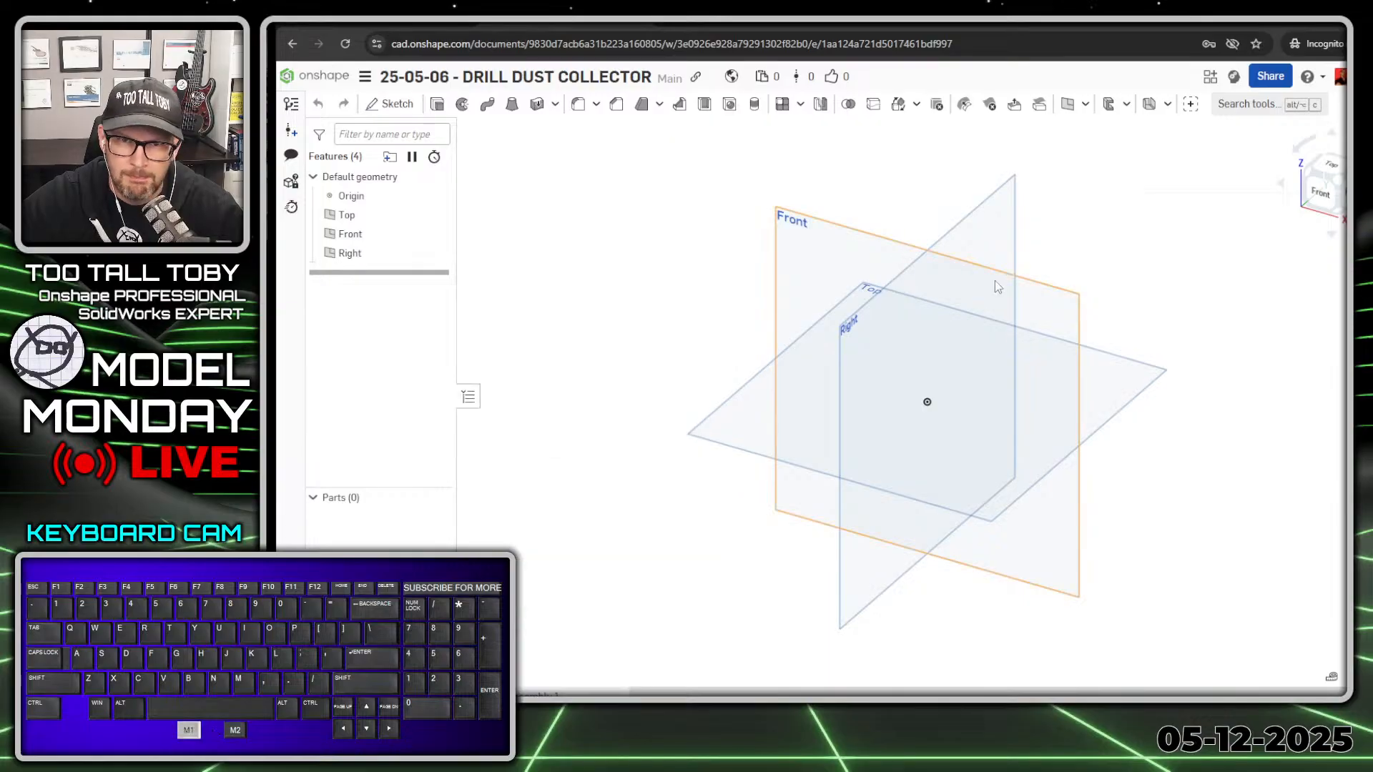
- Start a sketch on the Front plane and draw a corner rectangle about 85 mm wide and 81 mm high above the origin
{"action": "left_click", "coordinate": [778, 225]}
{"action": "key", "text": "s"}
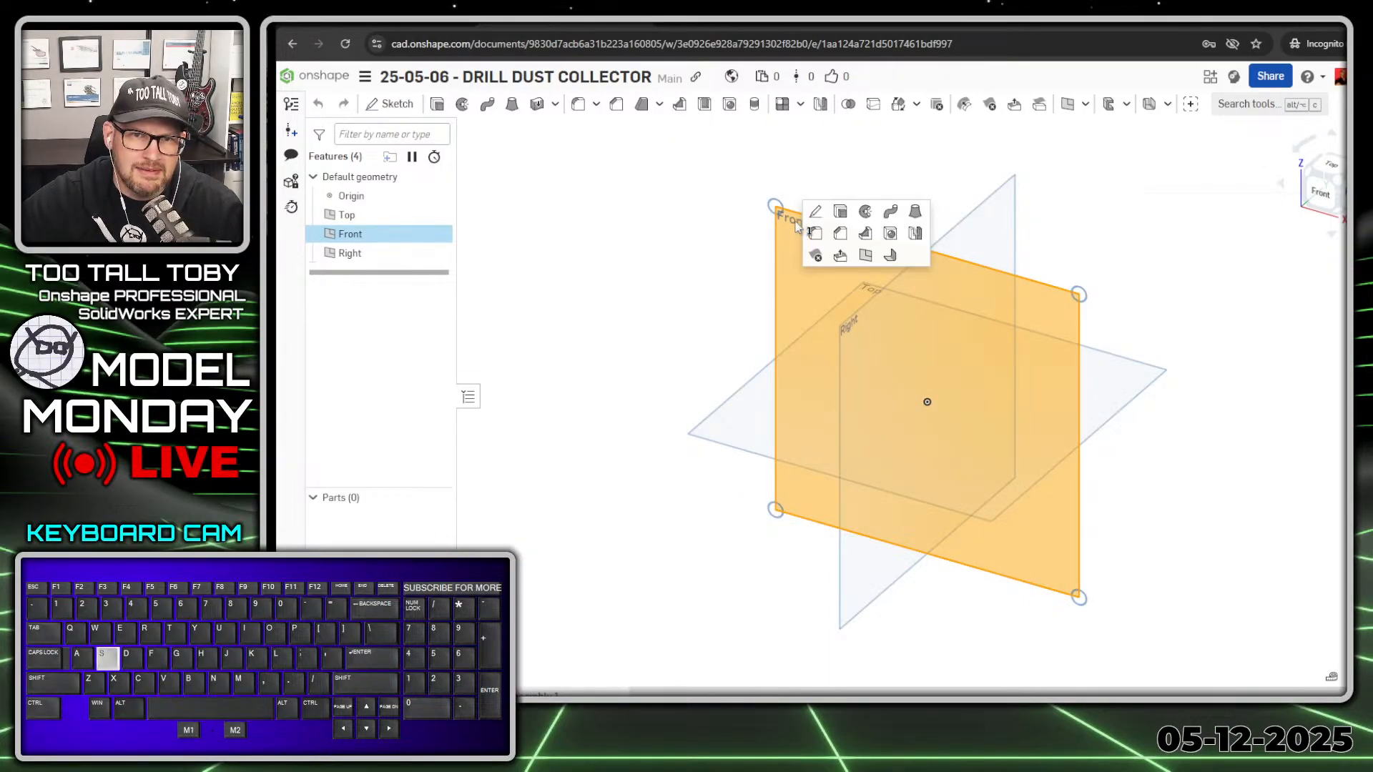
{"action": "left_click", "coordinate": [821, 217]}
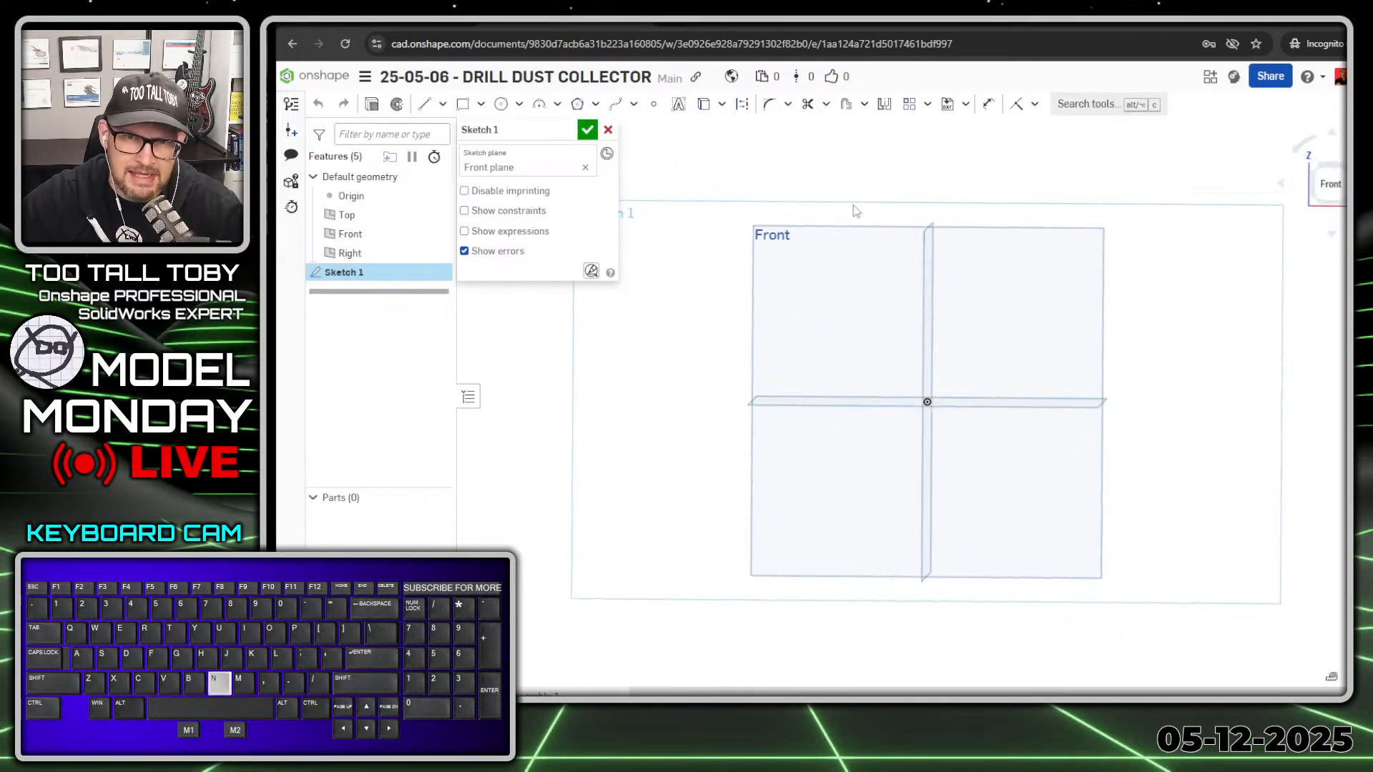
{"action": "key", "text": "s"}
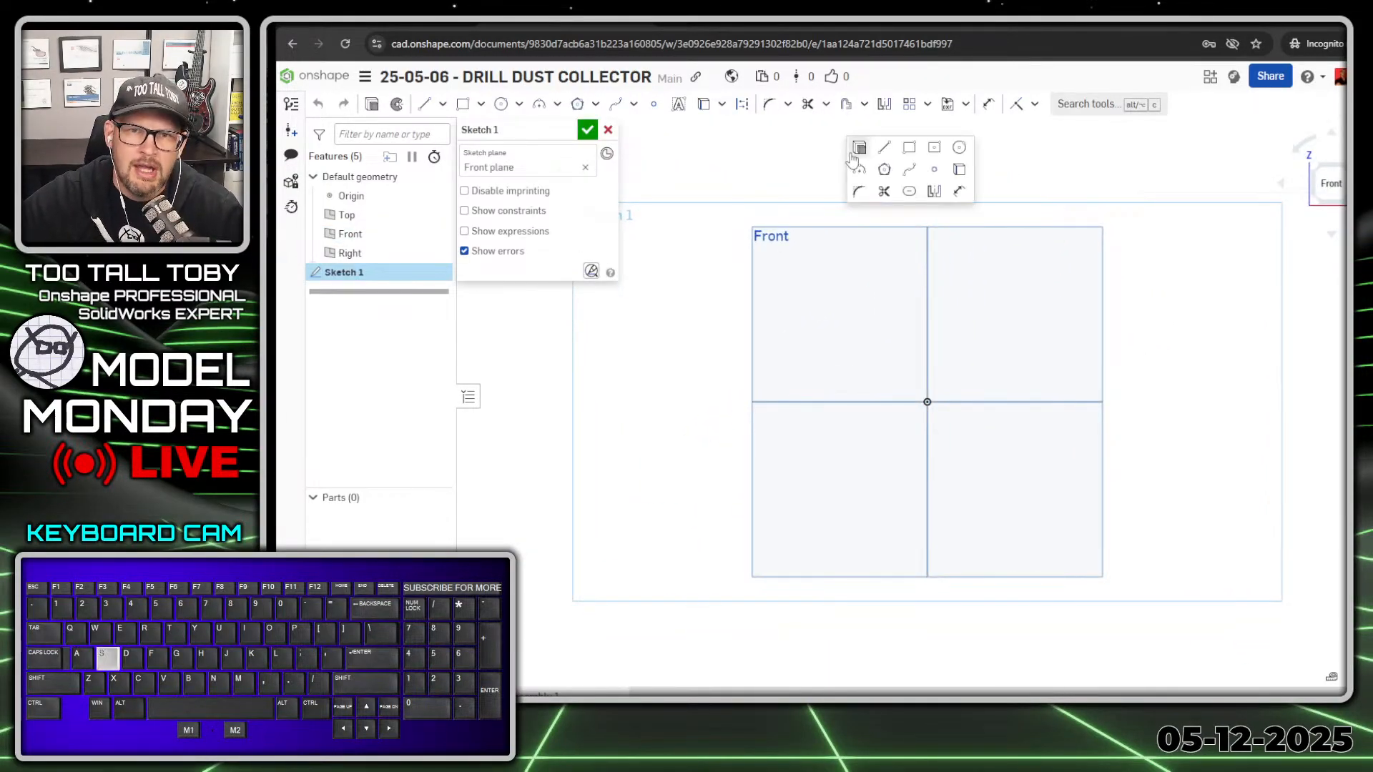
{"action": "left_click", "coordinate": [908, 150]}
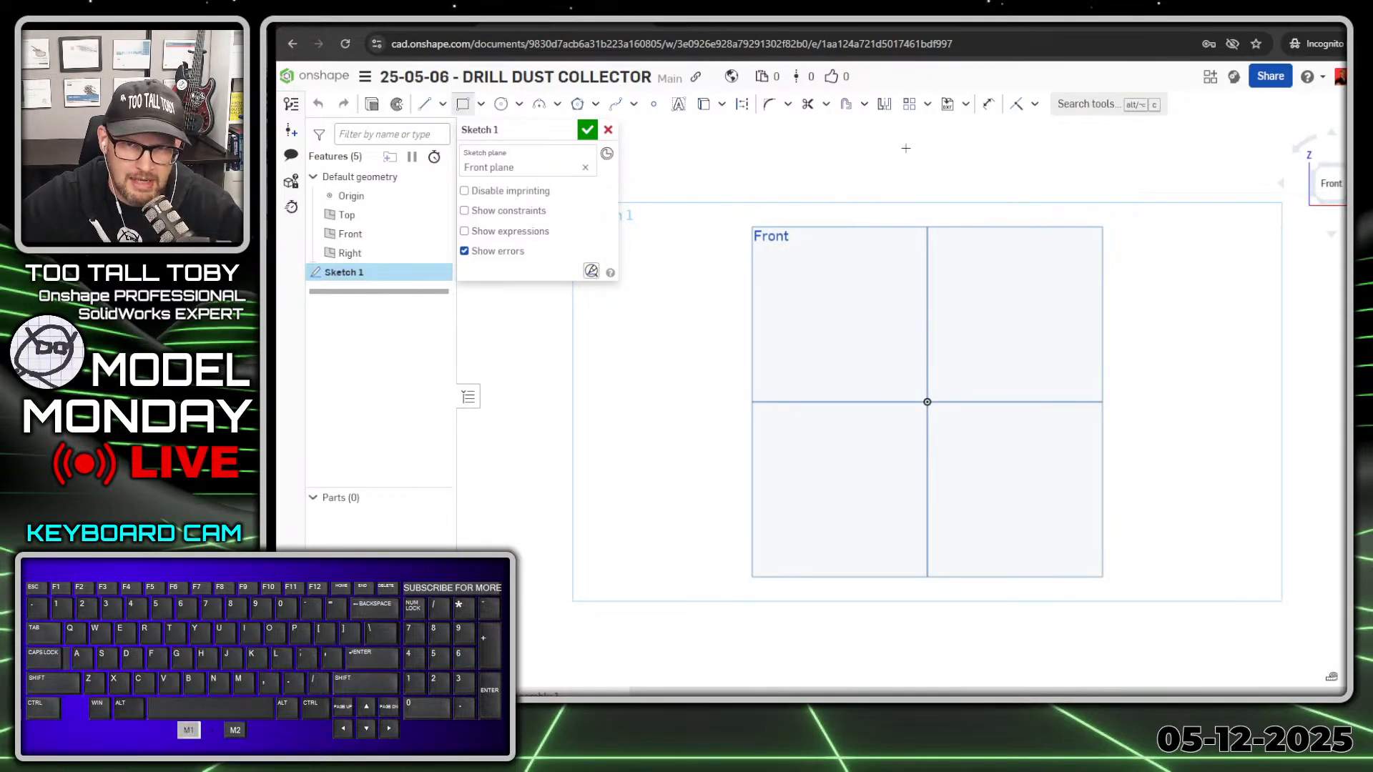
{"action": "left_click", "coordinate": [843, 381]}
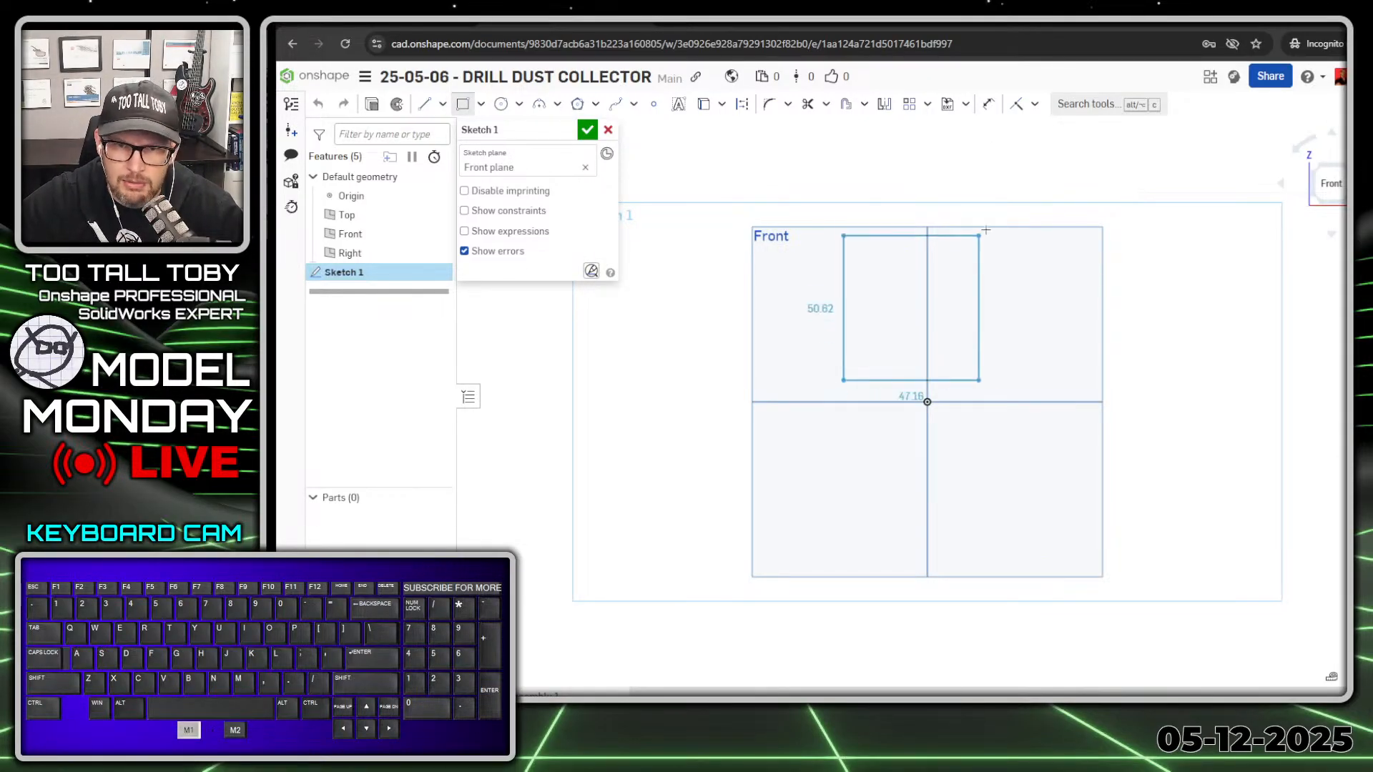
{"action": "left_click", "coordinate": [1043, 190]}
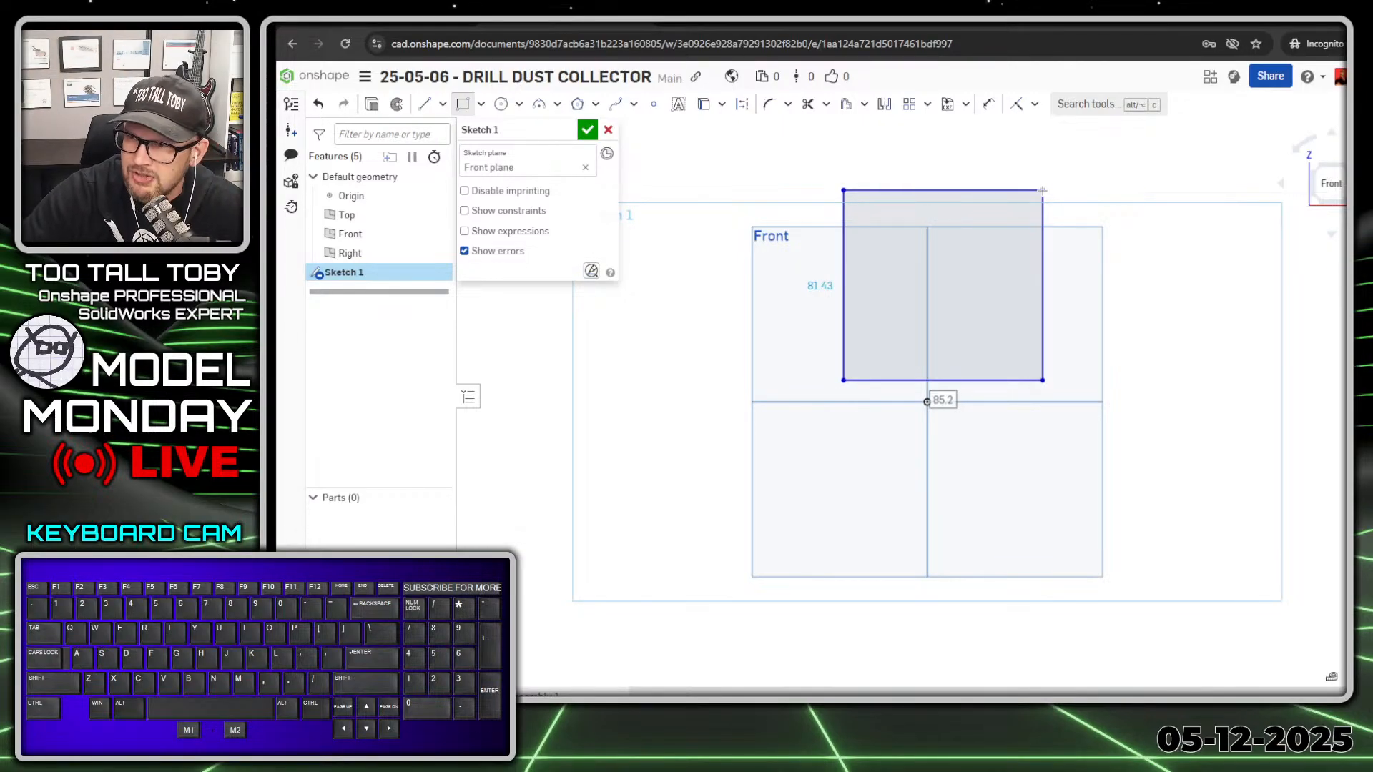
- Set the rectangle's width to 85 mm and its height to 105 mm, and leave the rectangle tool
{"action": "type", "text": "85"}
{"action": "key", "text": "Return"}
{"action": "type", "text": "105"}
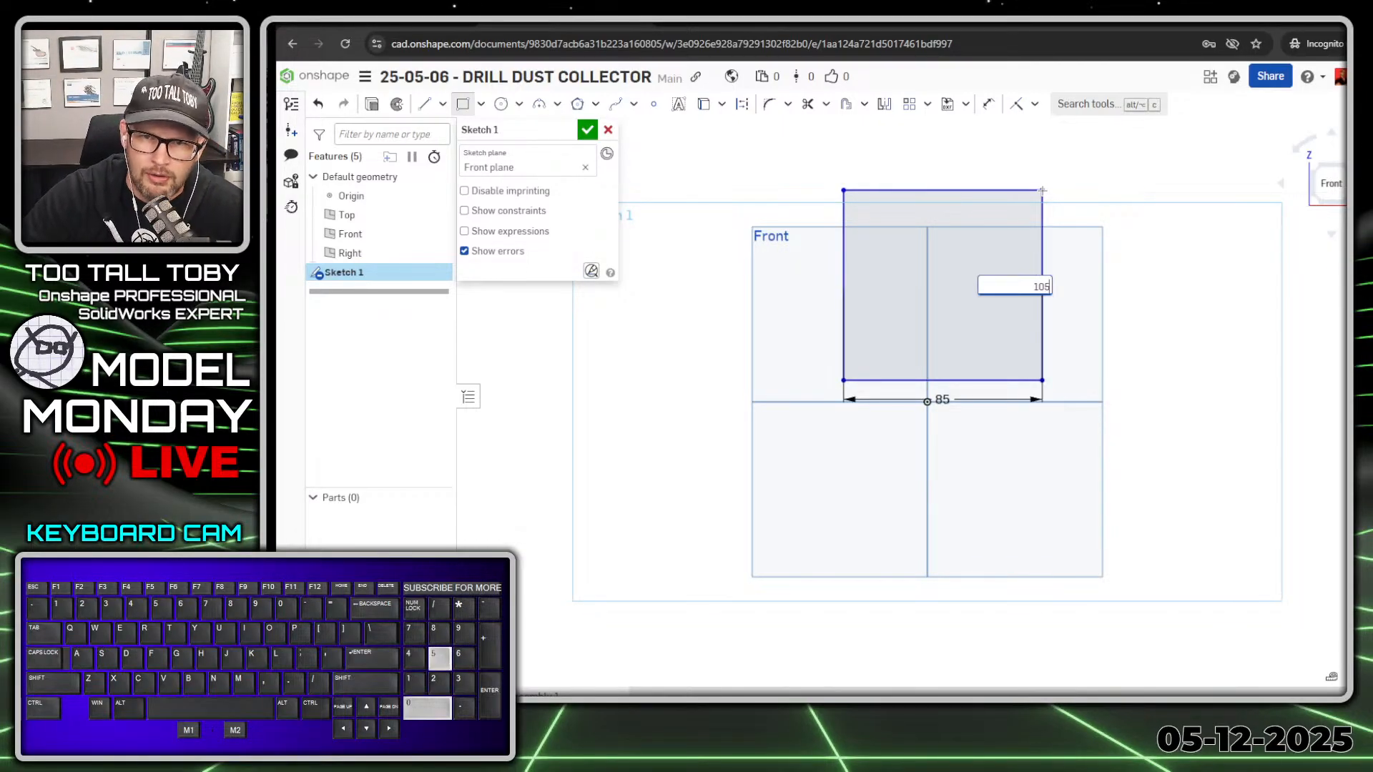
{"action": "key", "text": "Return"}
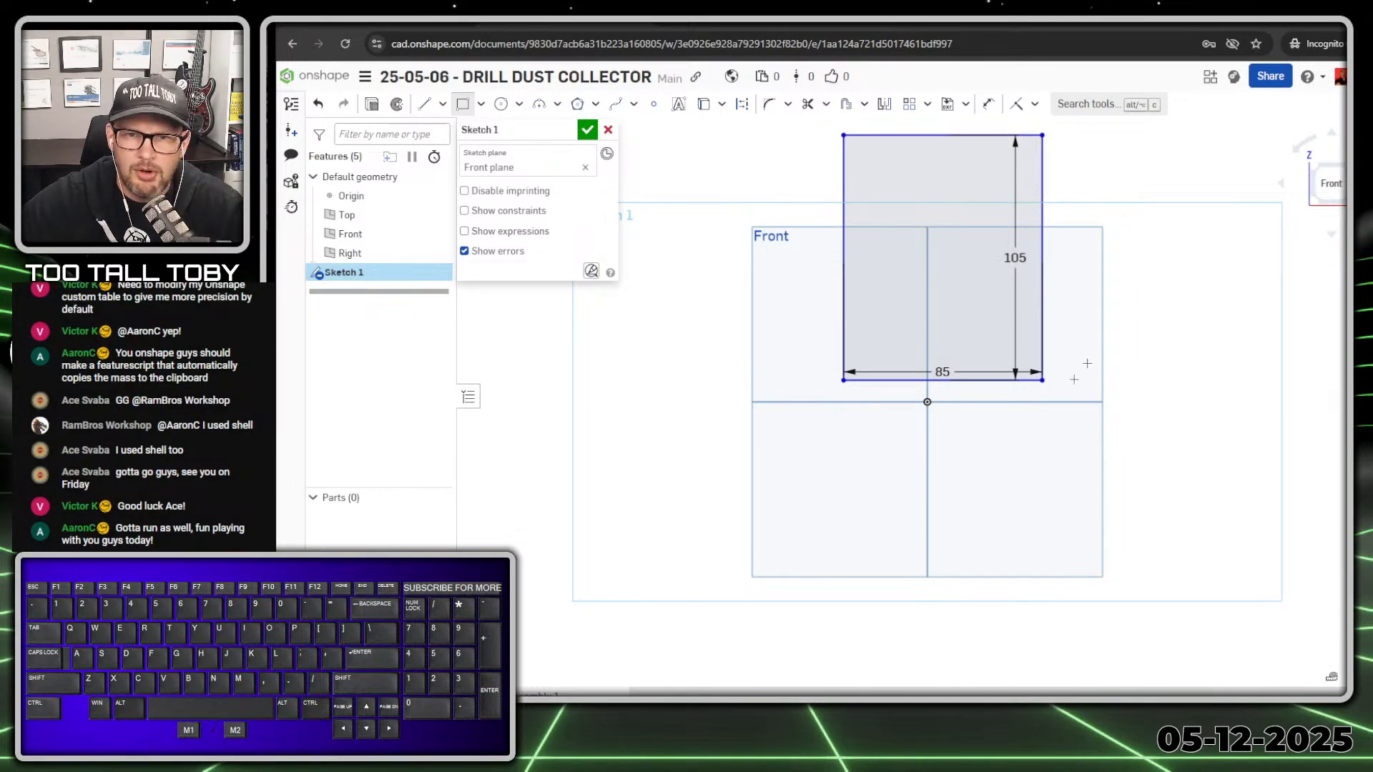
{"action": "key", "text": "Escape"}
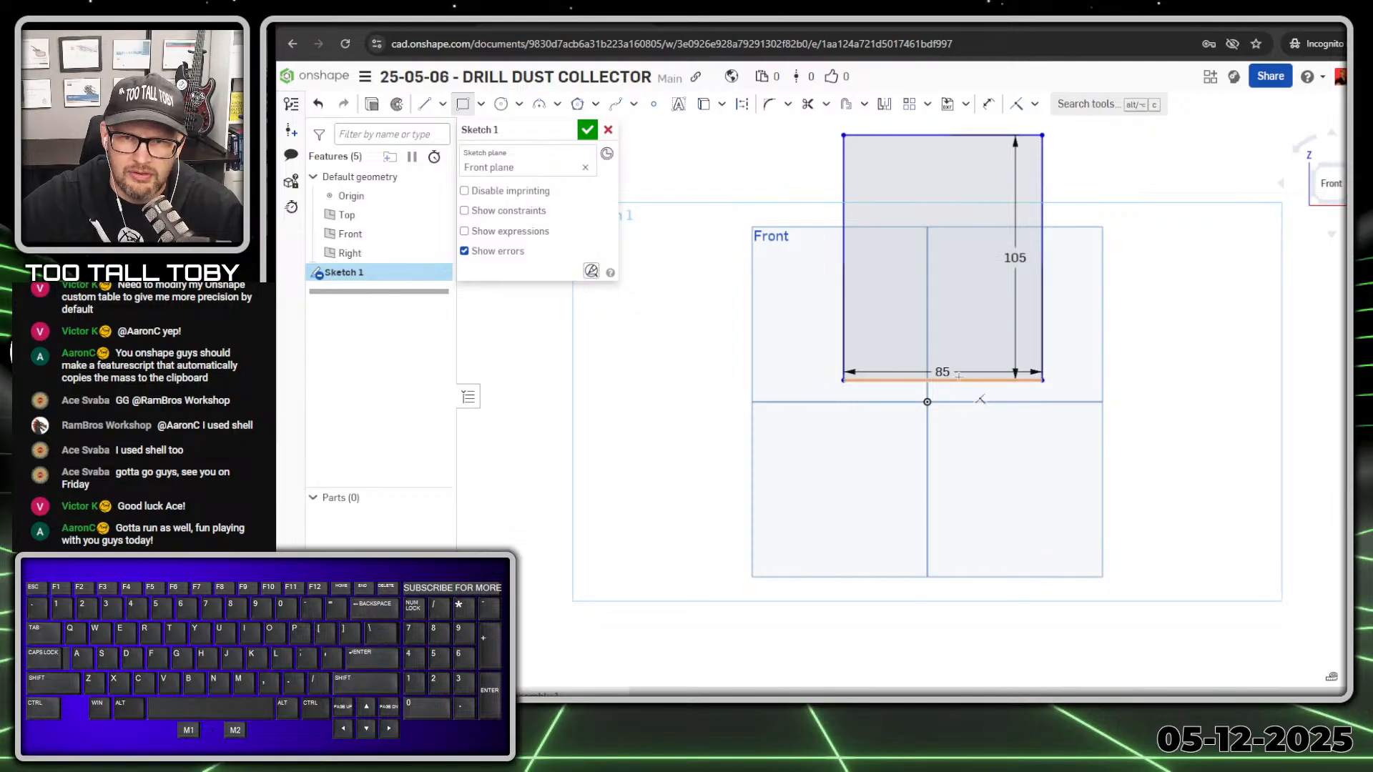
{"action": "right_click", "coordinate": [1096, 293]}
{"action": "left_click", "coordinate": [1123, 241]}
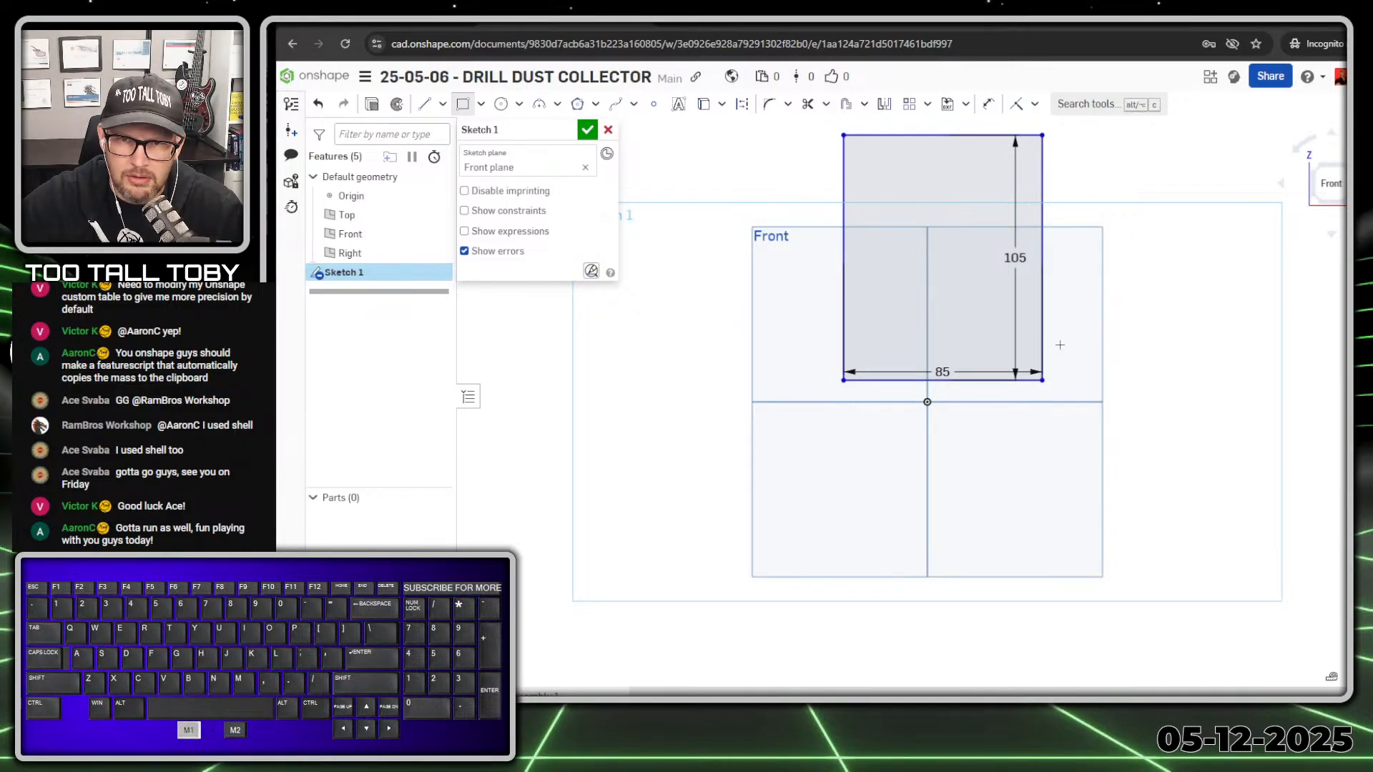
- Constrain the midpoint of the rectangle's bottom edge to the origin and place the width and height dimensions outside the profile
{"action": "left_click", "coordinate": [977, 396]}
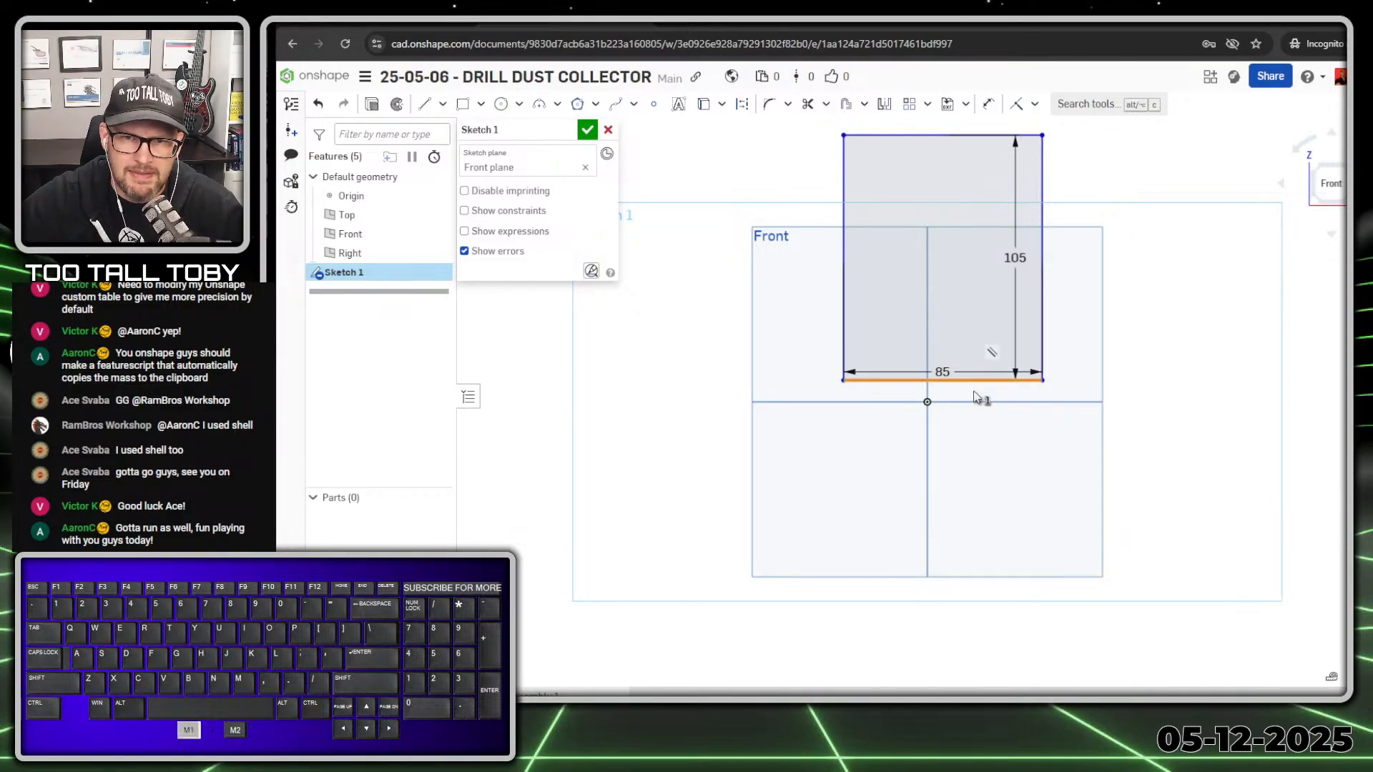
{"action": "left_click", "coordinate": [929, 406]}
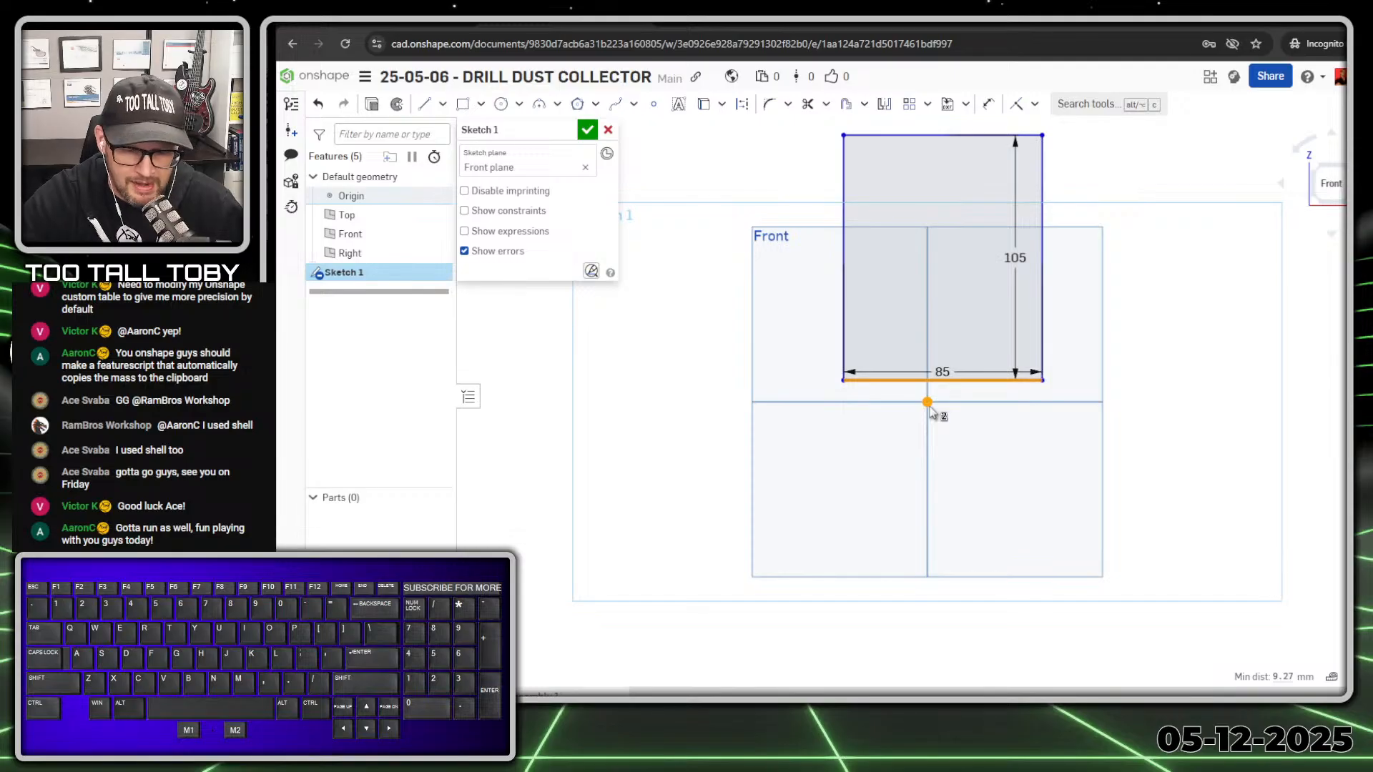
{"action": "key", "text": "shift+m"}
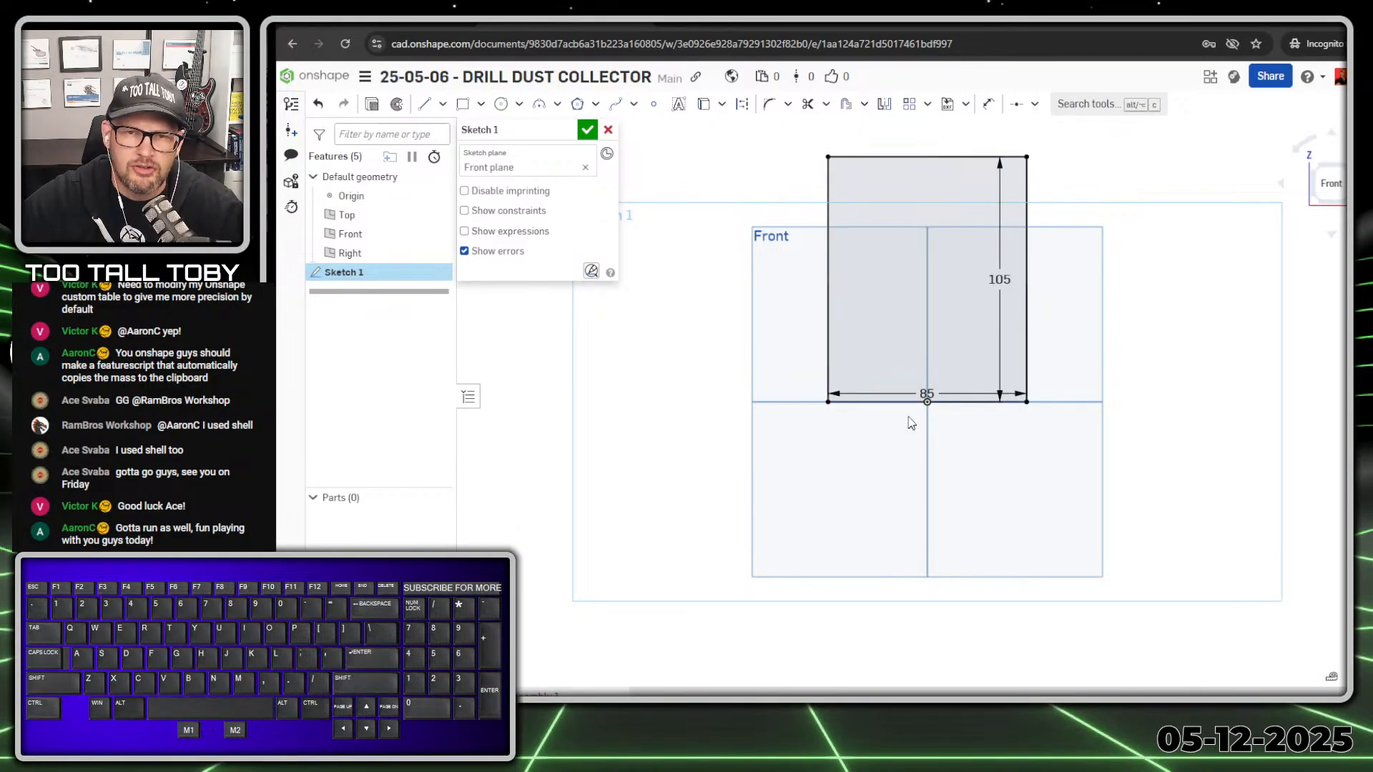
{"action": "left_click_drag", "start_coordinate": [925, 393], "coordinate": [922, 461]}
{"action": "left_click_drag", "start_coordinate": [999, 279], "coordinate": [1062, 276]}
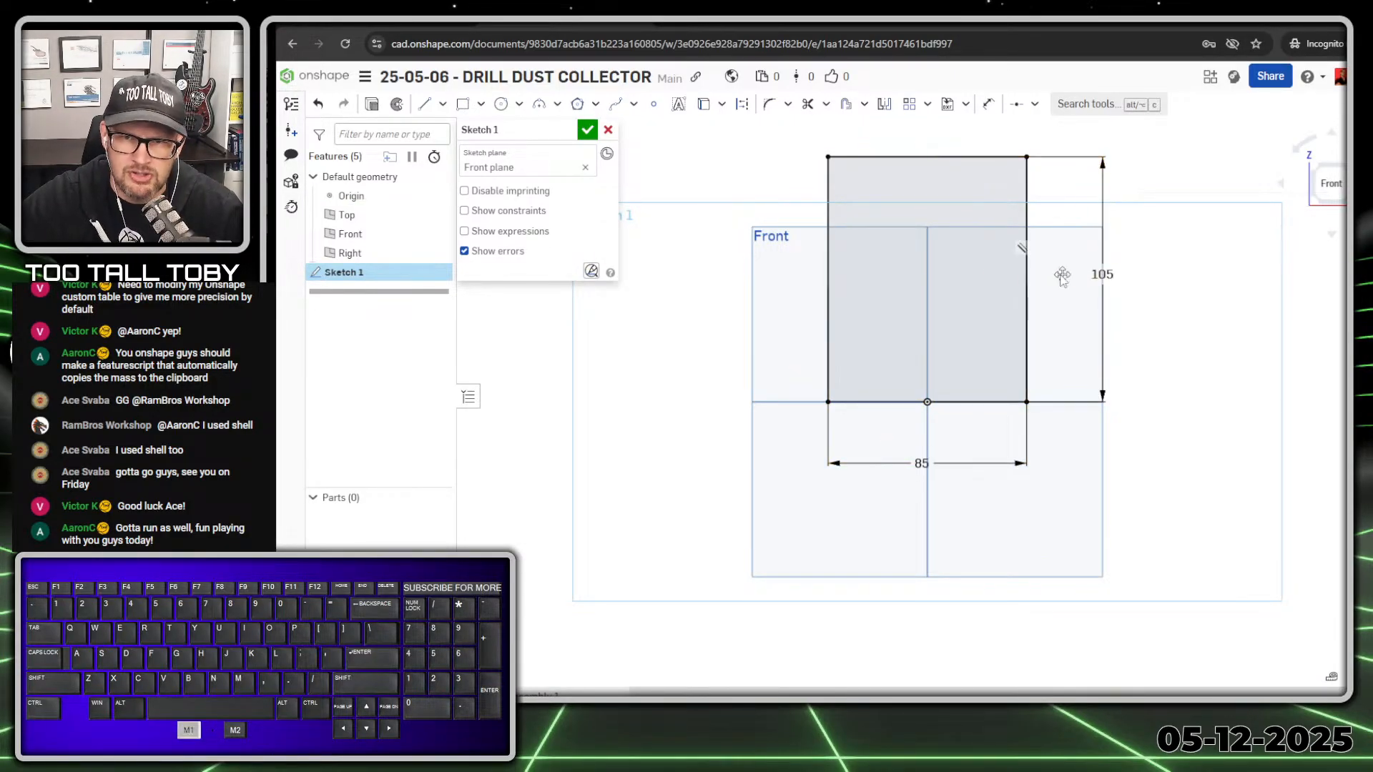
- Fillet the rectangle's two upper corners with a 5 mm radius and place the radius dimension outside the profile
{"action": "left_click", "coordinate": [769, 103]}
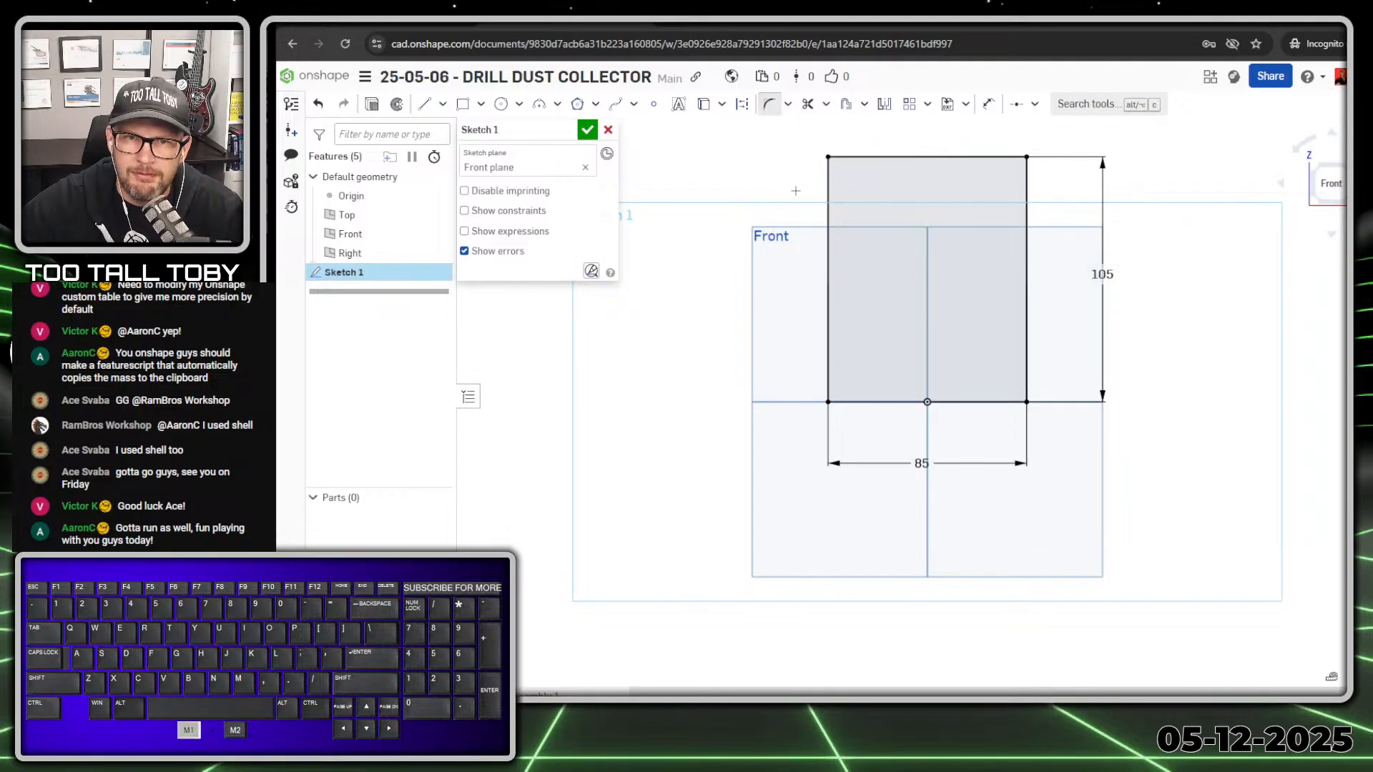
{"action": "left_click", "coordinate": [828, 157]}
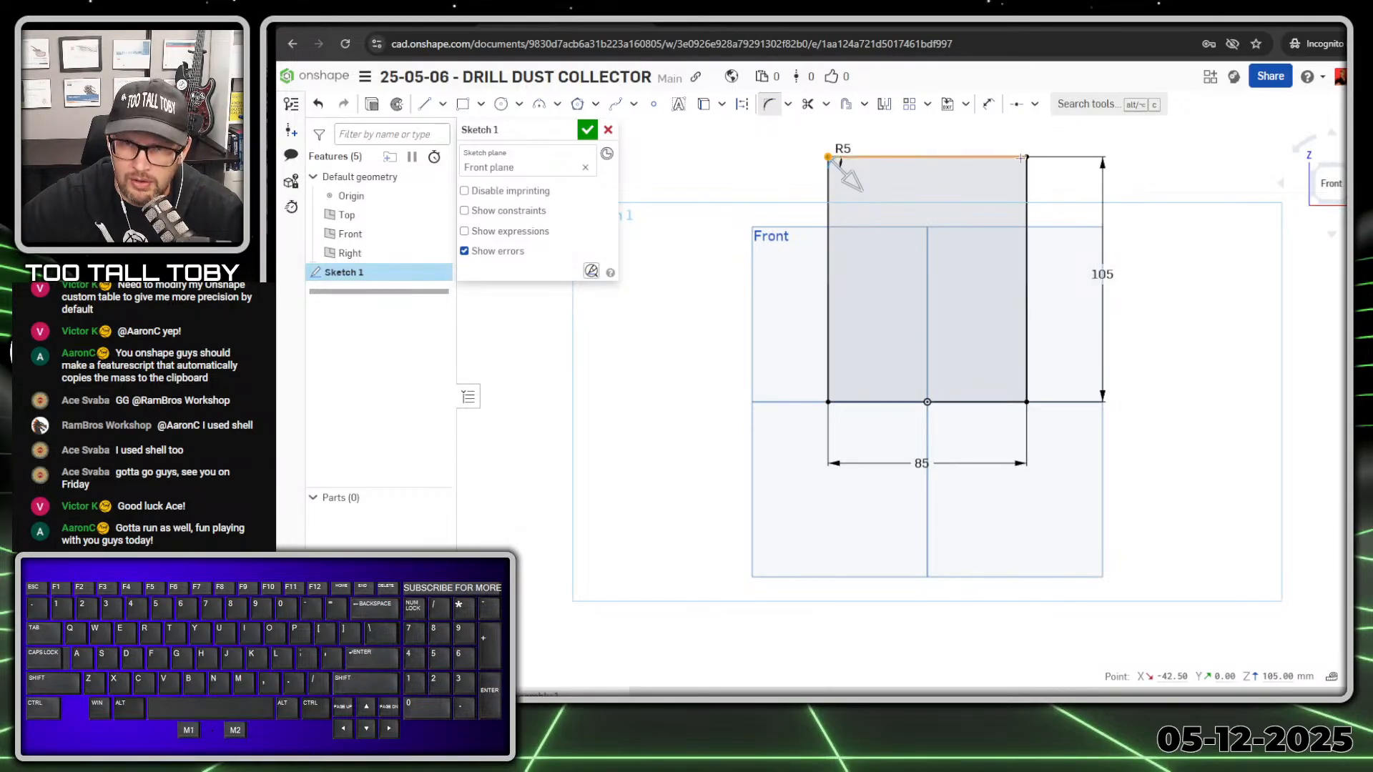
{"action": "left_click", "coordinate": [1026, 156]}
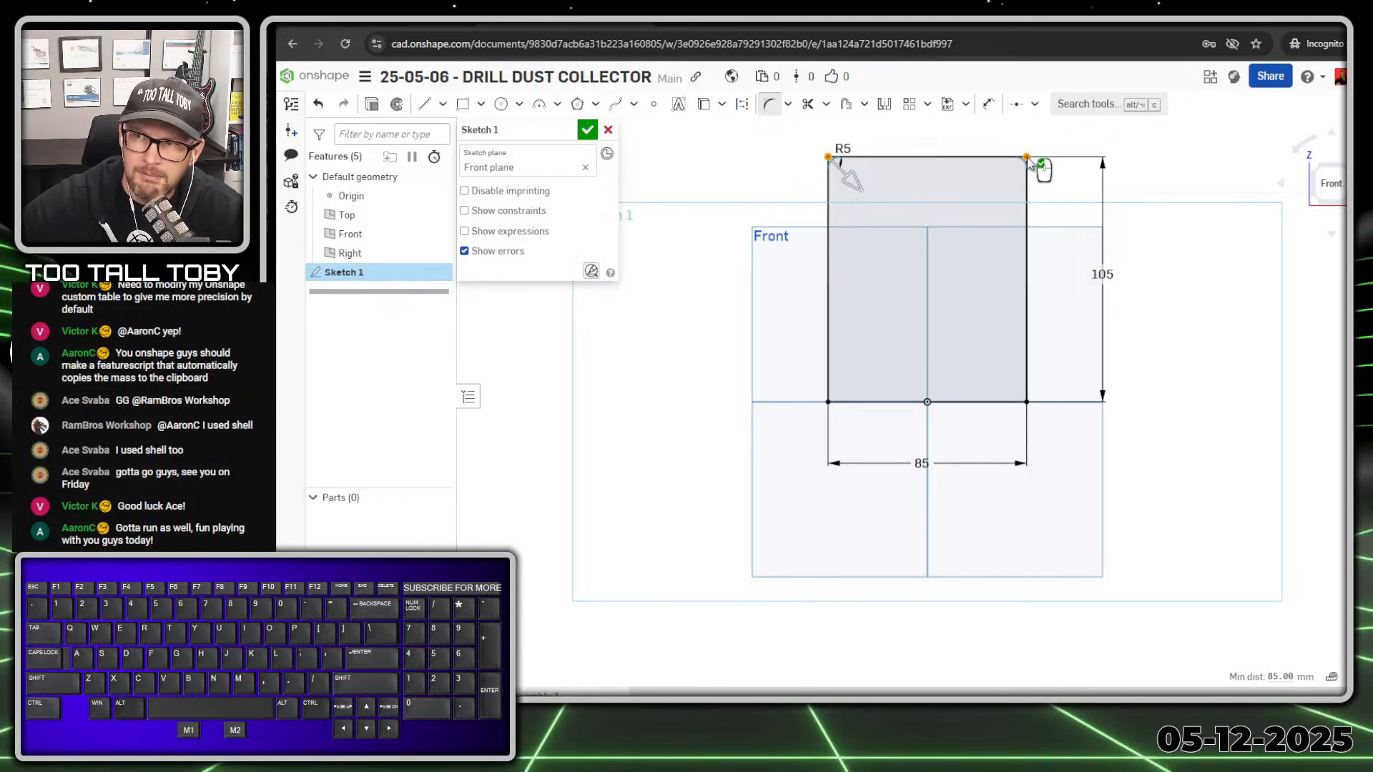
{"action": "key", "text": "Return"}
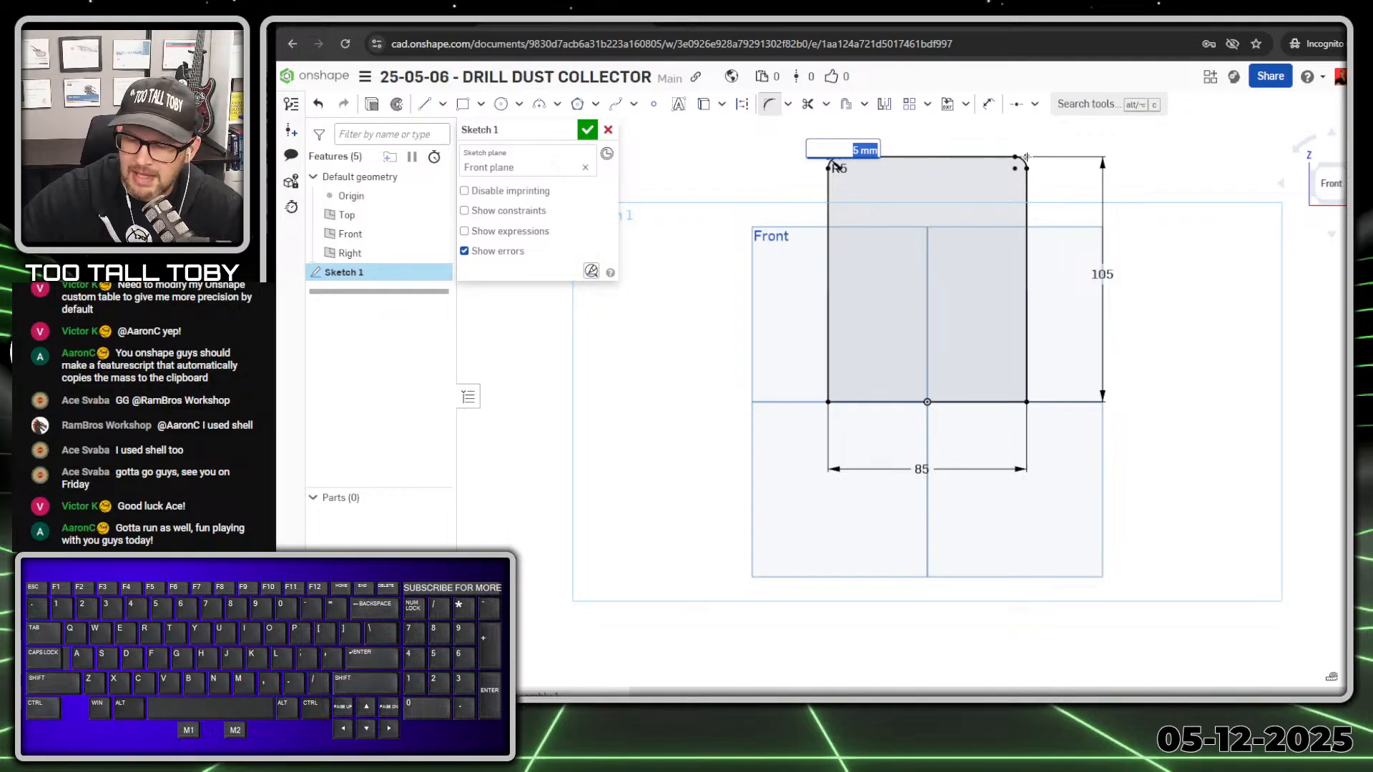
{"action": "type", "text": "5"}
{"action": "key", "text": "Return"}
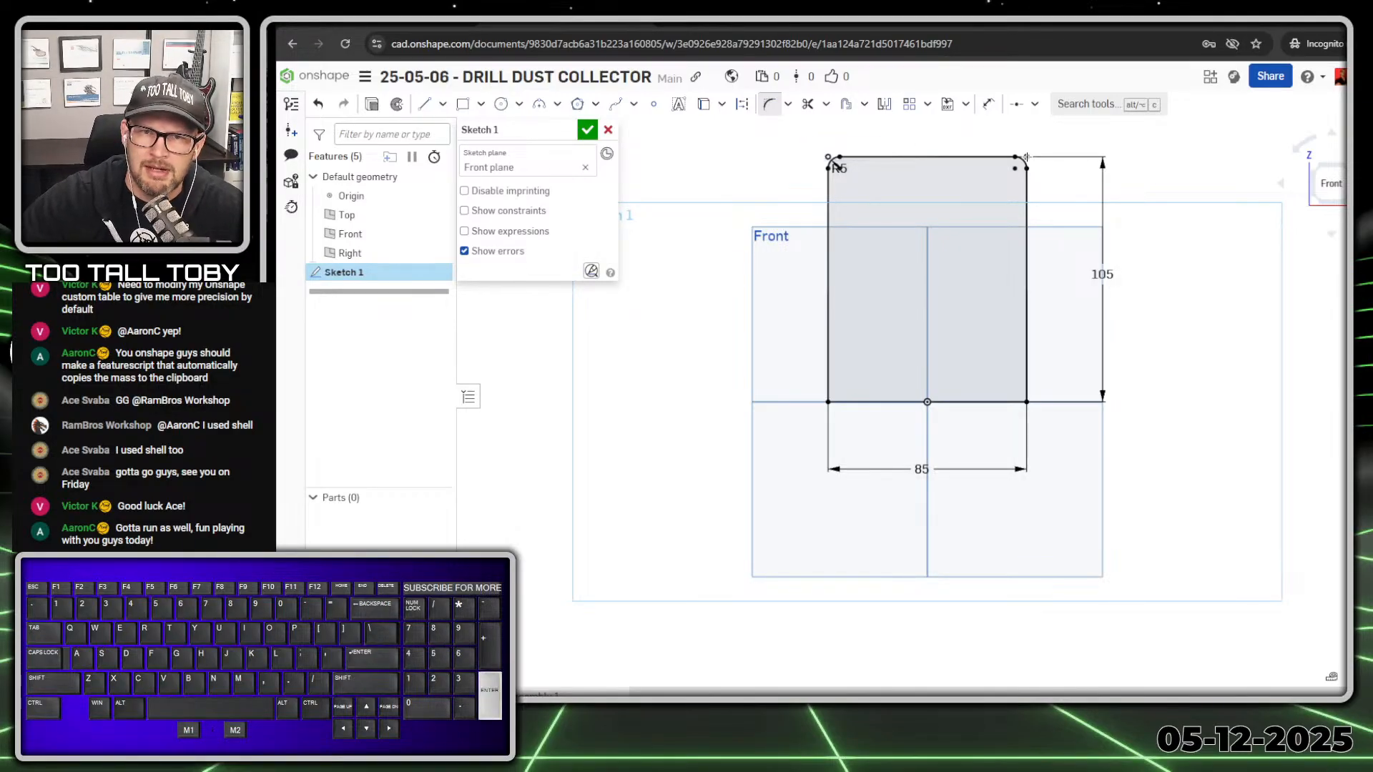
{"action": "key", "text": "Escape"}
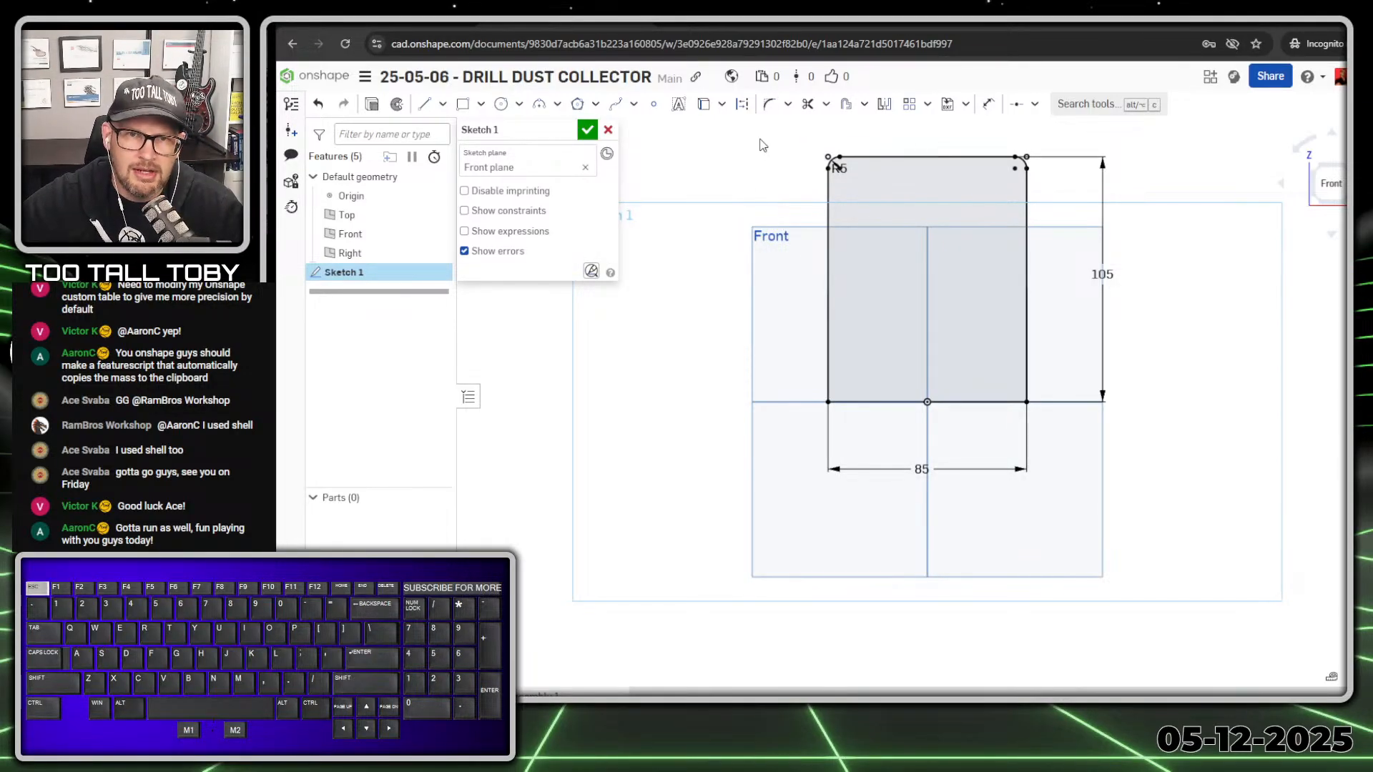
{"action": "key", "text": "Escape"}
{"action": "left_click_drag", "start_coordinate": [838, 168], "coordinate": [788, 151]}
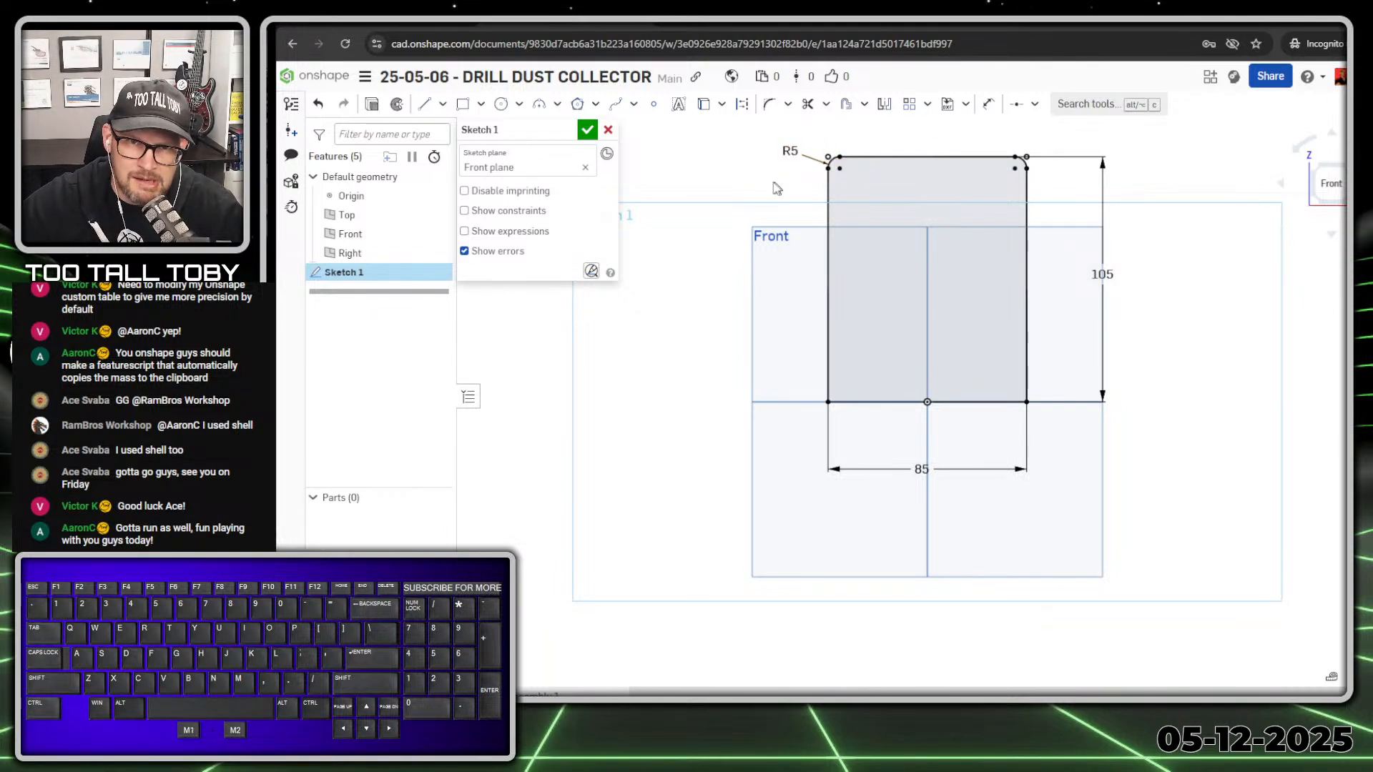
- Fillet the rectangle's two lower corners with a 15 mm radius
{"action": "left_click", "coordinate": [768, 104]}
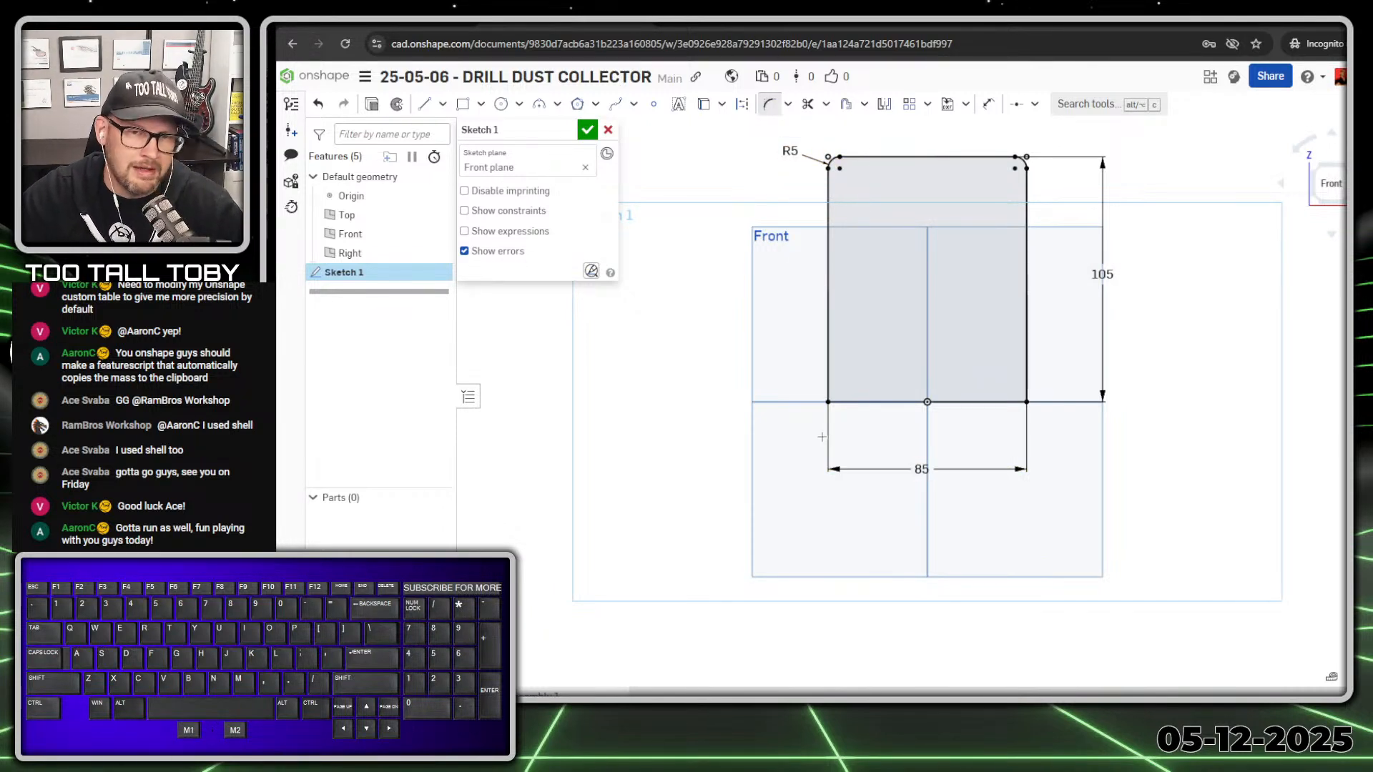
{"action": "left_click", "coordinate": [828, 402]}
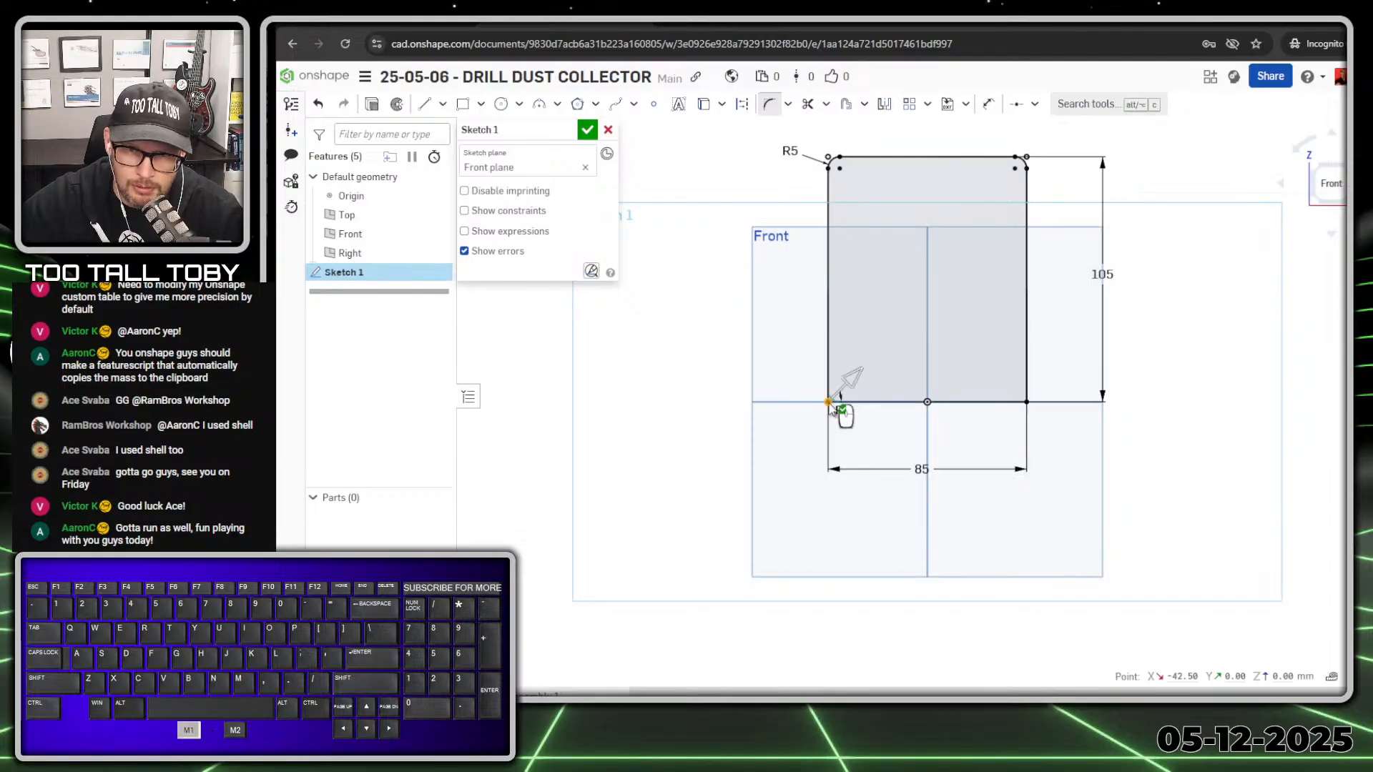
{"action": "left_click", "coordinate": [1024, 401]}
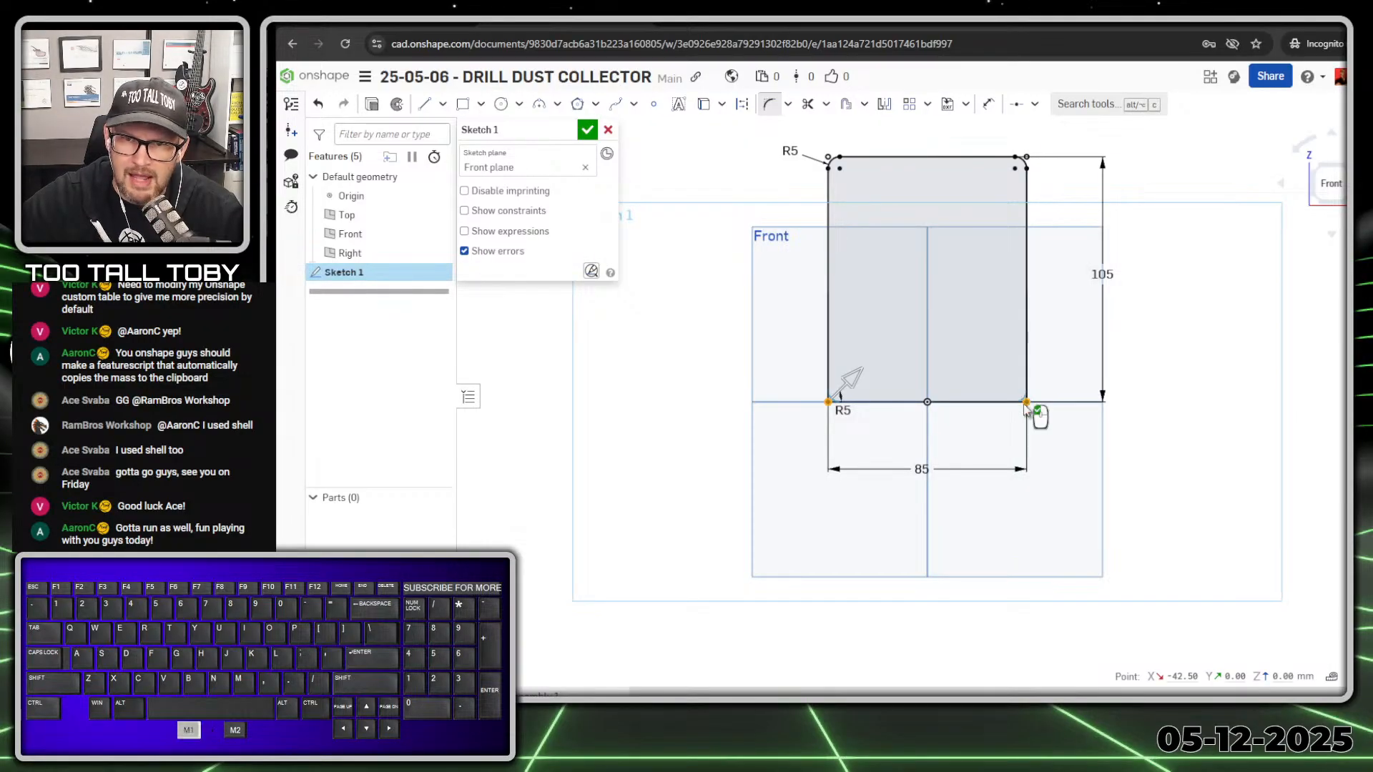
{"action": "key", "text": "Return"}
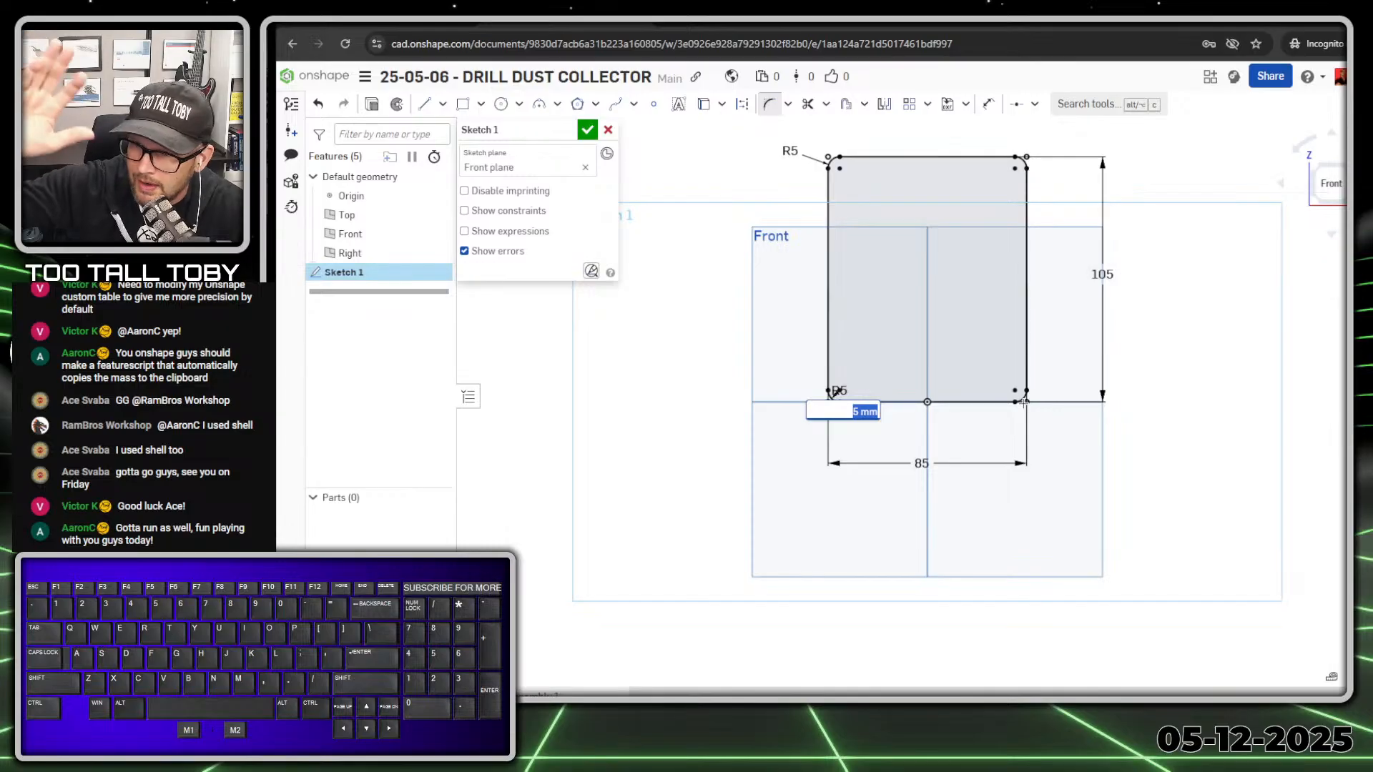
{"action": "type", "text": "15"}
{"action": "key", "text": "Return"}
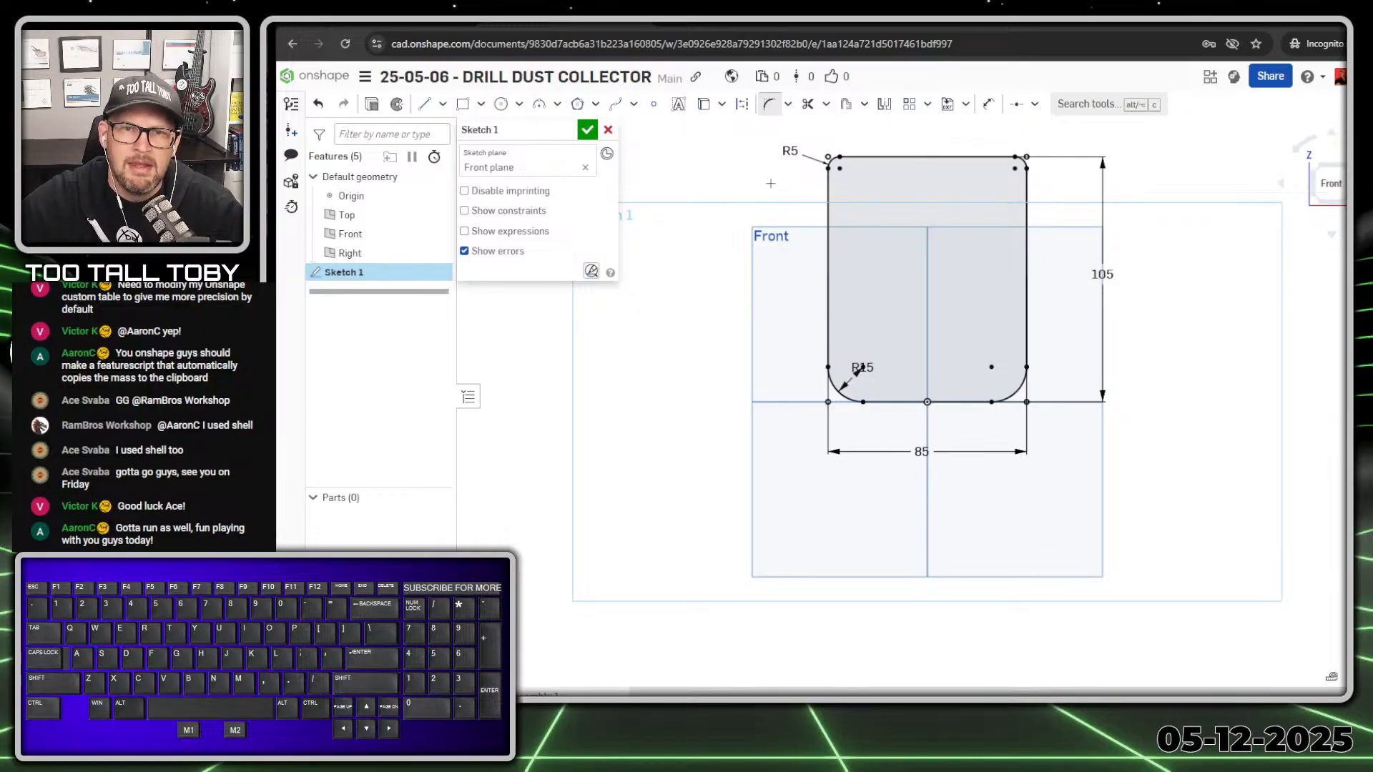
- Finish the back plate sketch and extrude its profile 3 mm as a new solid
{"action": "key", "text": "s"}
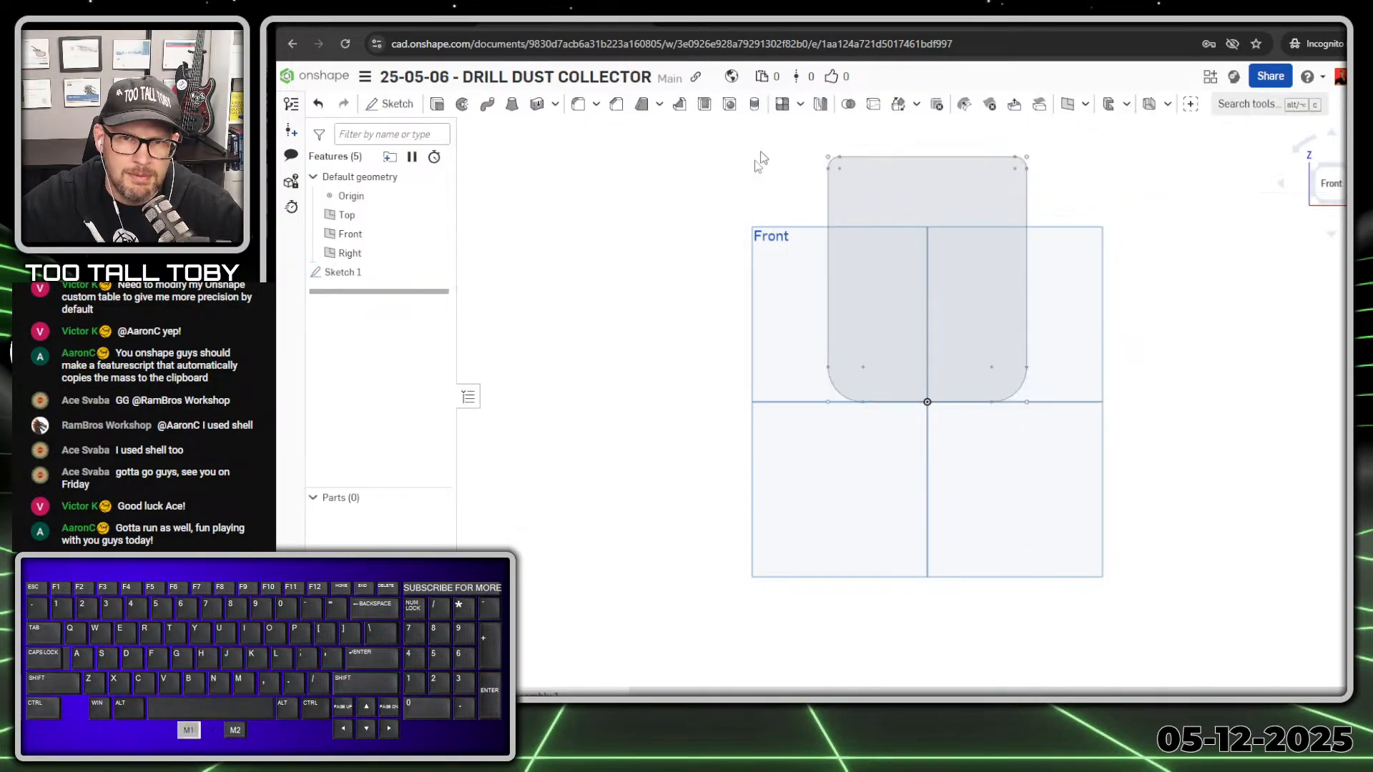
{"action": "key", "text": "Tab"}
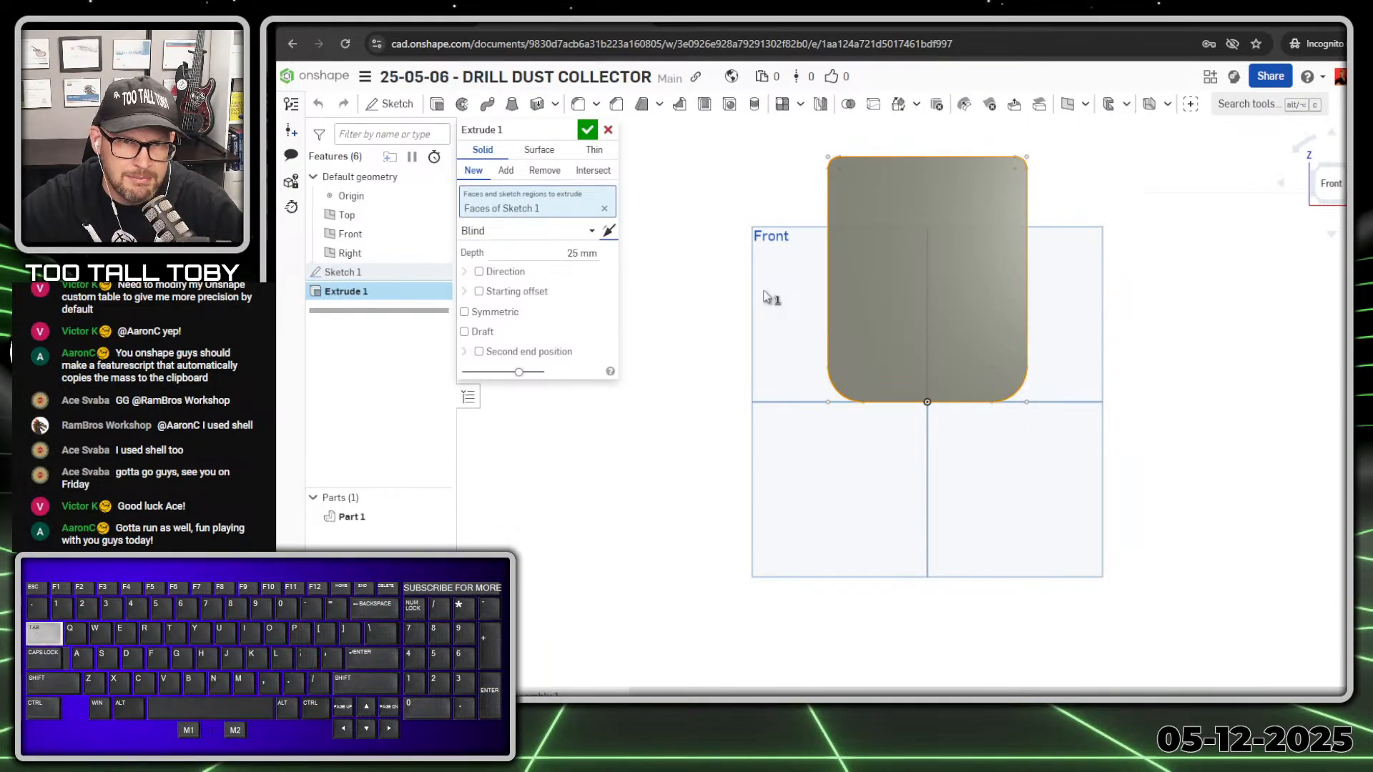
{"action": "type", "text": "3"}
{"action": "key", "text": "Return"}
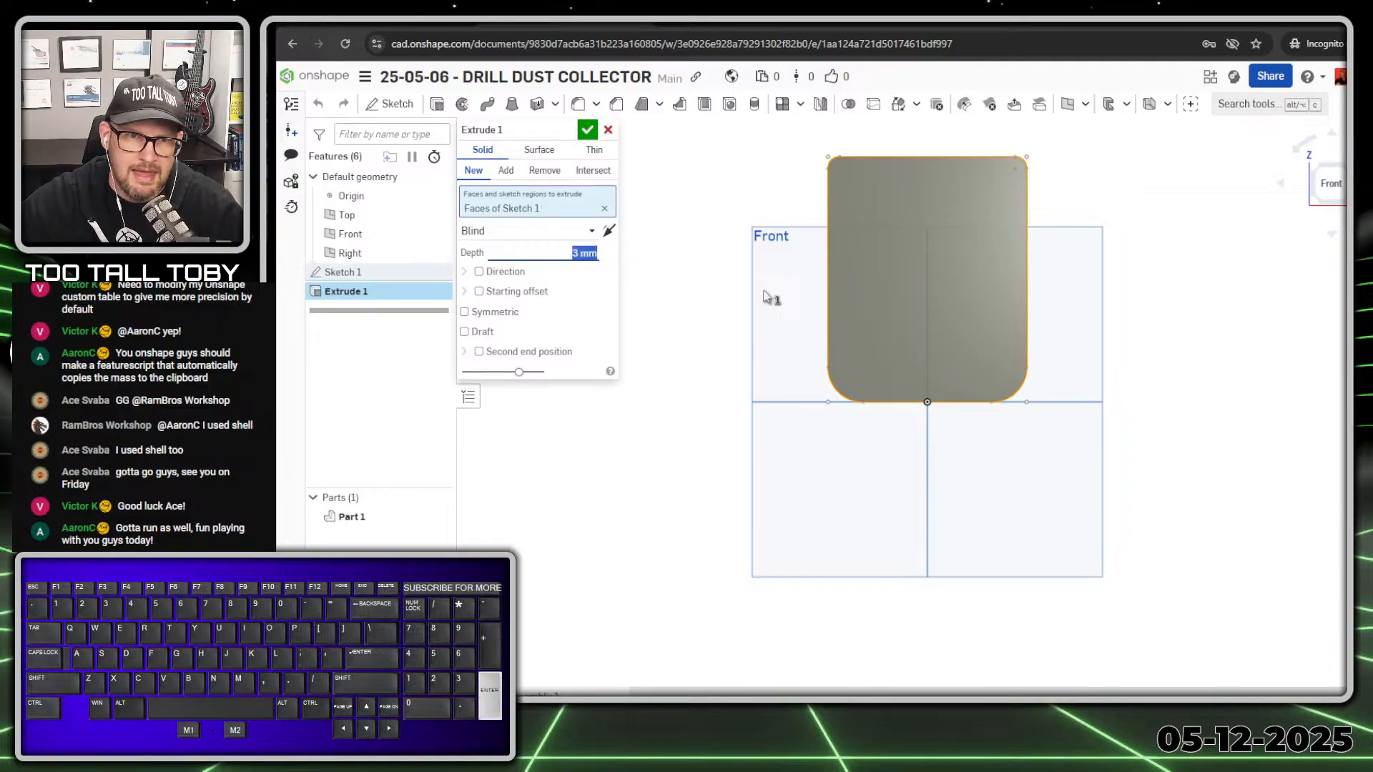
{"action": "key", "text": "Return"}
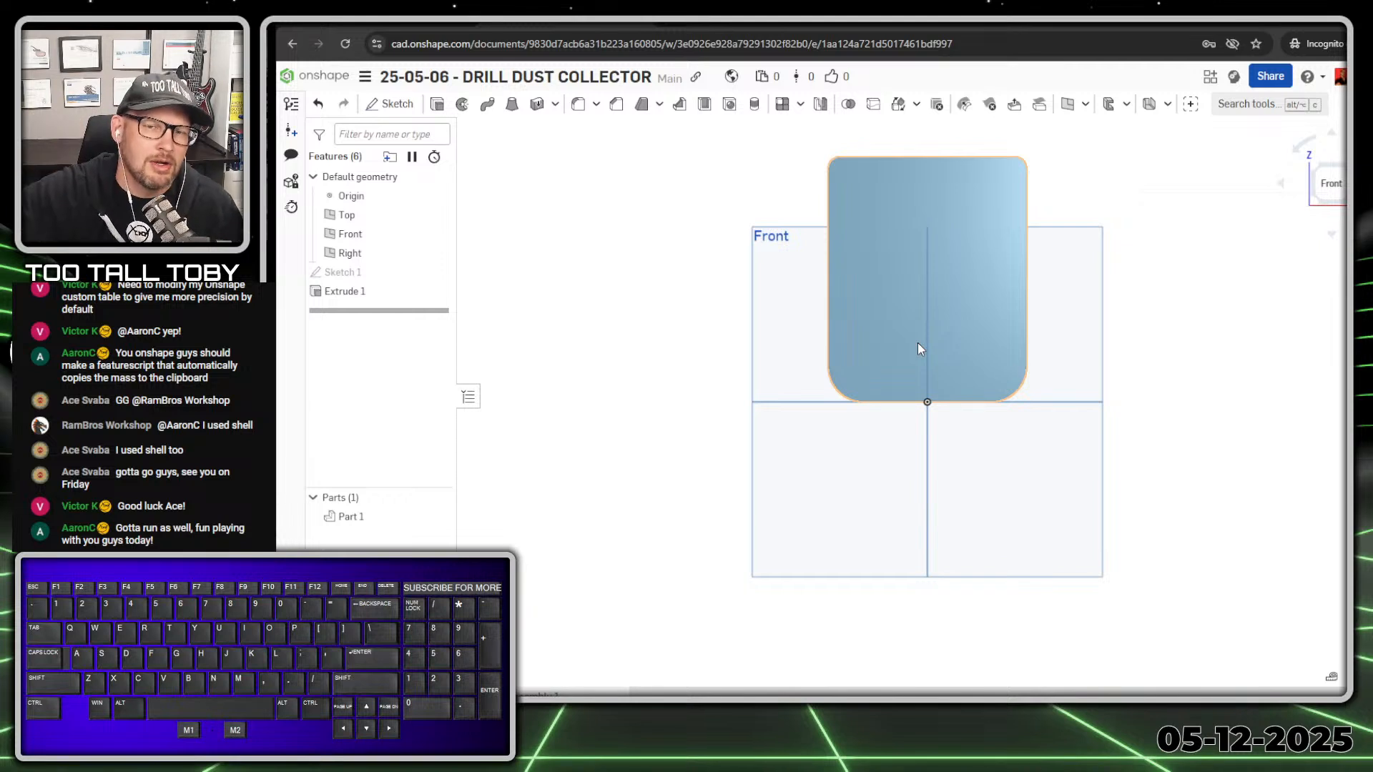
- Start a sketch on the Right plane and view it straight on
{"action": "scroll", "coordinate": [968, 159], "scroll_direction": "down", "scroll_amount": 1}
{"action": "scroll", "coordinate": [998, 193], "scroll_direction": "up", "scroll_amount": 2}
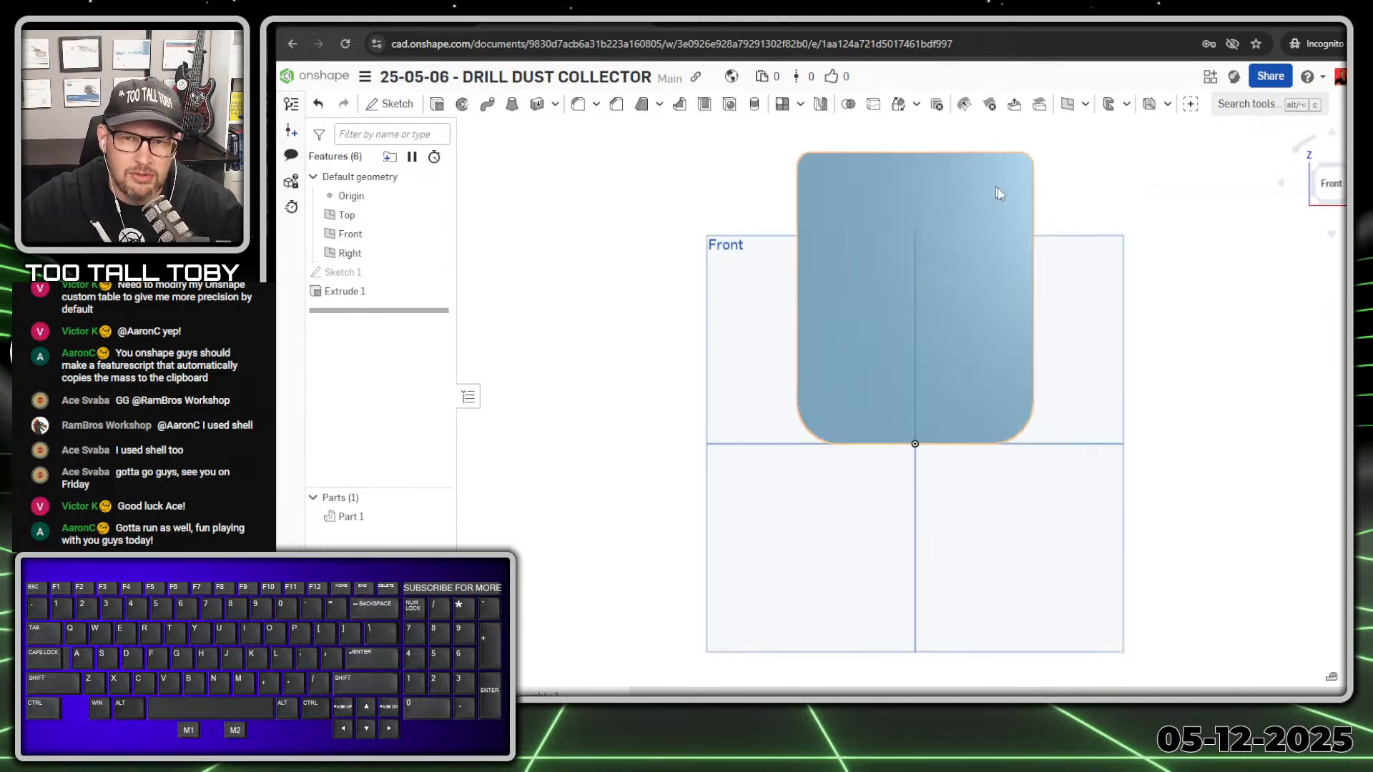
{"action": "middle_click_drag", "start_coordinate": [996, 188], "coordinate": [1058, 286]}
{"action": "left_click", "coordinate": [1070, 195]}
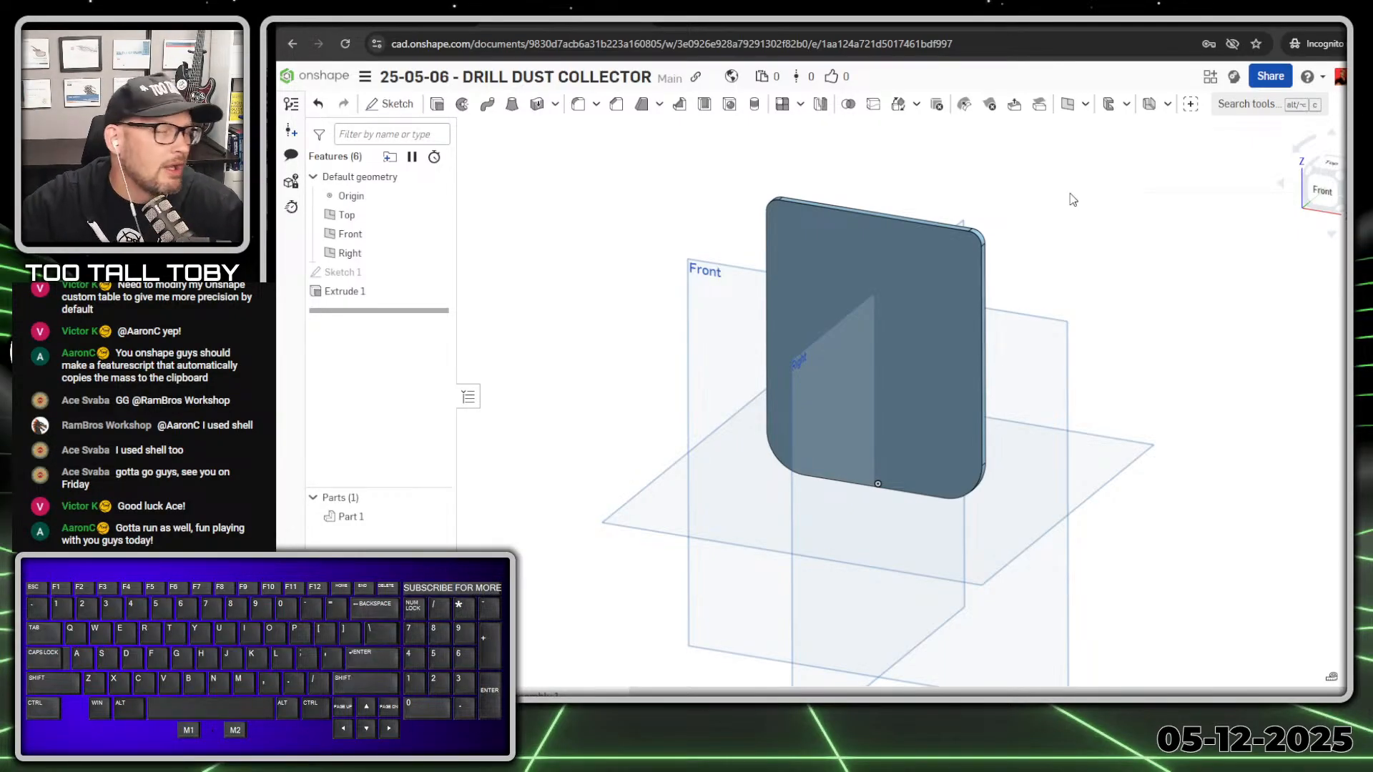
{"action": "right_click_drag", "start_coordinate": [950, 415], "coordinate": [756, 488]}
{"action": "left_click", "coordinate": [724, 366]}
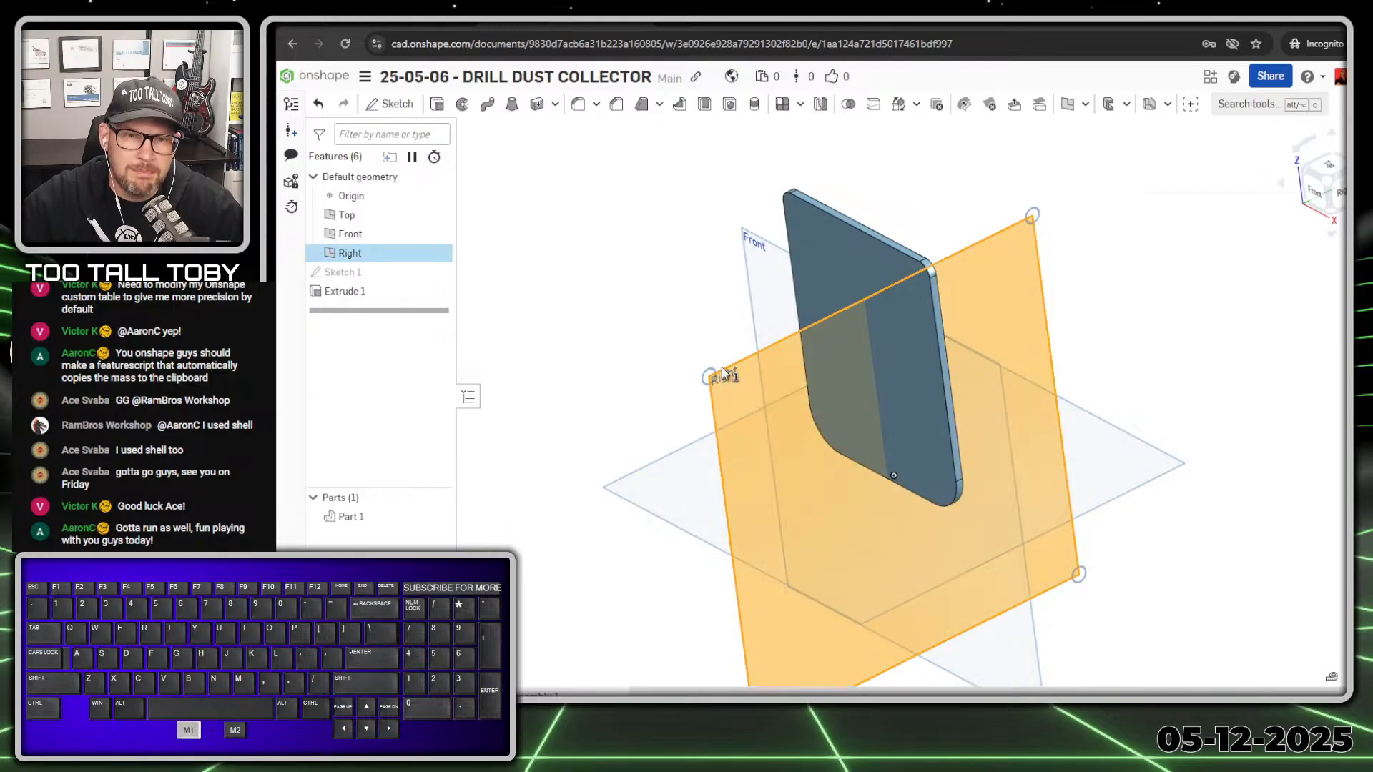
{"action": "key", "text": "s"}
{"action": "left_click", "coordinate": [740, 357]}
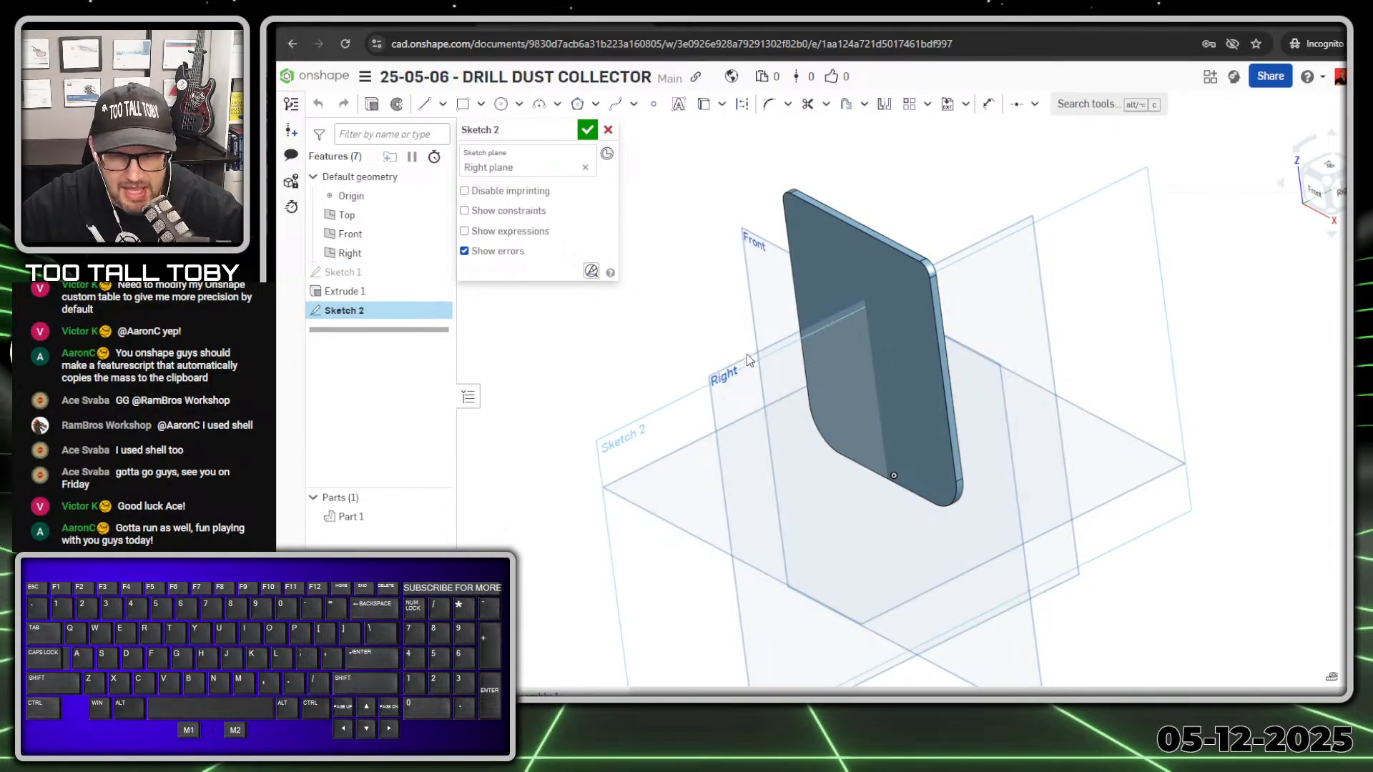
{"action": "key", "text": "n"}
- In front of the plate, draw a horizontal line about 34 mm long and a line about 32 mm long sloping down toward the plate
{"action": "key", "text": "s"}
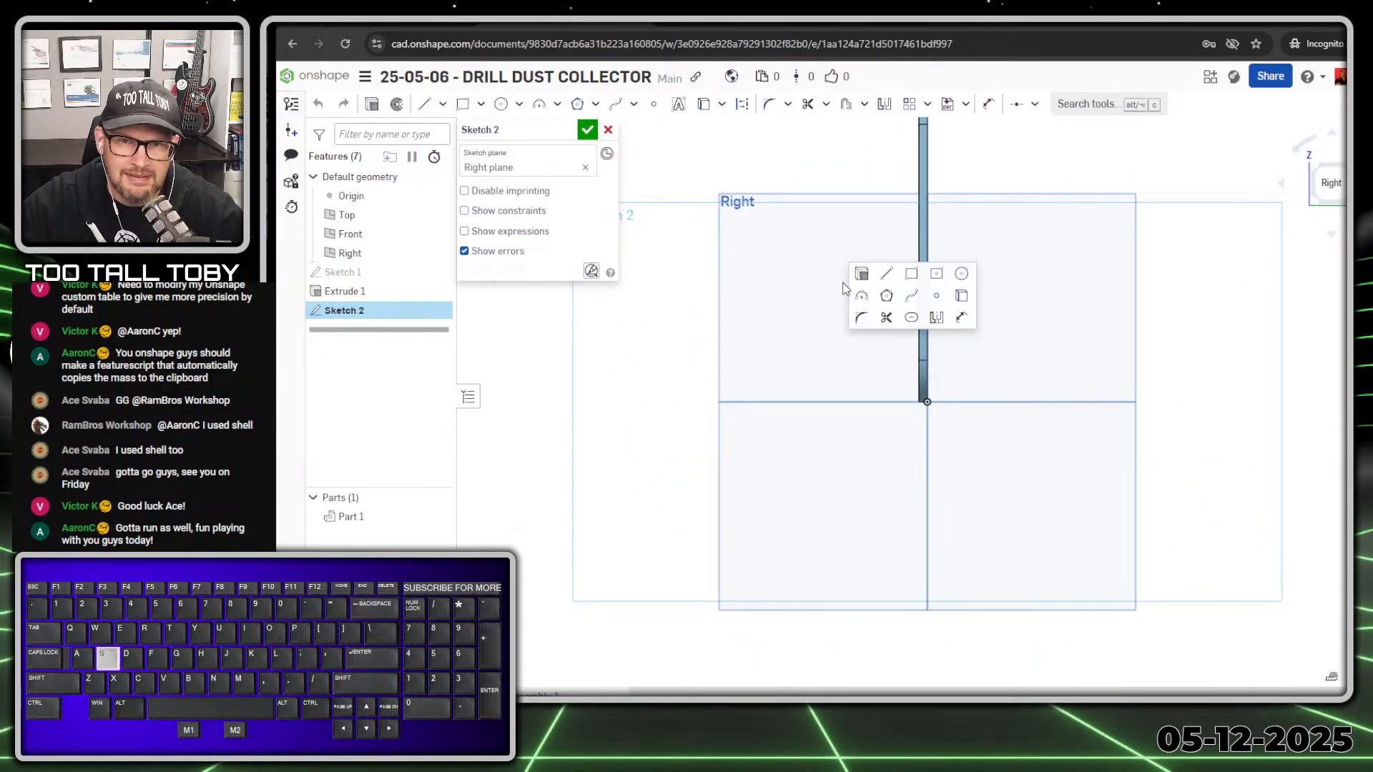
{"action": "left_click", "coordinate": [887, 278]}
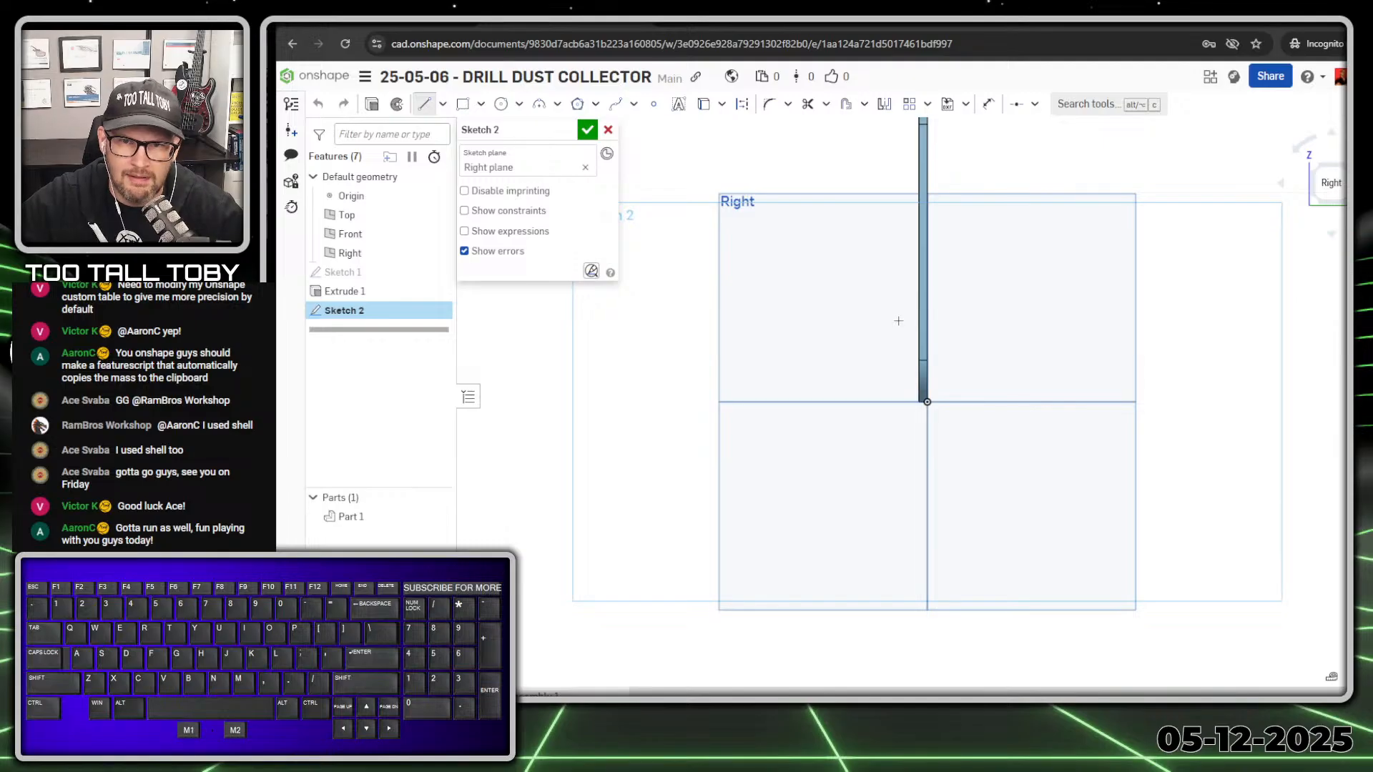
{"action": "left_click", "coordinate": [899, 310]}
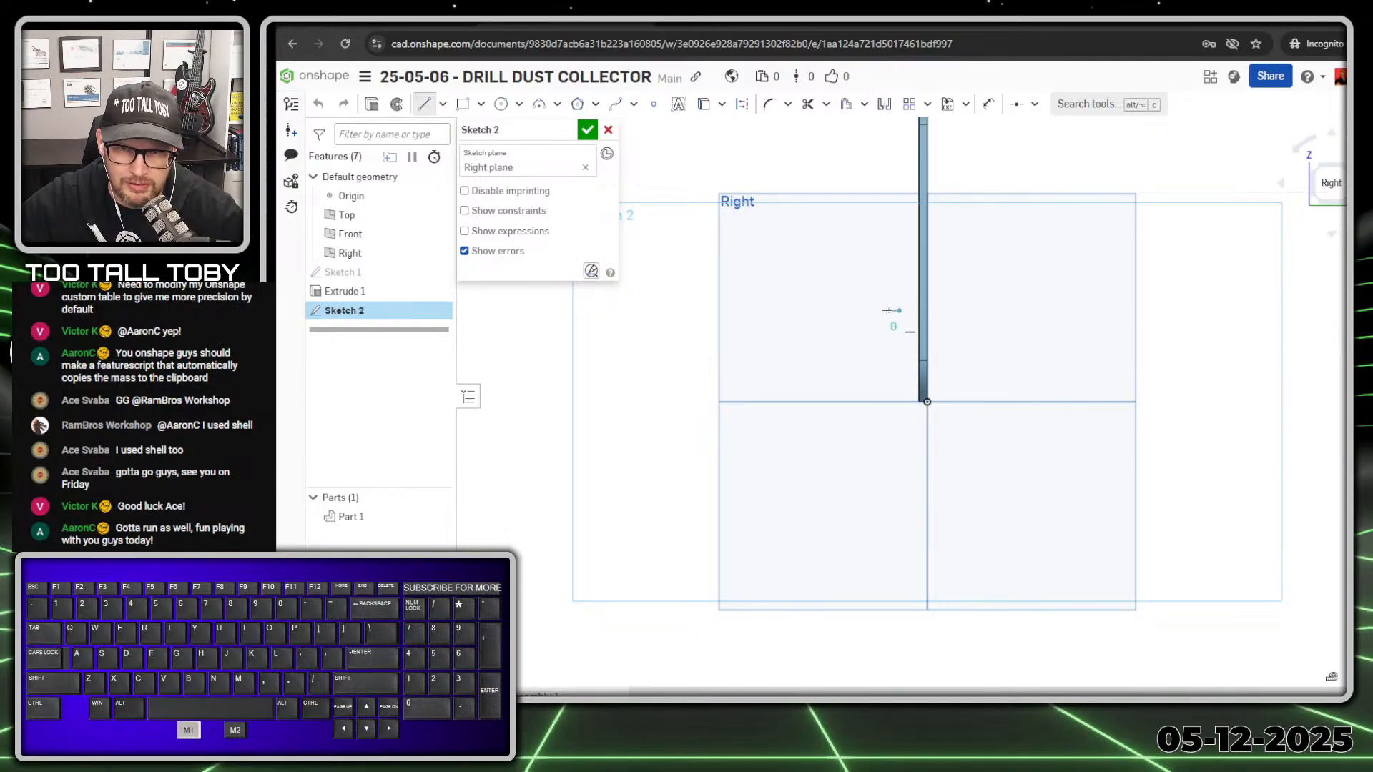
{"action": "left_click", "coordinate": [806, 310]}
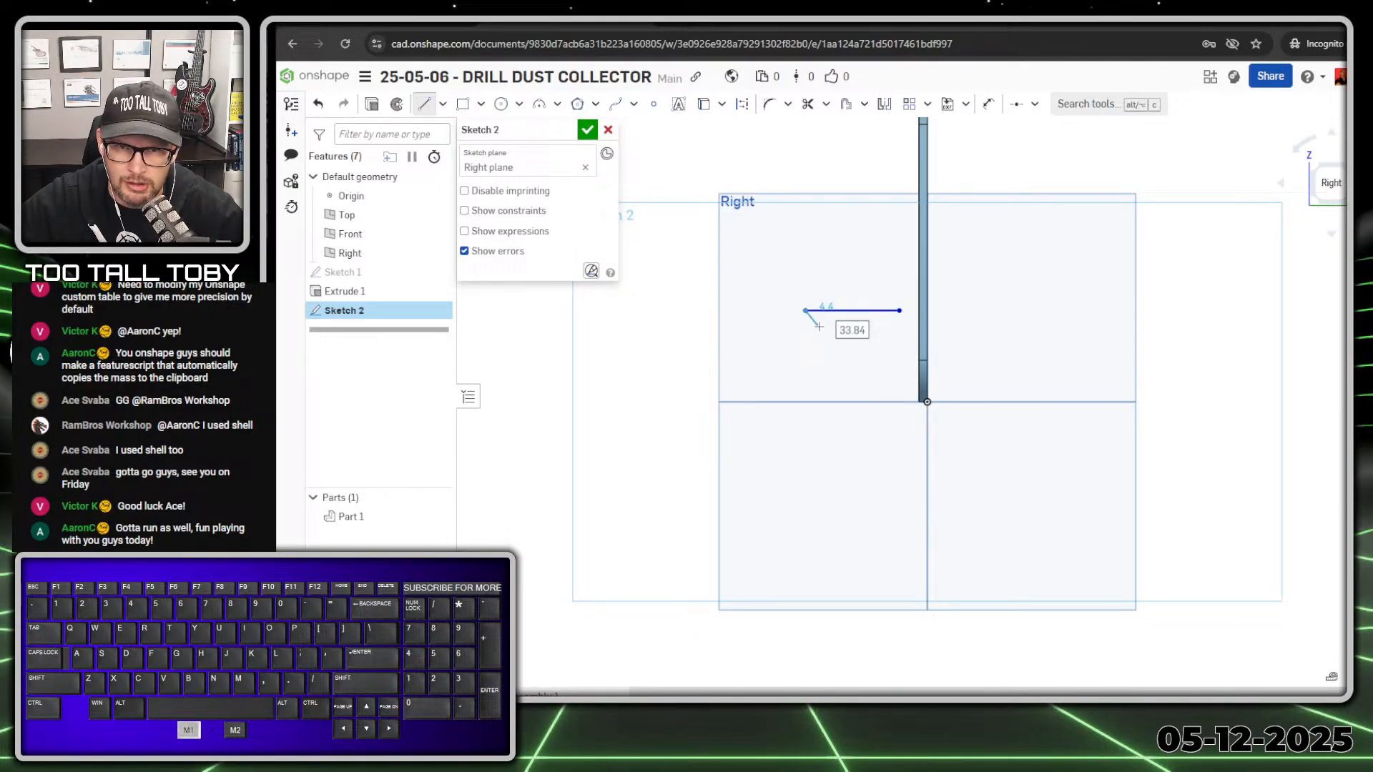
{"action": "left_click", "coordinate": [861, 380]}
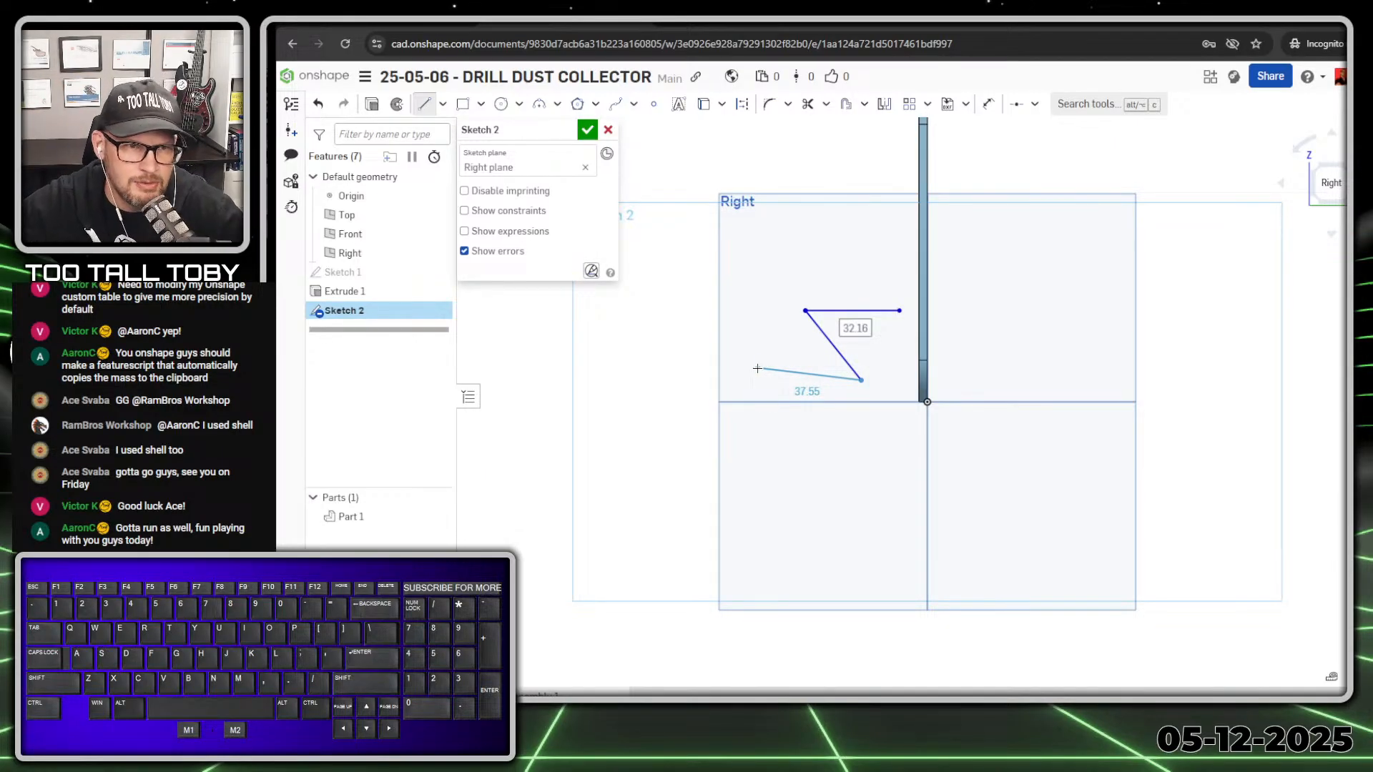
- Continue from the sloped line's lower end with a tangent arc curving toward the plate, with a 15 mm radius
{"action": "key", "text": "t"}
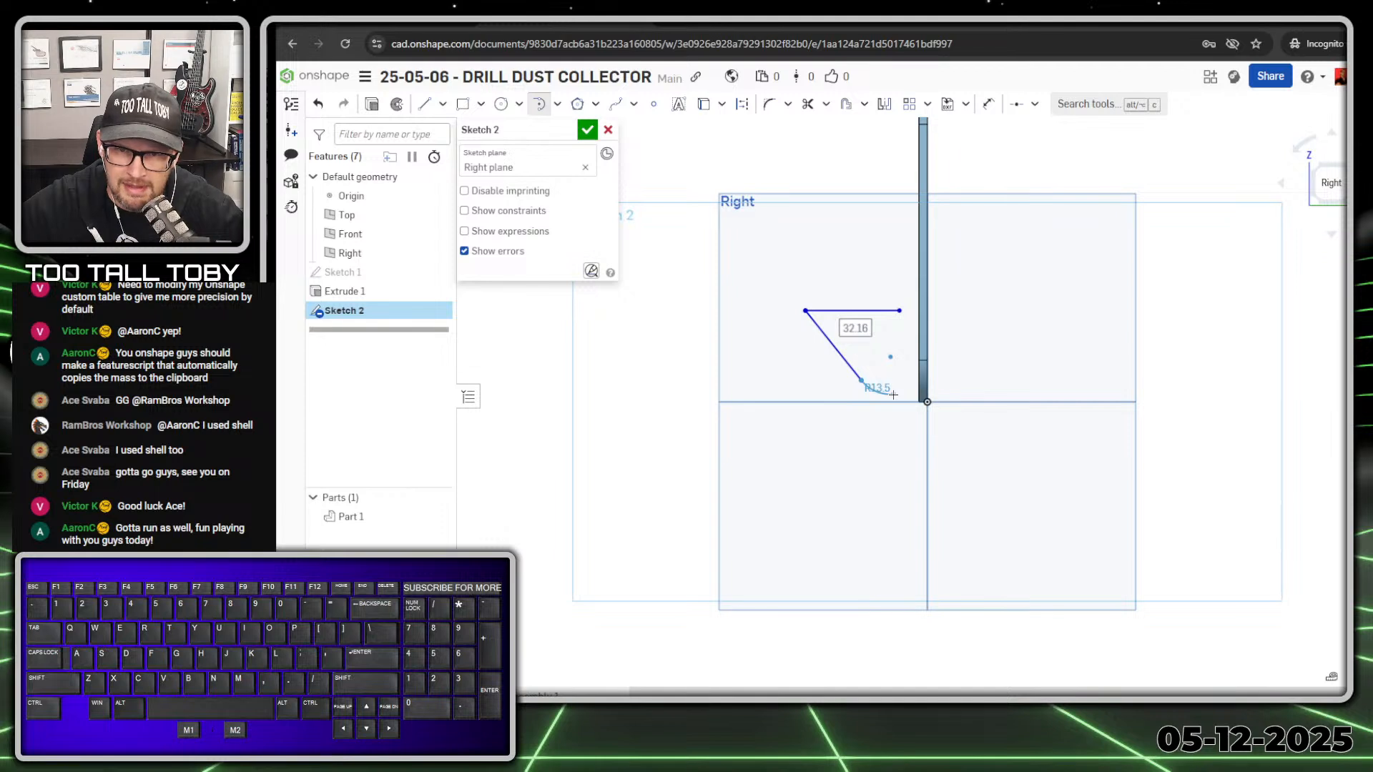
{"action": "key", "text": "l"}
{"action": "left_click", "coordinate": [893, 395]}
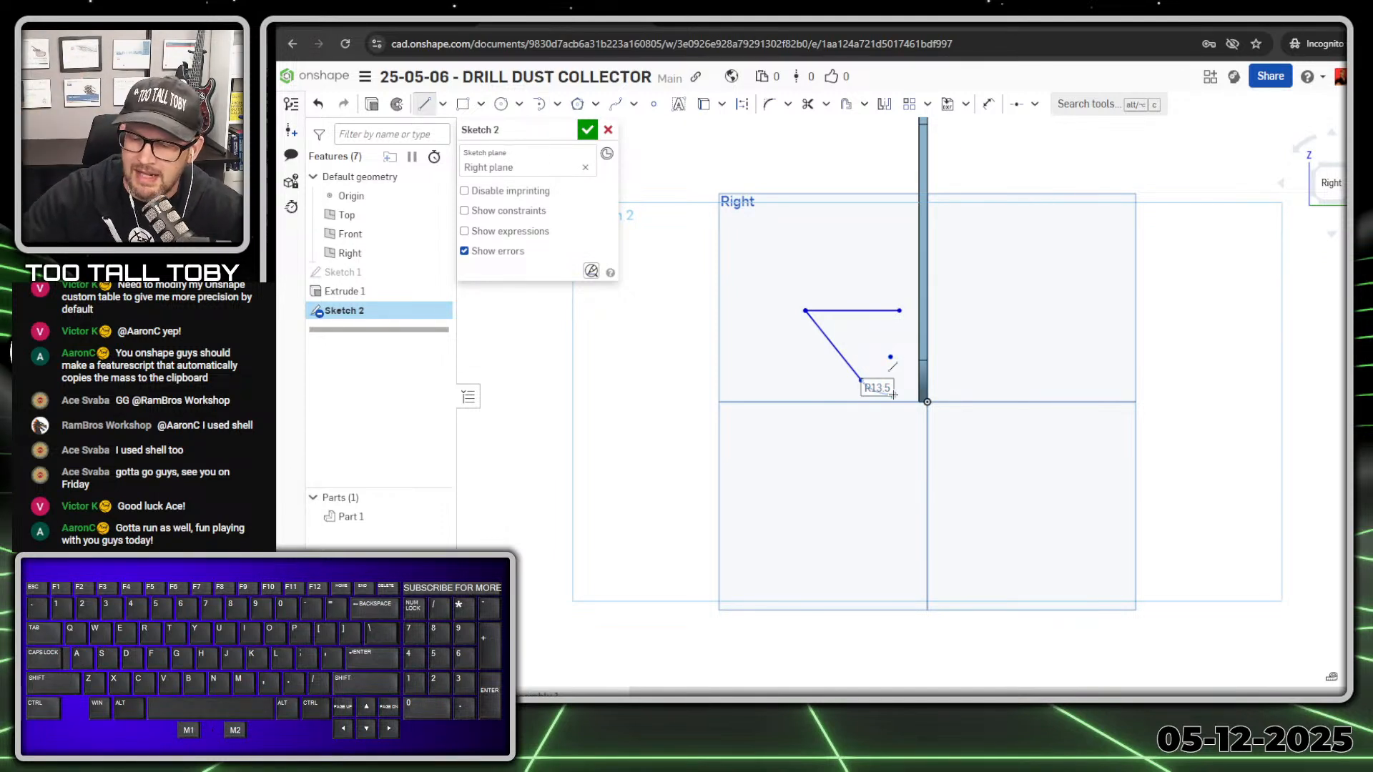
{"action": "type", "text": "105"}
{"action": "key", "text": "BackSpace"}
{"action": "key", "text": "BackSpace"}
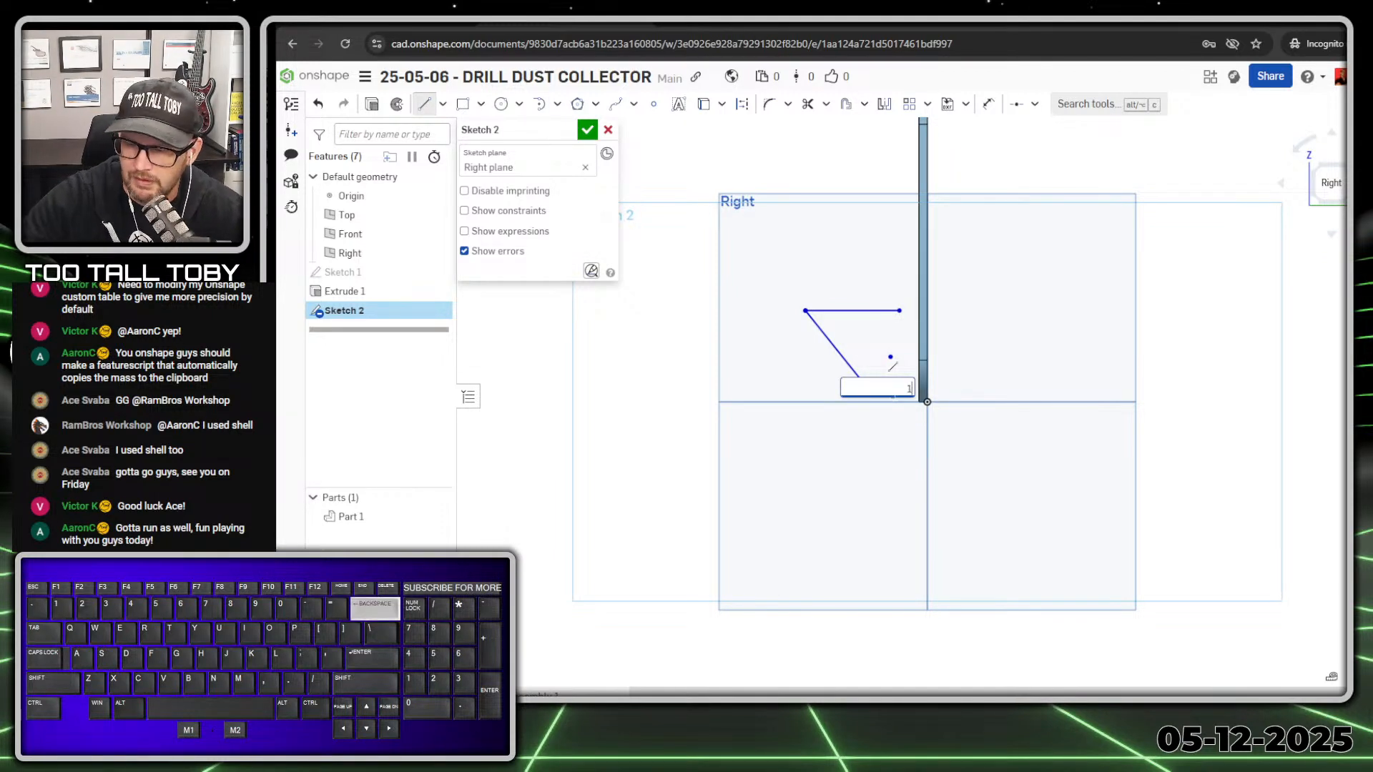
{"action": "type", "text": "5"}
{"action": "key", "text": "Return"}
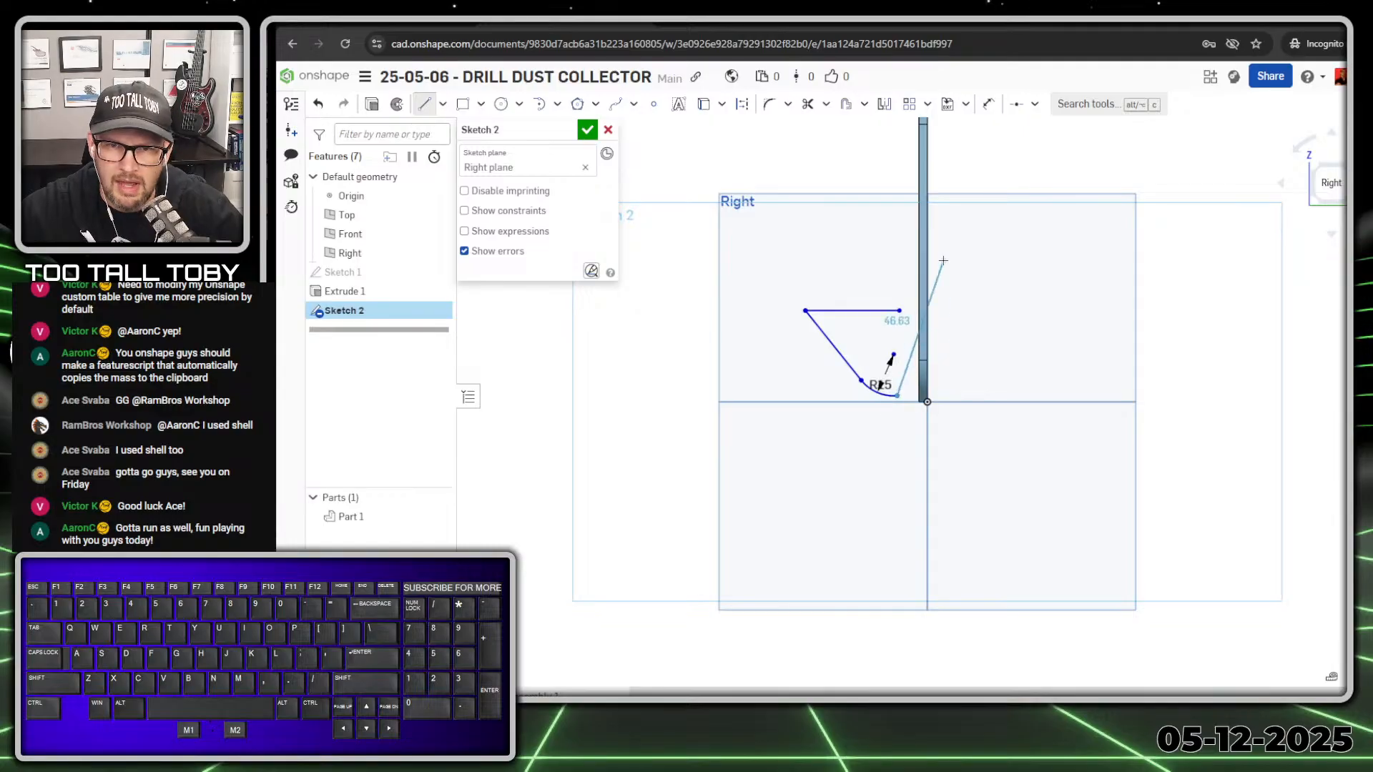
- Close the profile with a line from the arc's end to the horizontal line's plate-side end and constrain it vertical
{"action": "scroll", "coordinate": [922, 279], "scroll_direction": "up", "scroll_amount": 3}
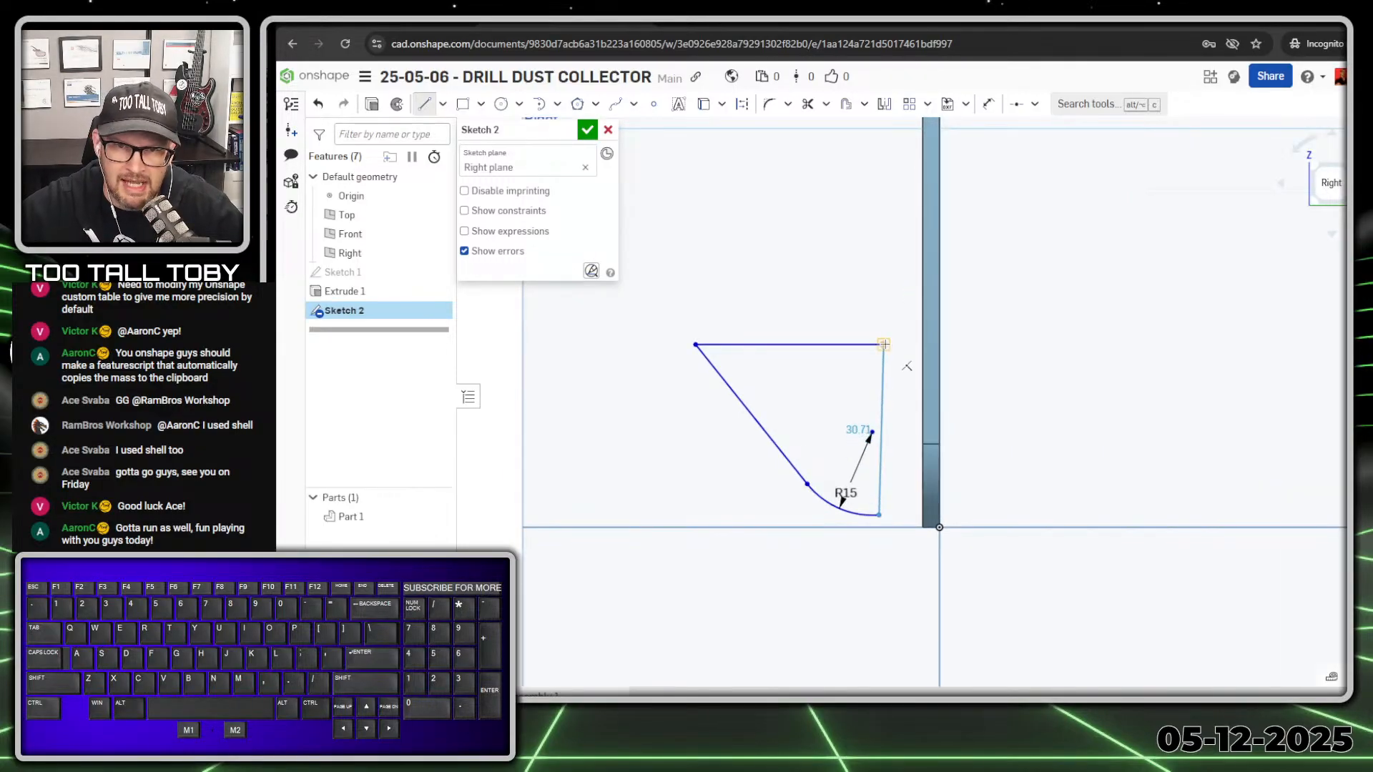
{"action": "left_click", "coordinate": [884, 345]}
{"action": "key", "text": "Escape"}
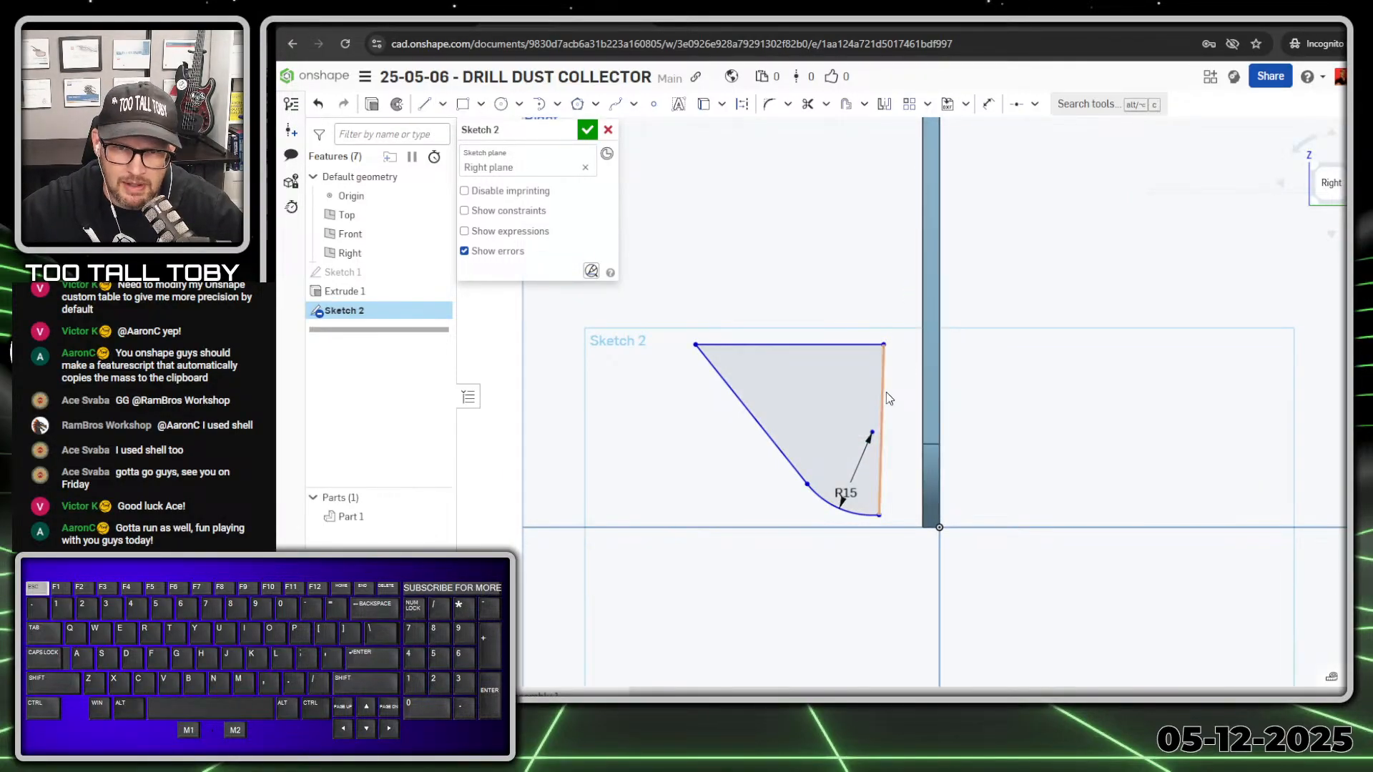
{"action": "left_click", "coordinate": [886, 392]}
{"action": "key", "text": "v"}
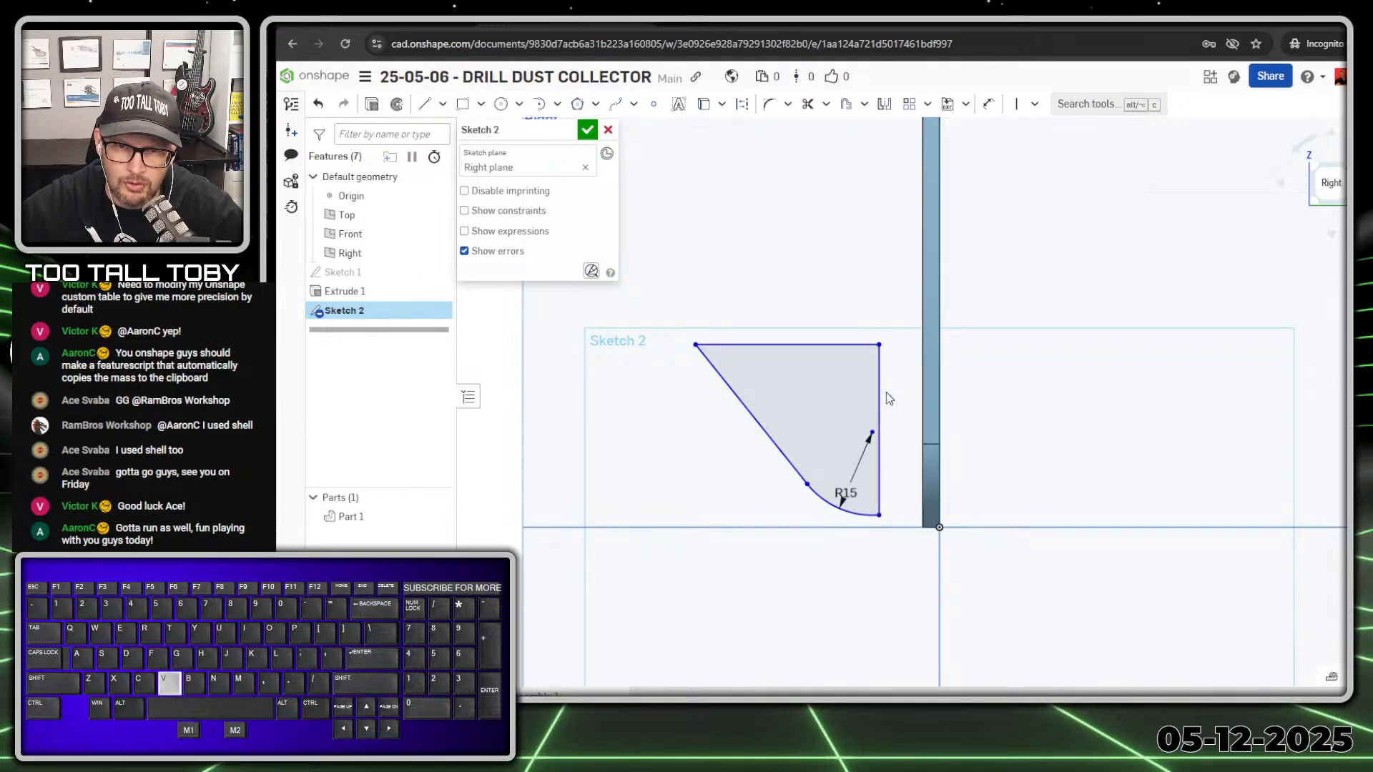
- Make the profile's lower arc endpoint coincident with the bottom front corner of the back plate
{"action": "left_click", "coordinate": [880, 516]}
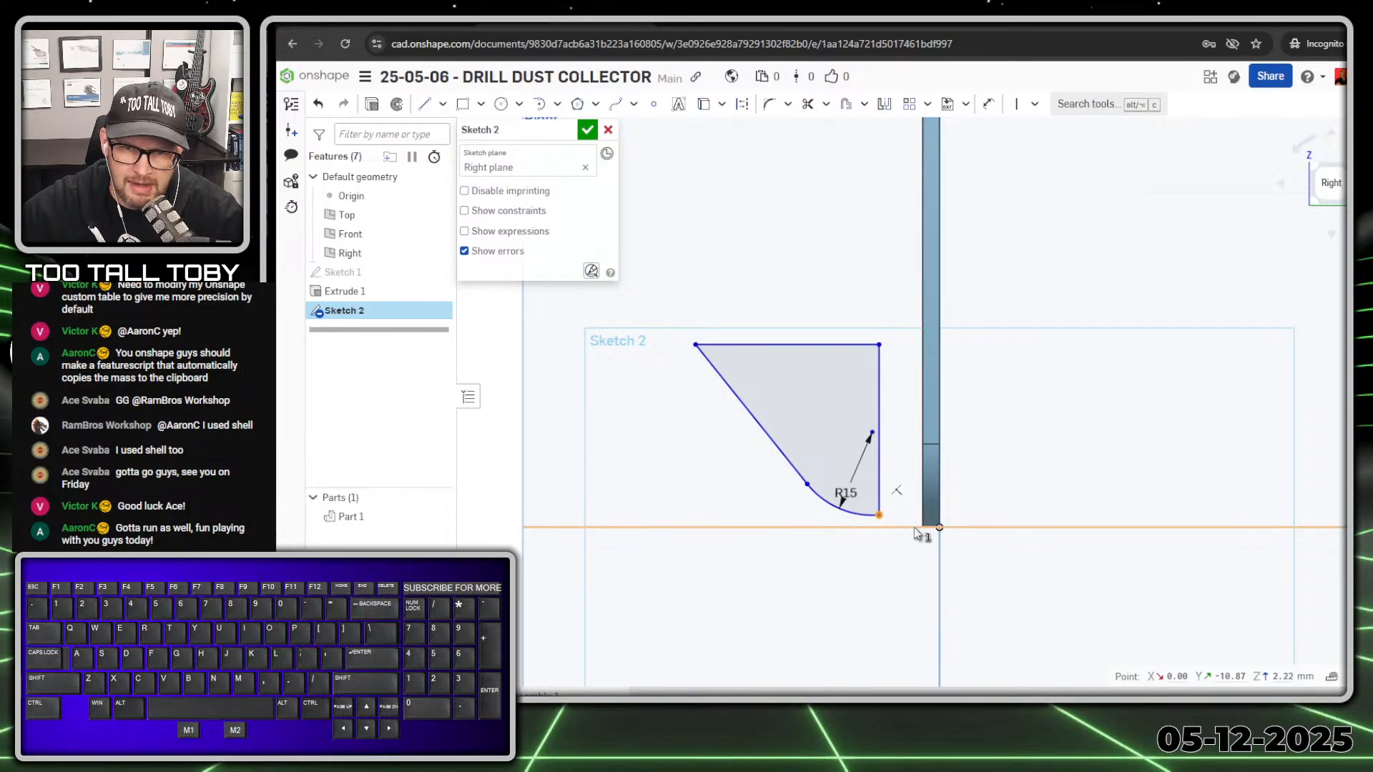
{"action": "left_click", "coordinate": [922, 528]}
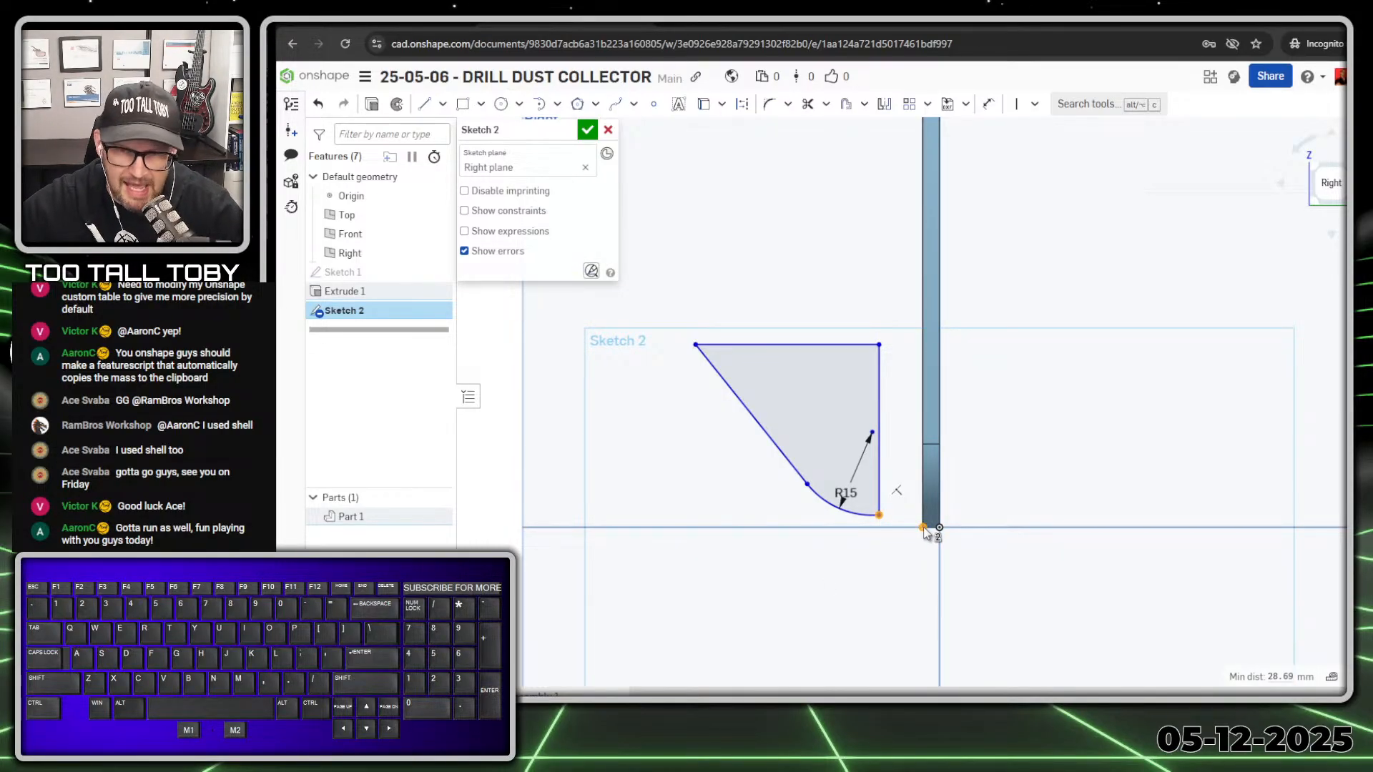
{"action": "key", "text": "i"}
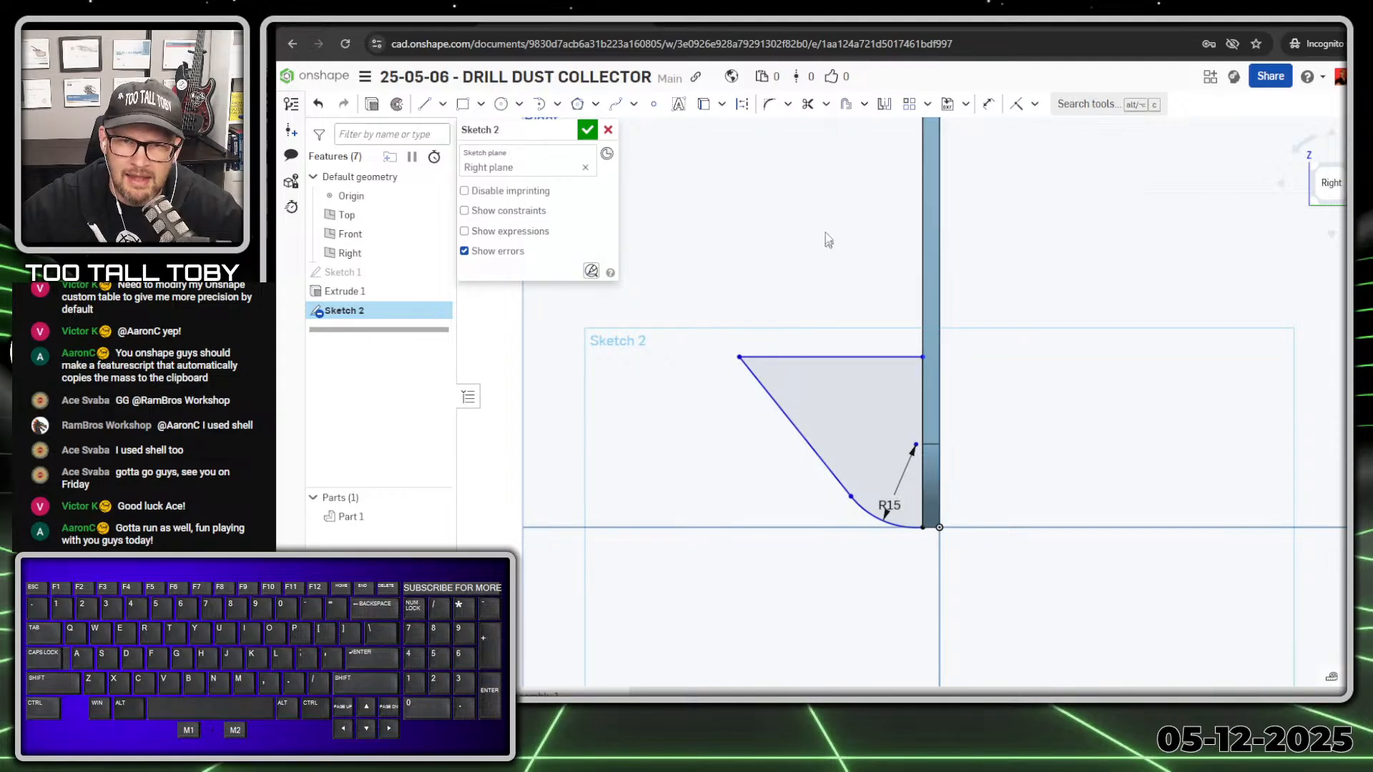
- Dimension the height from the Top plane to the profile's horizontal line as 35 mm
{"action": "key", "text": "s"}
{"action": "left_click", "coordinate": [945, 236]}
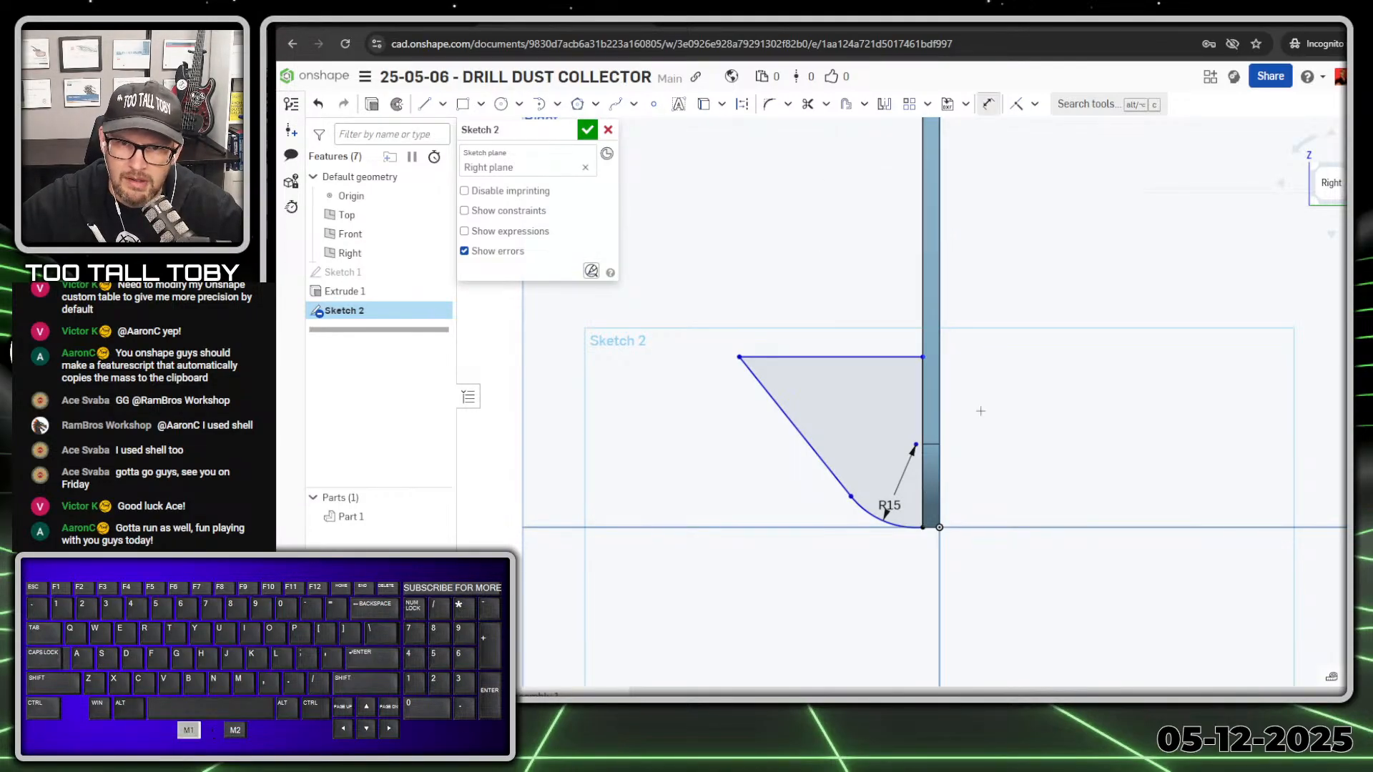
{"action": "left_click", "coordinate": [755, 527]}
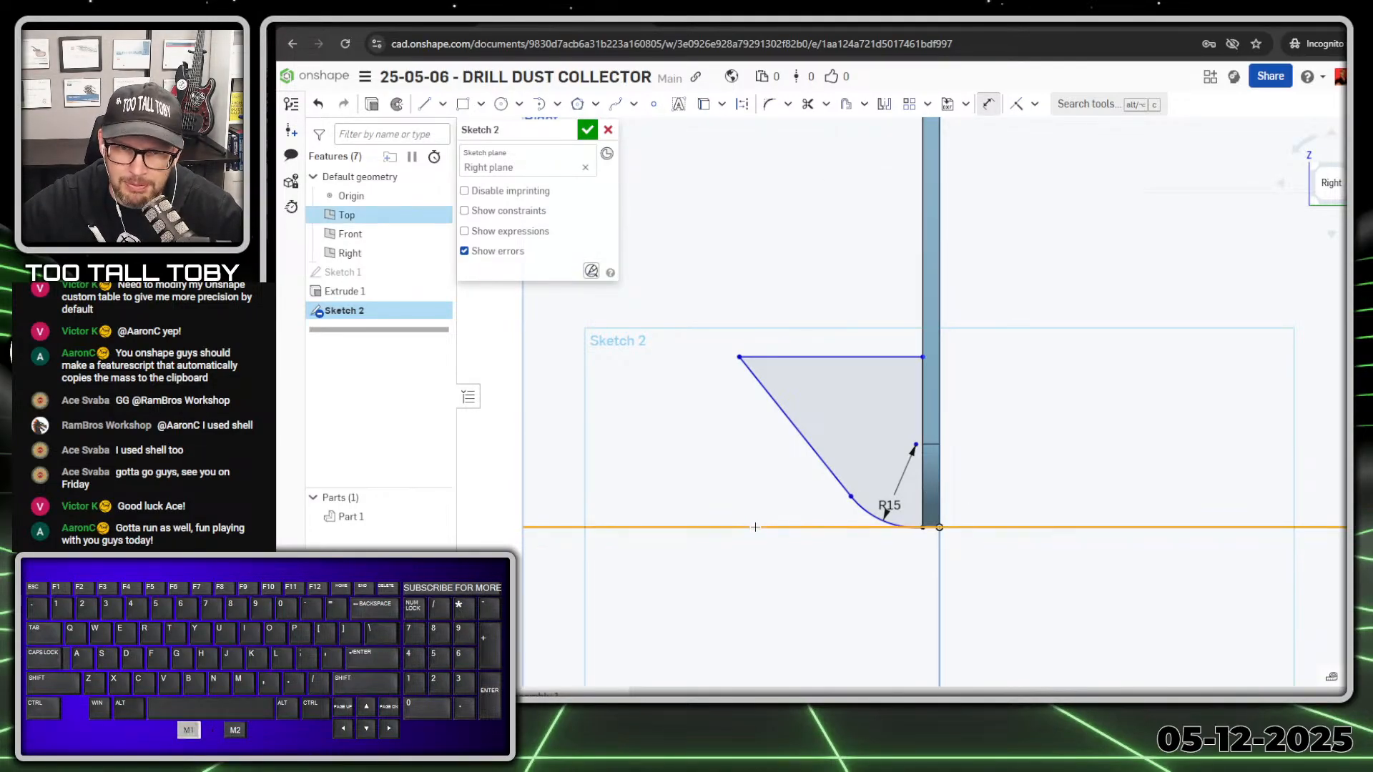
{"action": "left_click", "coordinate": [833, 358]}
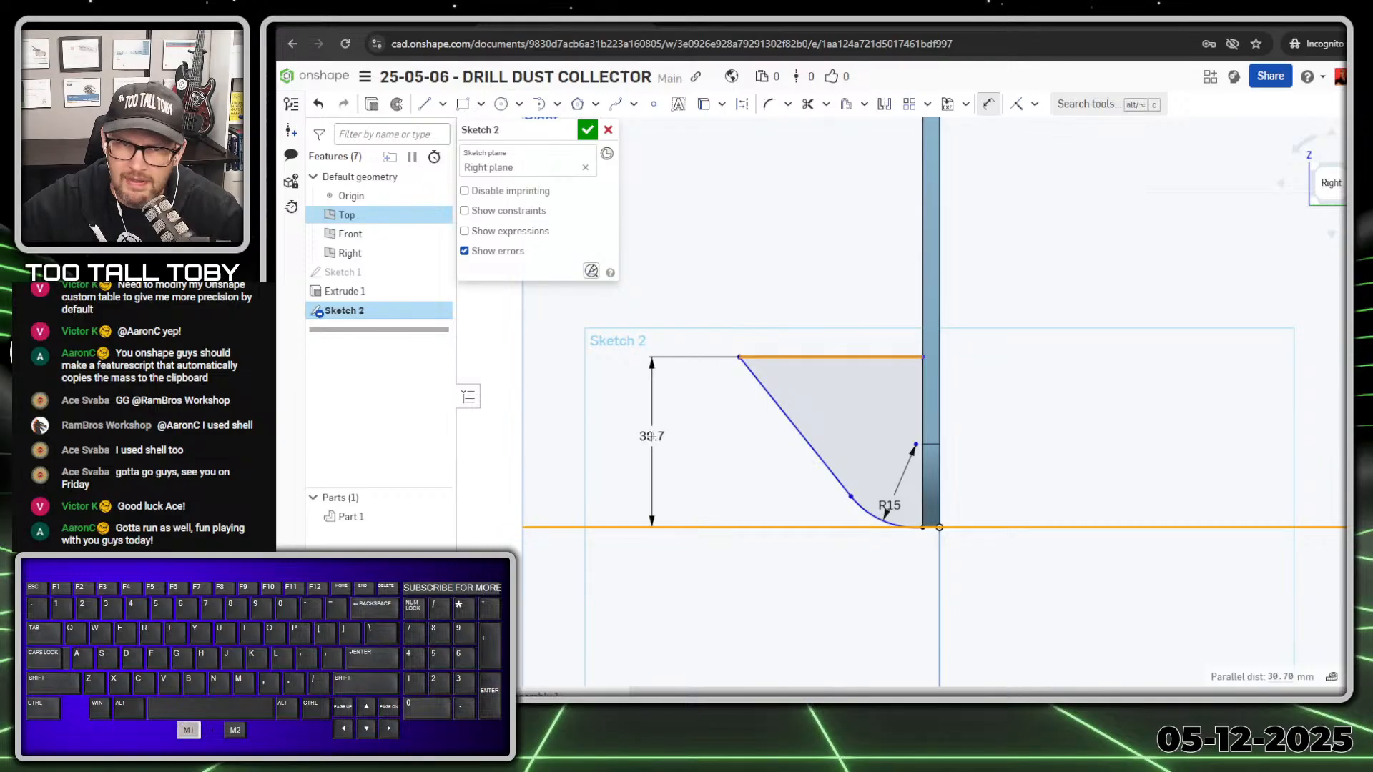
{"action": "left_click", "coordinate": [672, 437]}
{"action": "type", "text": "2"}
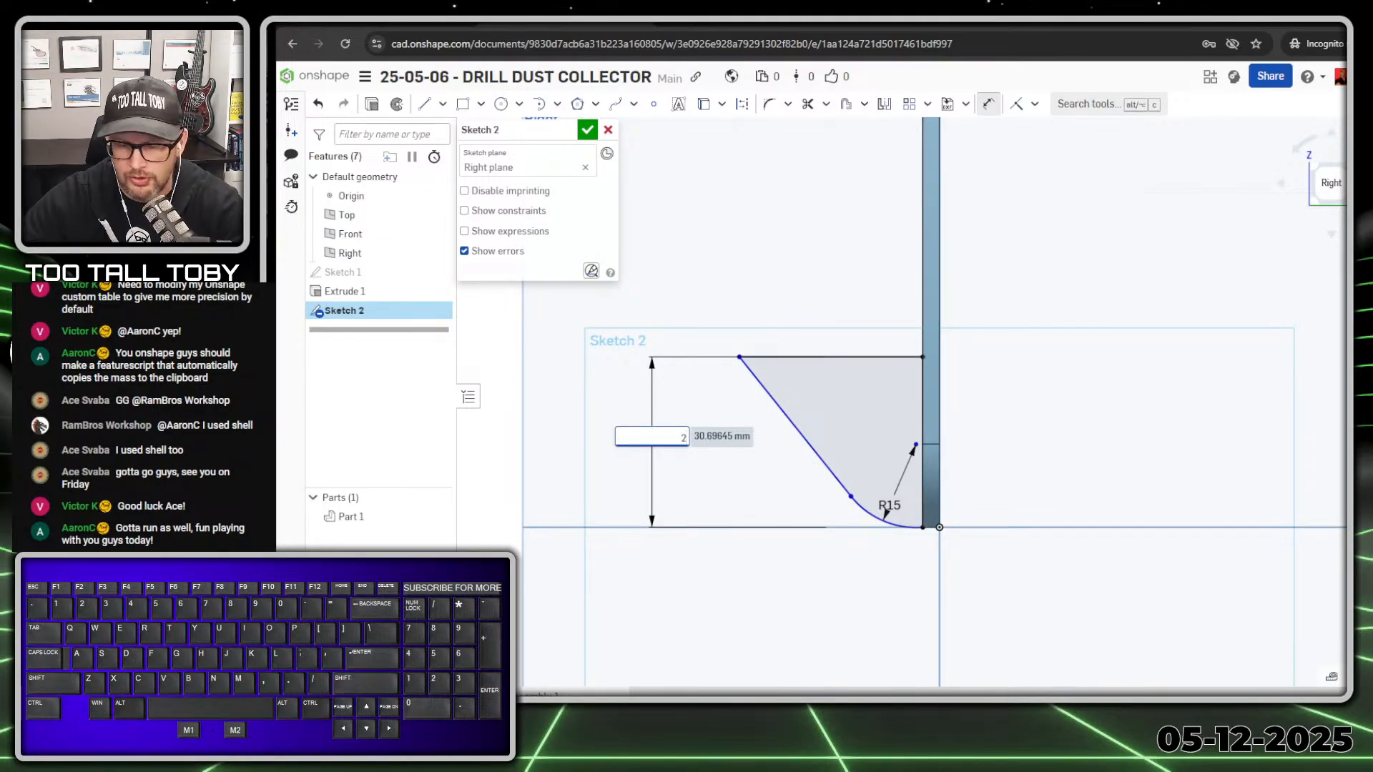
{"action": "key", "text": "BackSpace"}
{"action": "key", "text": "BackSpace"}
{"action": "type", "text": "35"}
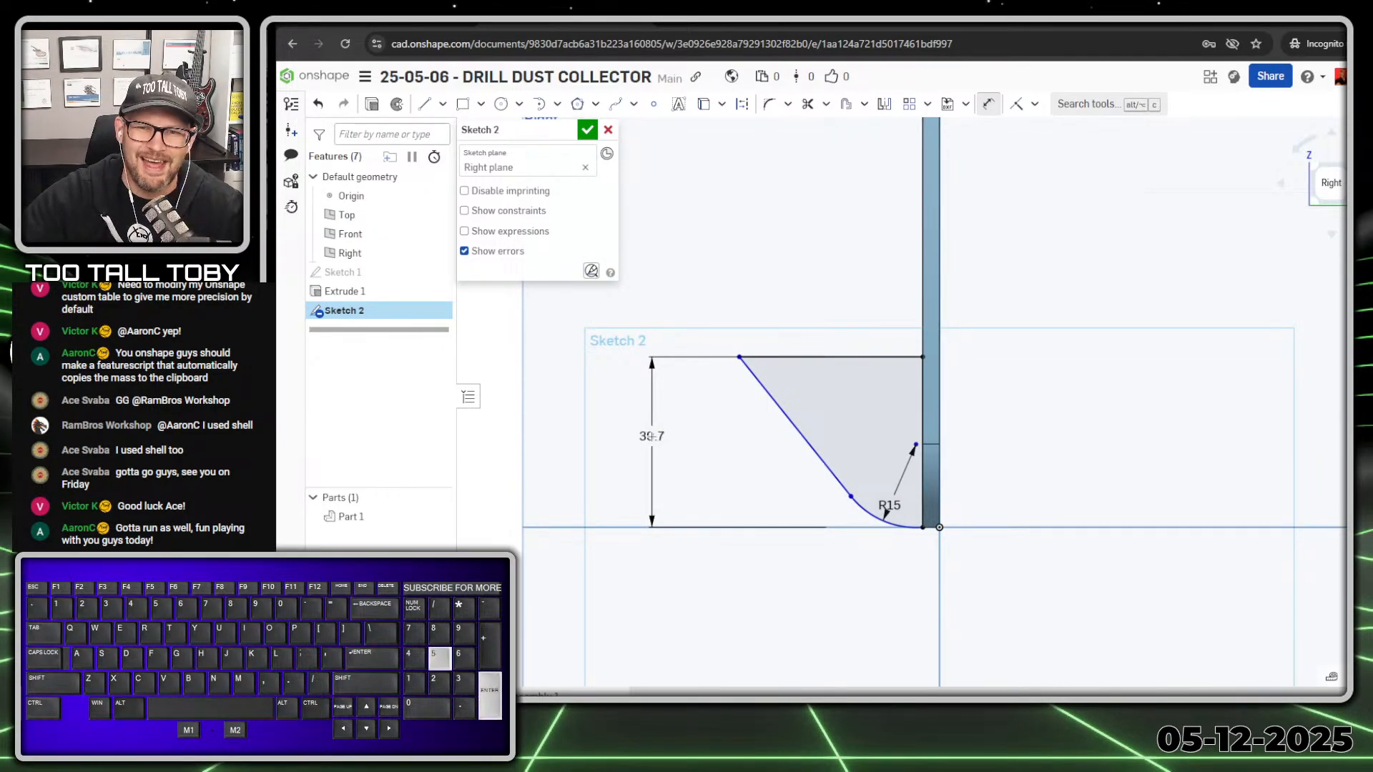
{"action": "key", "text": "Return"}
- Dimension the angle between the sloped line and the profile's vertical line as 45 degrees
{"action": "left_click", "coordinate": [808, 412]}
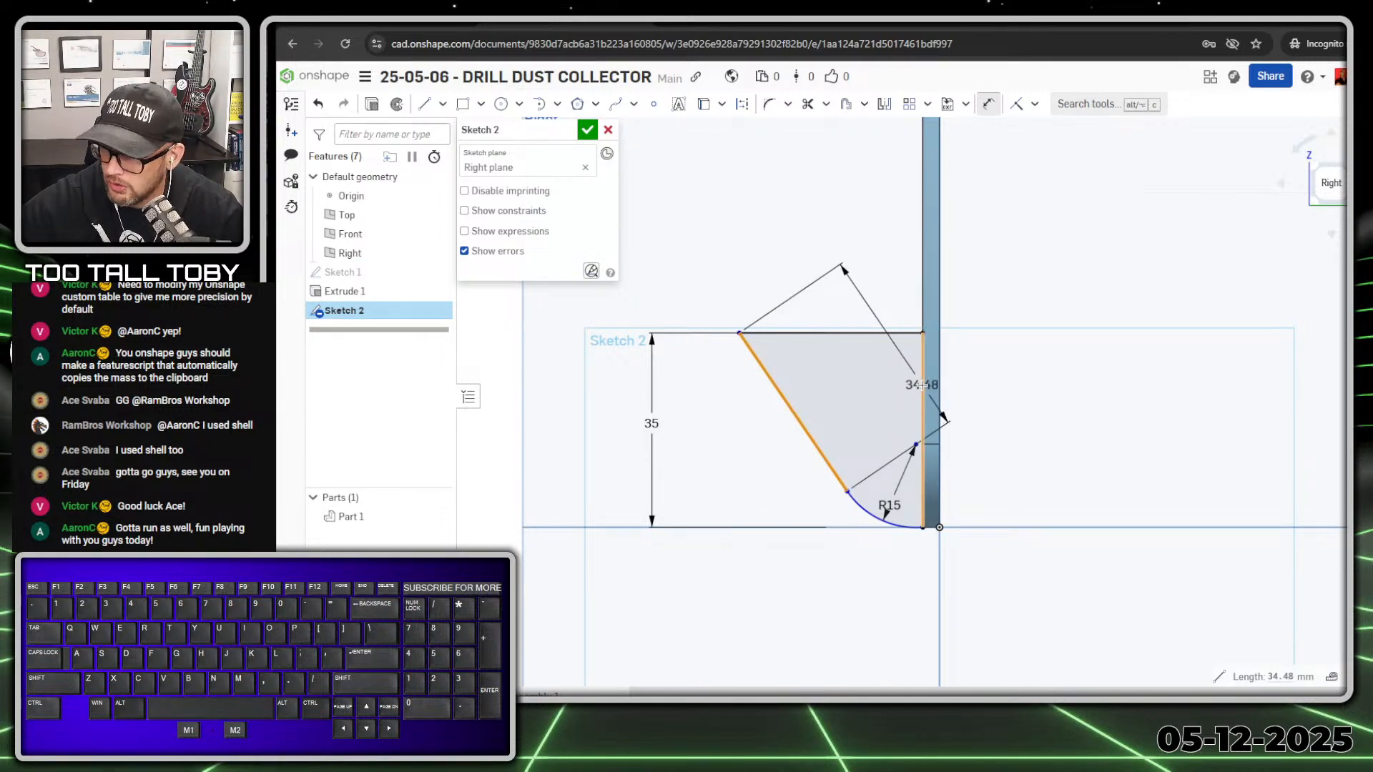
{"action": "left_click", "coordinate": [923, 385]}
{"action": "left_click", "coordinate": [841, 380]}
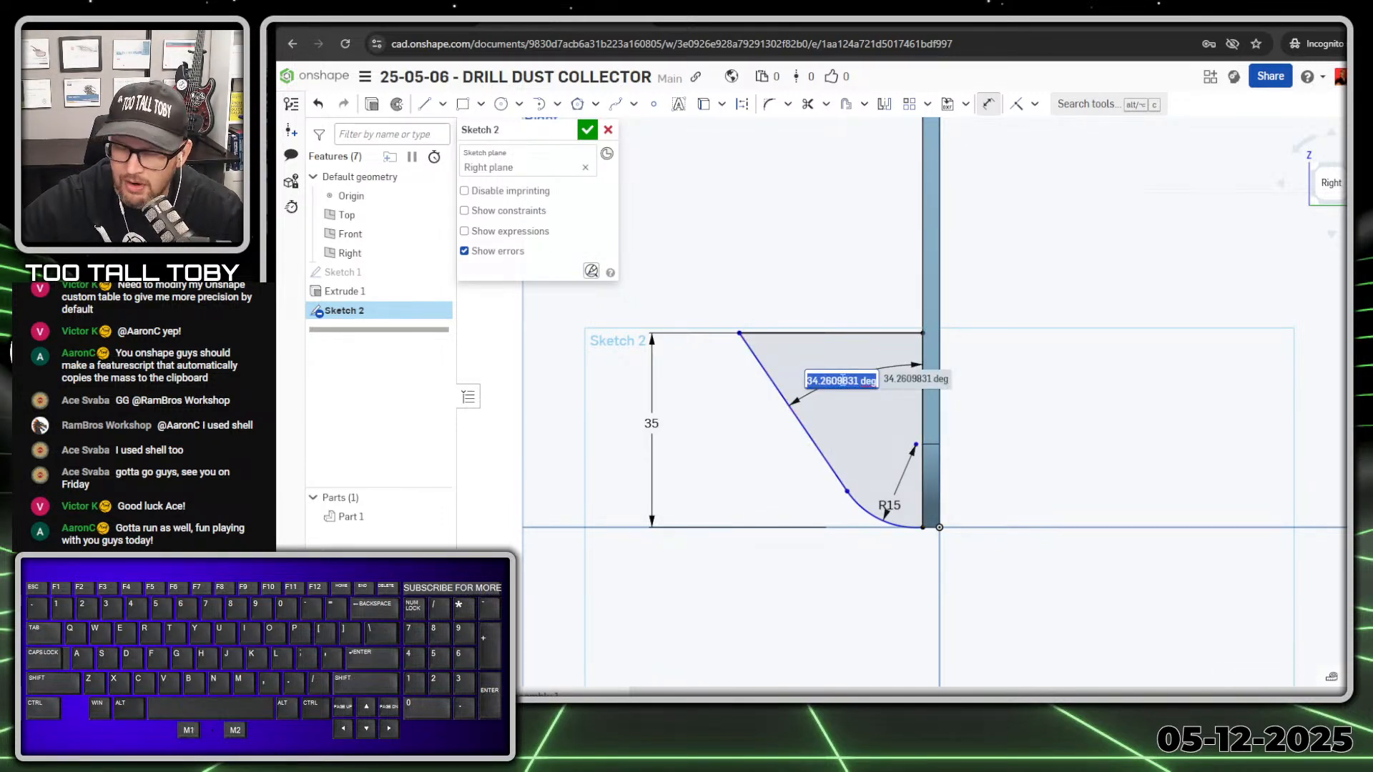
{"action": "type", "text": "45"}
{"action": "key", "text": "Return"}
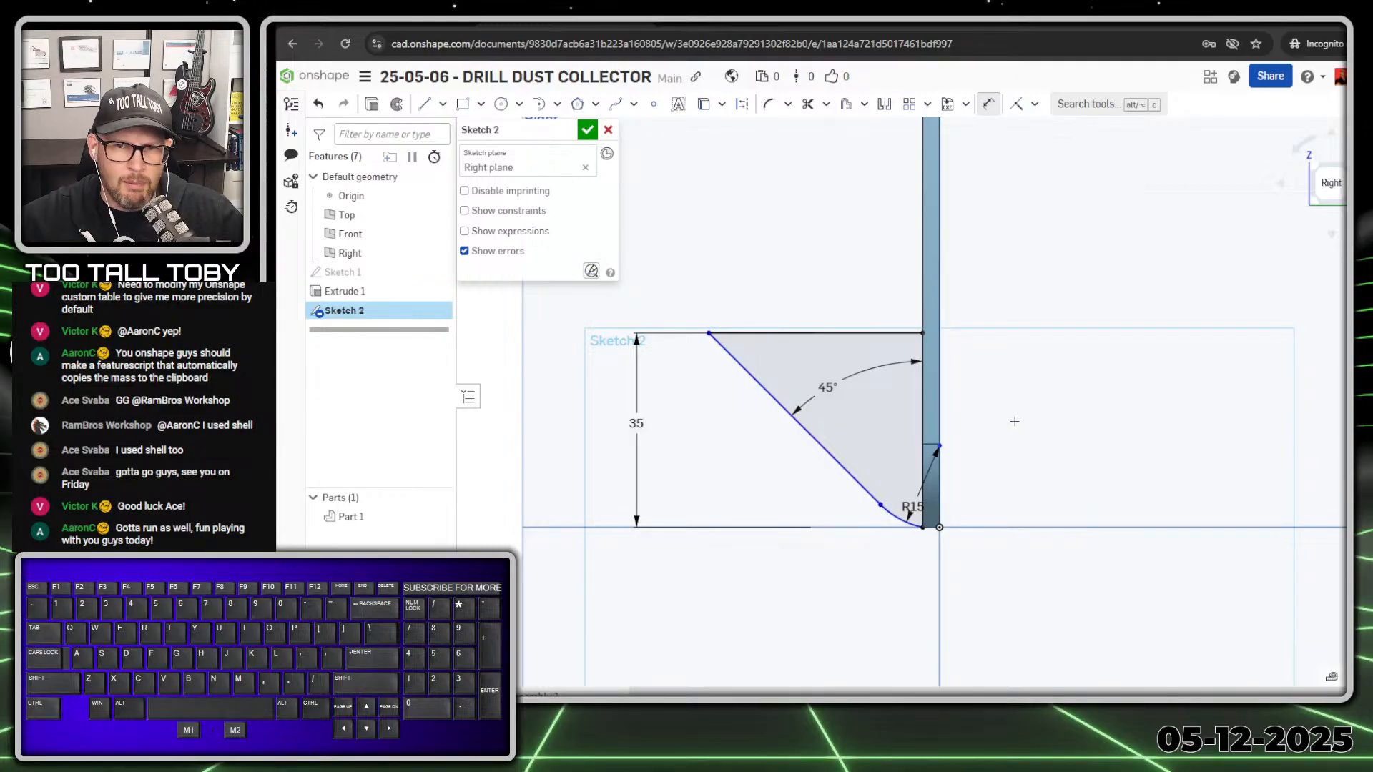
{"action": "key", "text": "Escape"}
- Shift the under-defined arc away from the plate to test the profile's remaining freedom of movement
{"action": "scroll", "coordinate": [938, 482], "scroll_direction": "up", "scroll_amount": 3}
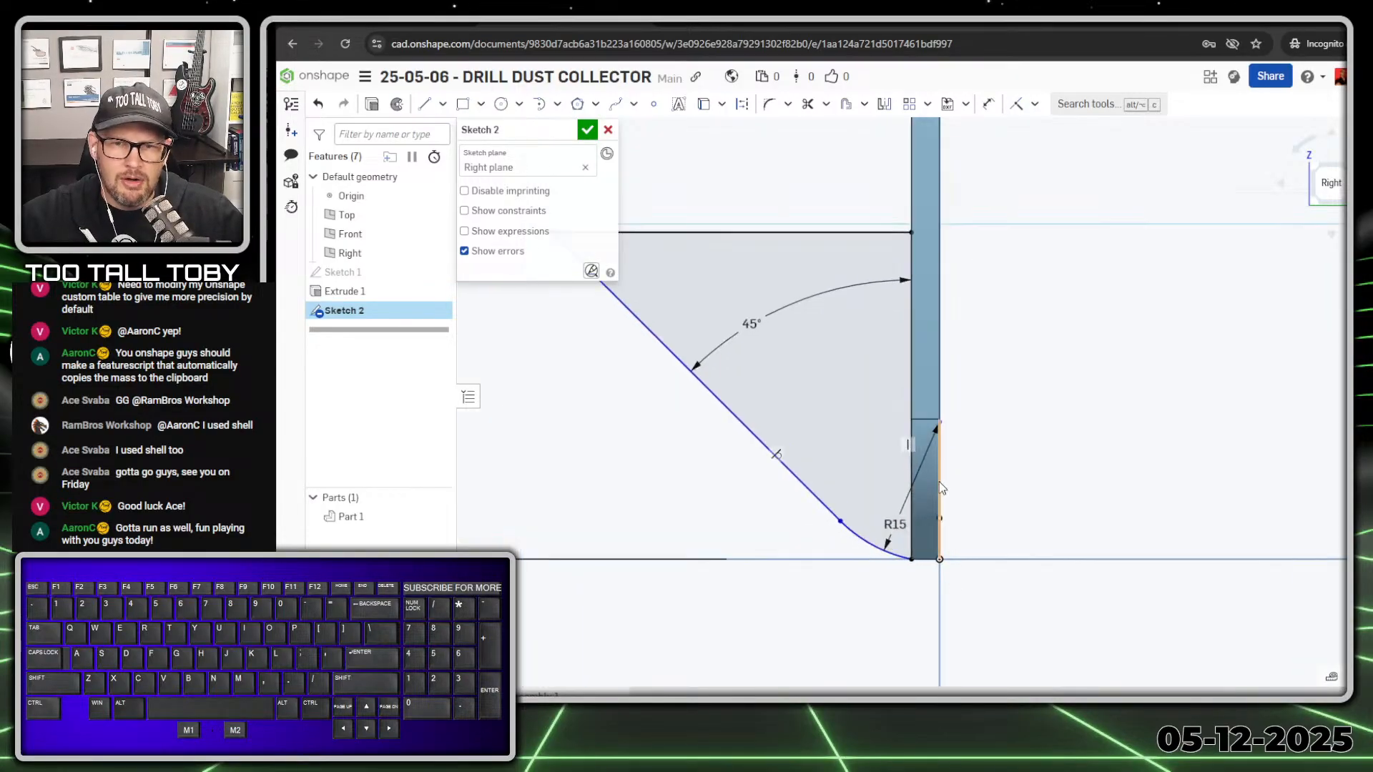
{"action": "mouse_move", "coordinate": [824, 532]}
{"action": "left_mouse_down"}
{"action": "mouse_move", "coordinate": [809, 508]}
{"action": "mouse_move", "coordinate": [736, 478]}
{"action": "mouse_move", "coordinate": [579, 487]}
{"action": "mouse_move", "coordinate": [569, 553]}
{"action": "mouse_move", "coordinate": [769, 437]}
{"action": "mouse_move", "coordinate": [984, 416]}
{"action": "mouse_move", "coordinate": [572, 500]}
{"action": "mouse_move", "coordinate": [590, 451]}
{"action": "mouse_move", "coordinate": [881, 404]}
{"action": "mouse_move", "coordinate": [840, 380]}
{"action": "mouse_move", "coordinate": [637, 408]}
{"action": "mouse_move", "coordinate": [646, 396]}
{"action": "mouse_move", "coordinate": [705, 404]}
{"action": "left_mouse_up"}
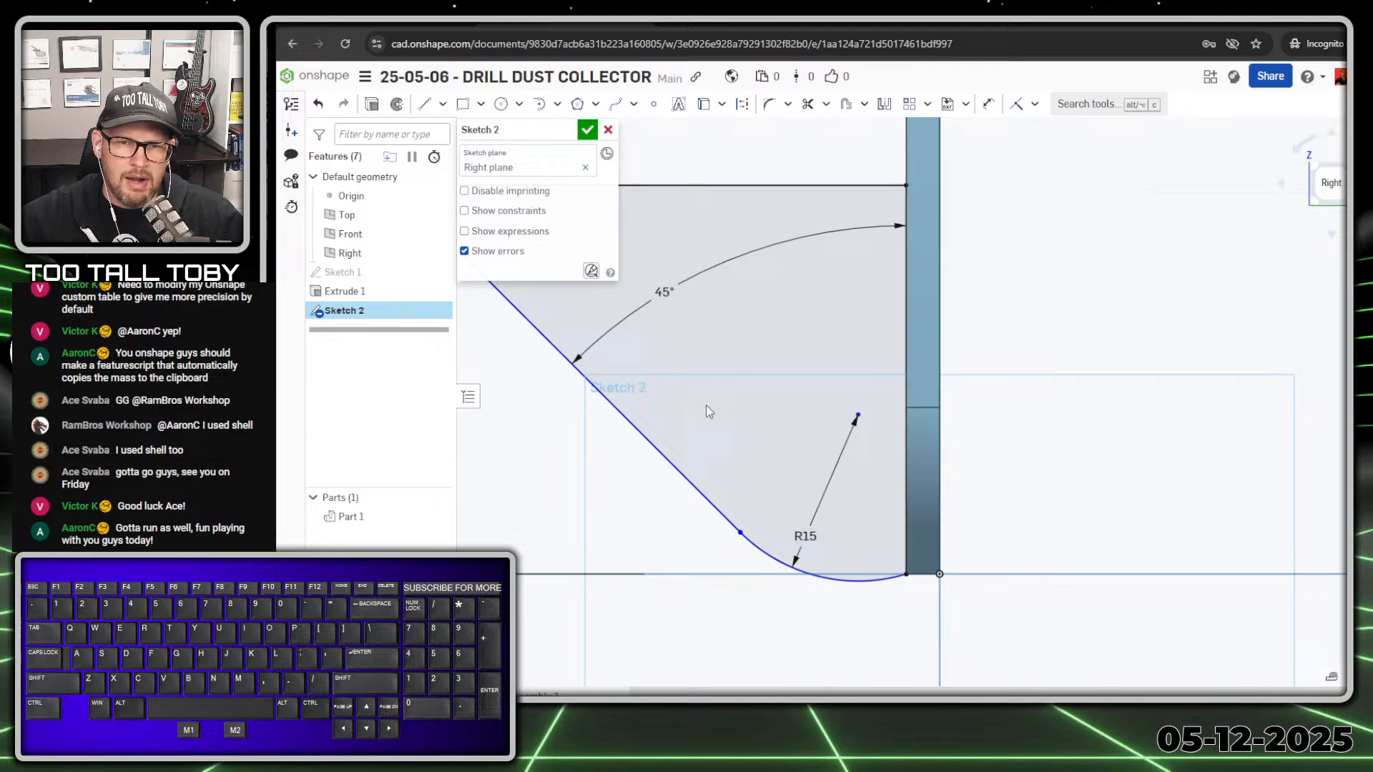
{"action": "left_click", "coordinate": [818, 582]}
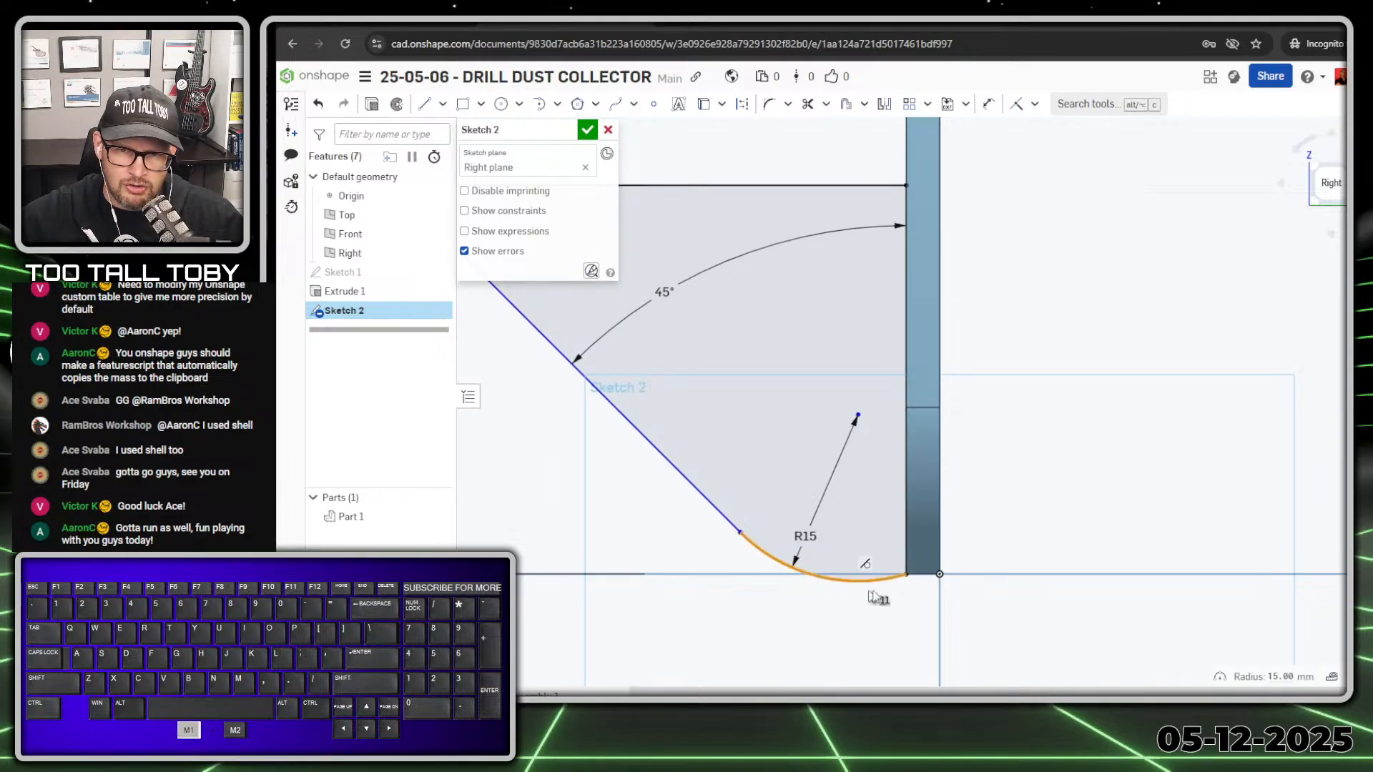
{"action": "left_click", "coordinate": [933, 577]}
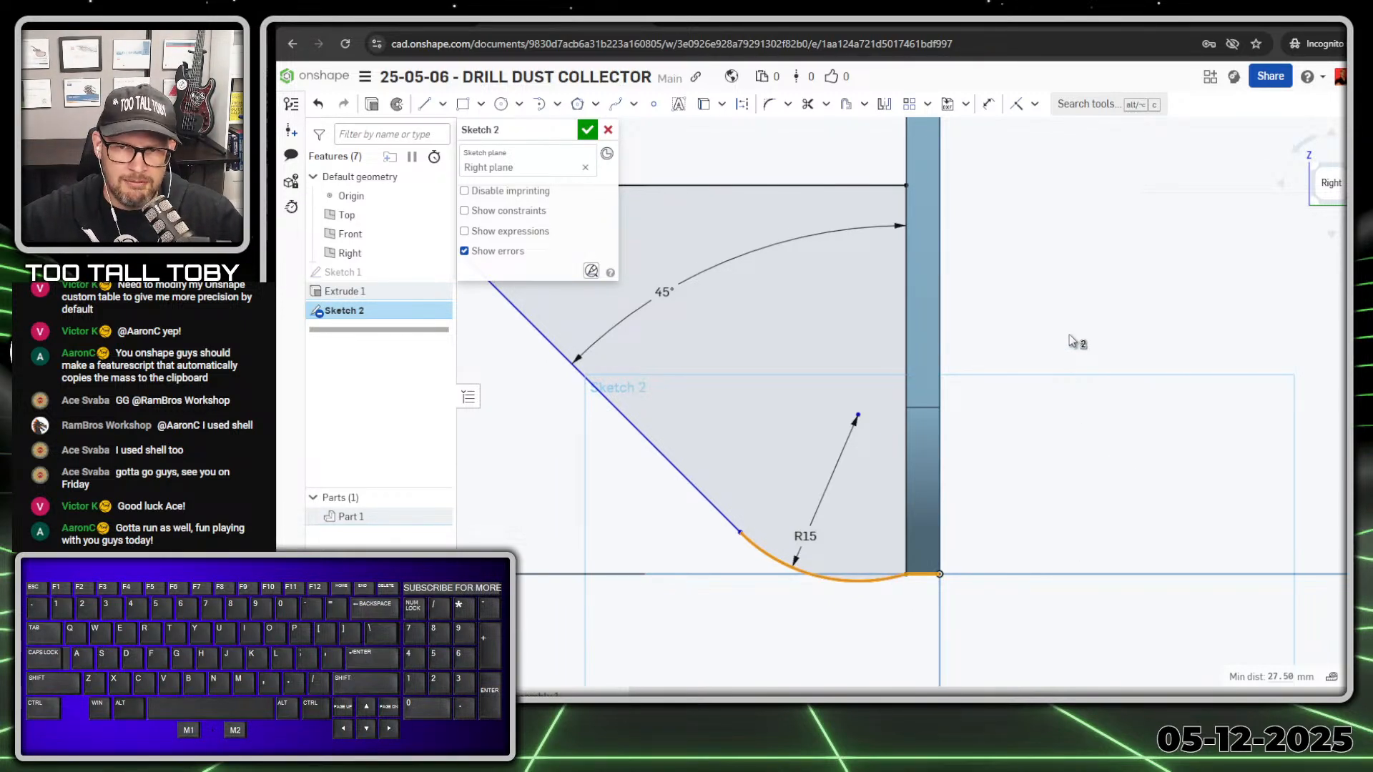
{"action": "key", "text": "space"}
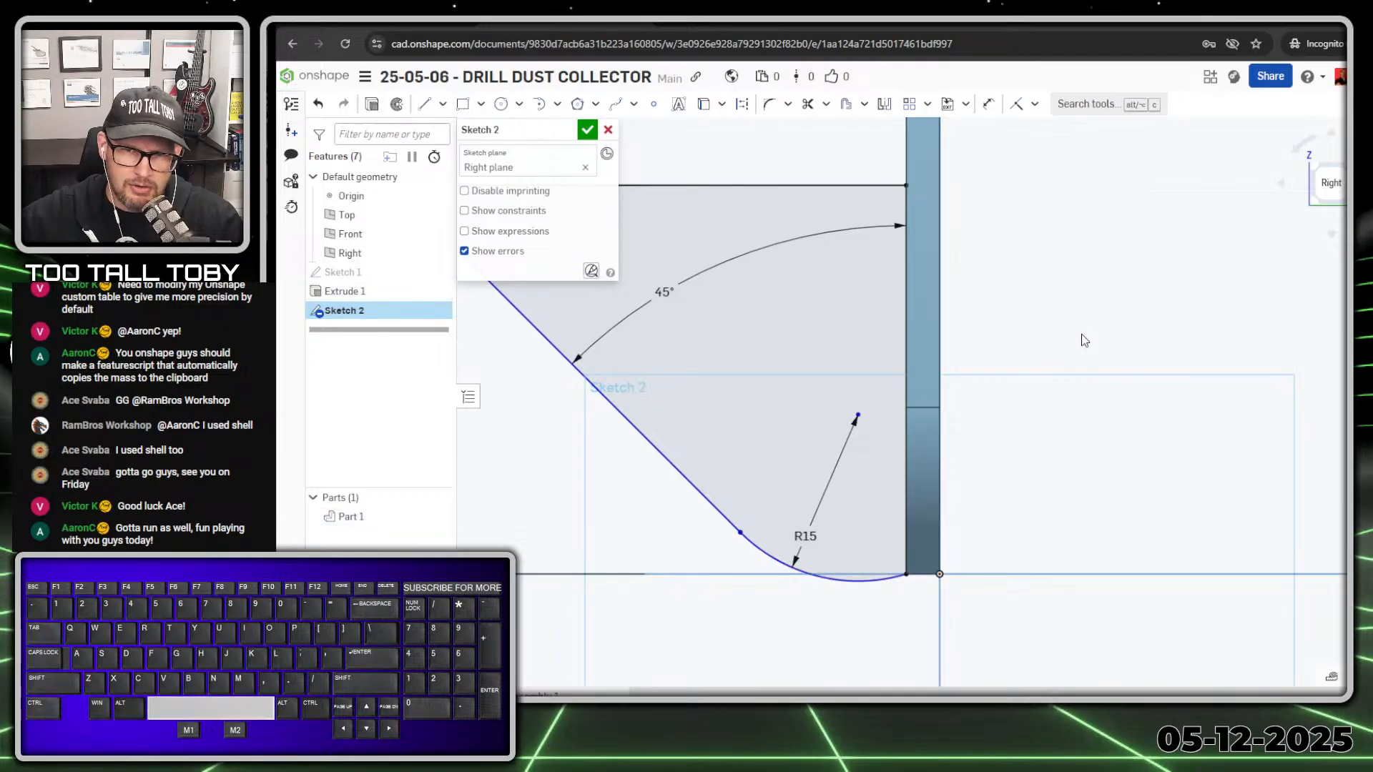
- Make the arc's center coincident with the profile's vertical line and reposition the R15 dimension beside the arc
{"action": "left_click", "coordinate": [858, 414]}
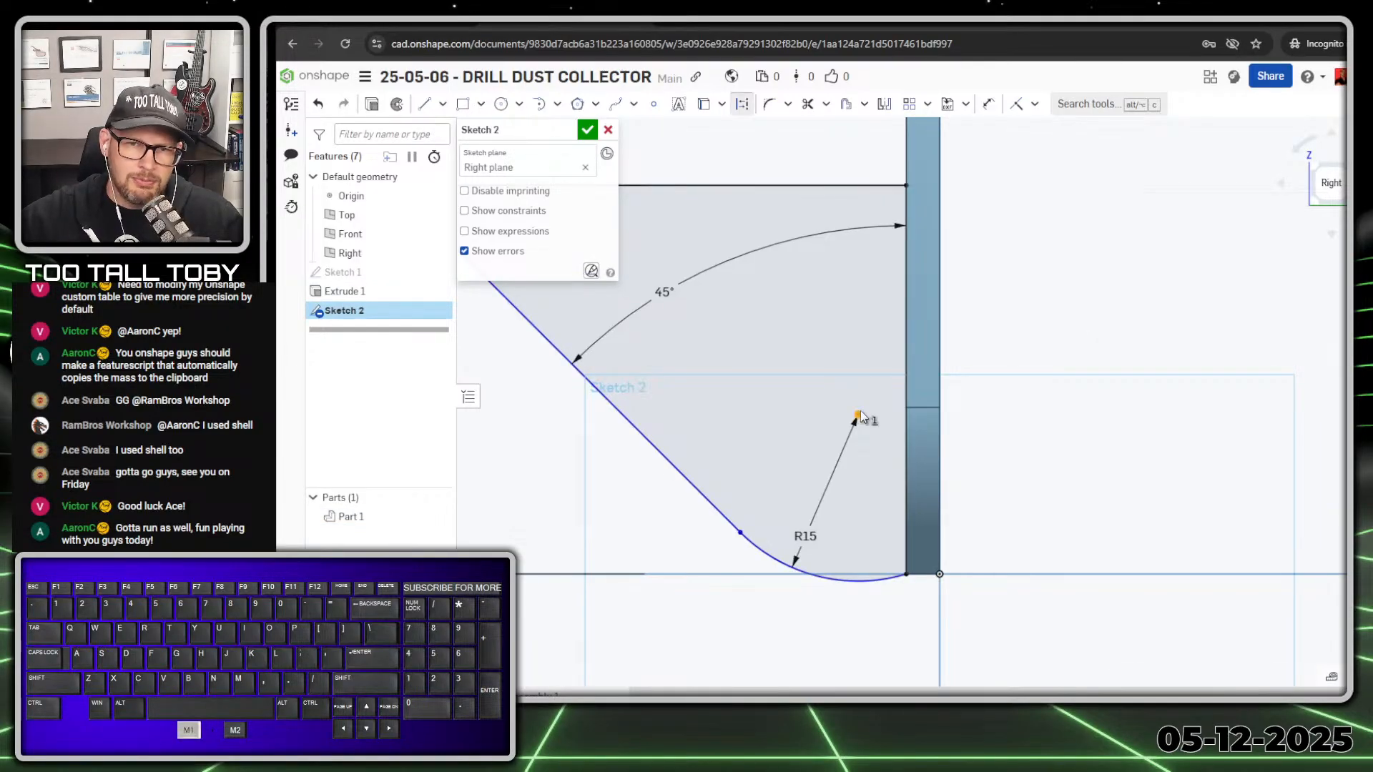
{"action": "left_click", "coordinate": [907, 431]}
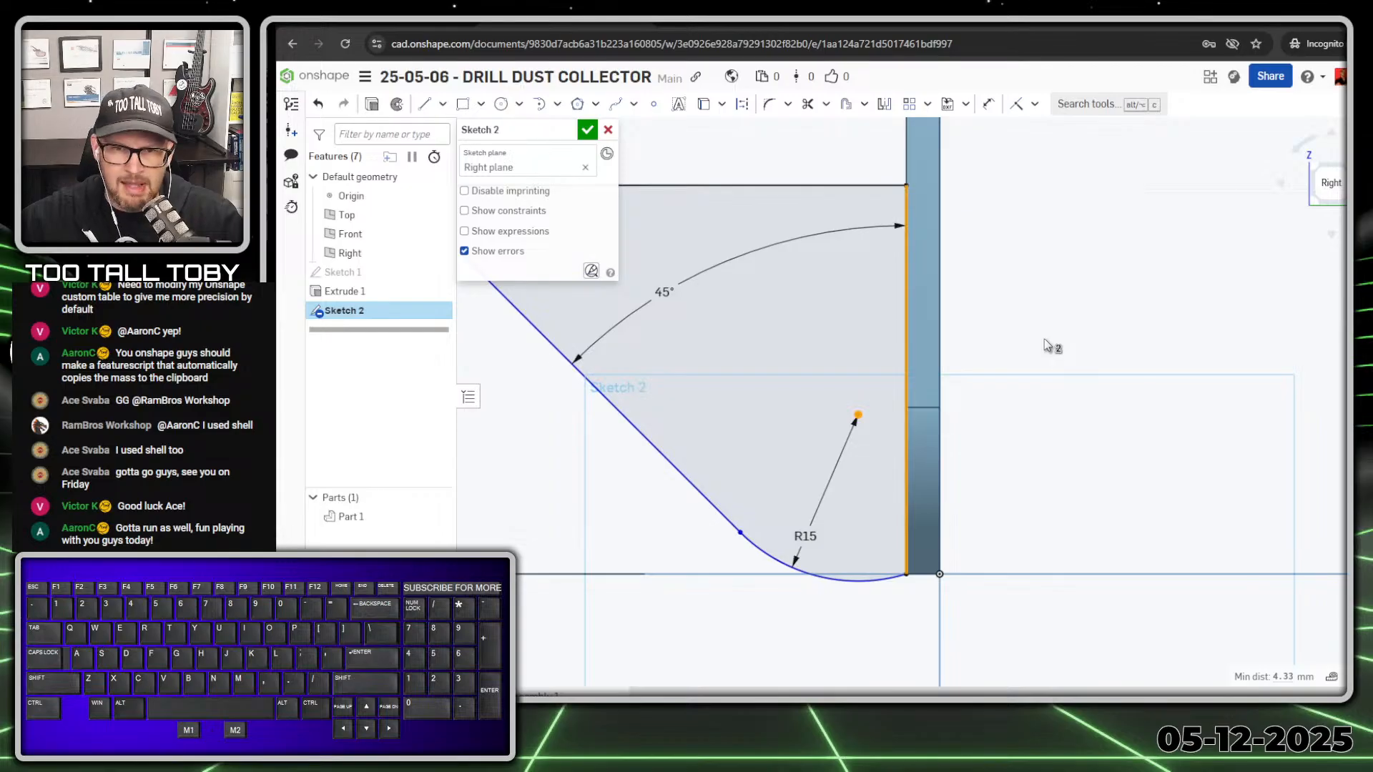
{"action": "key", "text": "i"}
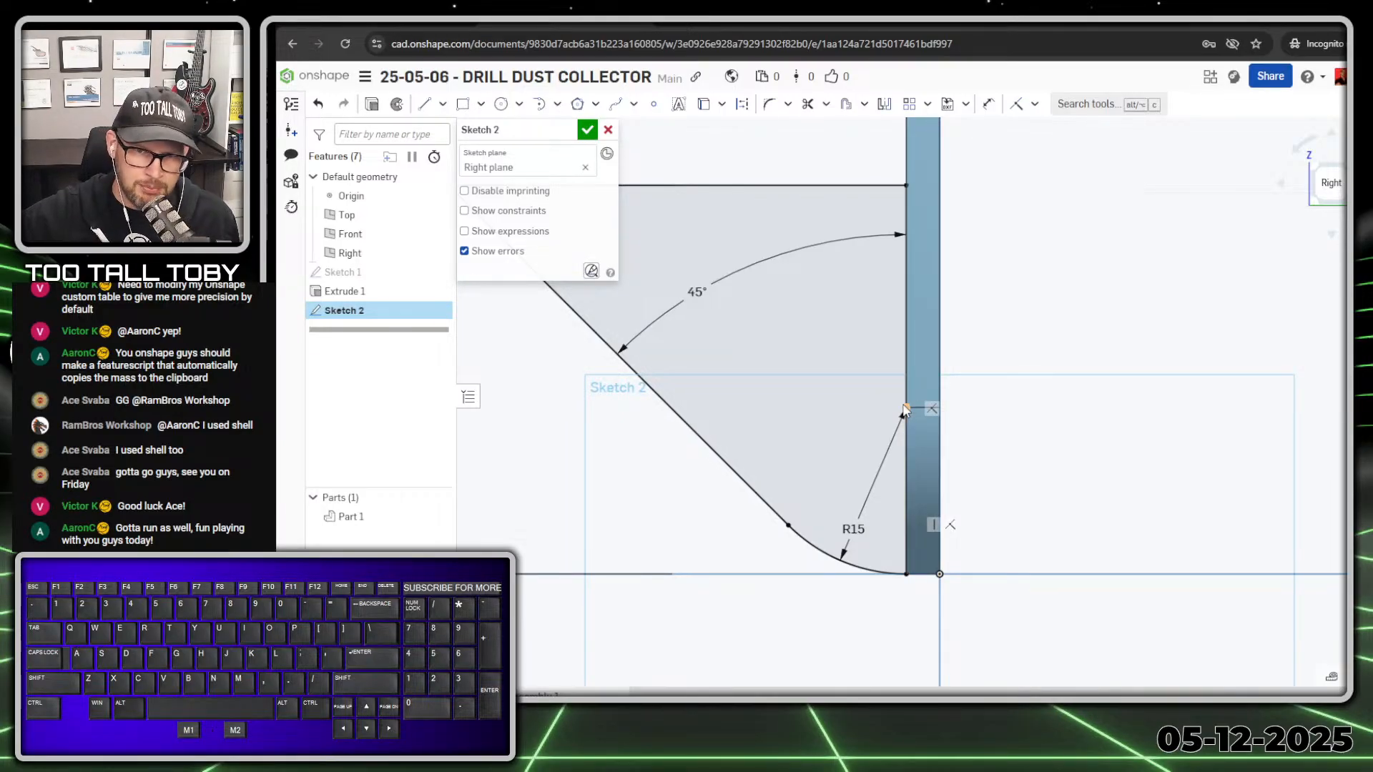
{"action": "mouse_move", "coordinate": [857, 529]}
{"action": "left_mouse_down"}
{"action": "mouse_move", "coordinate": [807, 476]}
{"action": "mouse_move", "coordinate": [842, 523]}
{"action": "left_mouse_up"}
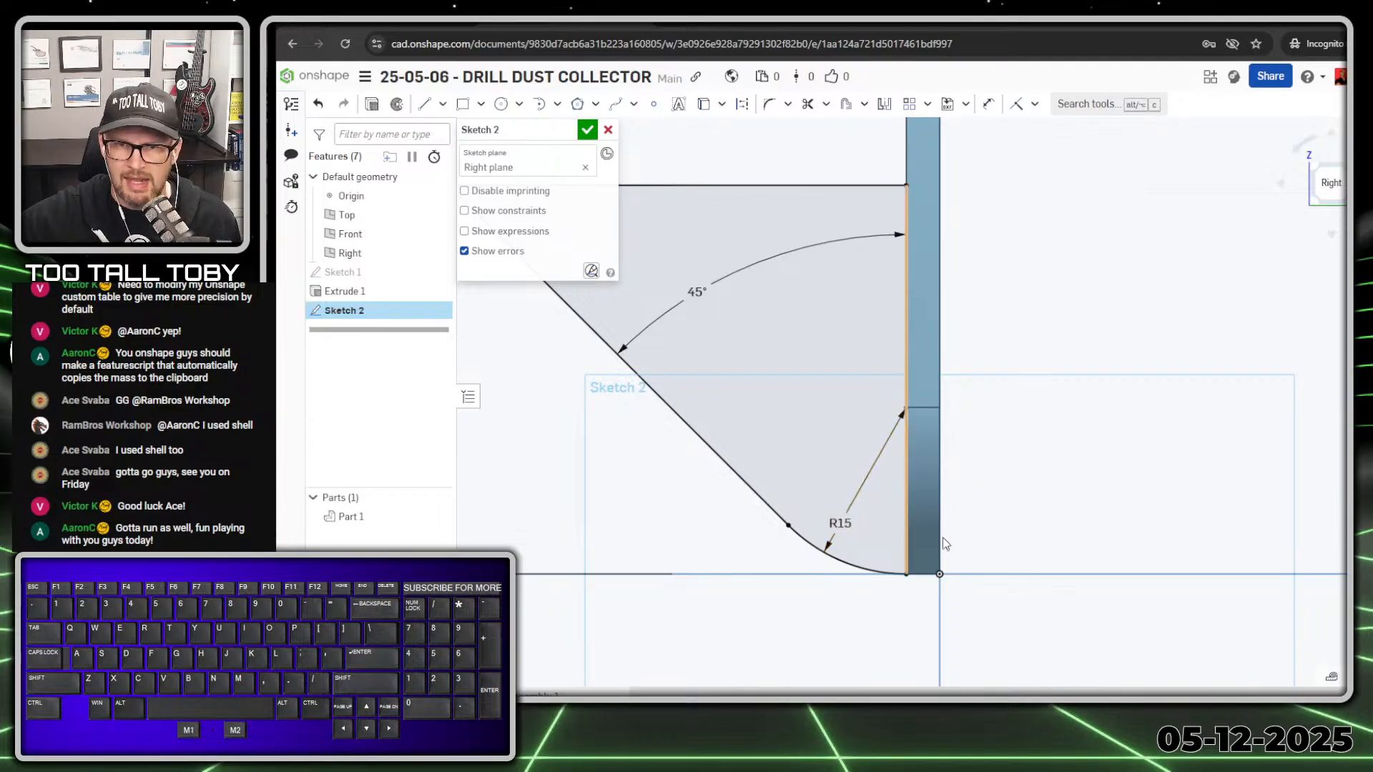
- Extrude the side profile as an Add with an Up to face end at the plate's right side face
{"action": "scroll", "coordinate": [973, 522], "scroll_direction": "down", "scroll_amount": 3}
{"action": "scroll", "coordinate": [858, 305], "scroll_direction": "up", "scroll_amount": 2}
{"action": "scroll", "coordinate": [778, 314], "scroll_direction": "down", "scroll_amount": 4}
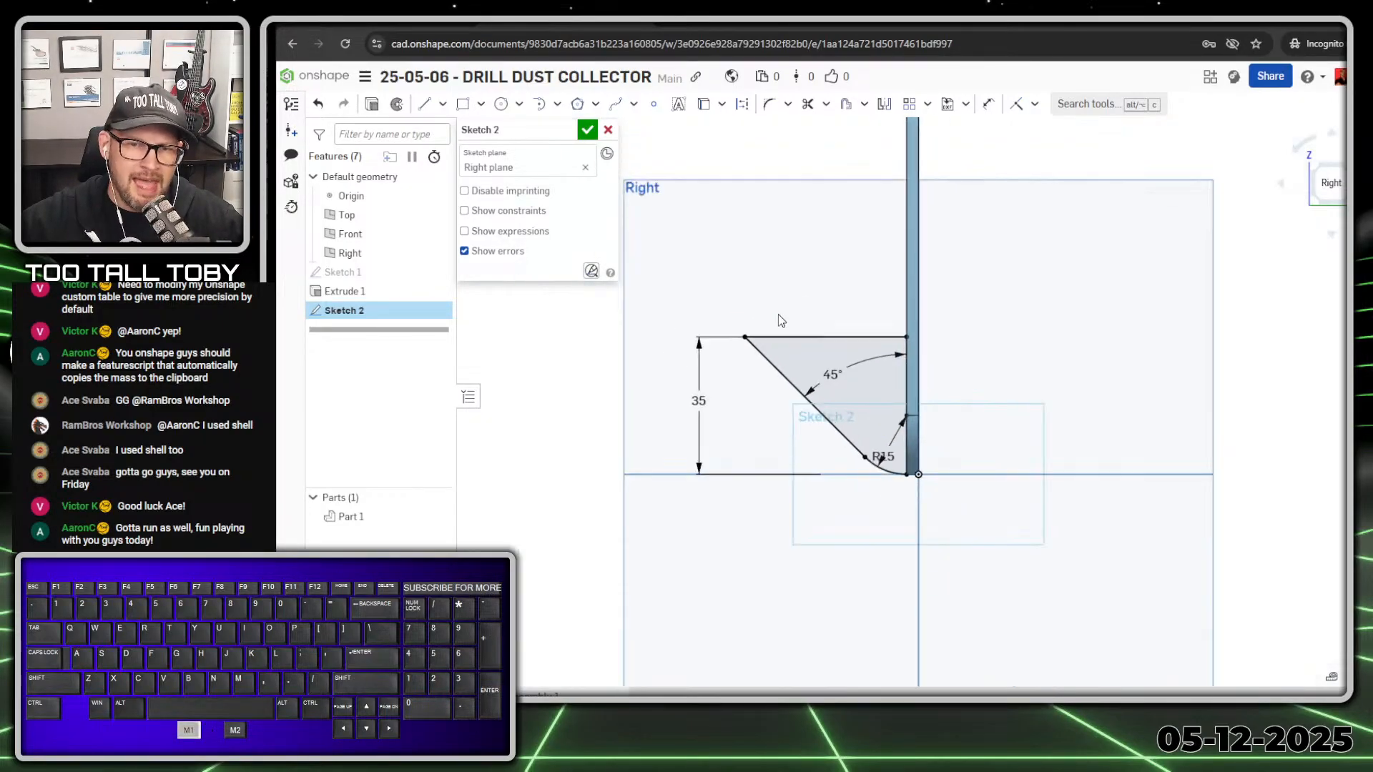
{"action": "scroll", "coordinate": [777, 314], "scroll_direction": "down", "scroll_amount": 3}
{"action": "scroll", "coordinate": [830, 336], "scroll_direction": "up", "scroll_amount": 2}
{"action": "scroll", "coordinate": [833, 338], "scroll_direction": "down", "scroll_amount": 2}
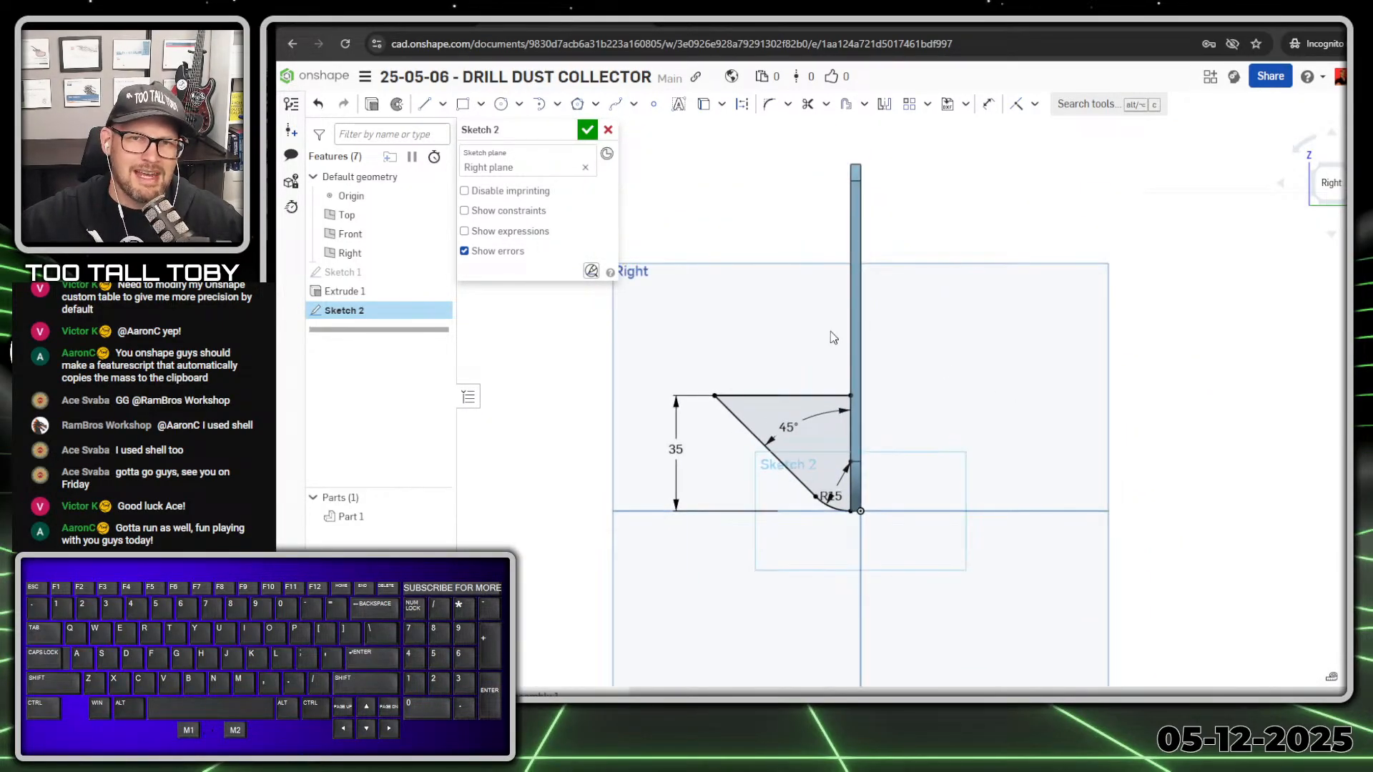
{"action": "middle_click_drag", "start_coordinate": [901, 331], "coordinate": [931, 349], "text": "ctrl"}
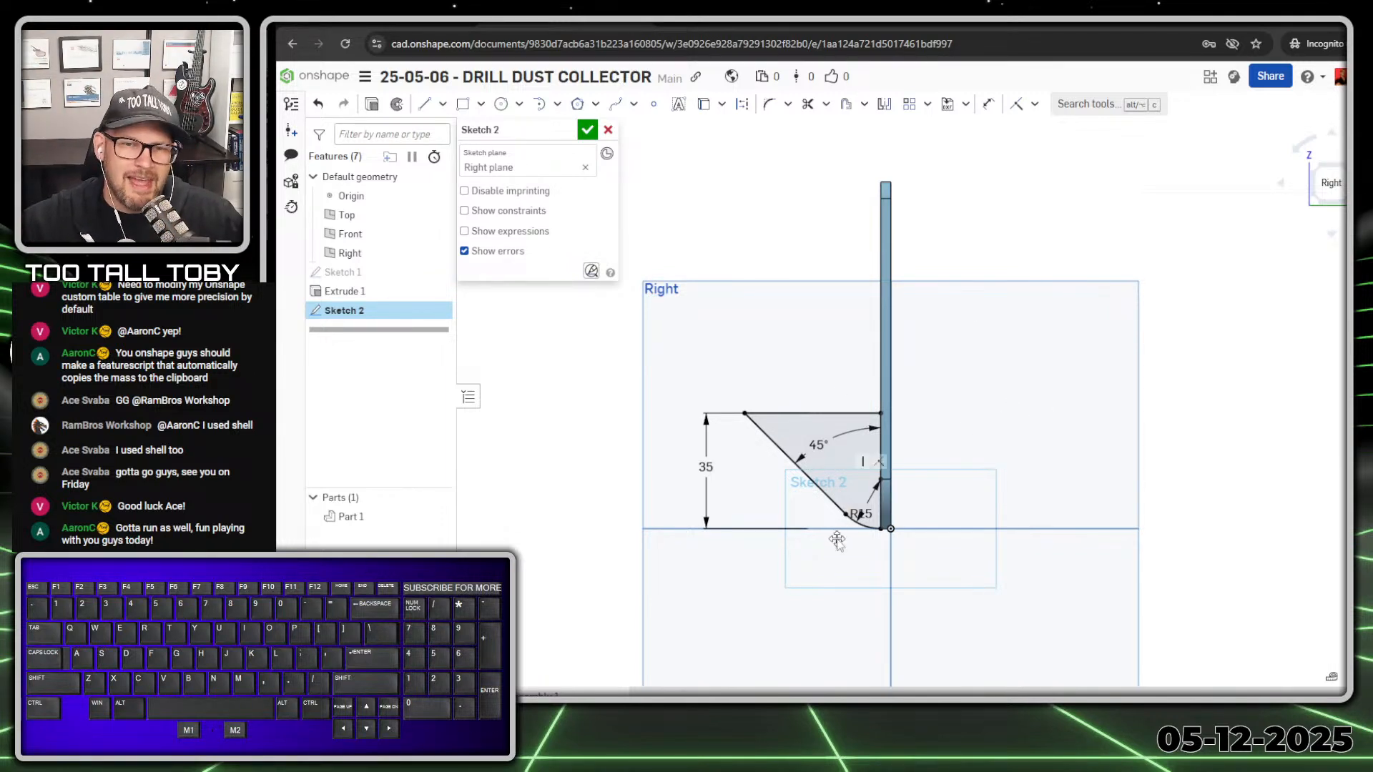
{"action": "right_click_drag", "start_coordinate": [844, 299], "coordinate": [819, 286]}
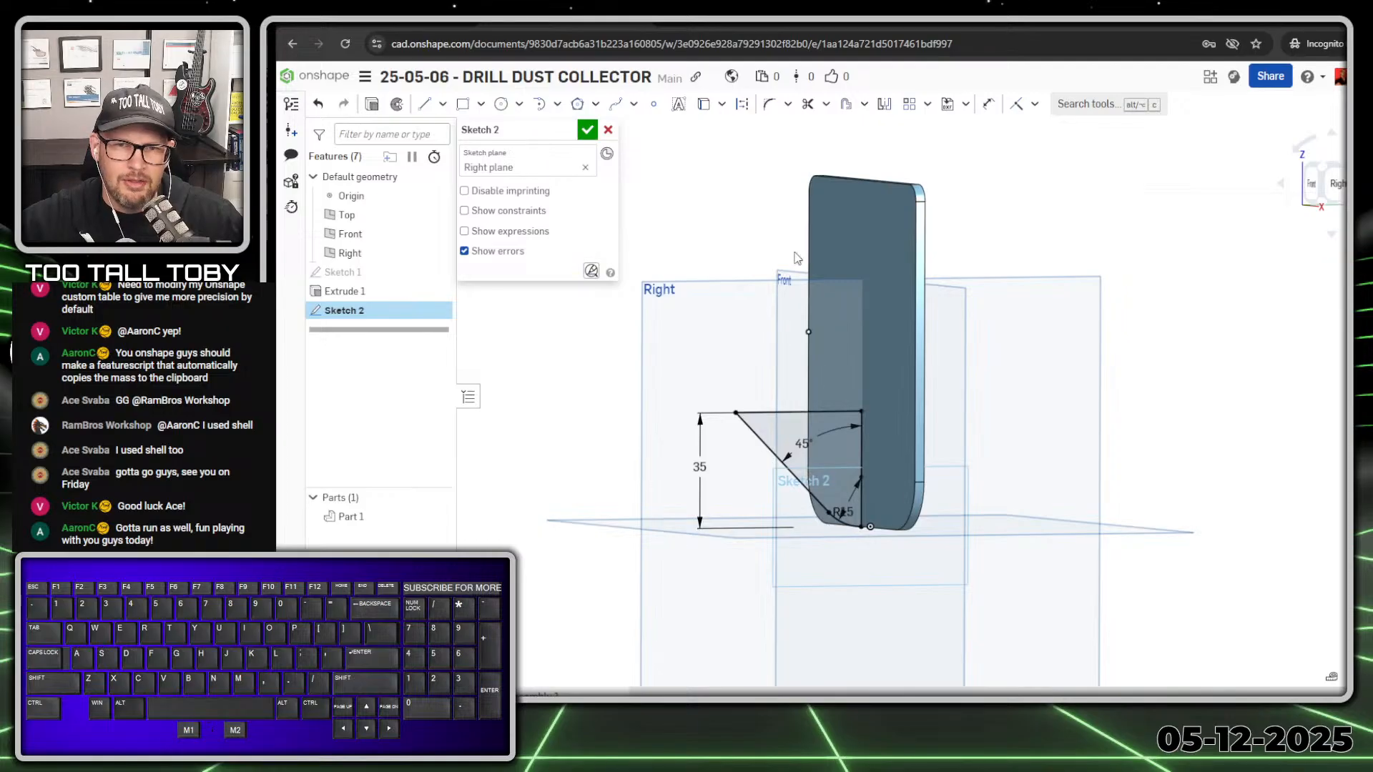
{"action": "key", "text": "s"}
{"action": "left_click", "coordinate": [814, 232]}
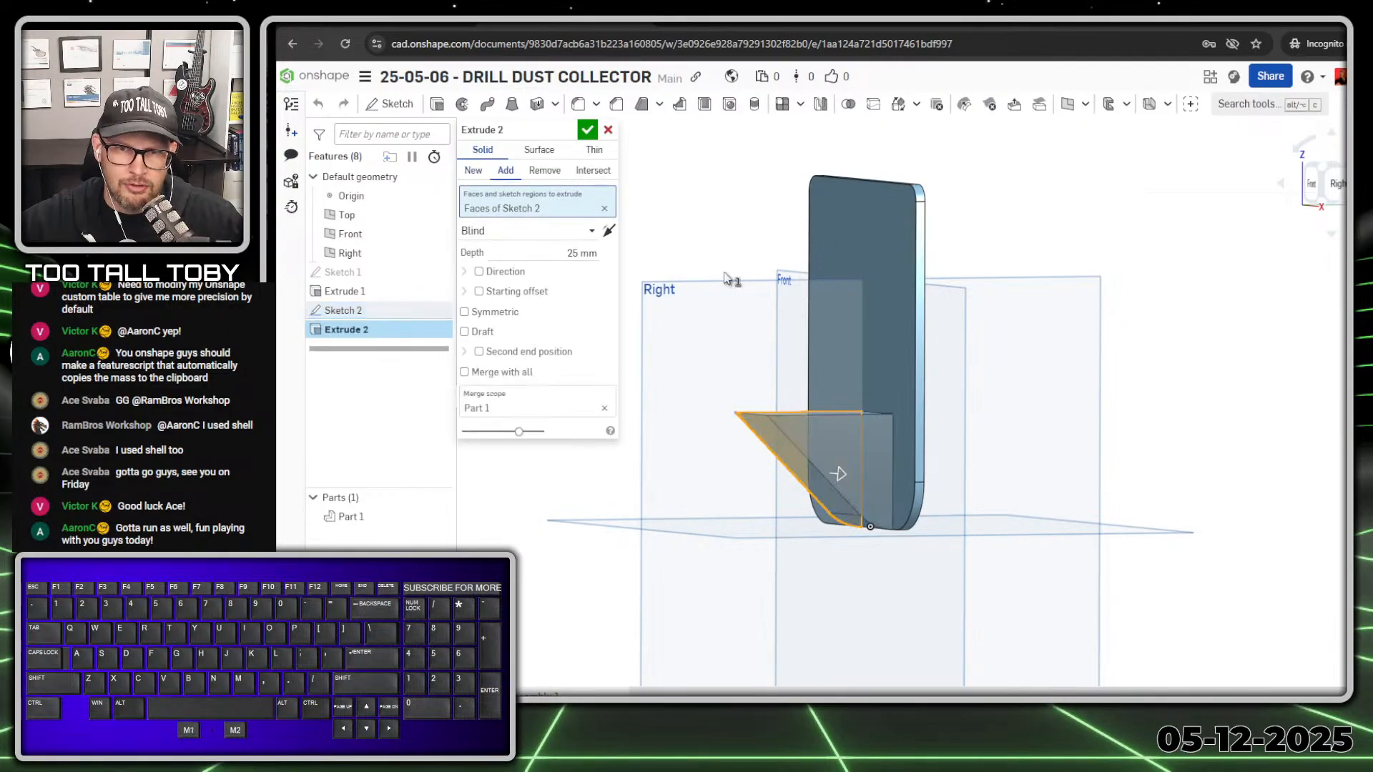
{"action": "left_click", "coordinate": [529, 231]}
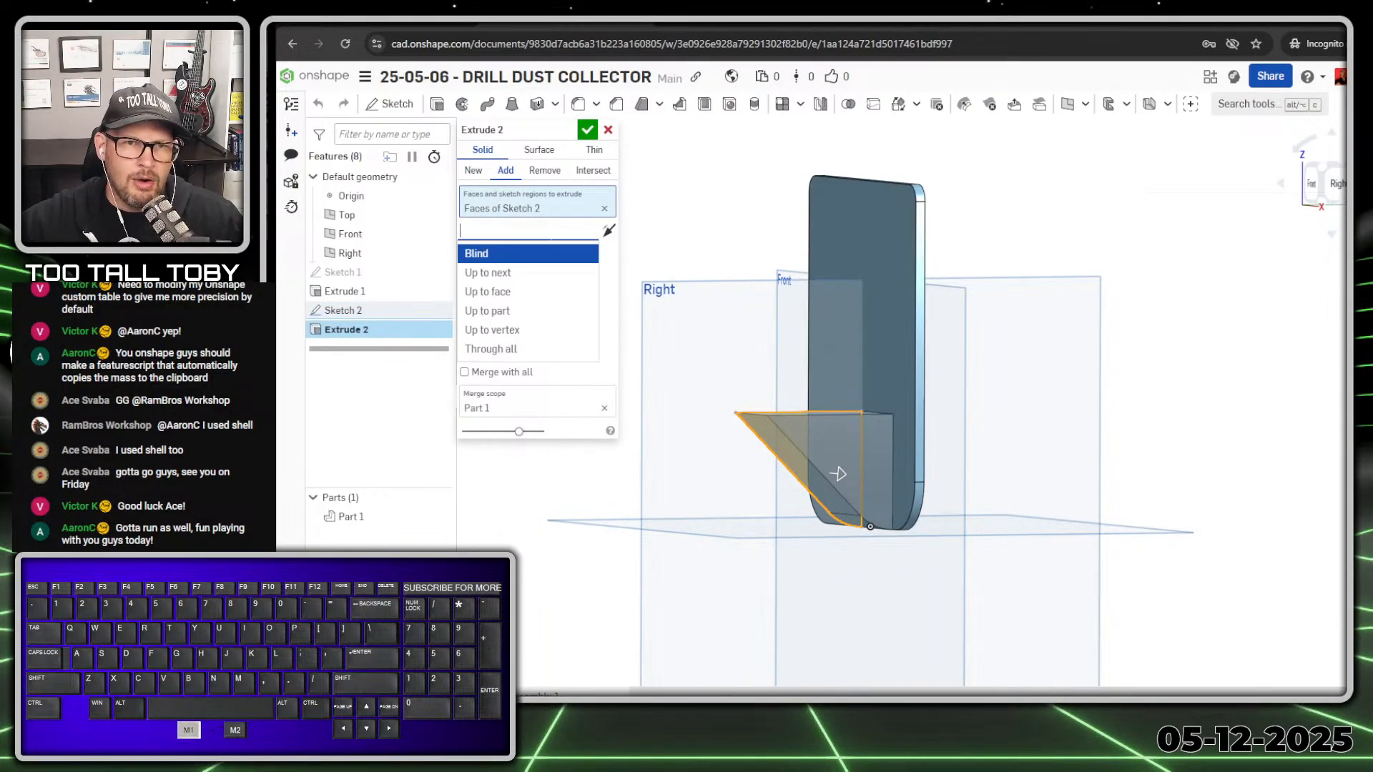
{"action": "left_click", "coordinate": [512, 296]}
{"action": "scroll", "coordinate": [918, 450], "scroll_direction": "up", "scroll_amount": 3}
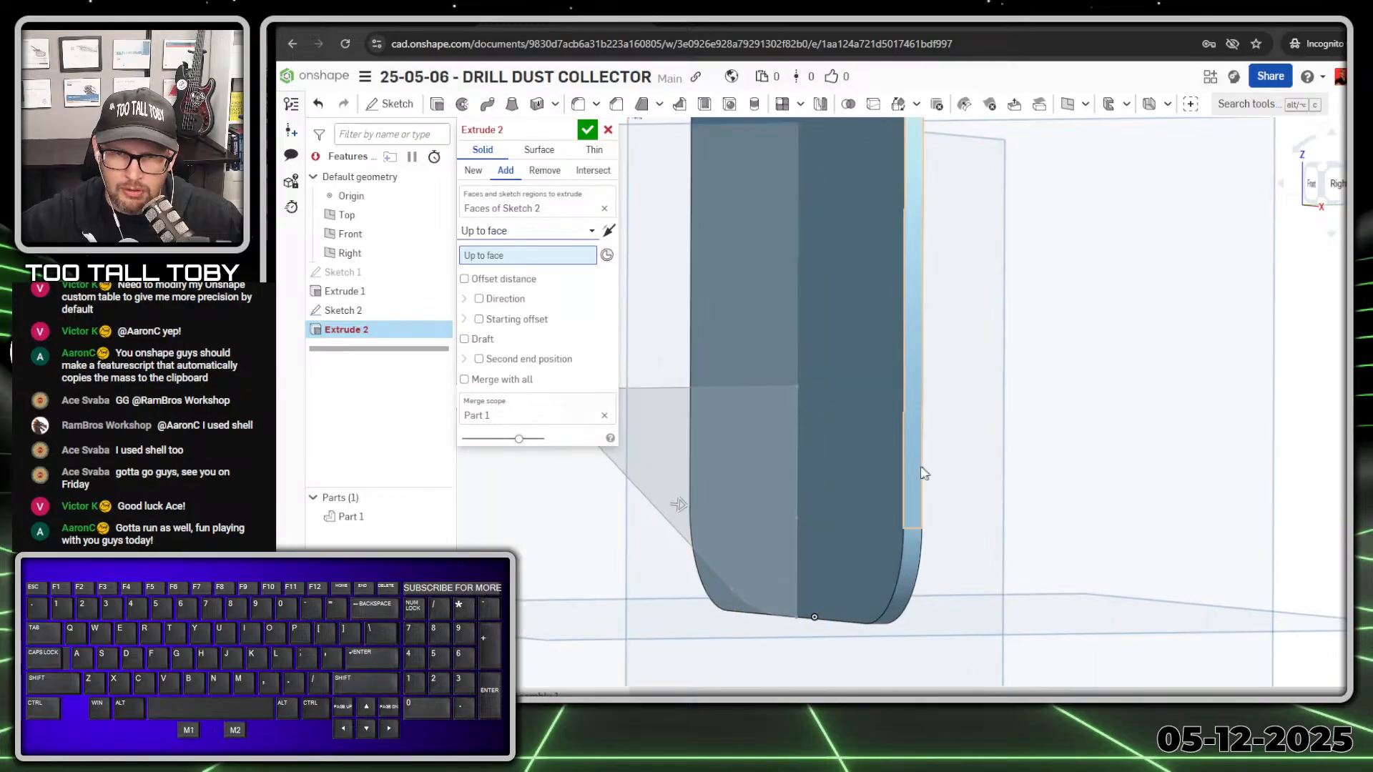
{"action": "left_click", "coordinate": [918, 466]}
- Add a second end position to the extrude, Up to face at the plate's opposite side face, and accept the feature
{"action": "scroll", "coordinate": [858, 530], "scroll_direction": "down", "scroll_amount": 3}
{"action": "right_click_drag", "start_coordinate": [853, 522], "coordinate": [950, 512]}
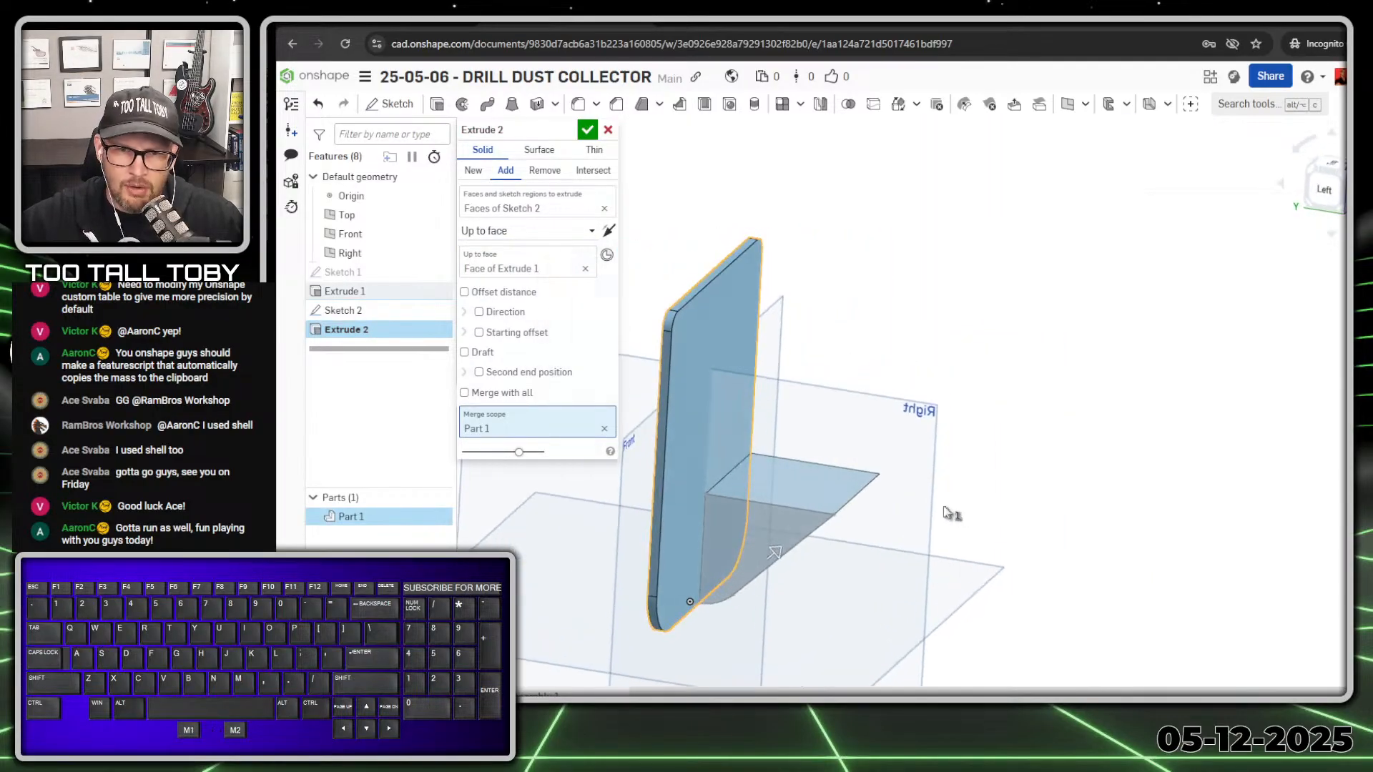
{"action": "left_click", "coordinate": [525, 373]}
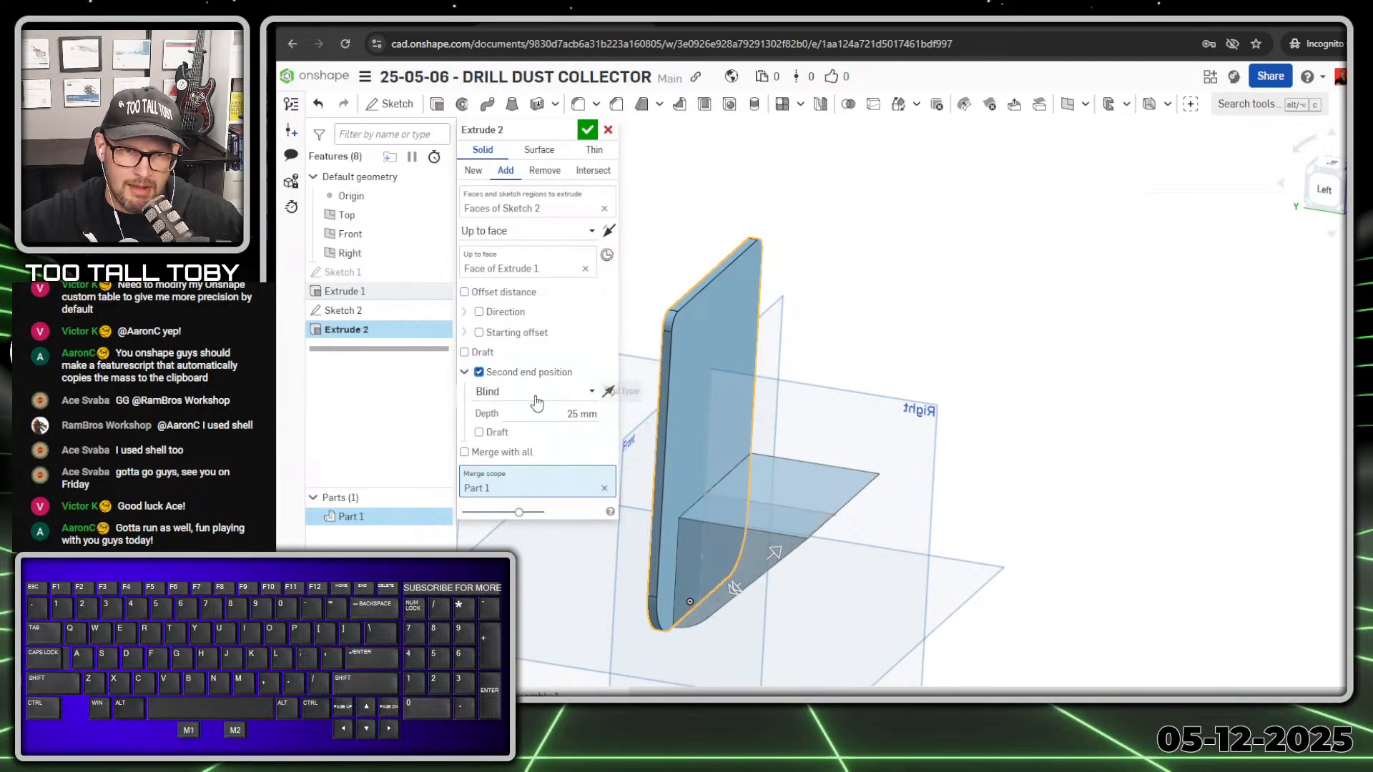
{"action": "left_click", "coordinate": [532, 392]}
{"action": "left_click", "coordinate": [536, 461]}
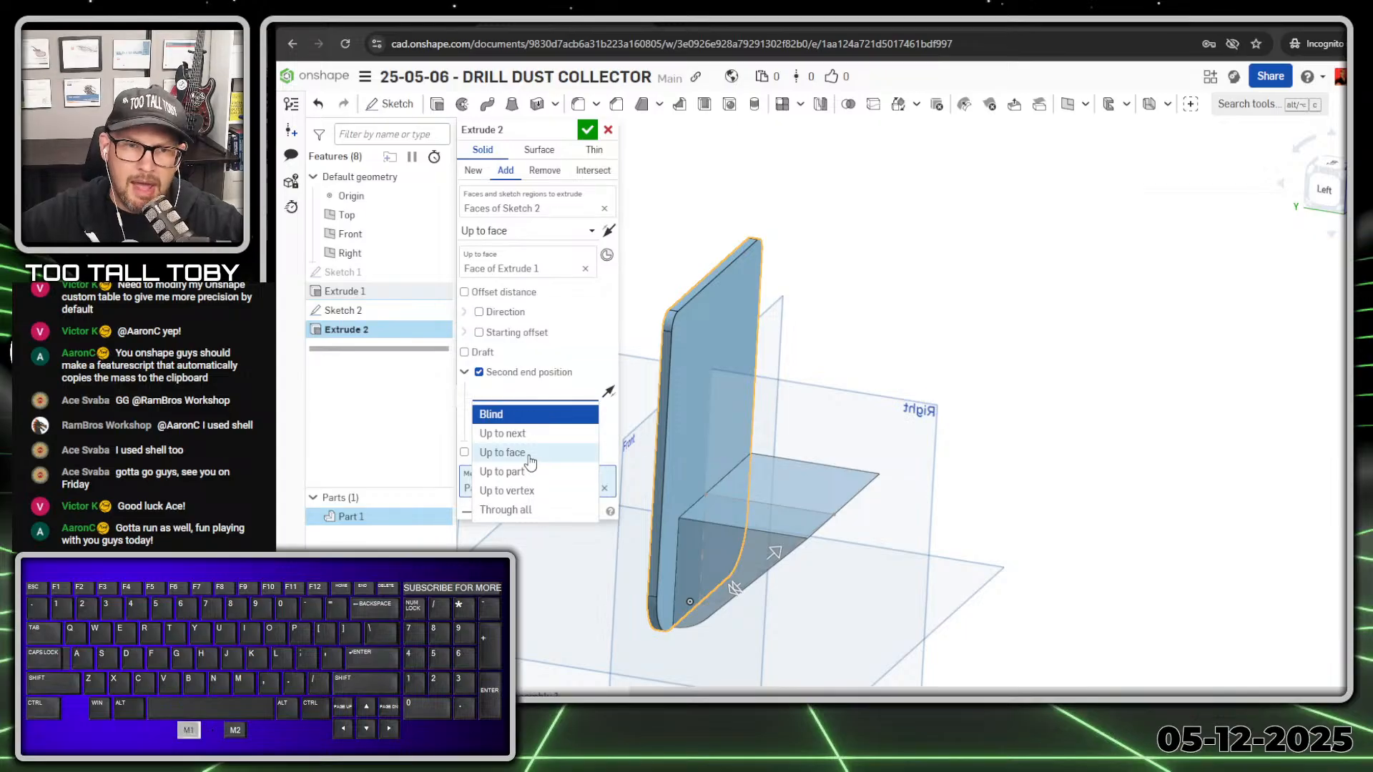
{"action": "scroll", "coordinate": [655, 554], "scroll_direction": "up", "scroll_amount": 3}
{"action": "left_click", "coordinate": [655, 580]}
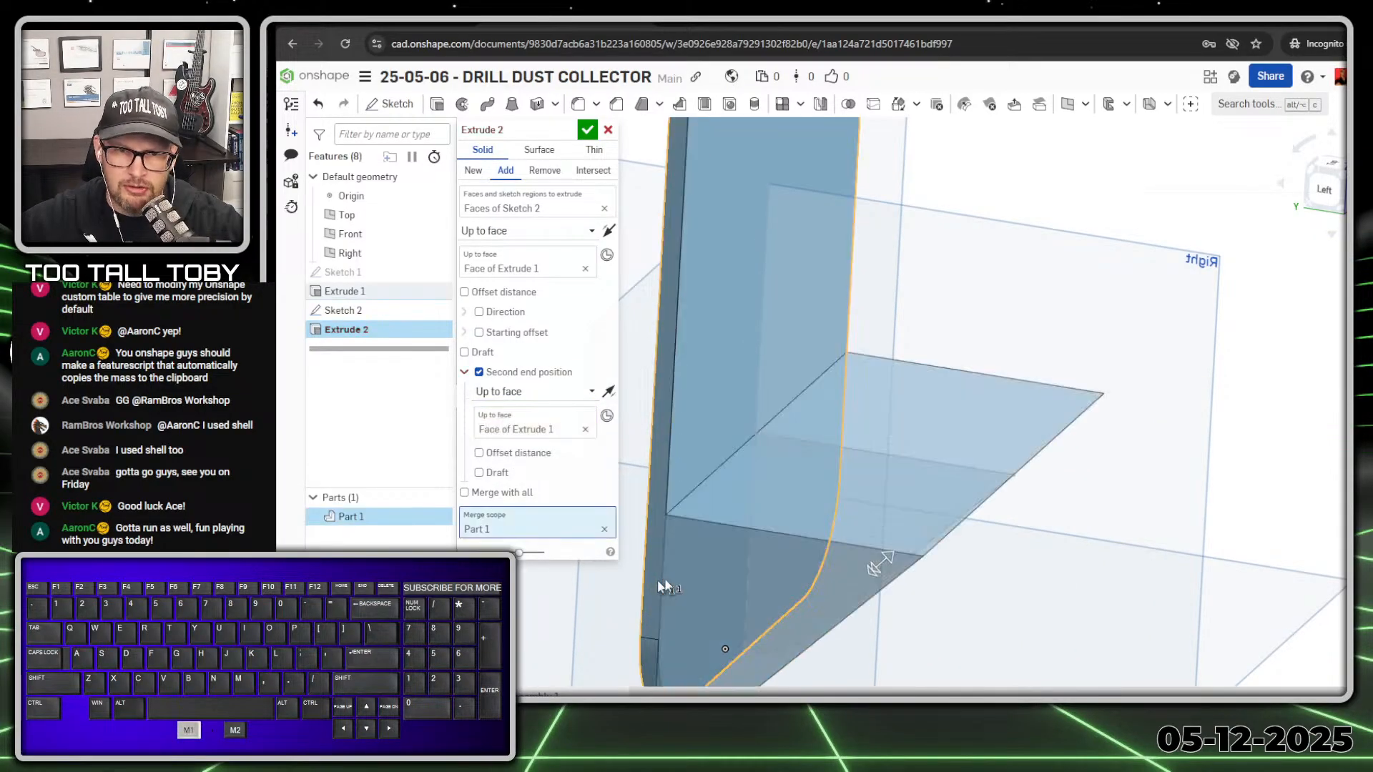
{"action": "scroll", "coordinate": [658, 580], "scroll_direction": "down", "scroll_amount": 3}
{"action": "right_click_drag", "start_coordinate": [765, 560], "coordinate": [655, 590]}
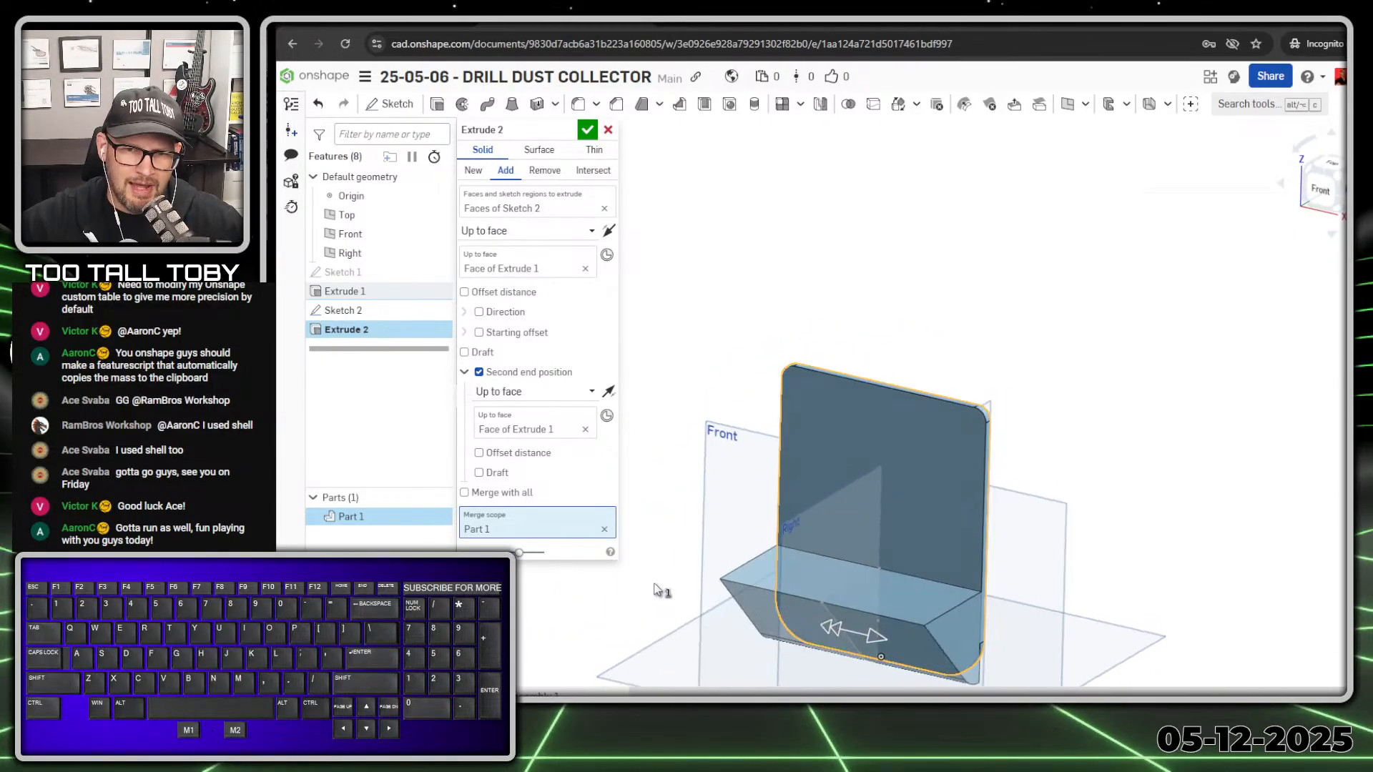
{"action": "left_click", "coordinate": [587, 130]}
- Examine the collector's exposed back faces at the plate's two rounded bottom corners from behind and below
{"action": "scroll", "coordinate": [987, 463], "scroll_direction": "down", "scroll_amount": 3}
{"action": "scroll", "coordinate": [952, 598], "scroll_direction": "up", "scroll_amount": 2}
{"action": "middle_click_drag", "start_coordinate": [952, 598], "coordinate": [934, 607]}
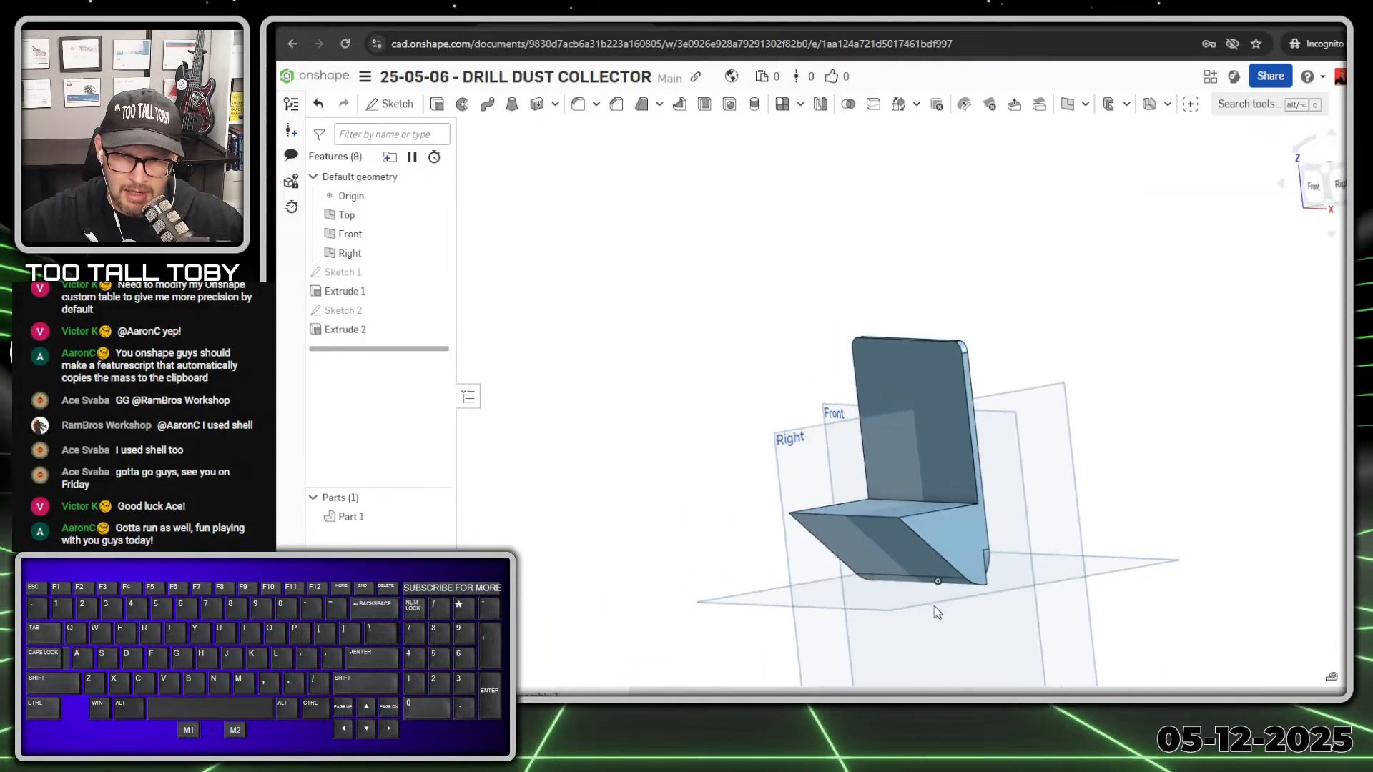
{"action": "right_click_drag", "start_coordinate": [937, 613], "coordinate": [813, 569]}
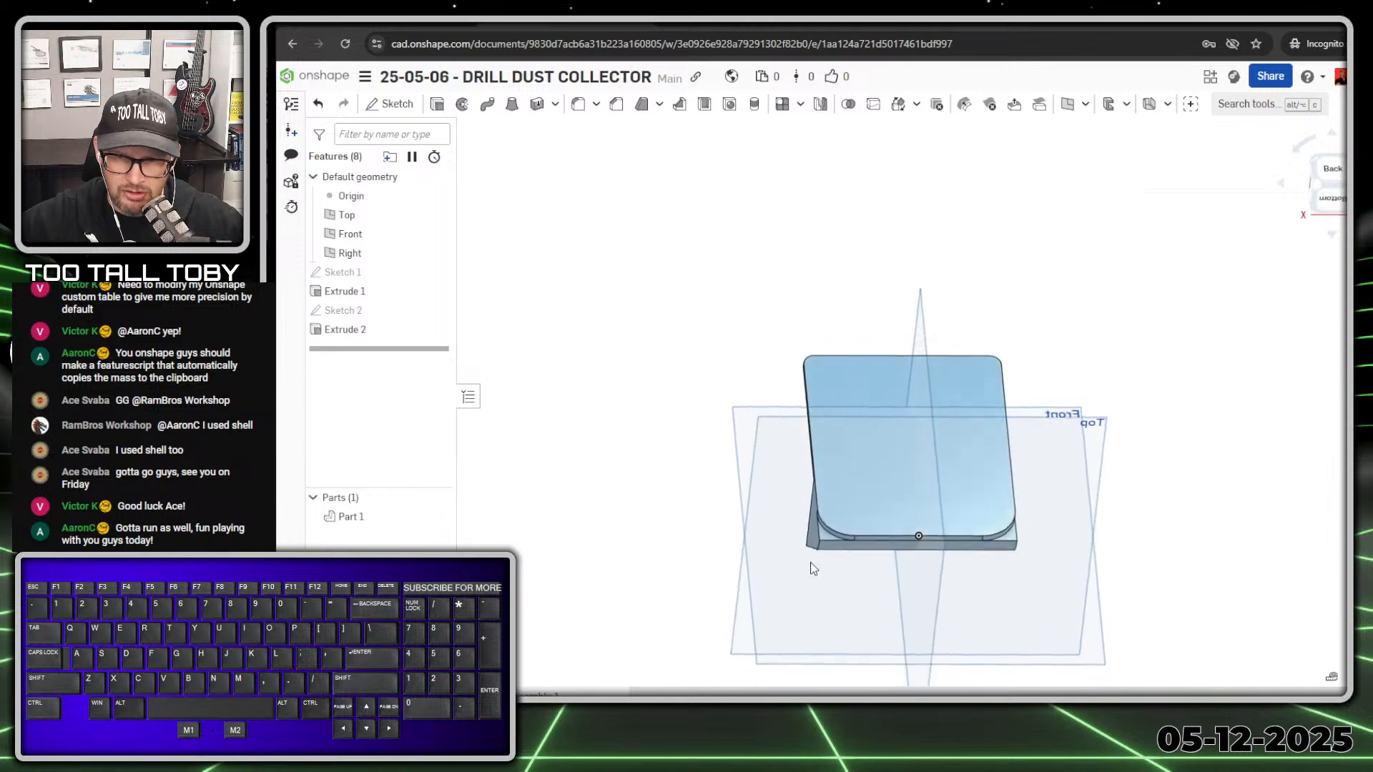
{"action": "scroll", "coordinate": [811, 568], "scroll_direction": "up", "scroll_amount": 3}
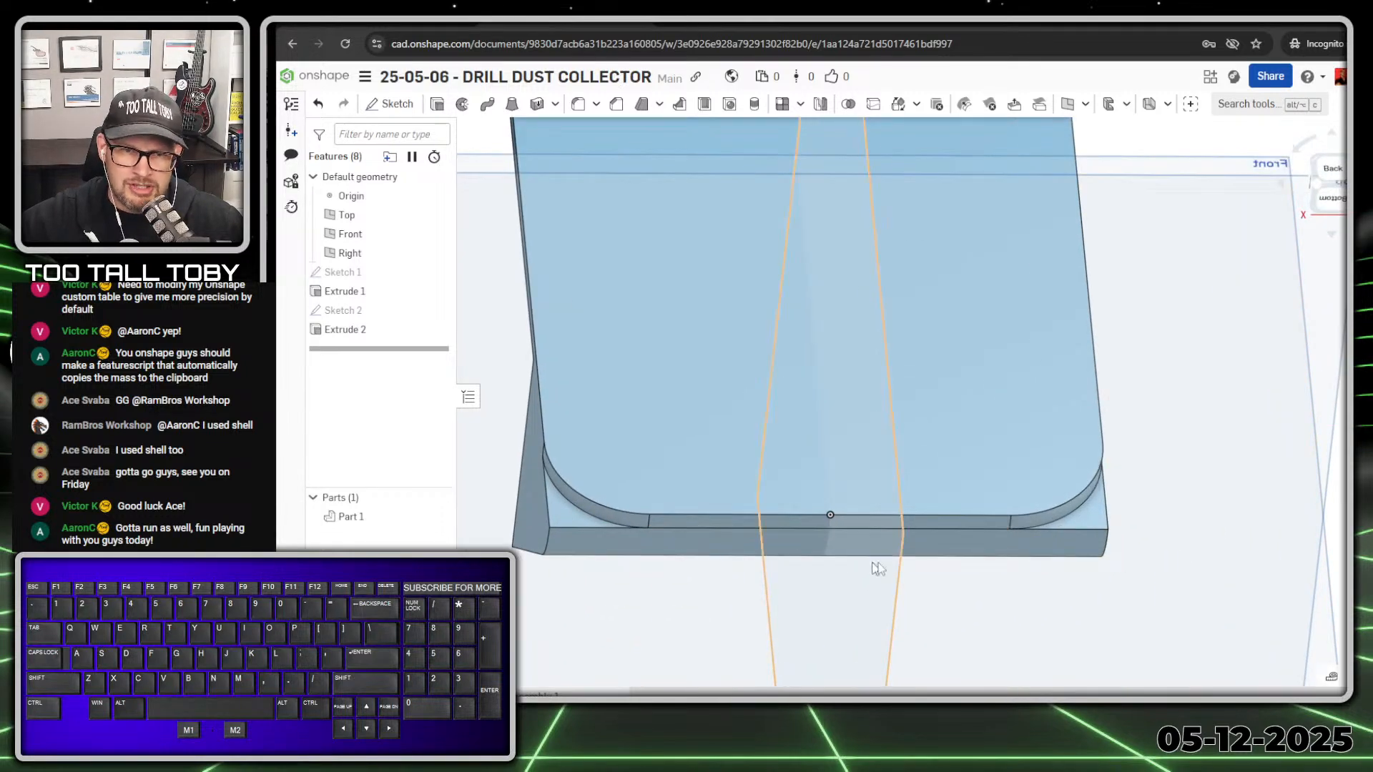
{"action": "left_click", "coordinate": [571, 524]}
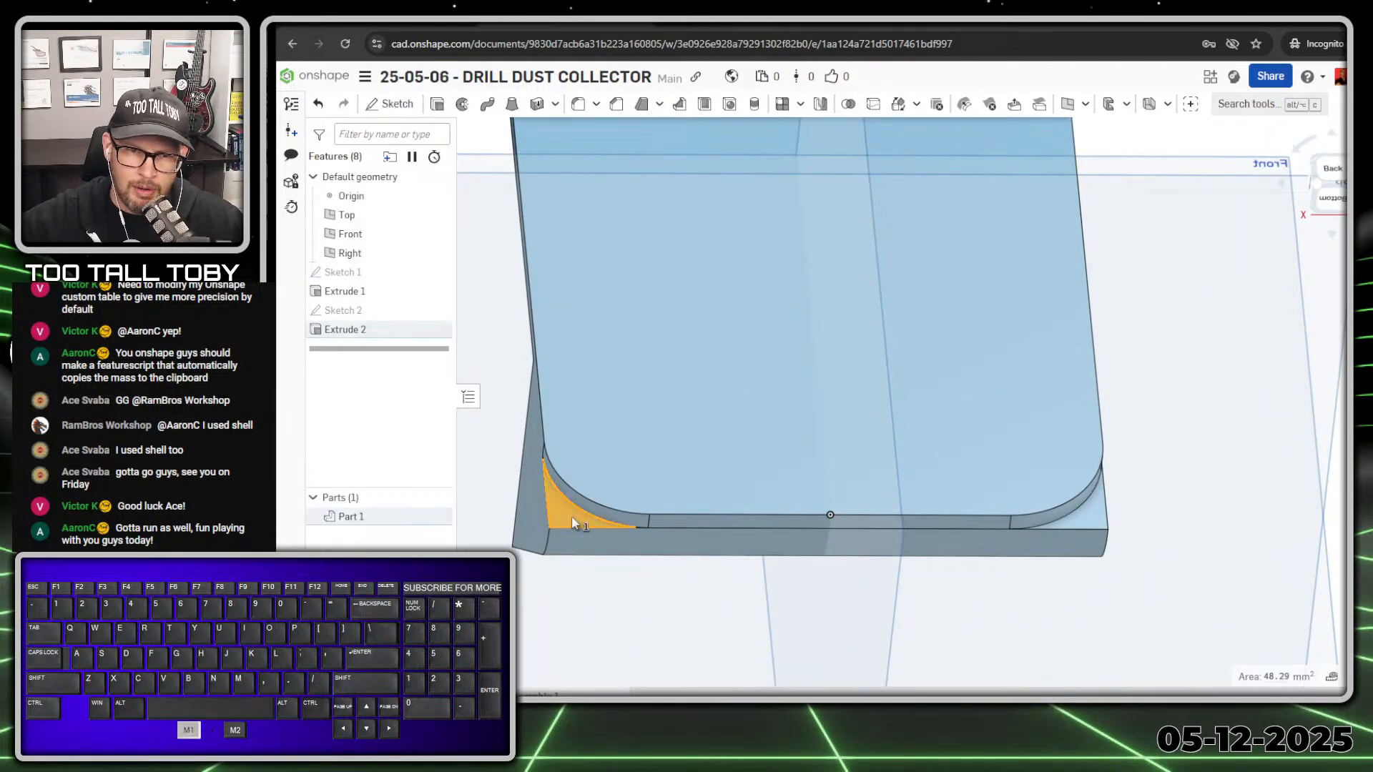
{"action": "left_click", "coordinate": [1101, 529]}
{"action": "key", "text": "v"}
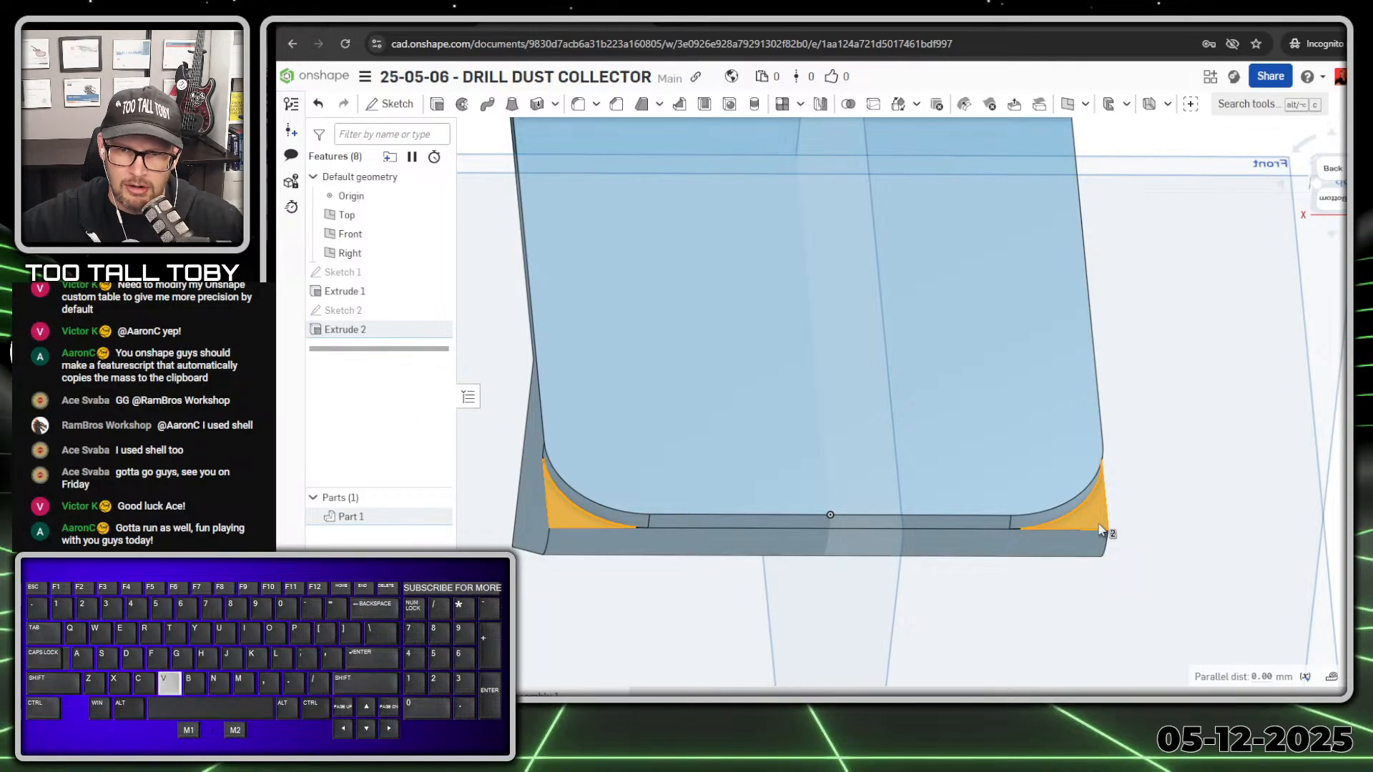
{"action": "key", "text": "space"}
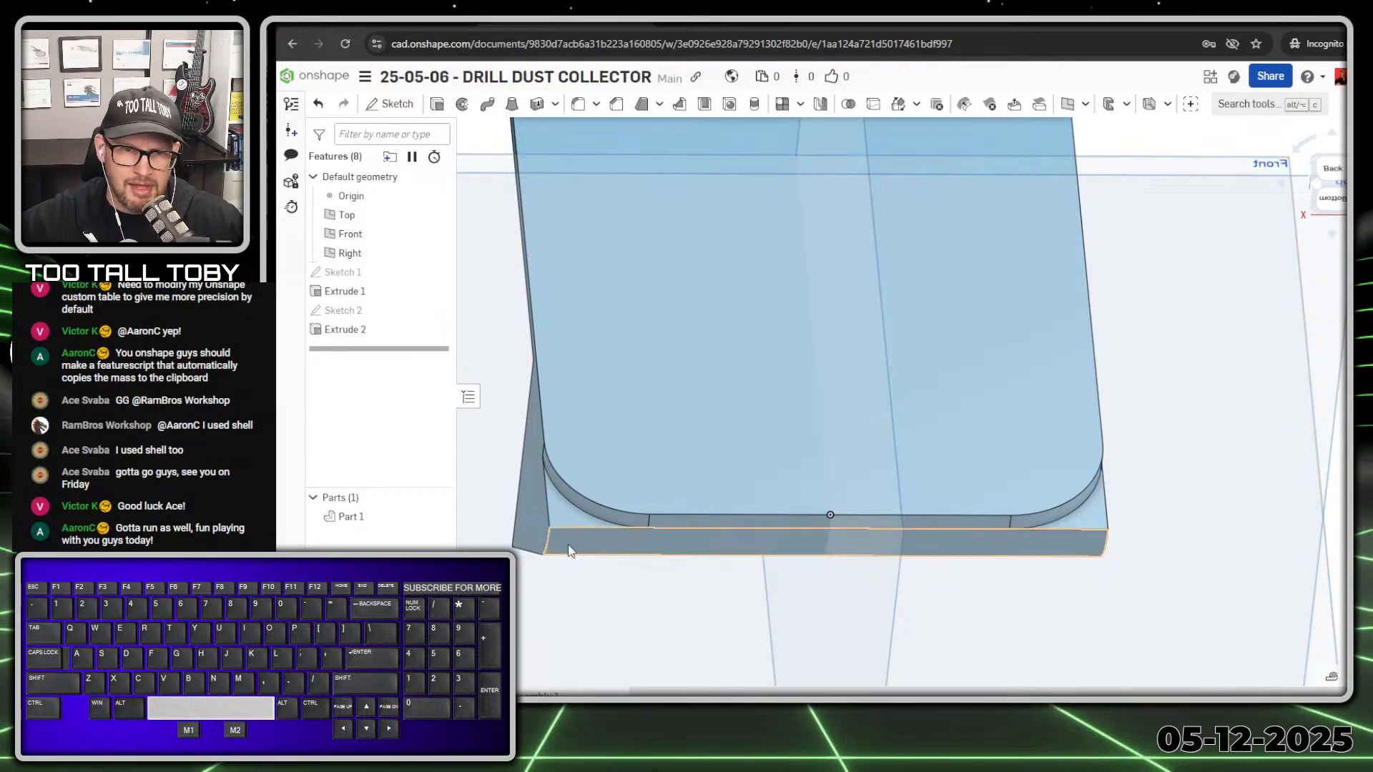
- Extrude the collector's two exposed back corner faces as a Remove with a Through all end, trimming it to the plate's rounded bottom corners
{"action": "left_click", "coordinate": [570, 523]}
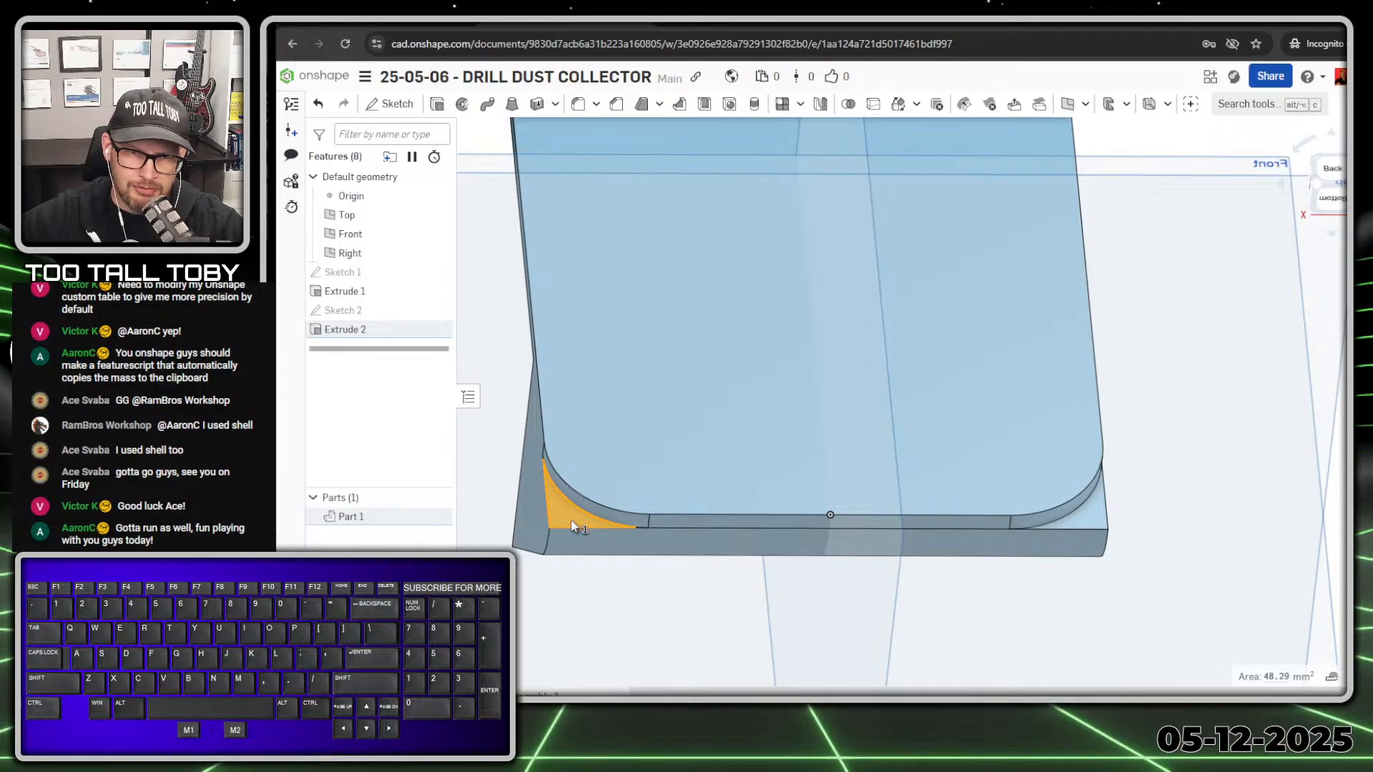
{"action": "left_click", "coordinate": [1087, 528]}
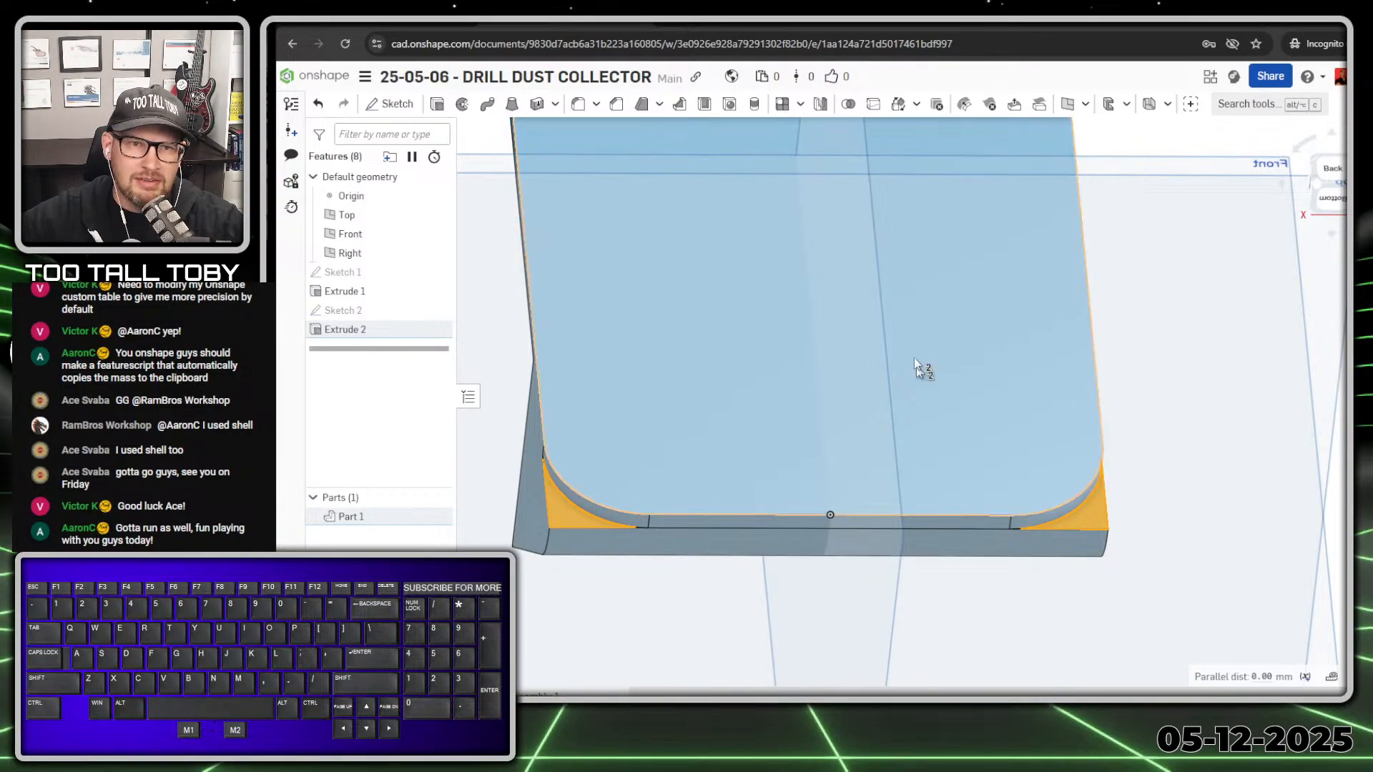
{"action": "left_click", "coordinate": [438, 105]}
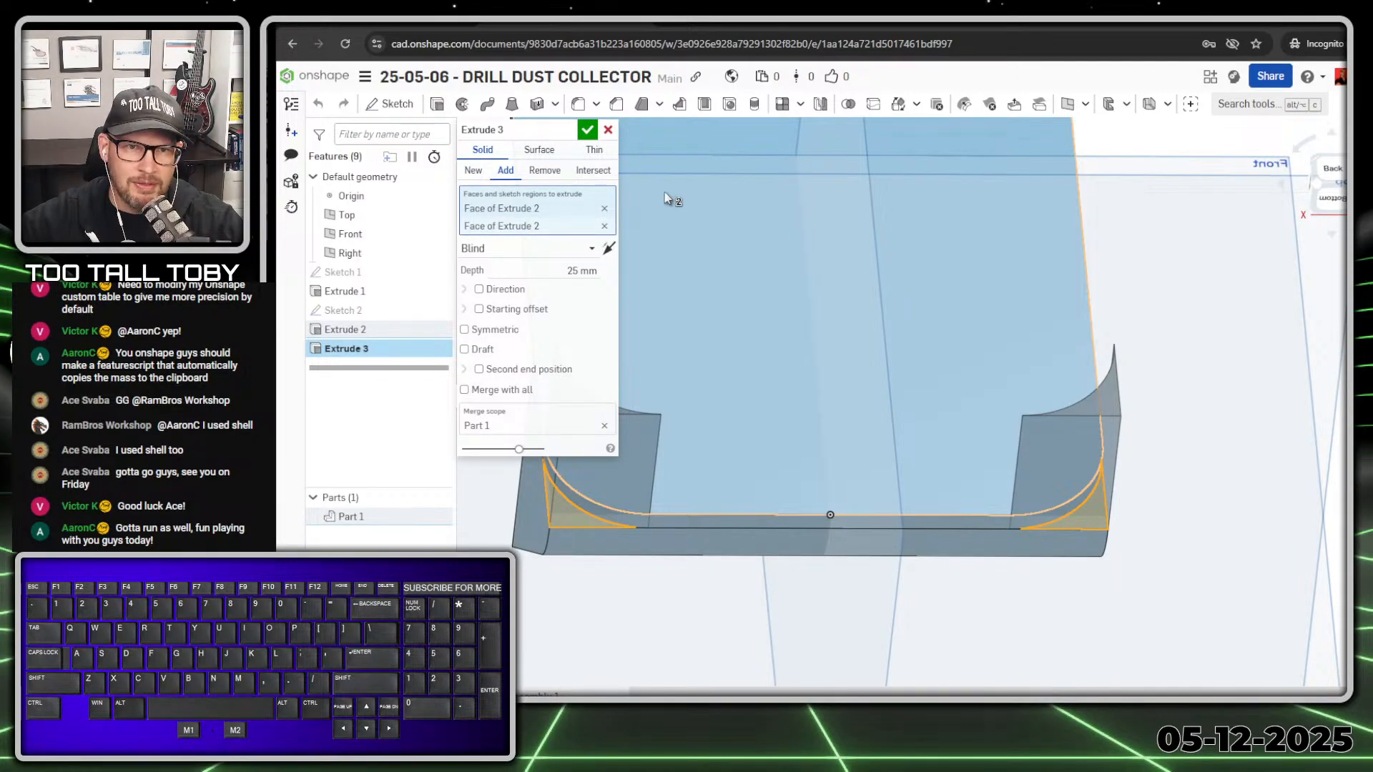
{"action": "left_click", "coordinate": [545, 172]}
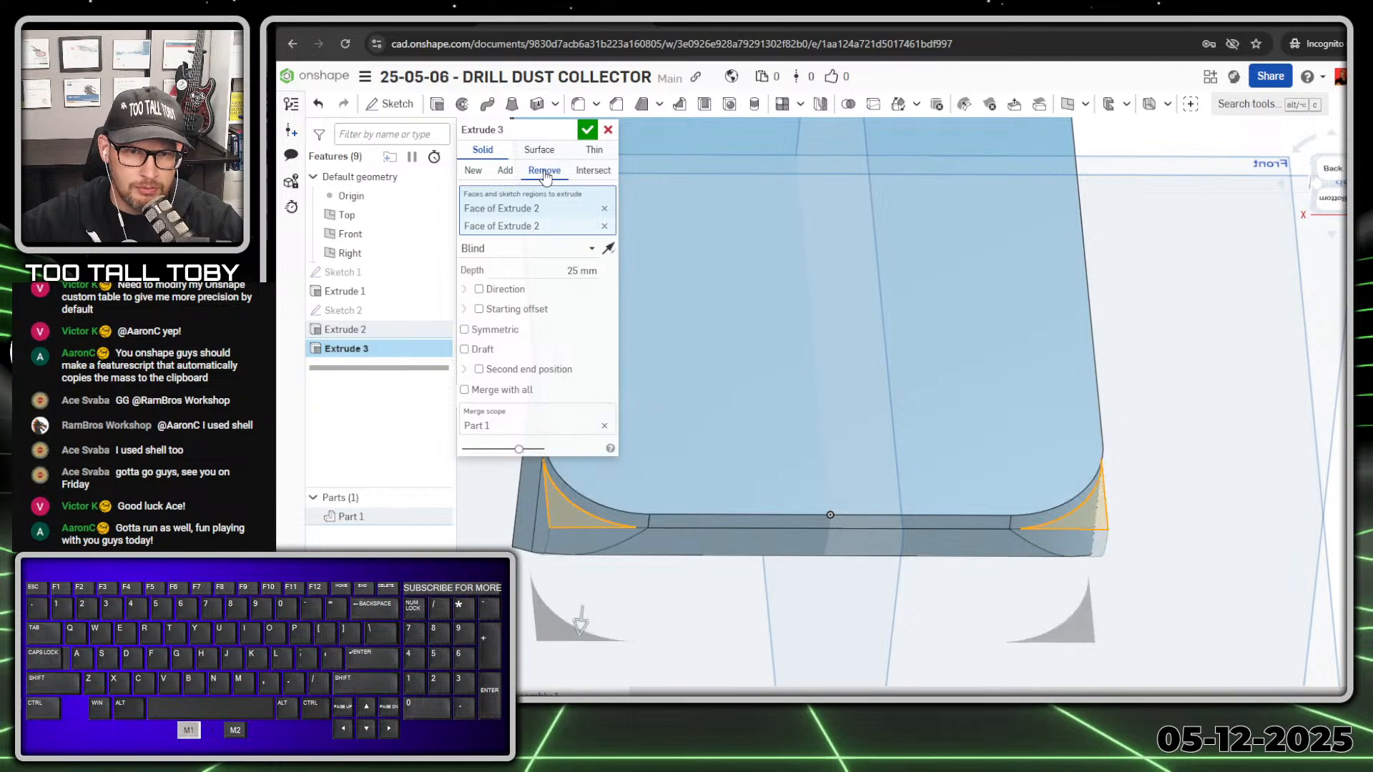
{"action": "left_click", "coordinate": [580, 250]}
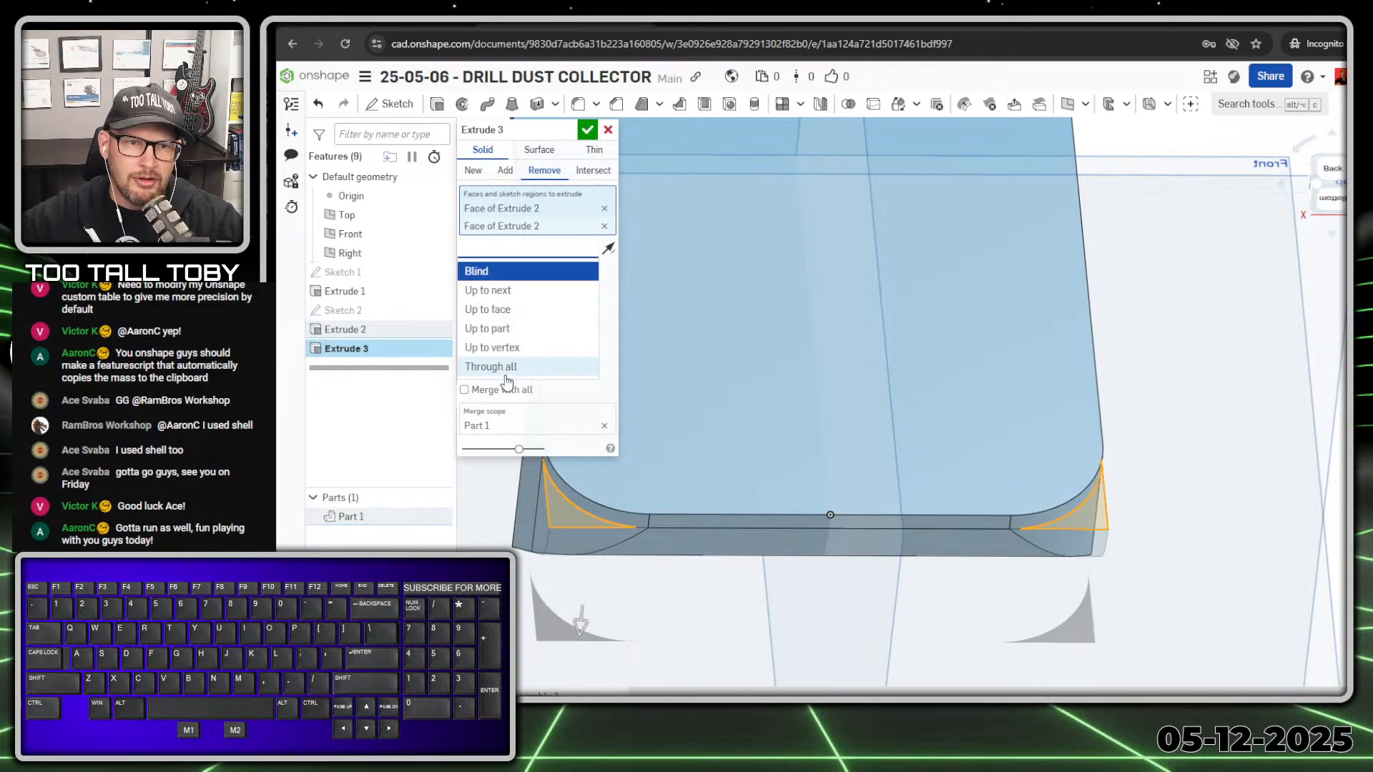
{"action": "left_click", "coordinate": [504, 366]}
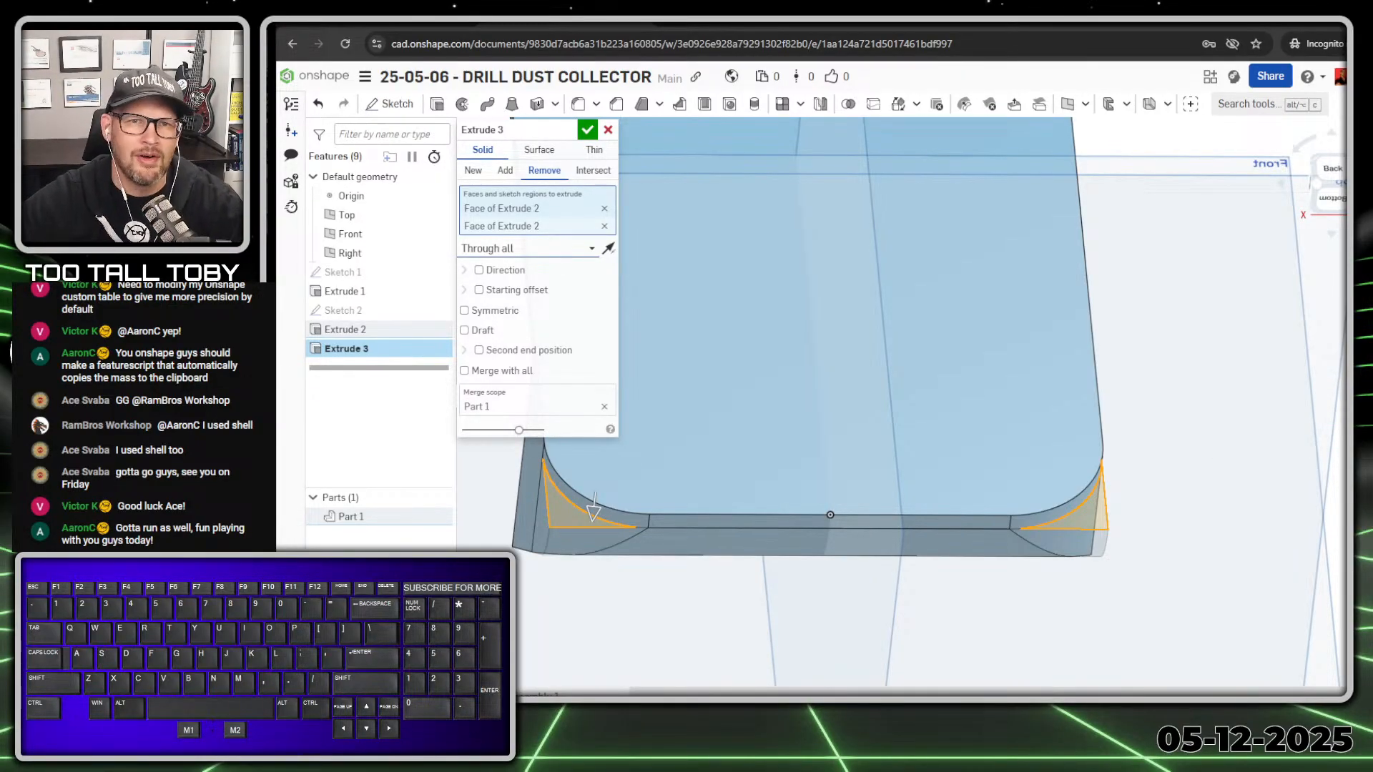
{"action": "left_click", "coordinate": [587, 130]}
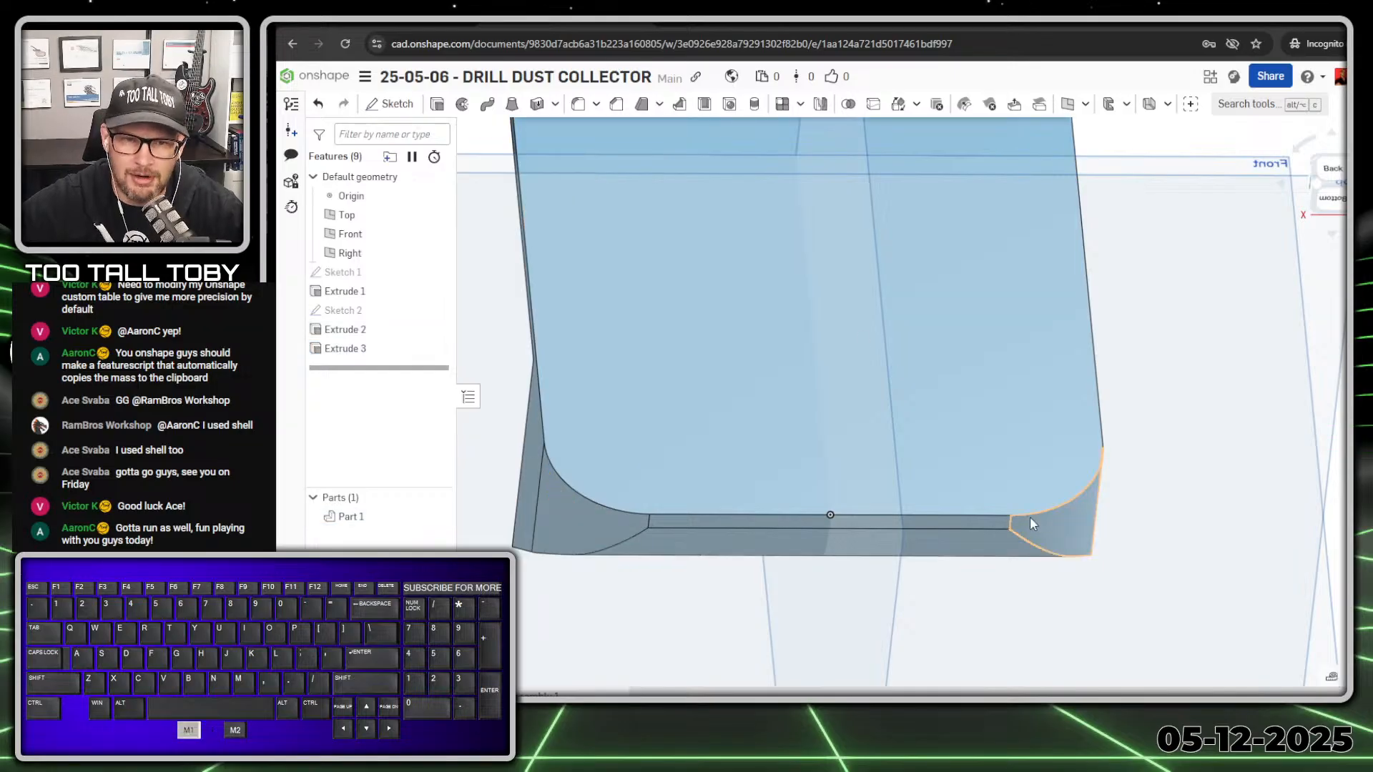
- Fillet the two slanted side edges of the collector's front face with a 15 mm radius and tangent propagation
{"action": "scroll", "coordinate": [1030, 518], "scroll_direction": "down", "scroll_amount": 3}
{"action": "right_click_drag", "start_coordinate": [796, 460], "coordinate": [994, 411]}
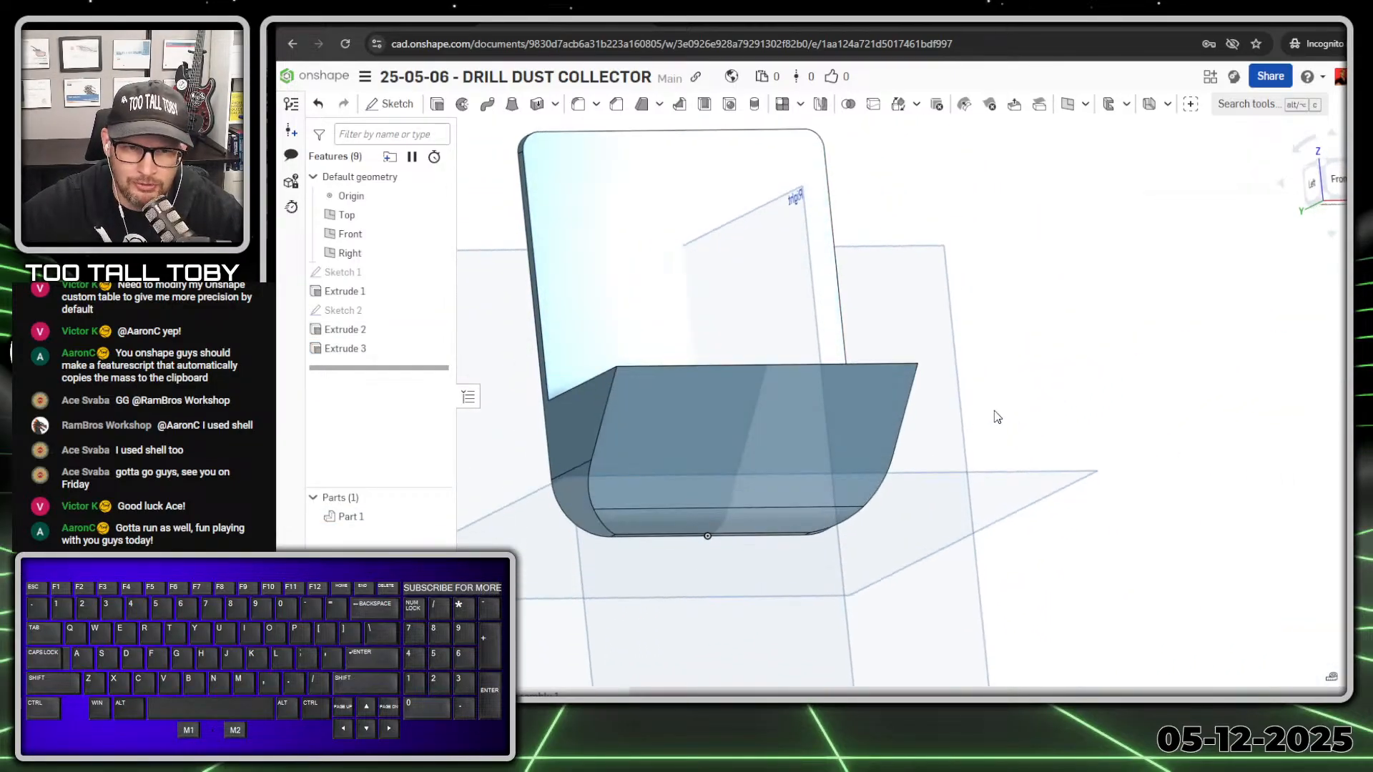
{"action": "key", "text": "shift+1"}
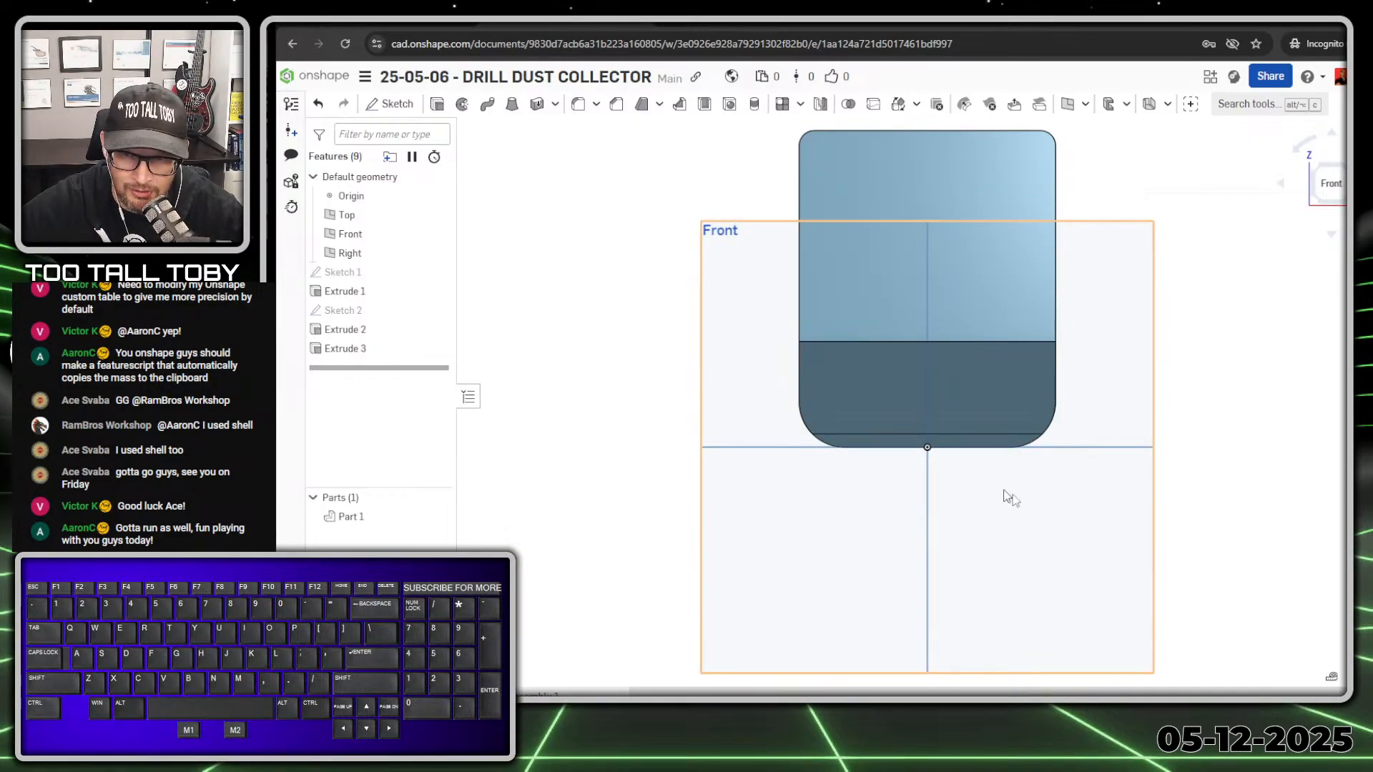
{"action": "middle_click_drag", "start_coordinate": [1030, 507], "coordinate": [976, 508]}
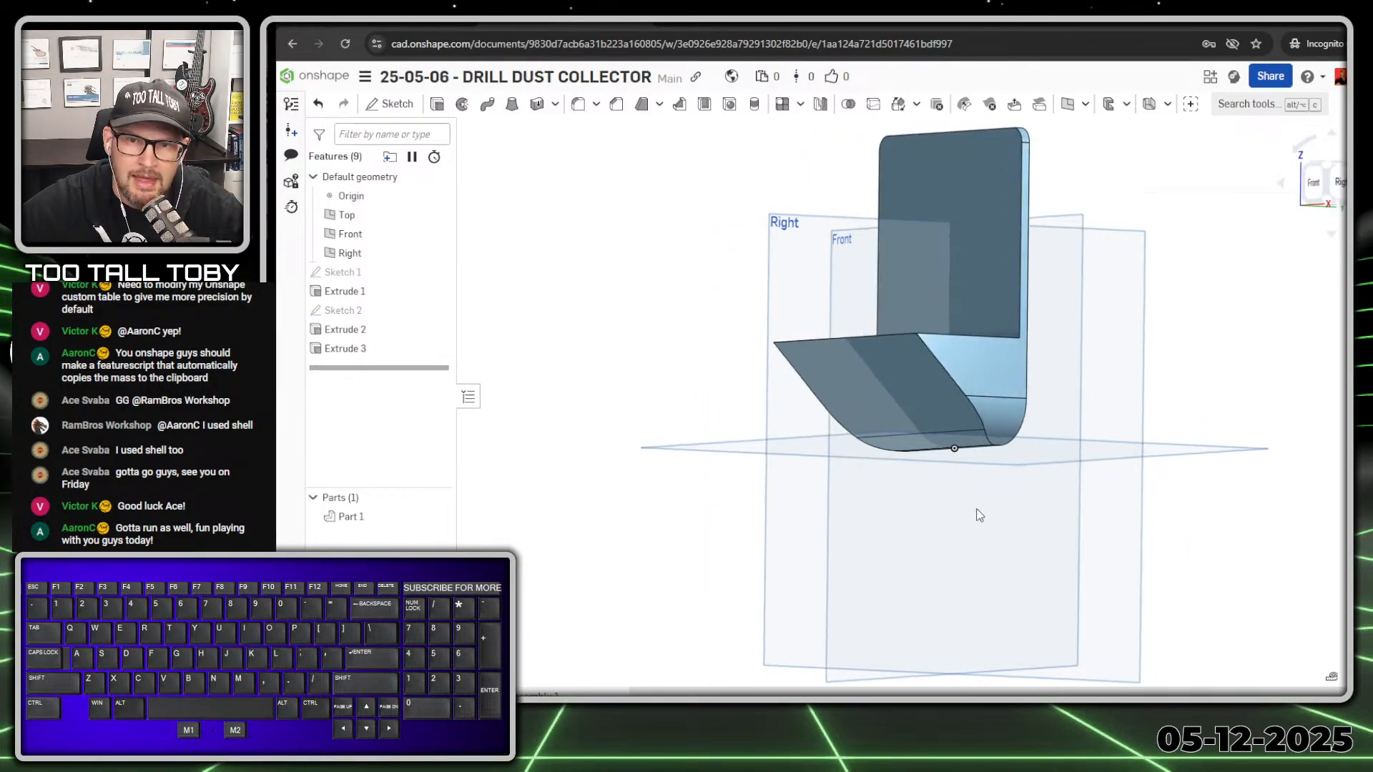
{"action": "scroll", "coordinate": [919, 432], "scroll_direction": "up", "scroll_amount": 2}
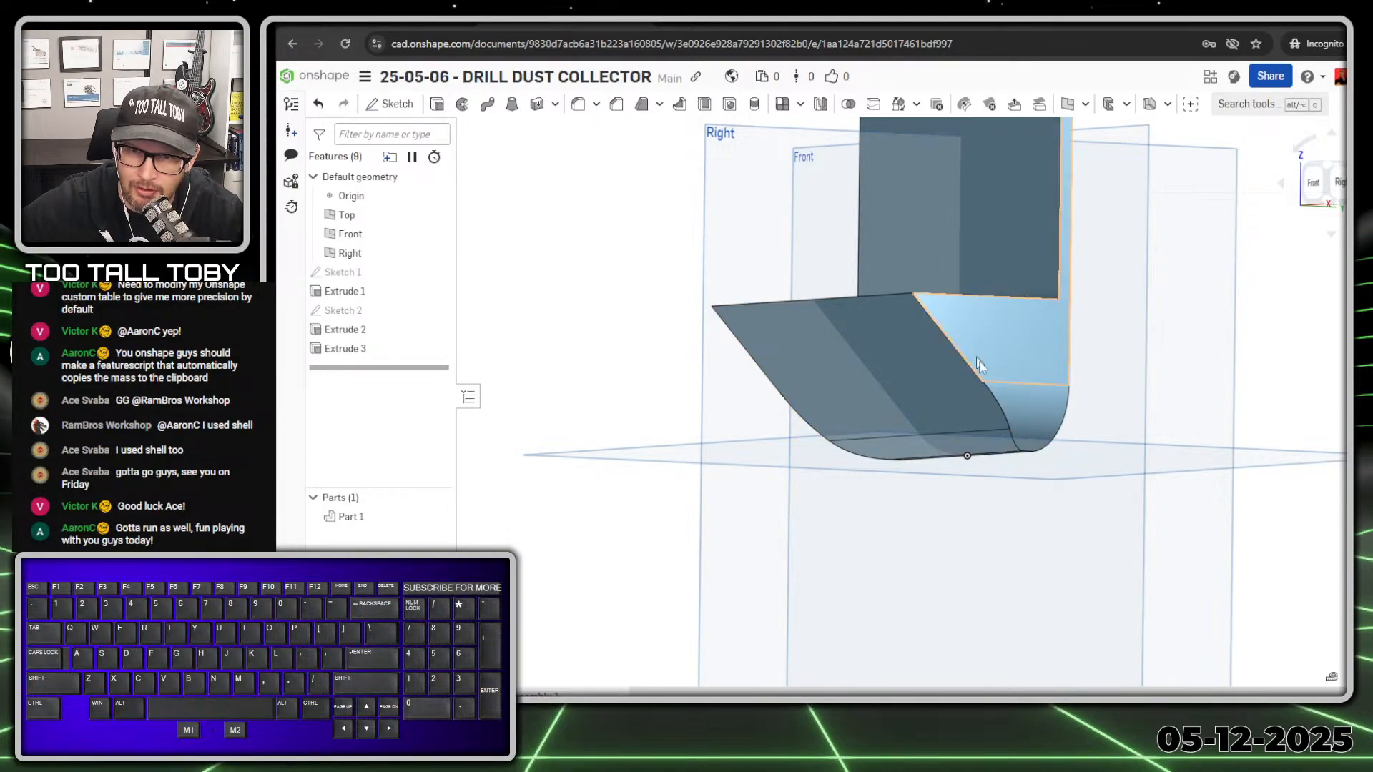
{"action": "left_click", "coordinate": [578, 108]}
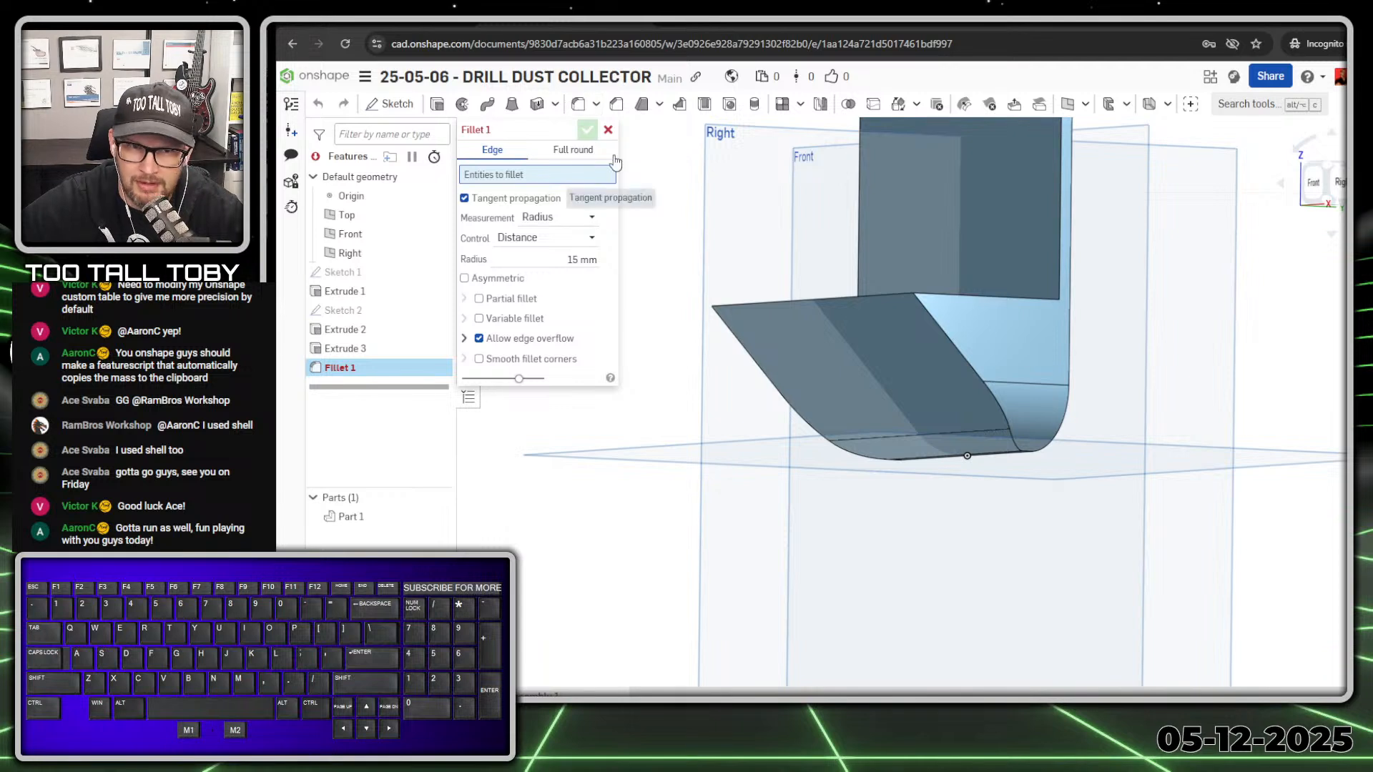
{"action": "left_click", "coordinate": [581, 260]}
{"action": "type", "text": "15"}
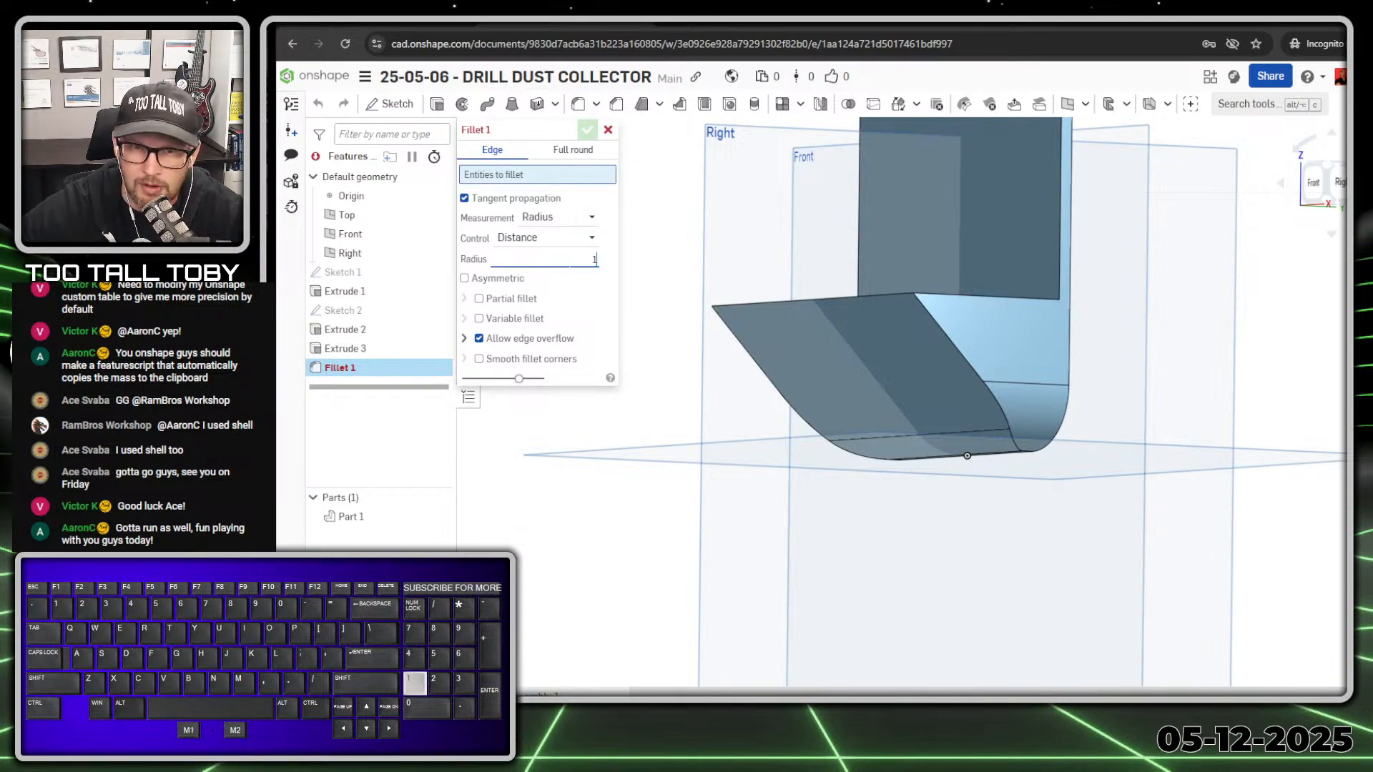
{"action": "key", "text": "Return"}
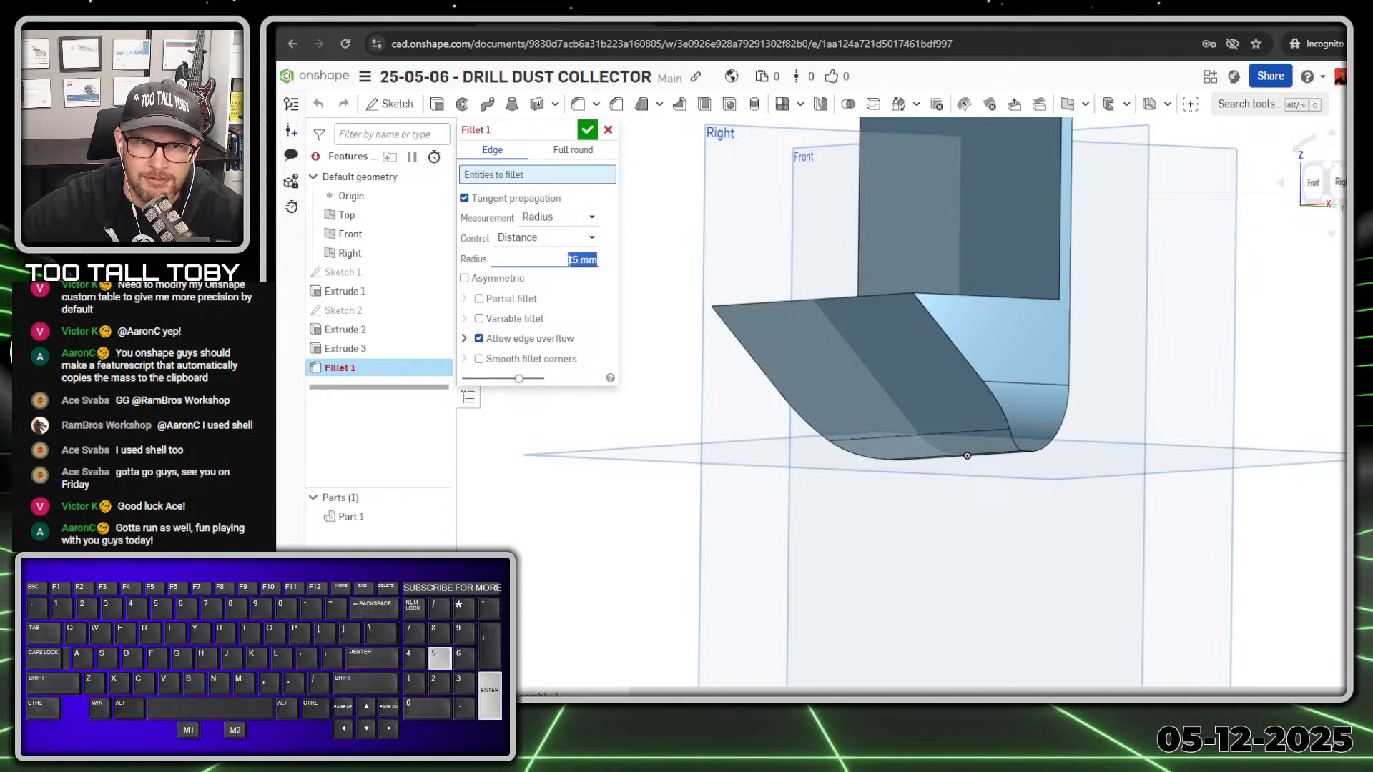
{"action": "left_click", "coordinate": [936, 325]}
{"action": "middle_click_drag", "start_coordinate": [936, 325], "coordinate": [1011, 343]}
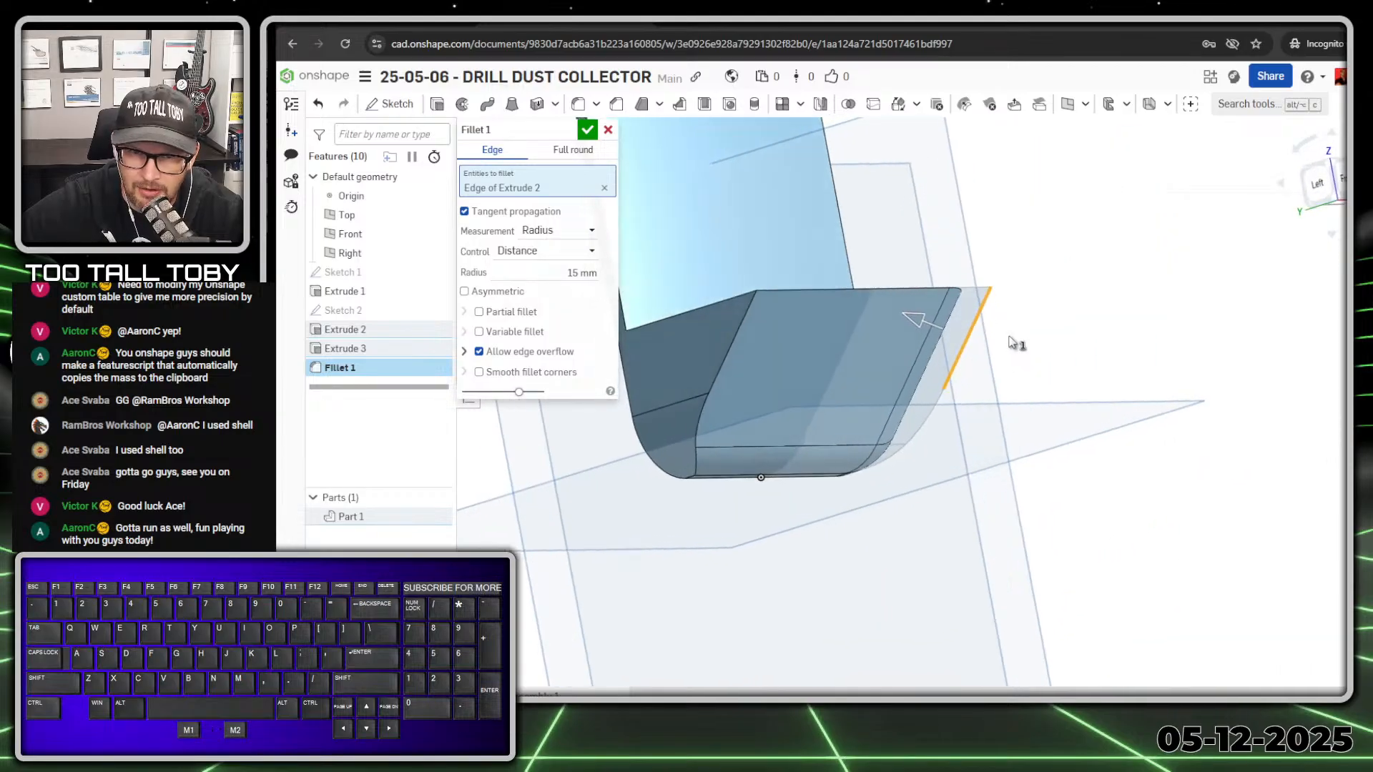
{"action": "left_click", "coordinate": [739, 327]}
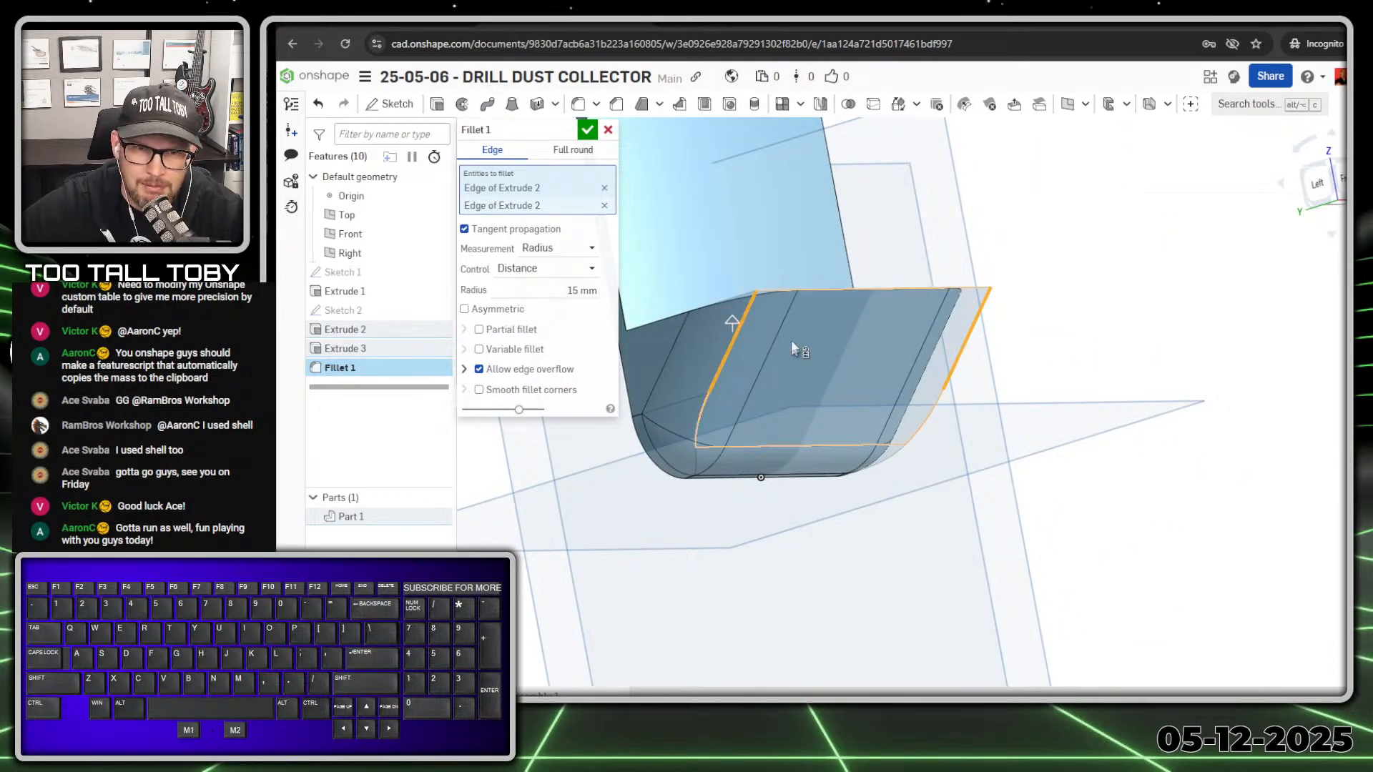
{"action": "middle_click_drag", "start_coordinate": [739, 328], "coordinate": [795, 339]}
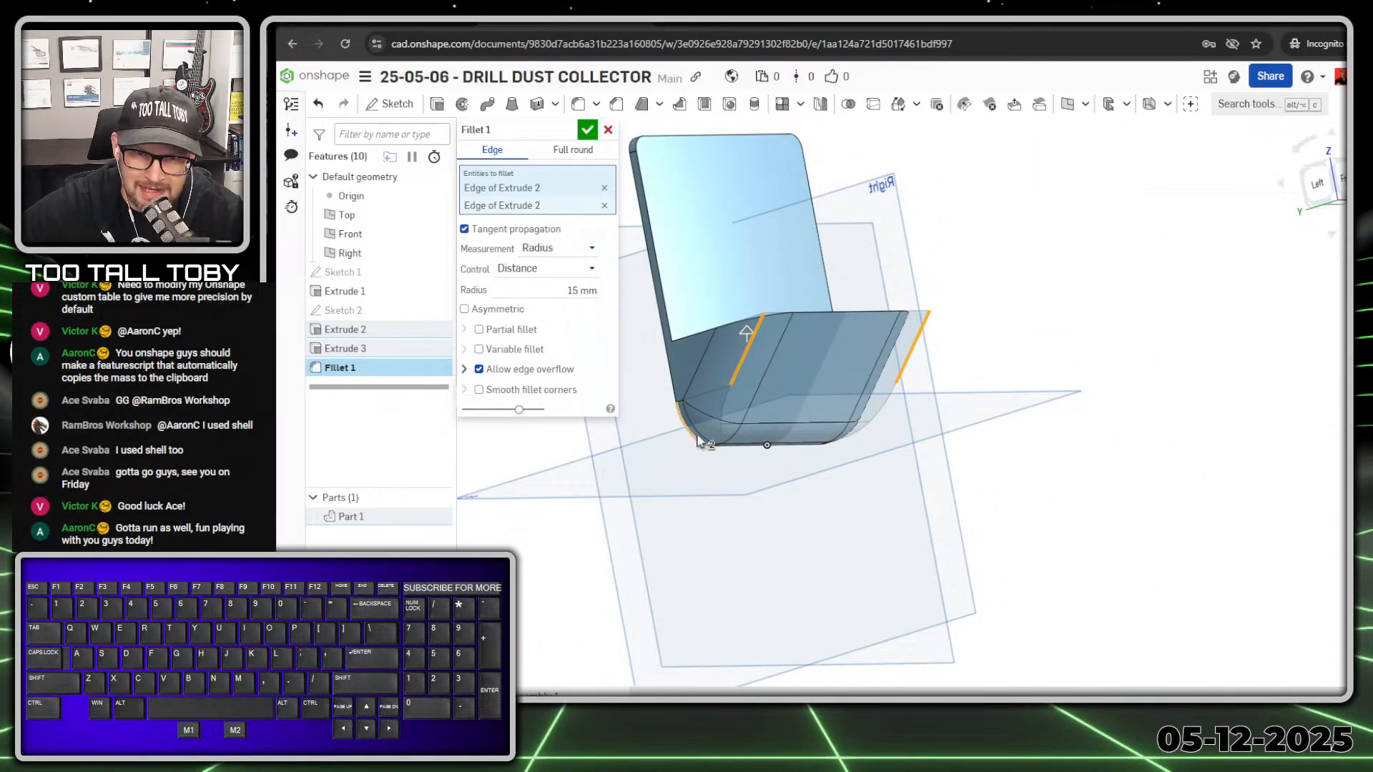
{"action": "right_click_drag", "start_coordinate": [719, 424], "coordinate": [697, 411]}
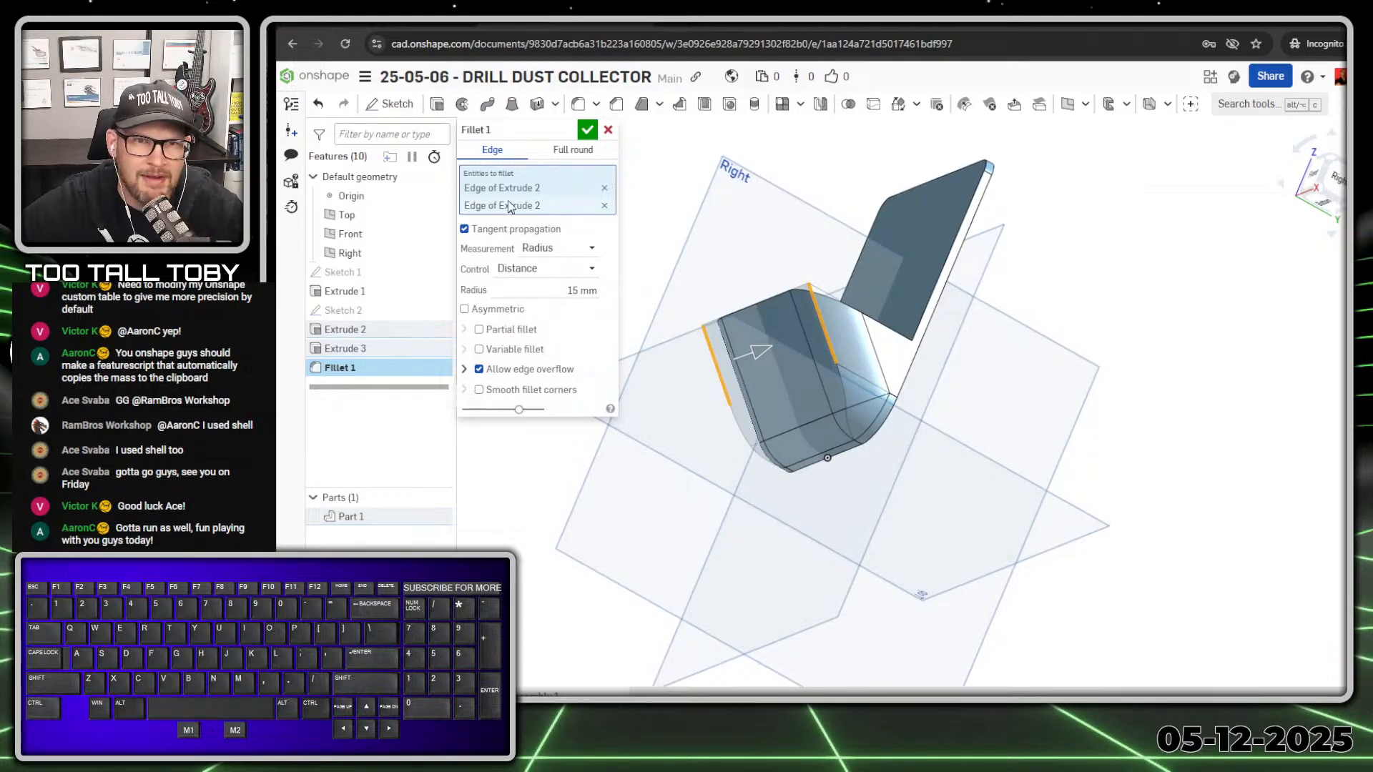
{"action": "left_click", "coordinate": [587, 129]}
- Compare the filleted collector corners with the R15 callouts and views in the reference drawing
{"action": "right_click_drag", "start_coordinate": [1181, 361], "coordinate": [1136, 392]}
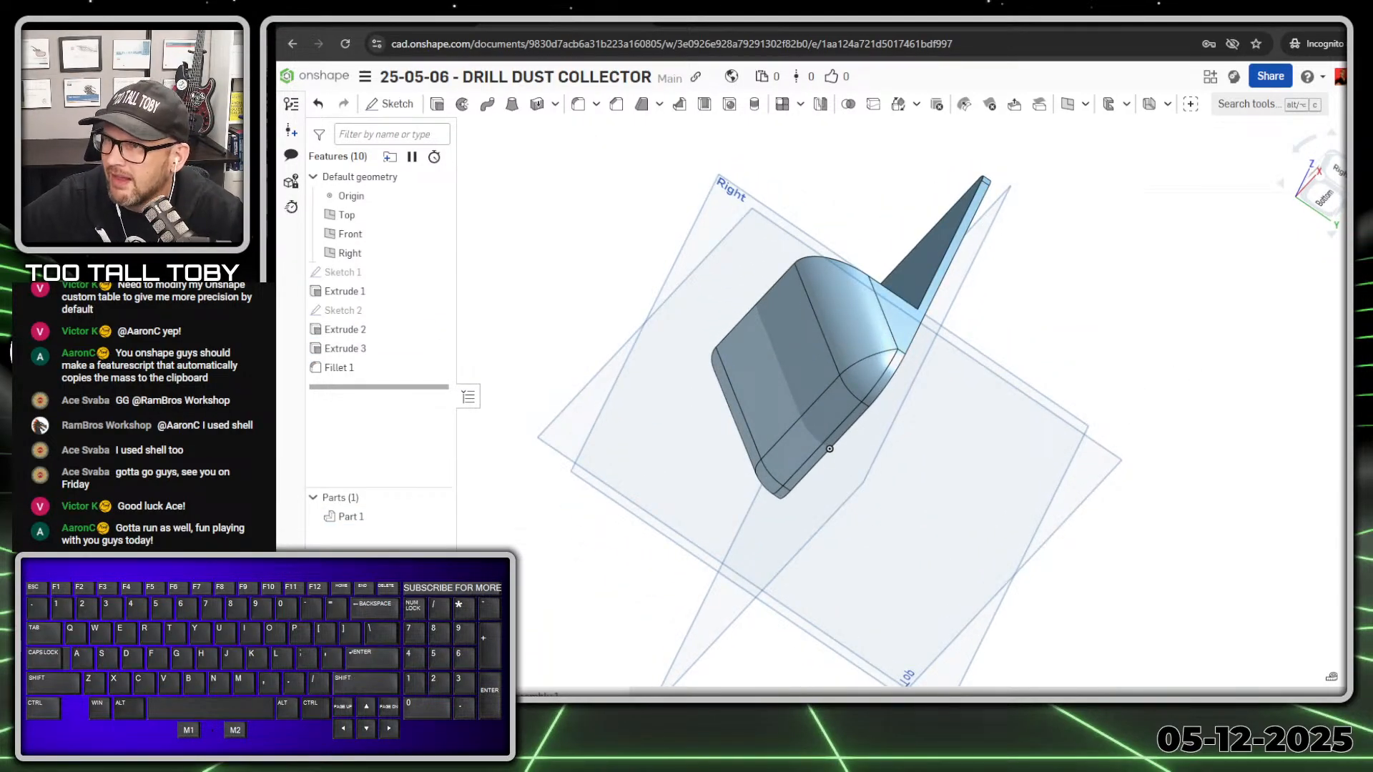
{"action": "left_click_drag", "start_coordinate": [1372, 54], "coordinate": [883, 46]}
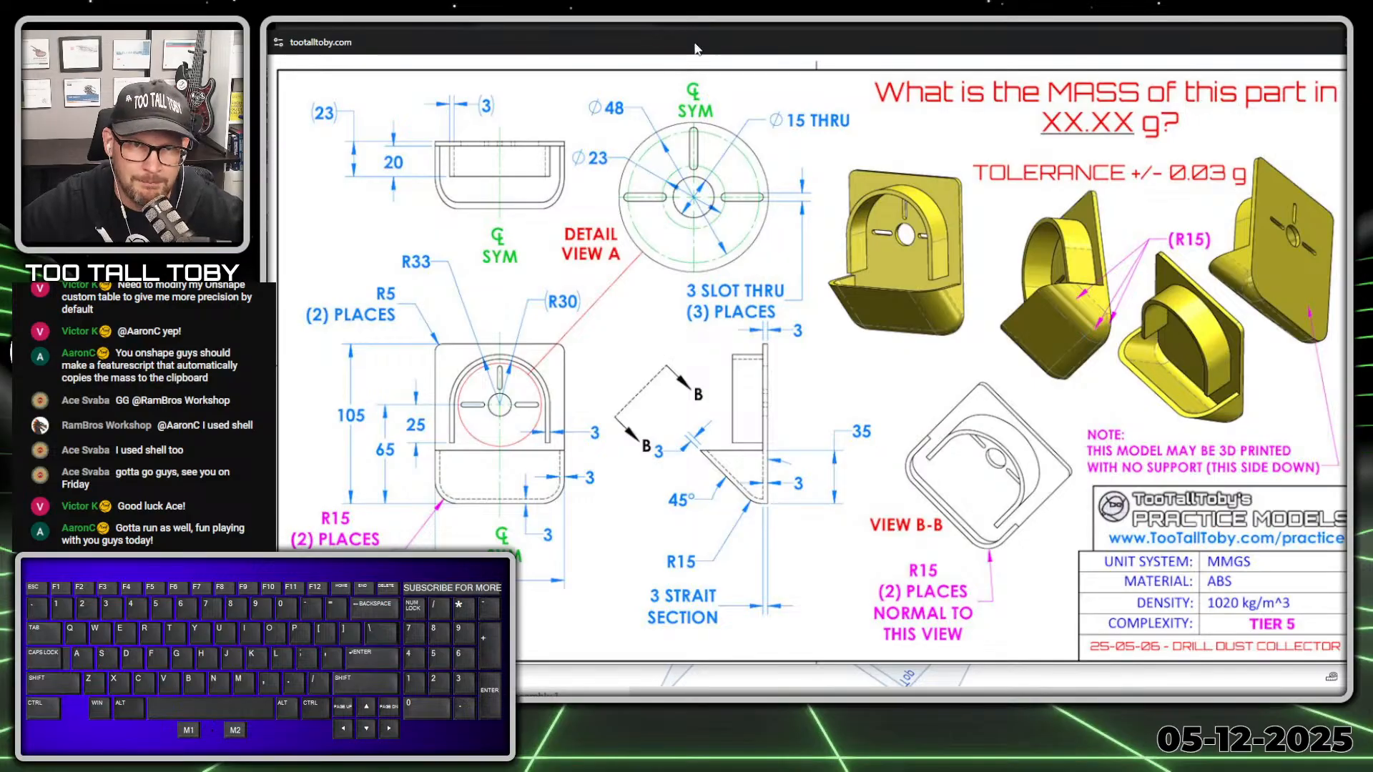
{"action": "left_click_drag", "start_coordinate": [532, 44], "coordinate": [1372, 43]}
{"action": "right_click_drag", "start_coordinate": [530, 391], "coordinate": [808, 362]}
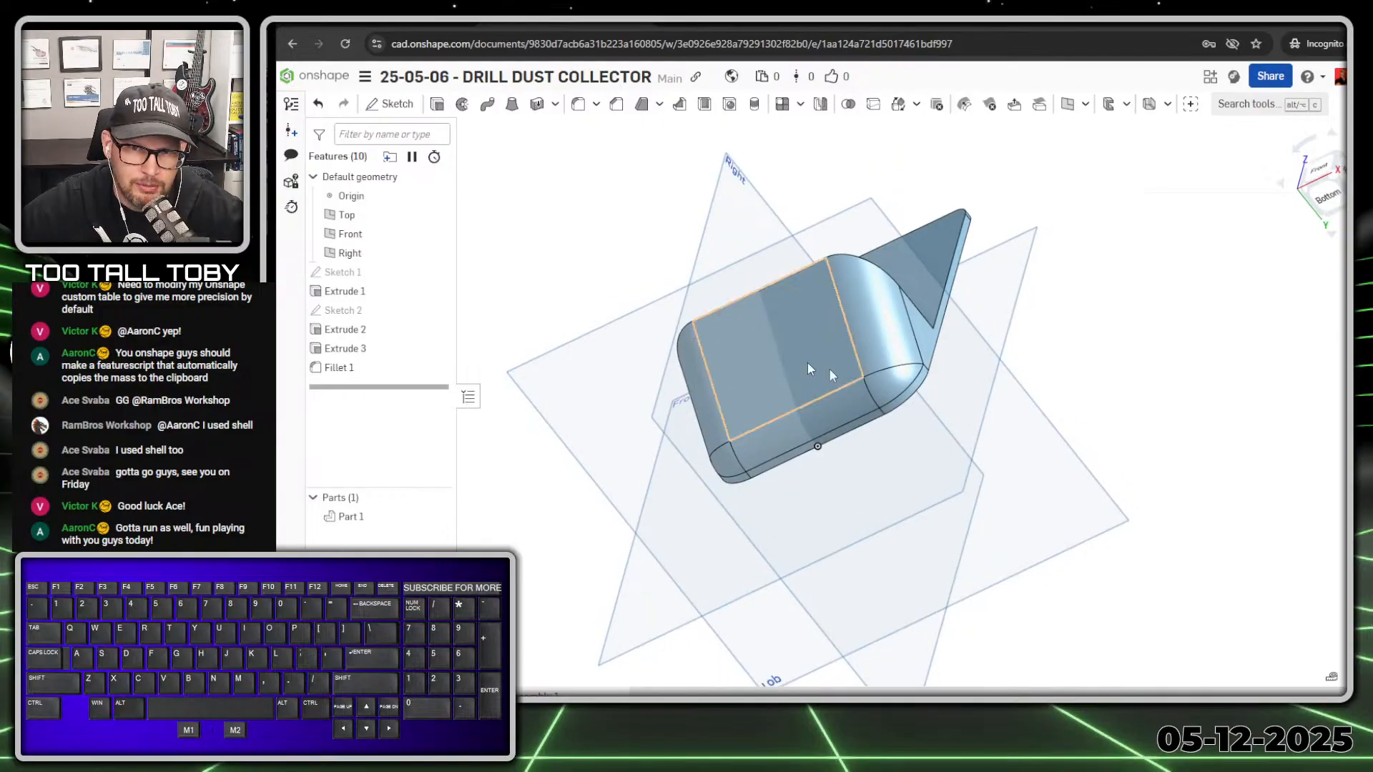
- Set up a 3 mm Shell that removes the collector's flat top face
{"action": "right_click_drag", "start_coordinate": [881, 322], "coordinate": [698, 430]}
{"action": "scroll", "coordinate": [696, 425], "scroll_direction": "up", "scroll_amount": 2}
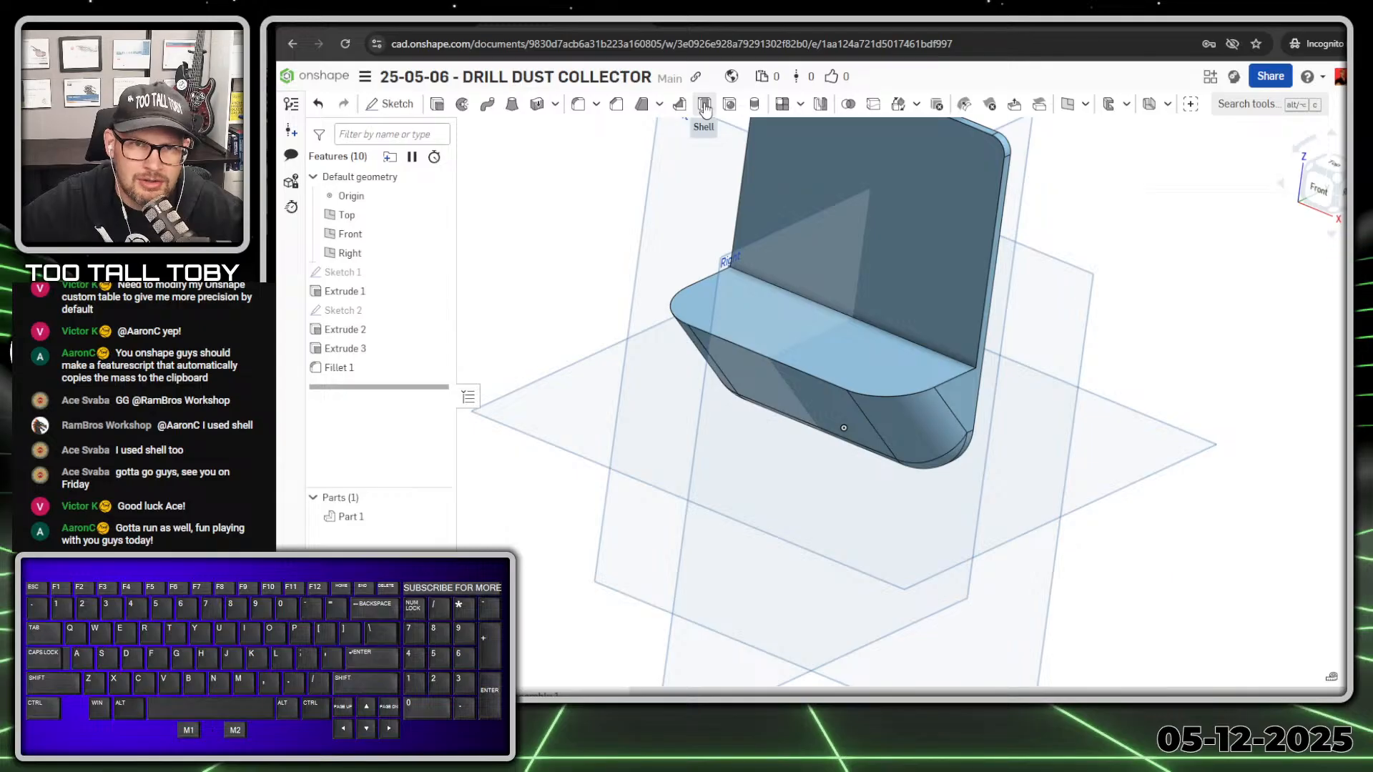
{"action": "left_click", "coordinate": [704, 105]}
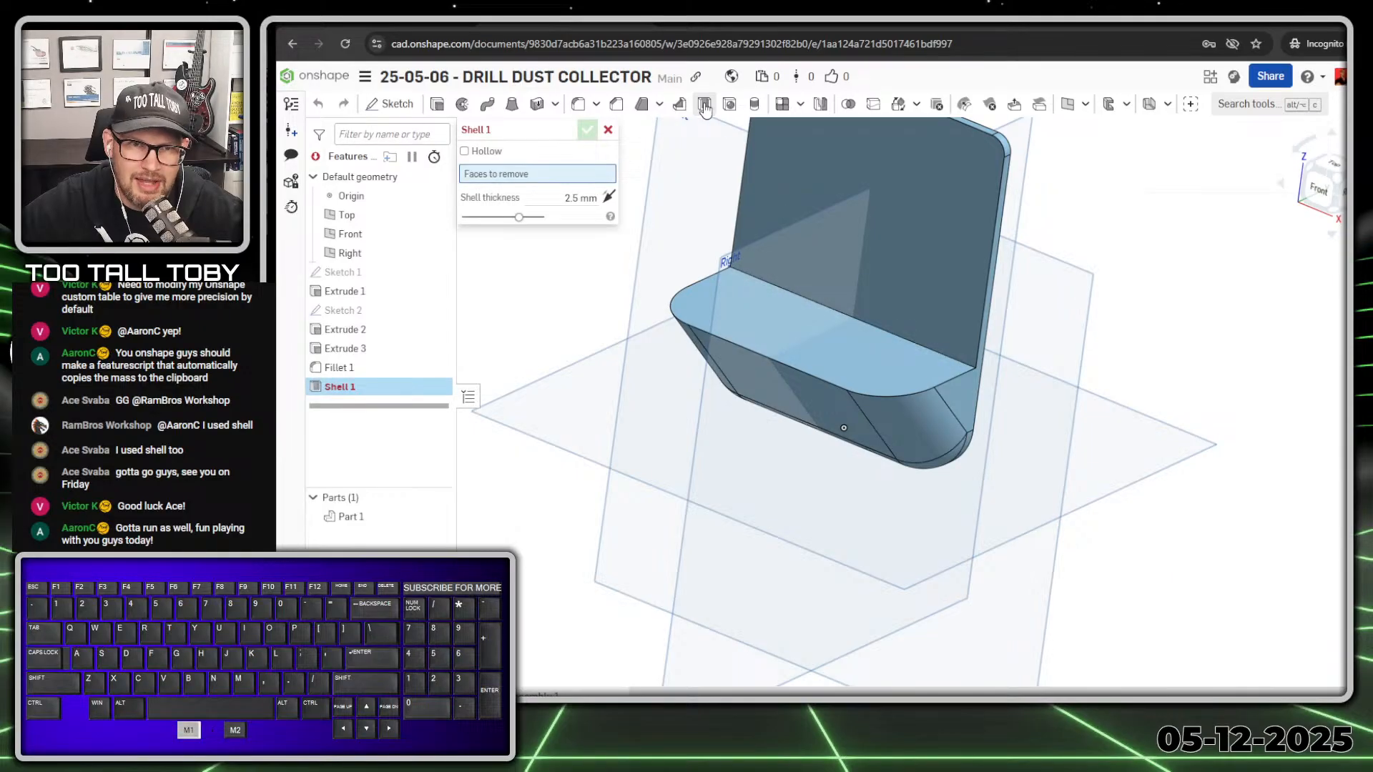
{"action": "left_click", "coordinate": [547, 194]}
{"action": "type", "text": "3"}
{"action": "key", "text": "Return"}
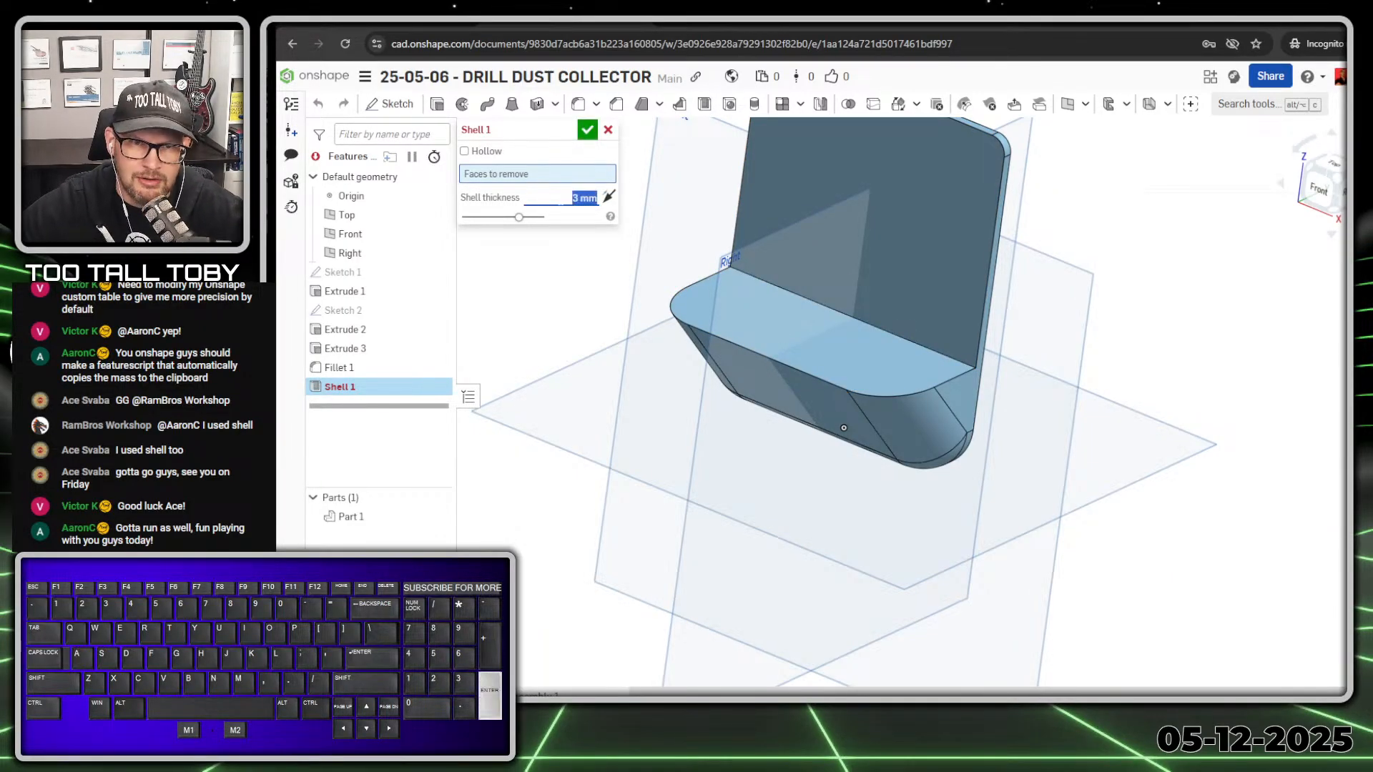
{"action": "left_click", "coordinate": [809, 335]}
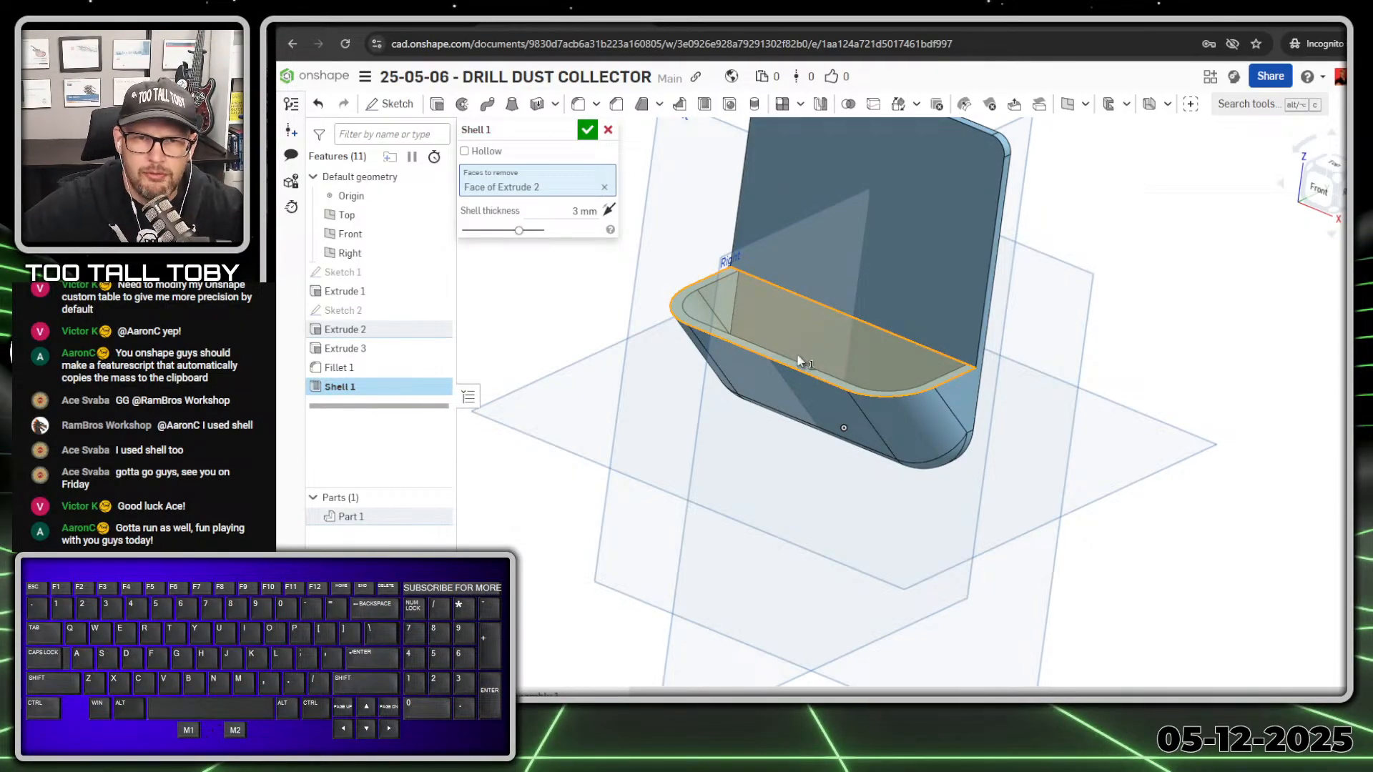
{"action": "right_click_drag", "start_coordinate": [798, 358], "coordinate": [864, 320]}
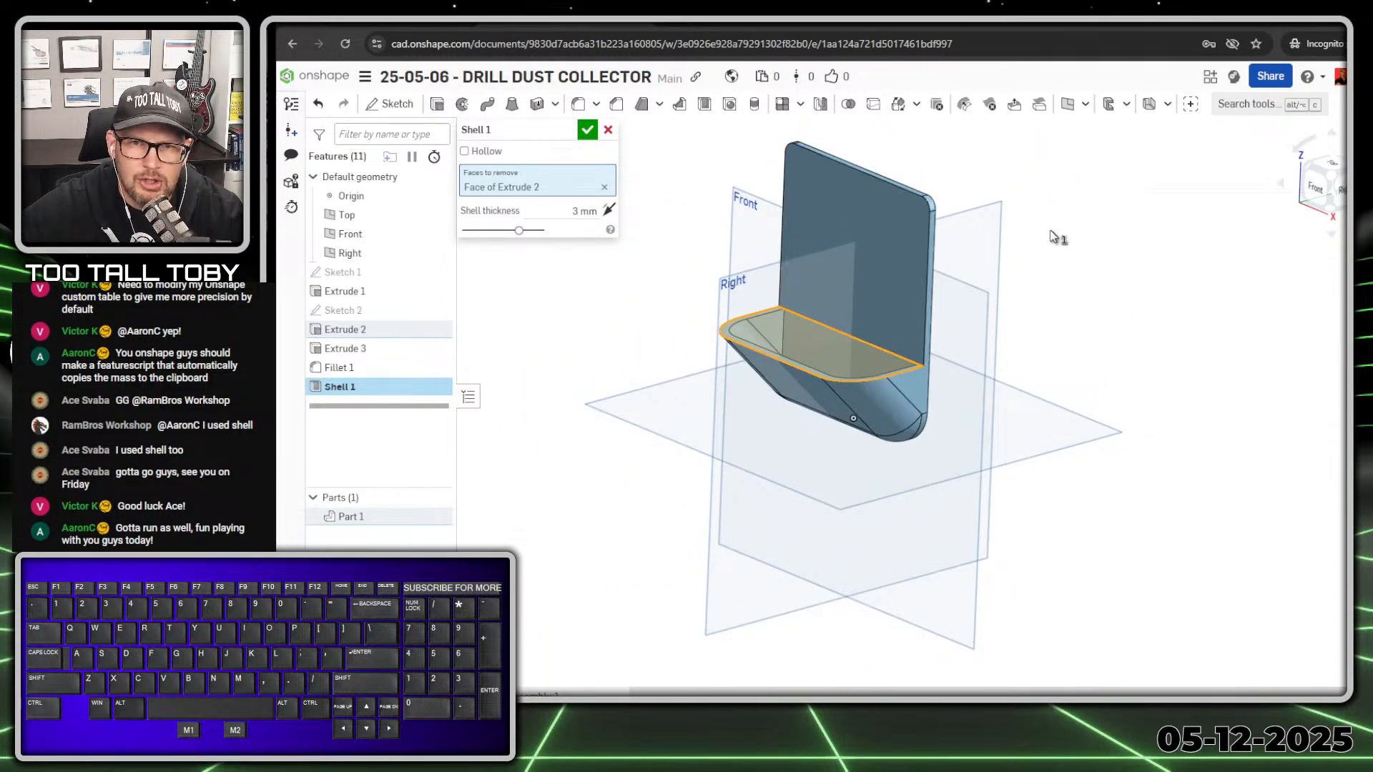
- Compare the back plate's thickness with the previewed collector wall's thickness, marking both with pairs of arrows on a magnified view
{"action": "key", "text": "alt+1"}
{"action": "left_click", "coordinate": [977, 303]}
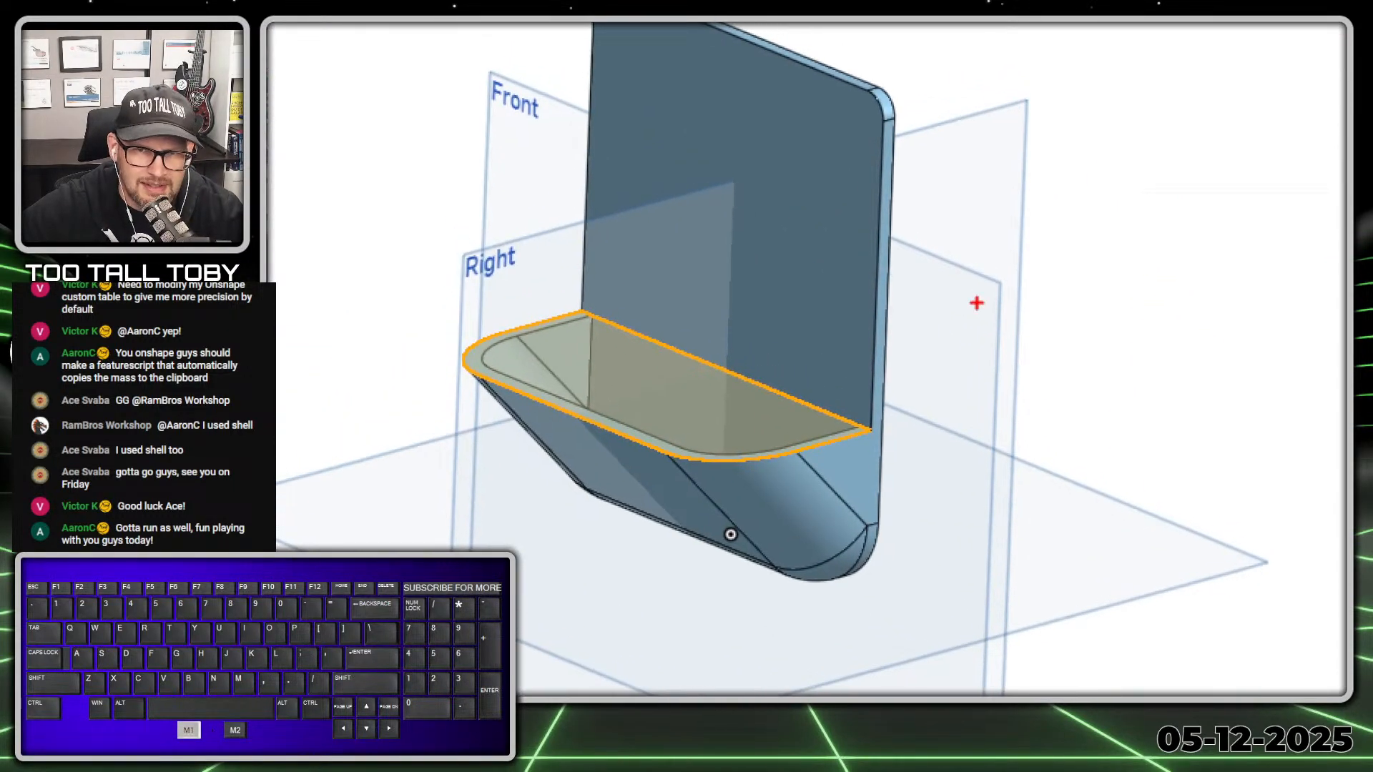
{"action": "left_click_drag", "start_coordinate": [861, 52], "coordinate": [897, 25], "text": "ctrl+shift"}
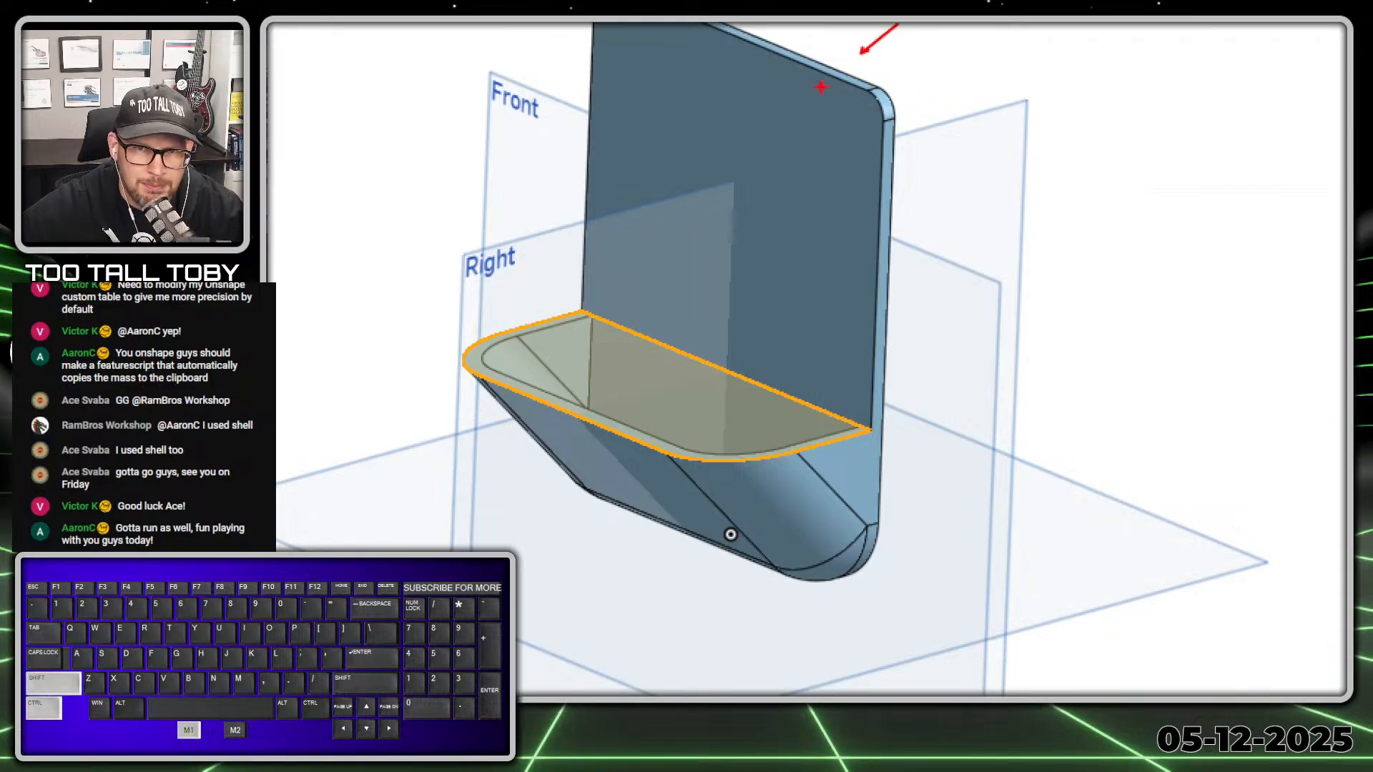
{"action": "left_click_drag", "start_coordinate": [821, 82], "coordinate": [751, 115], "text": "ctrl+shift"}
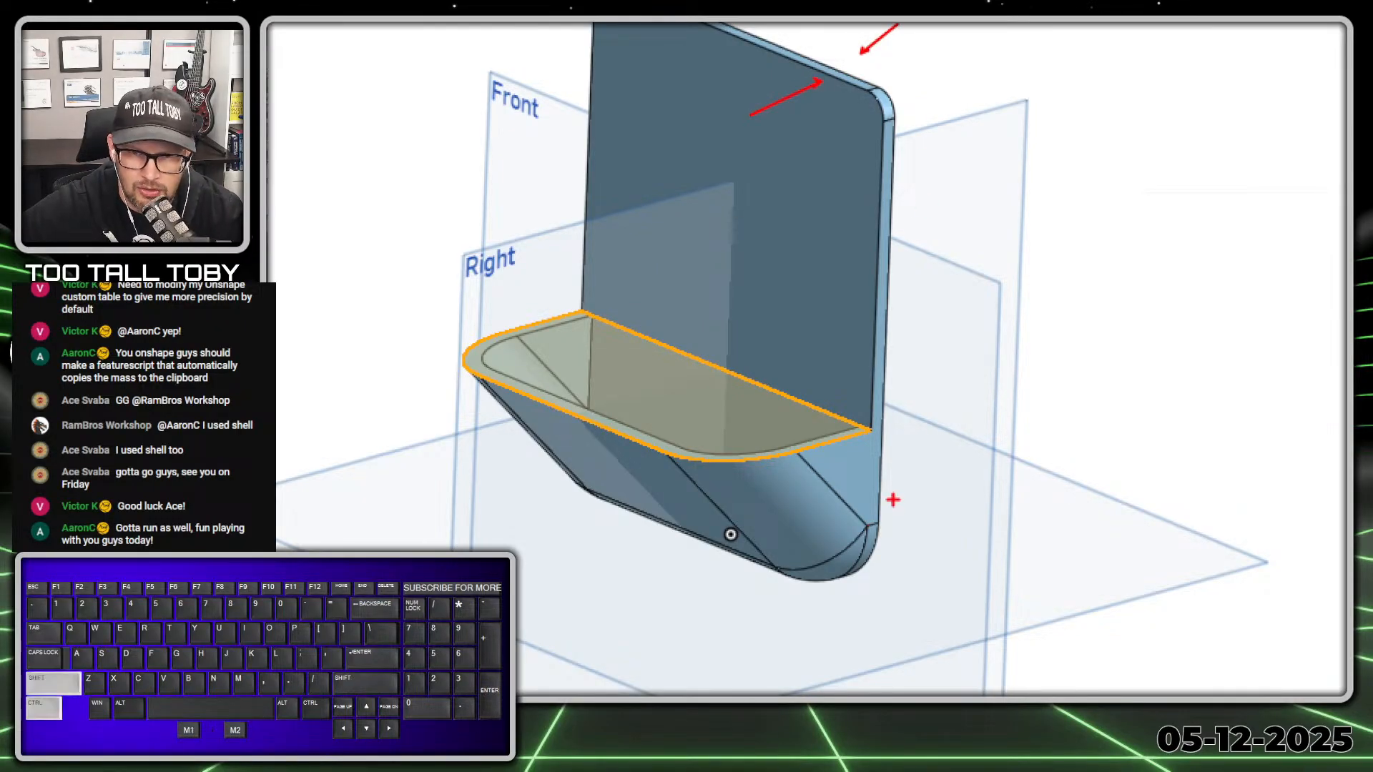
{"action": "left_click_drag", "start_coordinate": [577, 445], "coordinate": [547, 503], "text": "ctrl+shift"}
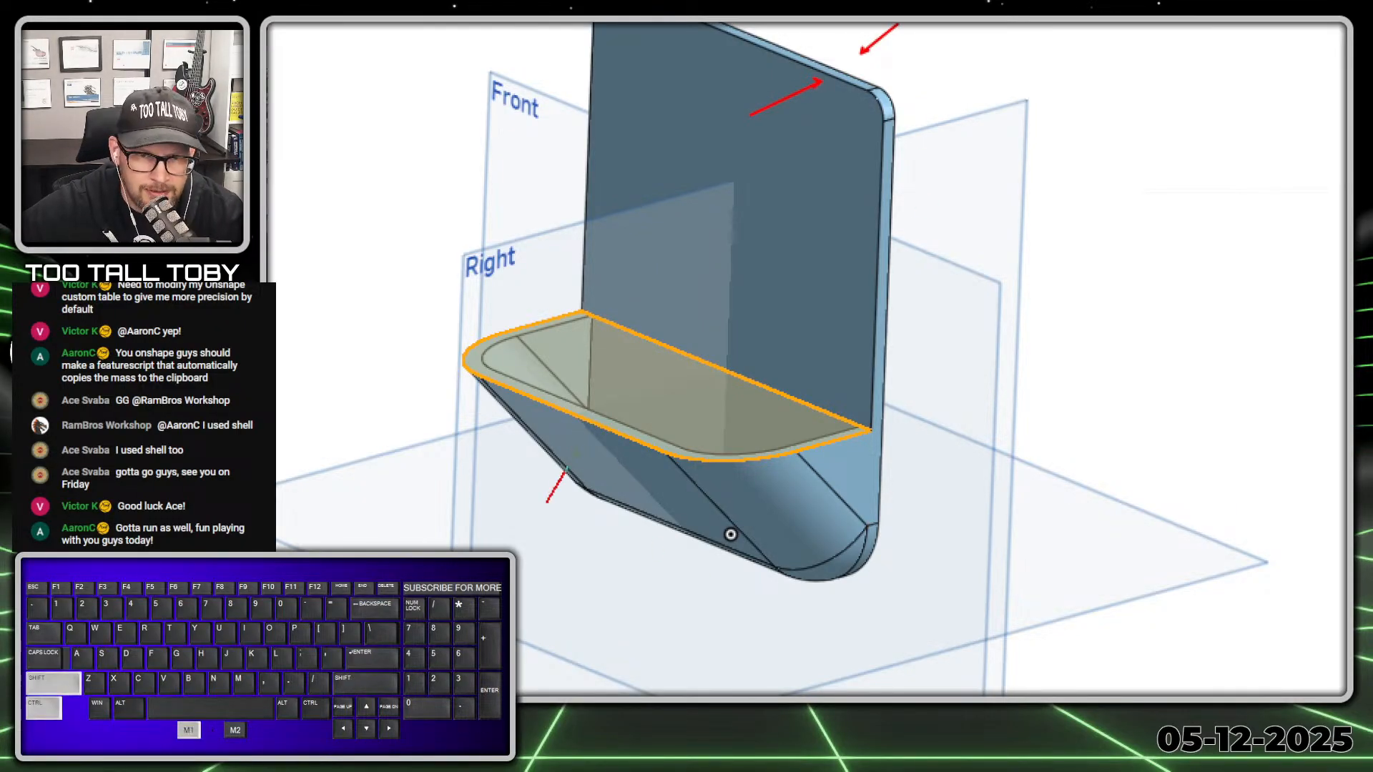
{"action": "left_click_drag", "start_coordinate": [602, 403], "coordinate": [637, 360], "text": "ctrl+shift"}
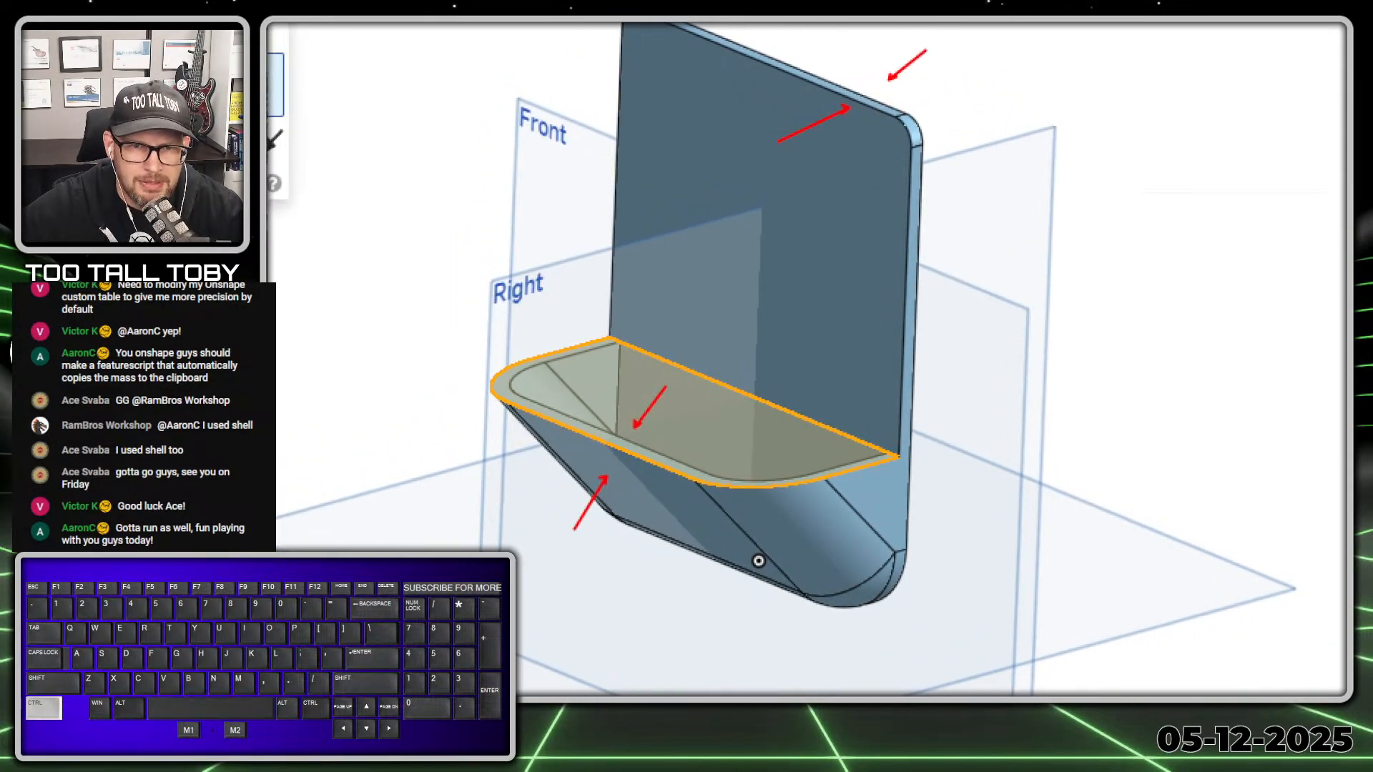
{"action": "left_click", "coordinate": [898, 169]}
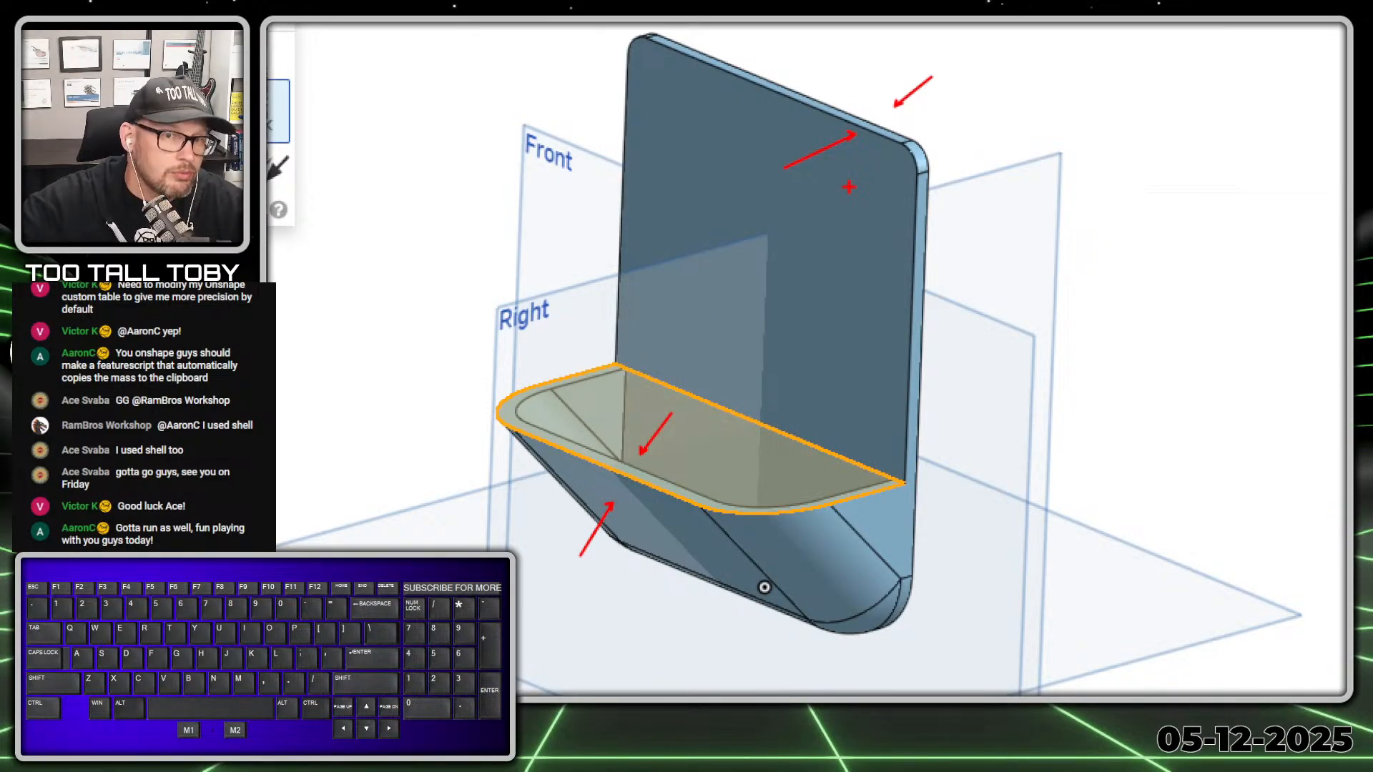
{"action": "key", "text": "alt+1"}
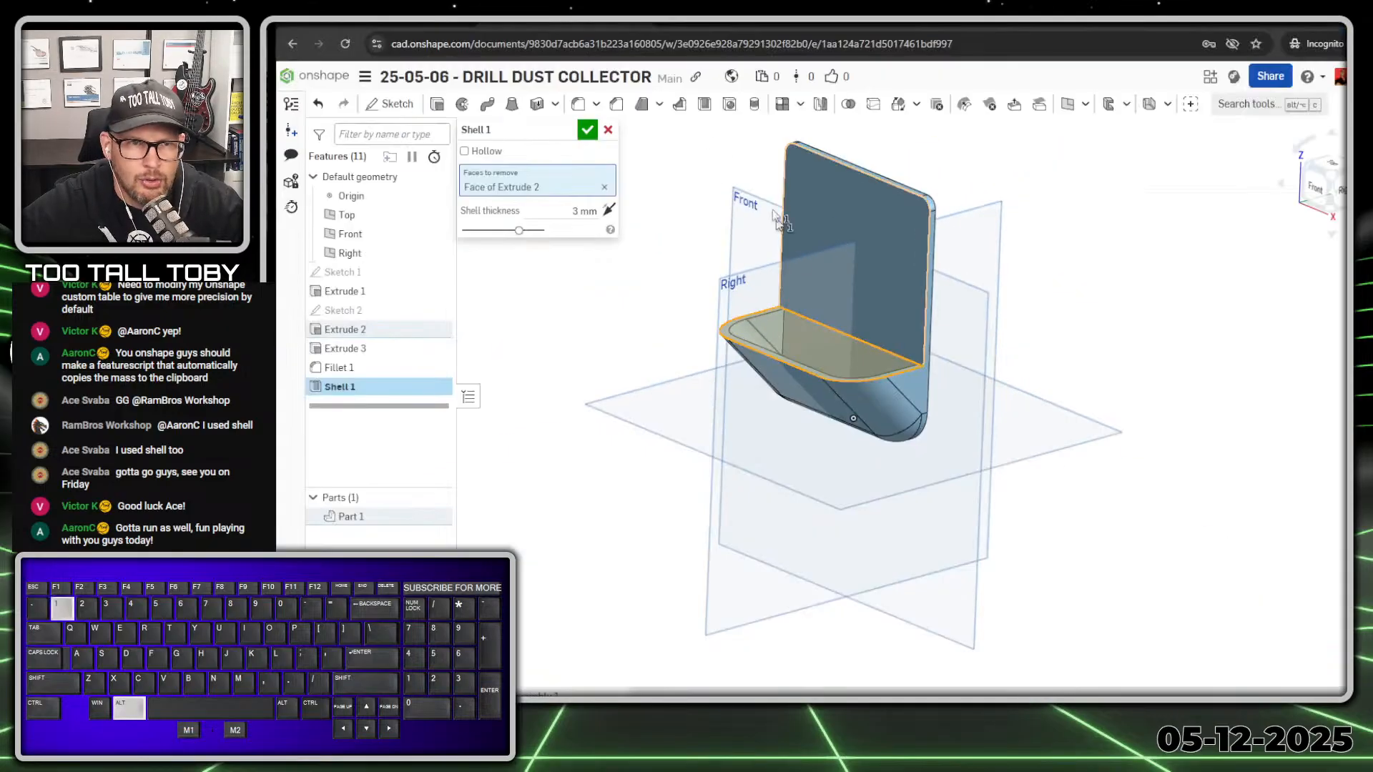
- Accept the shell and inspect the hollowed collector interior against the back plate
{"action": "left_click", "coordinate": [587, 131]}
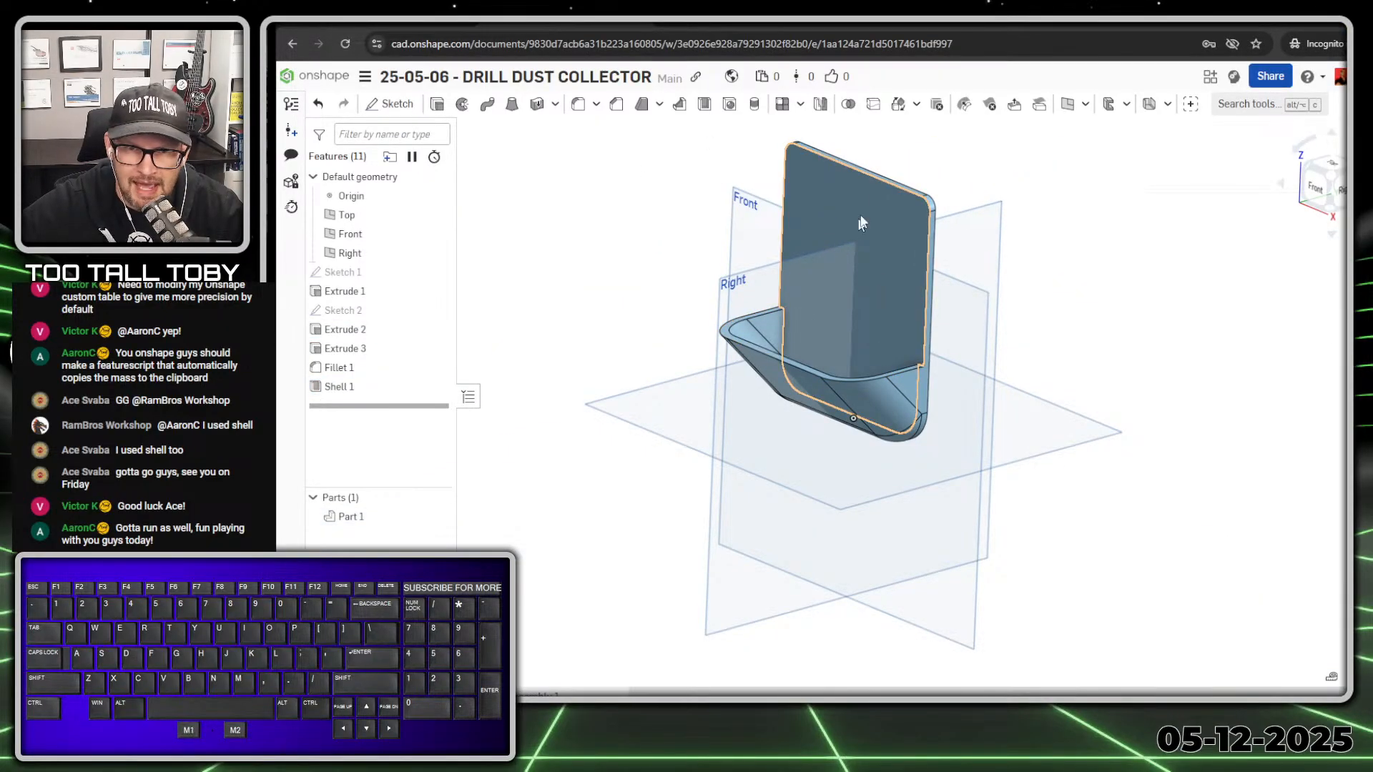
{"action": "left_click", "coordinate": [898, 272]}
{"action": "right_click_drag", "start_coordinate": [754, 329], "coordinate": [822, 325]}
{"action": "scroll", "coordinate": [822, 325], "scroll_direction": "up", "scroll_amount": 3}
{"action": "left_click", "coordinate": [972, 360]}
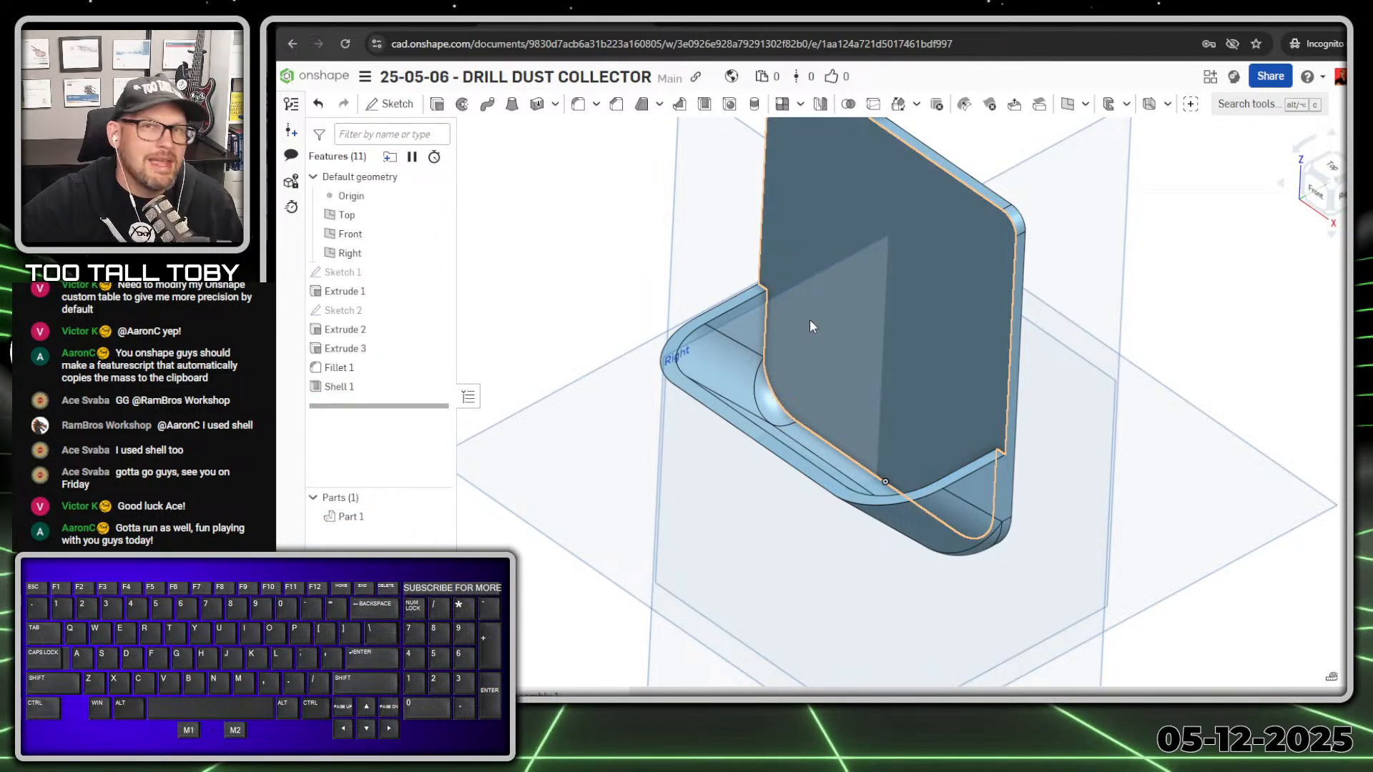
- Outline a splitting plane between the back plate and the collector on a magnified view of the part
{"action": "right_click_drag", "start_coordinate": [809, 319], "coordinate": [923, 400]}
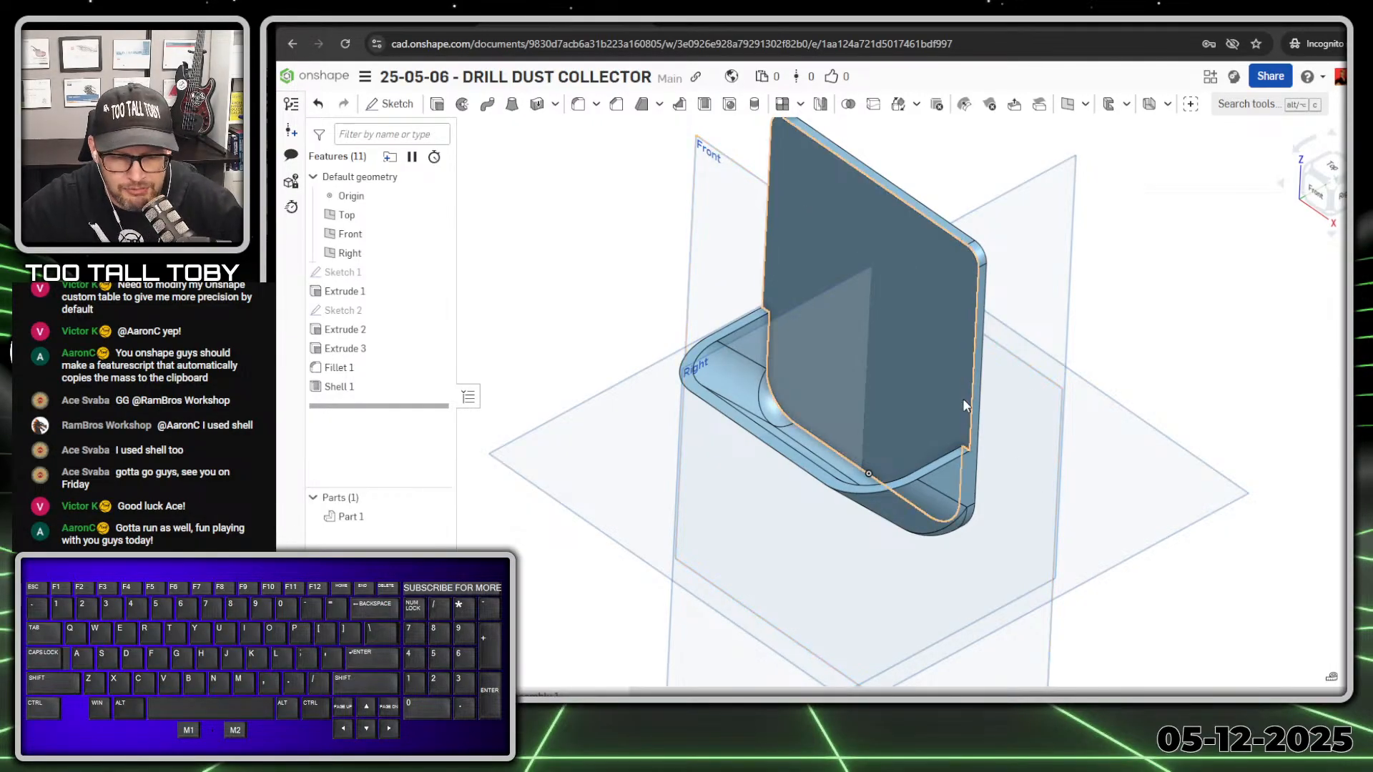
{"action": "key", "text": "alt+1"}
{"action": "mouse_move", "coordinate": [750, 289]}
{"action": "left_mouse_down"}
{"action": "mouse_move", "coordinate": [1004, 471]}
{"action": "mouse_move", "coordinate": [989, 689]}
{"action": "mouse_move", "coordinate": [659, 591]}
{"action": "mouse_move", "coordinate": [343, 354]}
{"action": "mouse_move", "coordinate": [491, 41]}
{"action": "mouse_move", "coordinate": [529, 121]}
{"action": "left_mouse_up"}
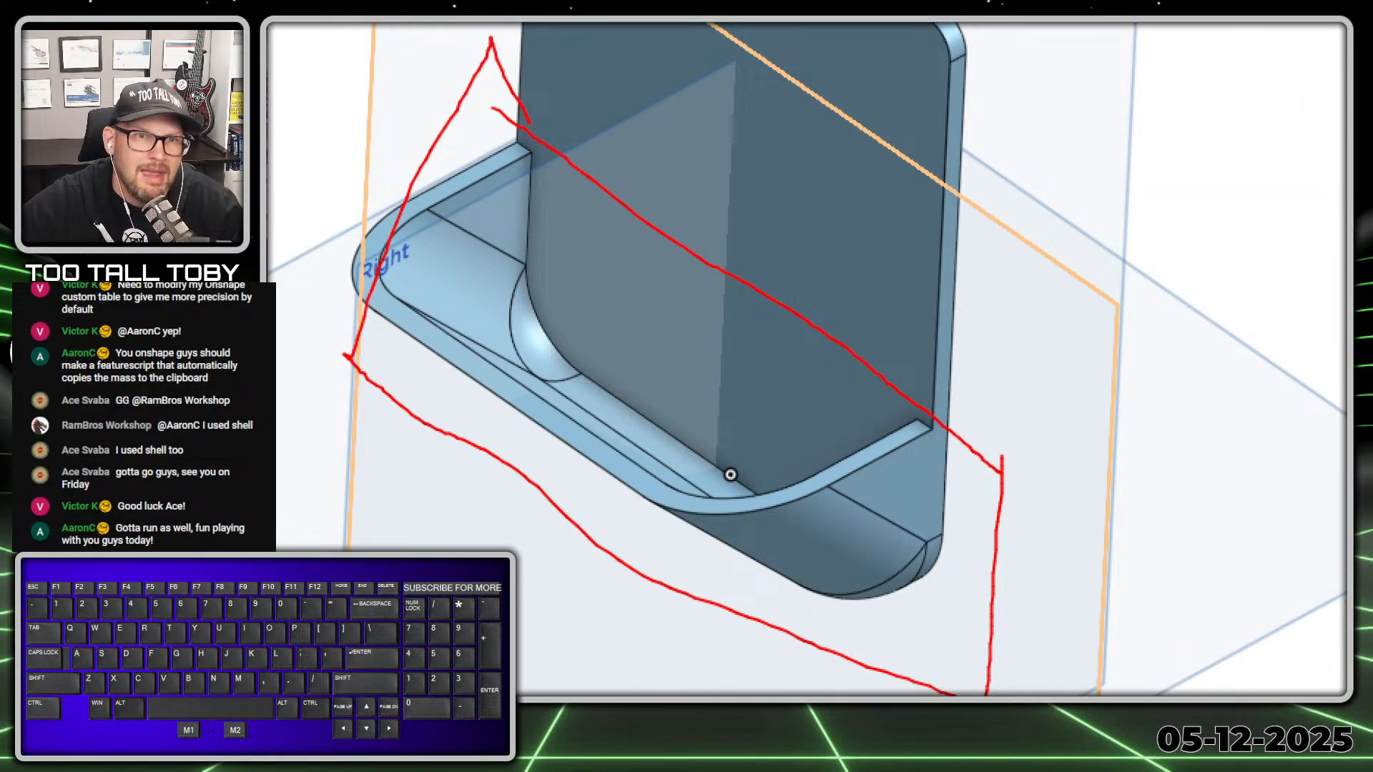
{"action": "key", "text": "alt+1"}
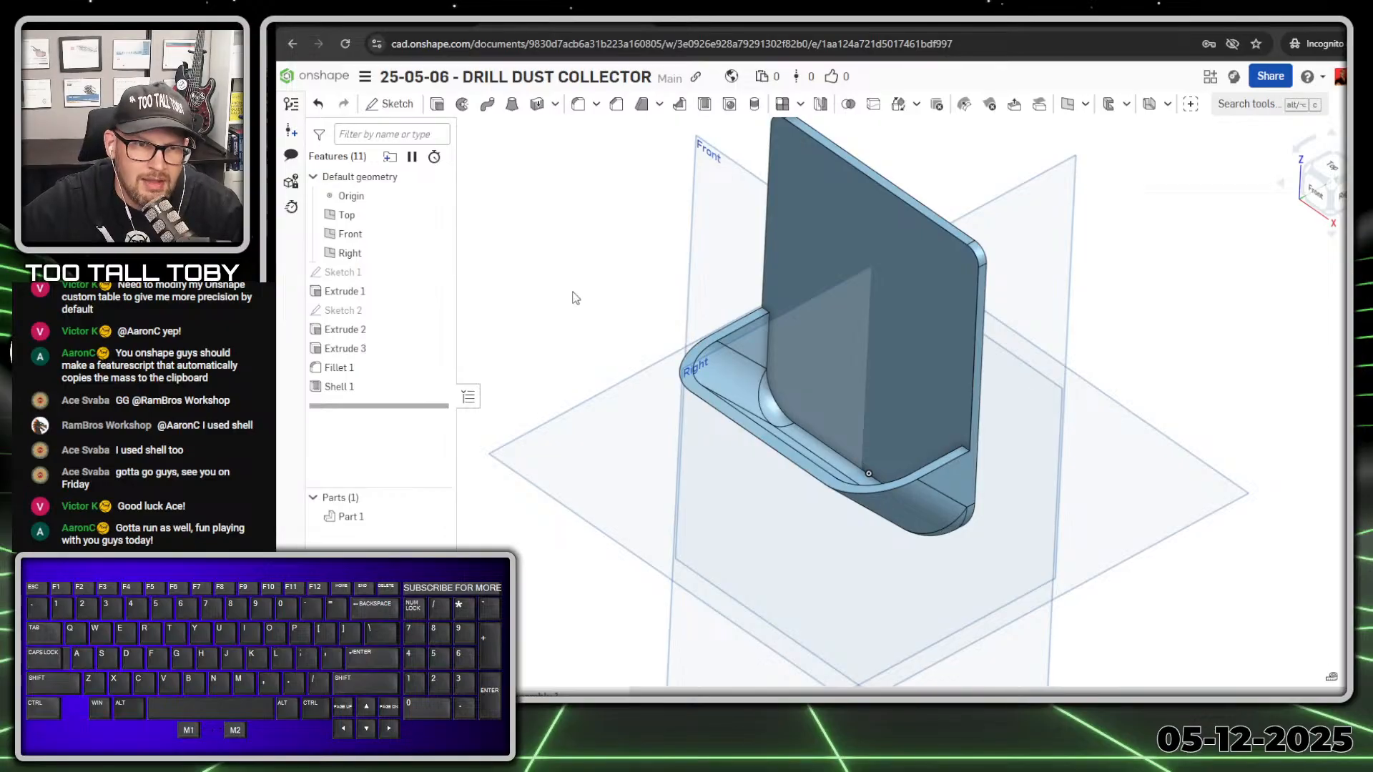
- Delete the Shell feature from the model so the collector is solid again
{"action": "left_click", "coordinate": [573, 296]}
{"action": "left_click", "coordinate": [343, 386]}
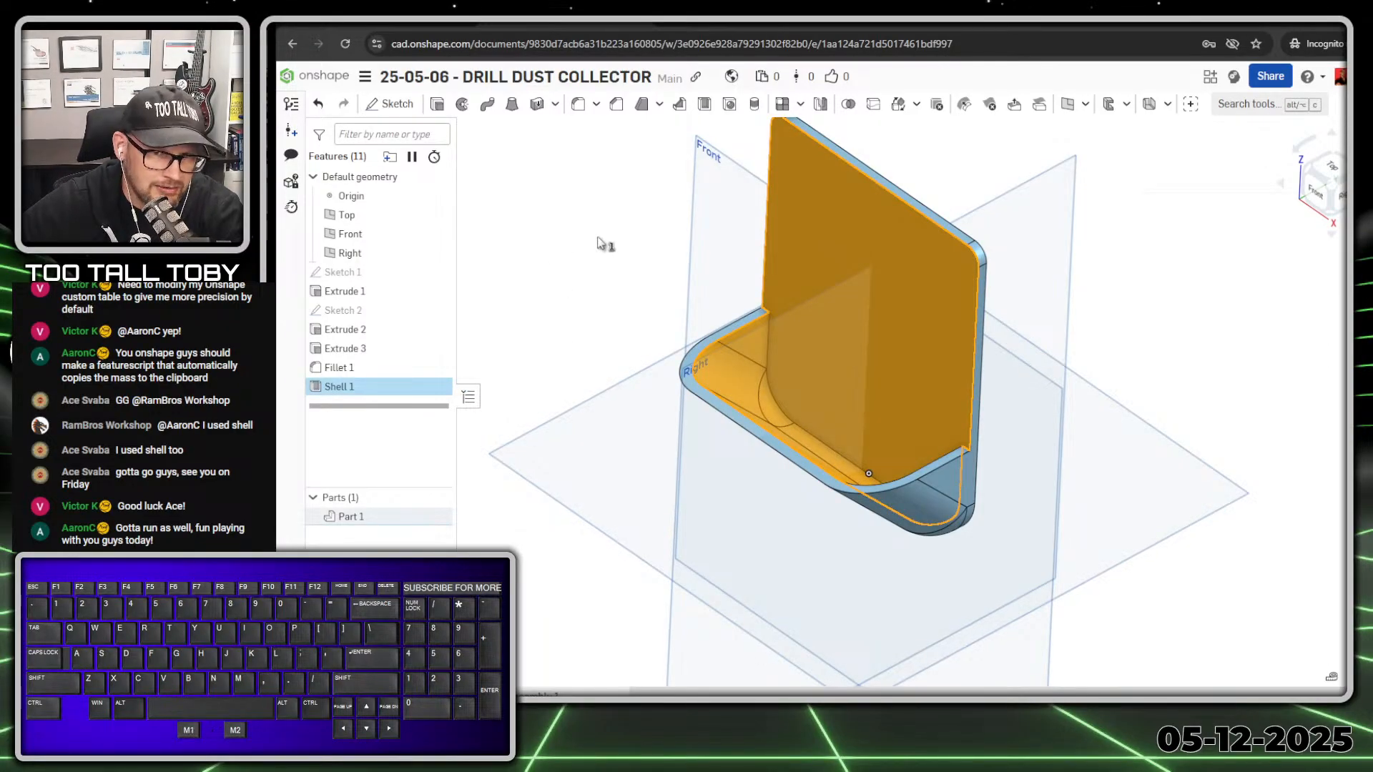
{"action": "key", "text": "Delete"}
{"action": "left_click", "coordinate": [622, 209]}
{"action": "scroll", "coordinate": [698, 330], "scroll_direction": "down", "scroll_amount": 2}
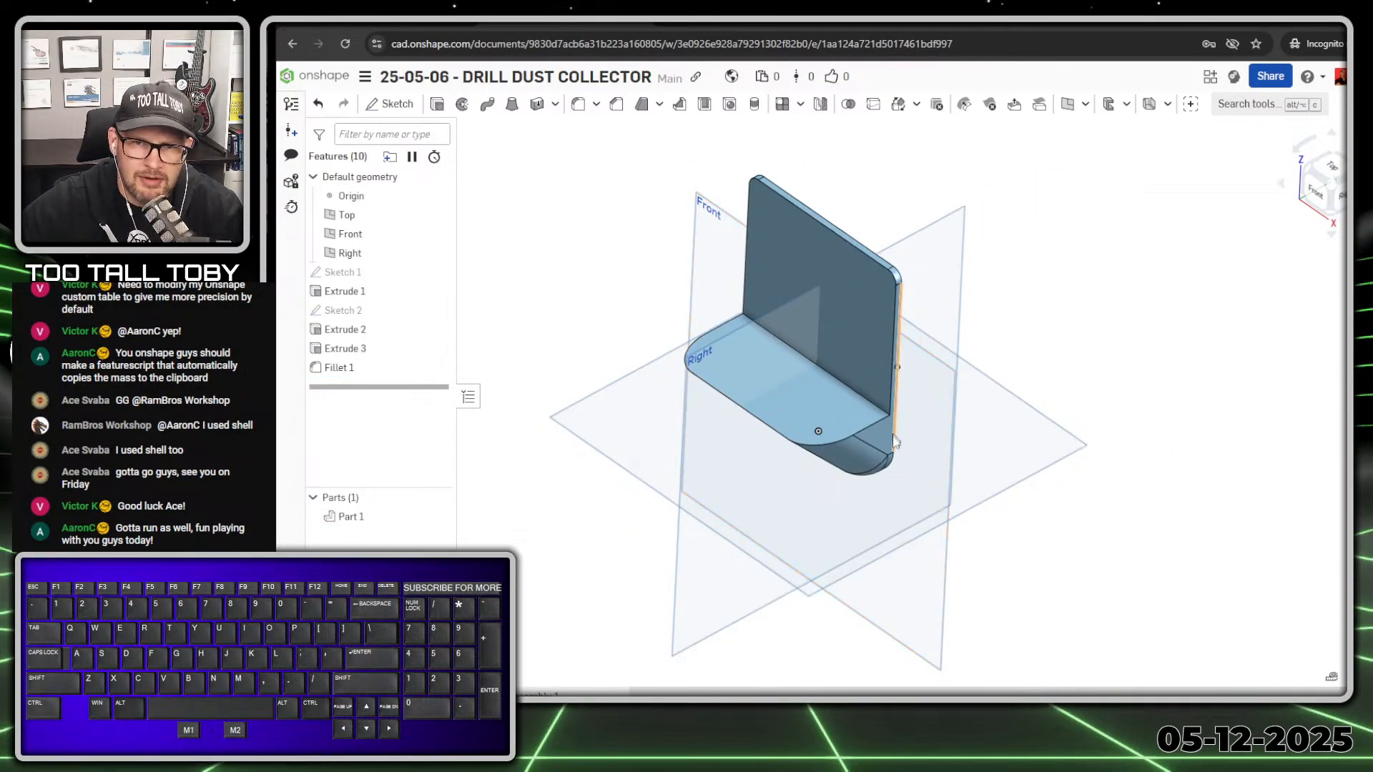
{"action": "scroll", "coordinate": [750, 263], "scroll_direction": "up", "scroll_amount": 2}
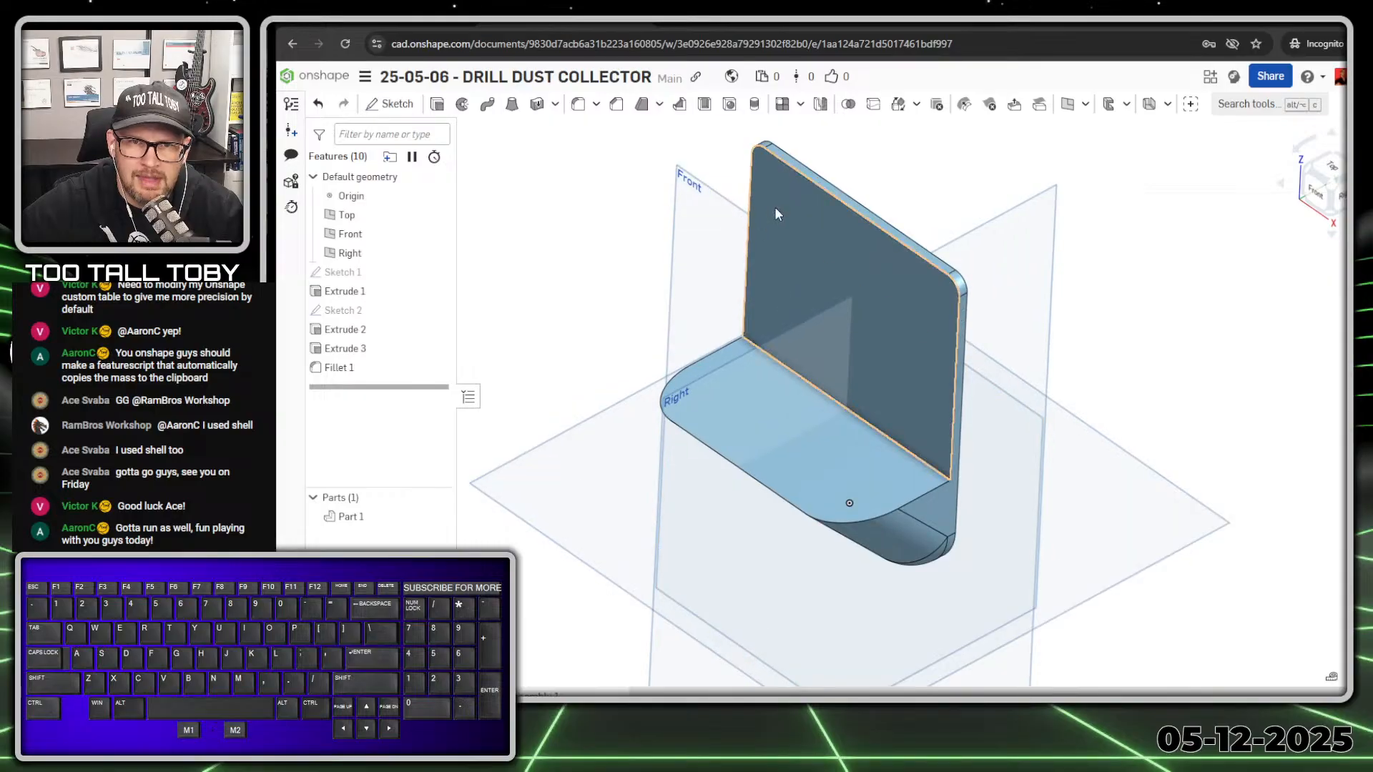
- Create a Plane point construction plane parallel to the Front plane, through a vertex on the back plate's upper front edge
{"action": "middle_click_drag", "start_coordinate": [1047, 414], "coordinate": [953, 404]}
{"action": "left_click", "coordinate": [676, 197]}
{"action": "key", "text": "s"}
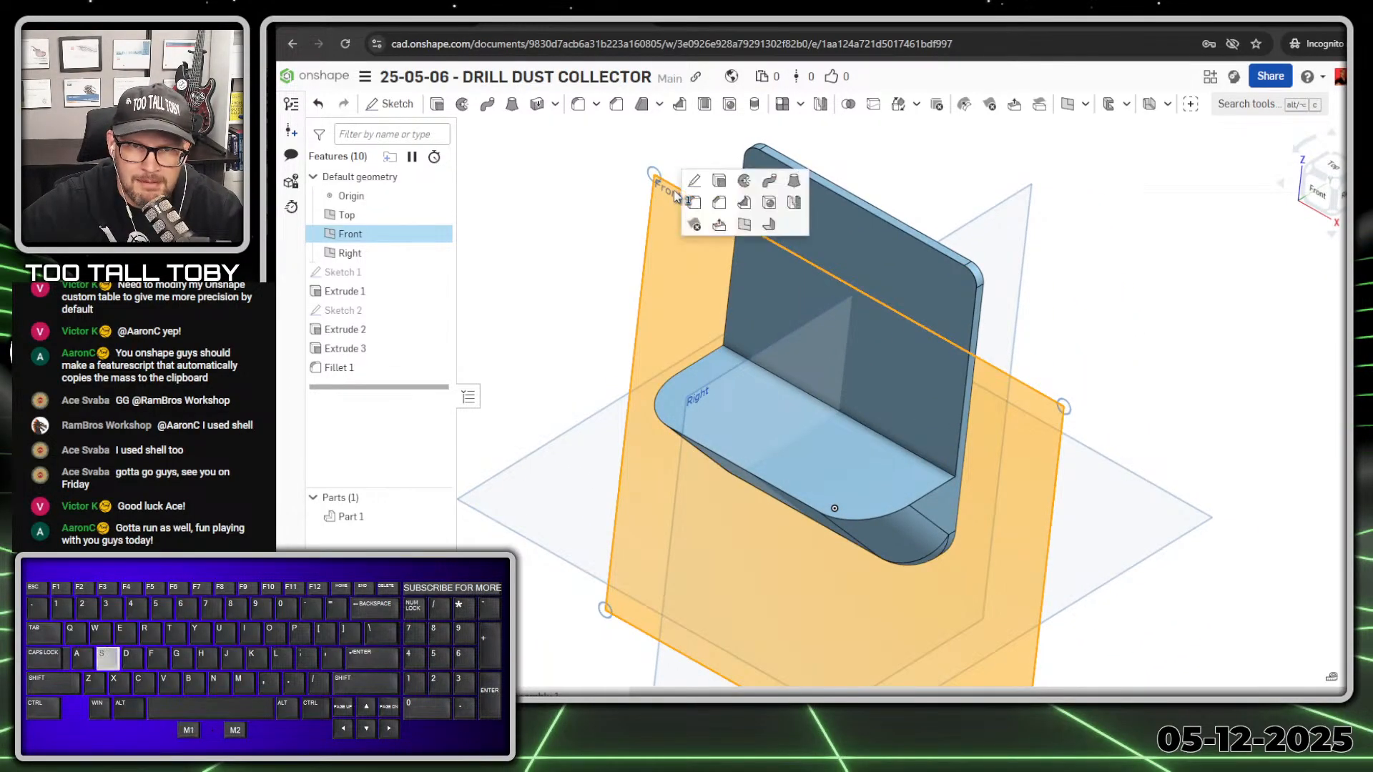
{"action": "left_click", "coordinate": [744, 226]}
{"action": "left_click", "coordinate": [526, 193]}
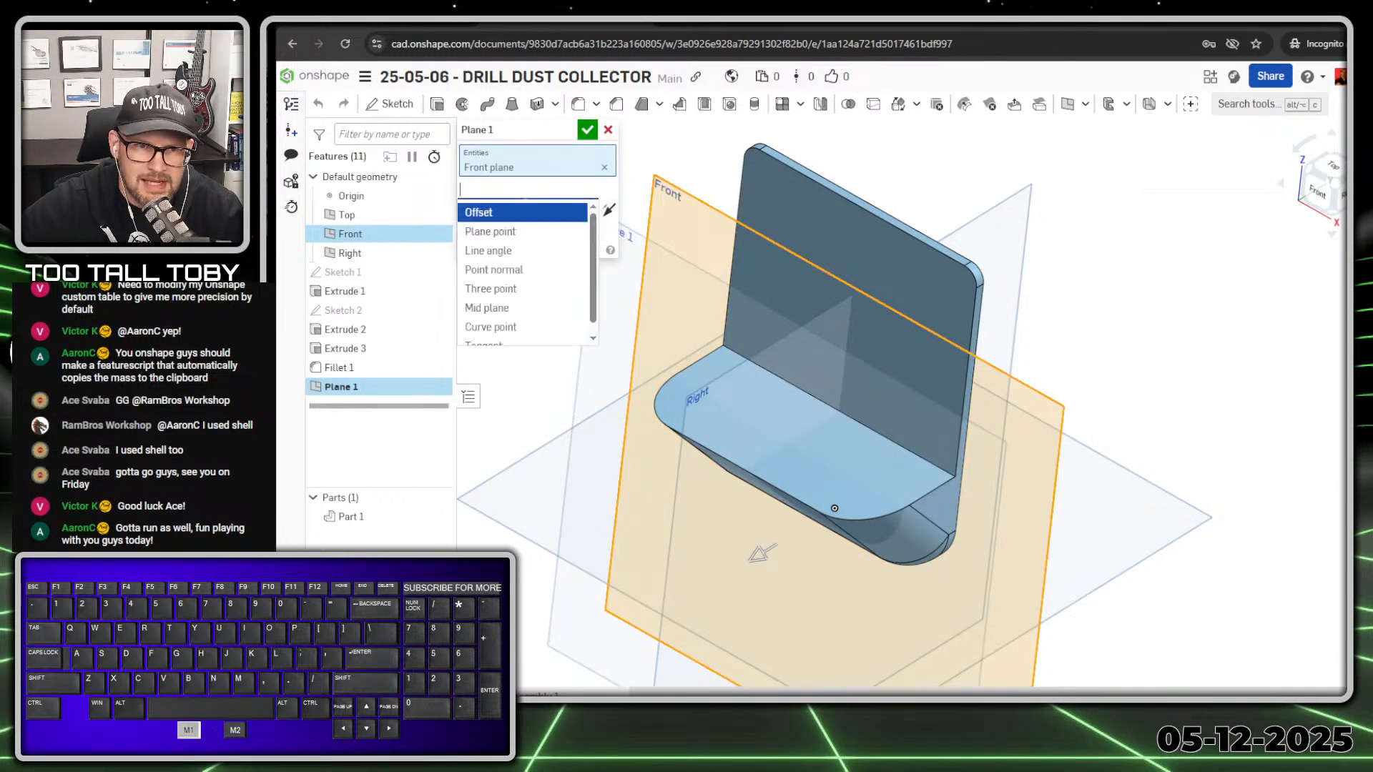
{"action": "left_click", "coordinate": [508, 236]}
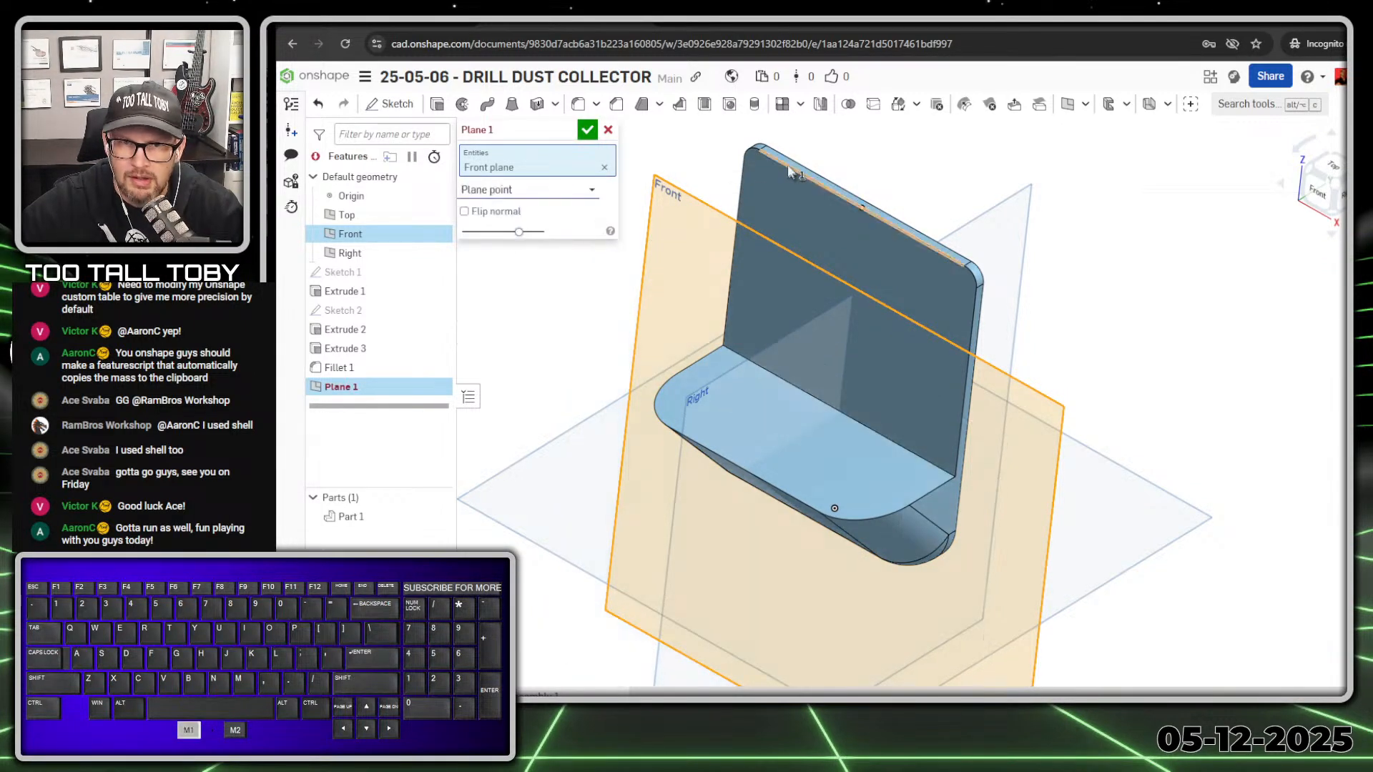
{"action": "left_click", "coordinate": [762, 152]}
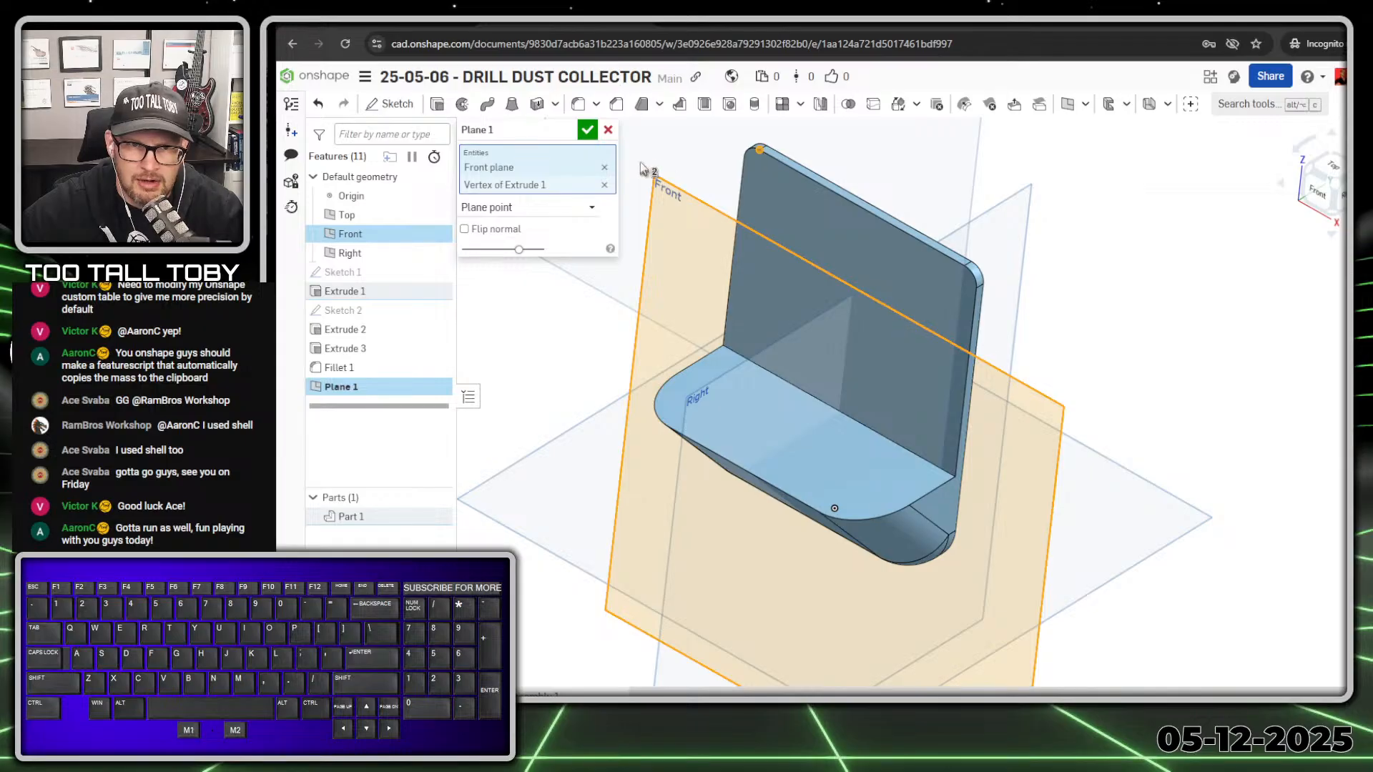
{"action": "left_click", "coordinate": [587, 129]}
{"action": "scroll", "coordinate": [965, 313], "scroll_direction": "down", "scroll_amount": 3}
{"action": "right_click_drag", "start_coordinate": [965, 313], "coordinate": [996, 288]}
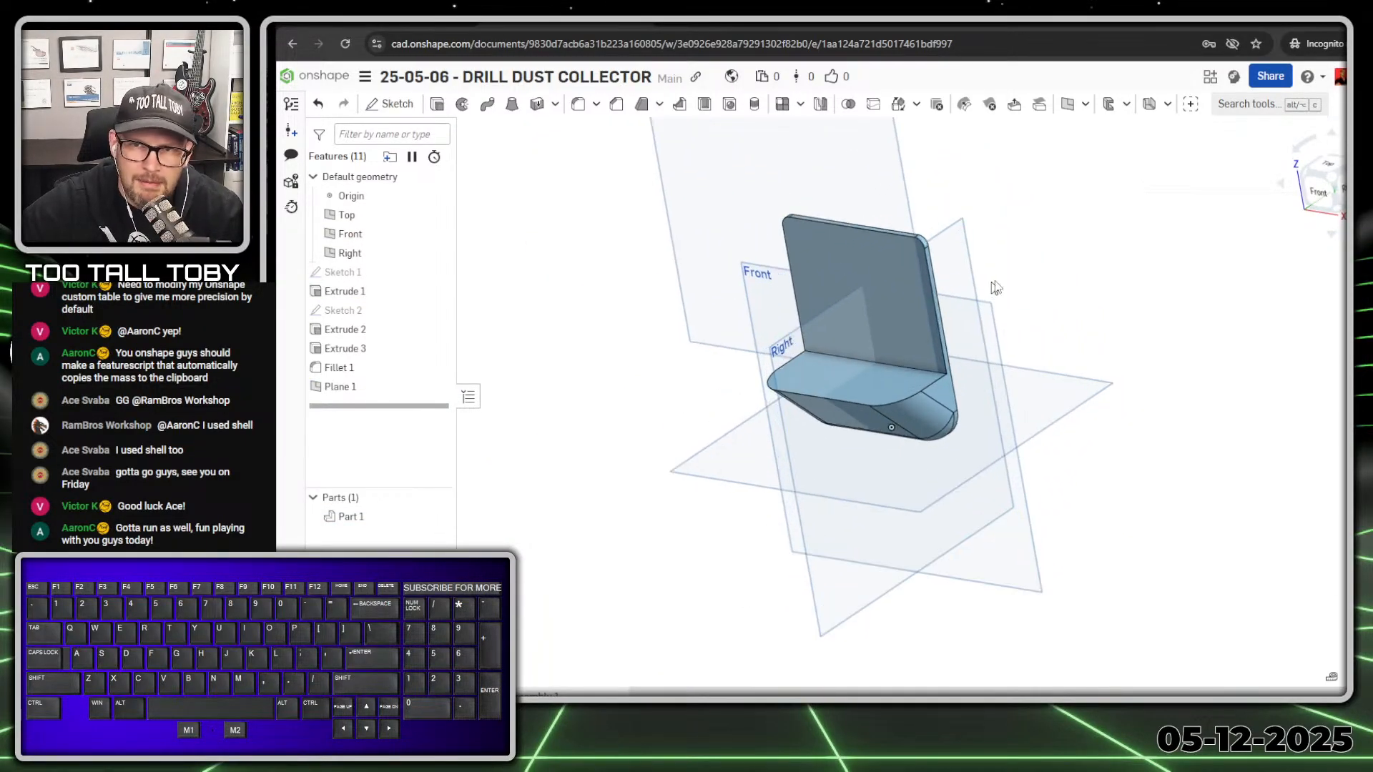
- Split the part with the new construction plane, keeping both sides so the collector and back plate are separate
{"action": "left_click", "coordinate": [1247, 105]}
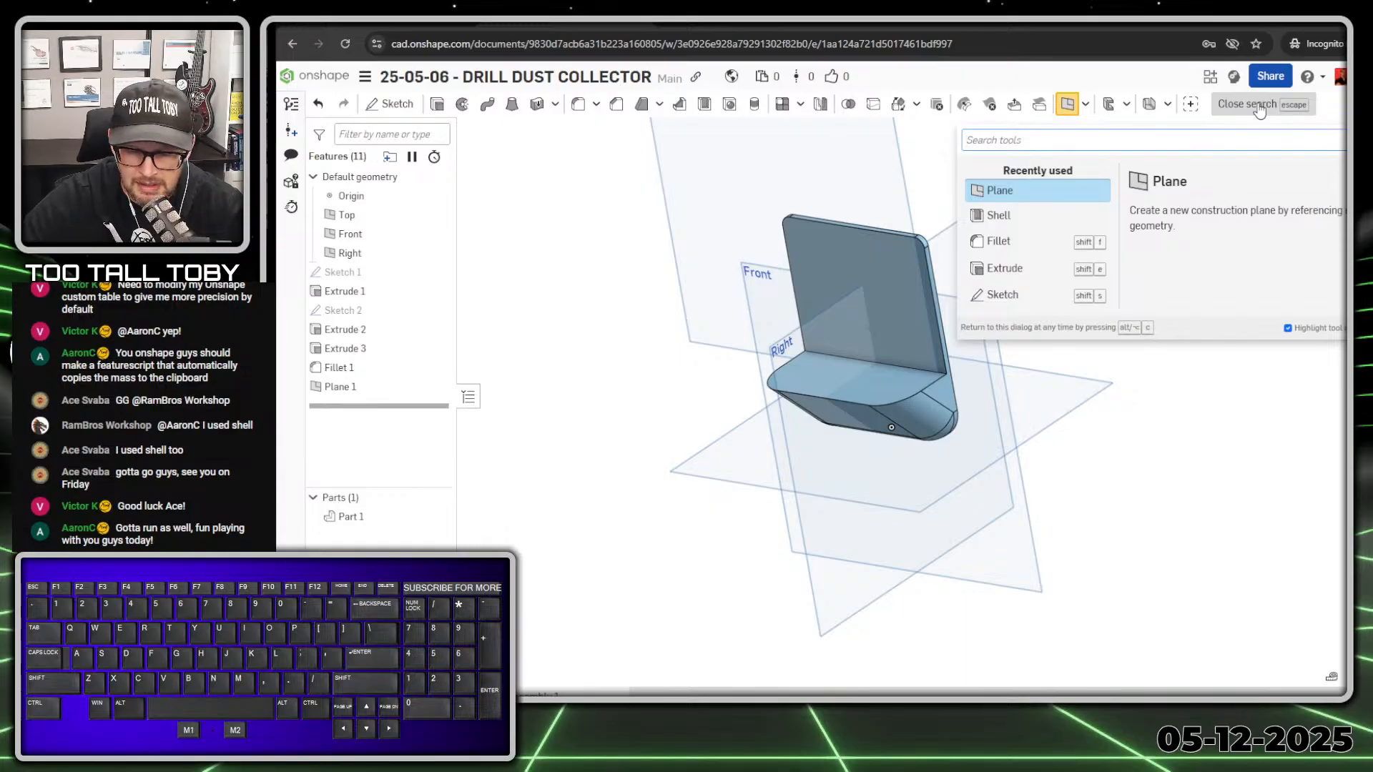
{"action": "type", "text": "split"}
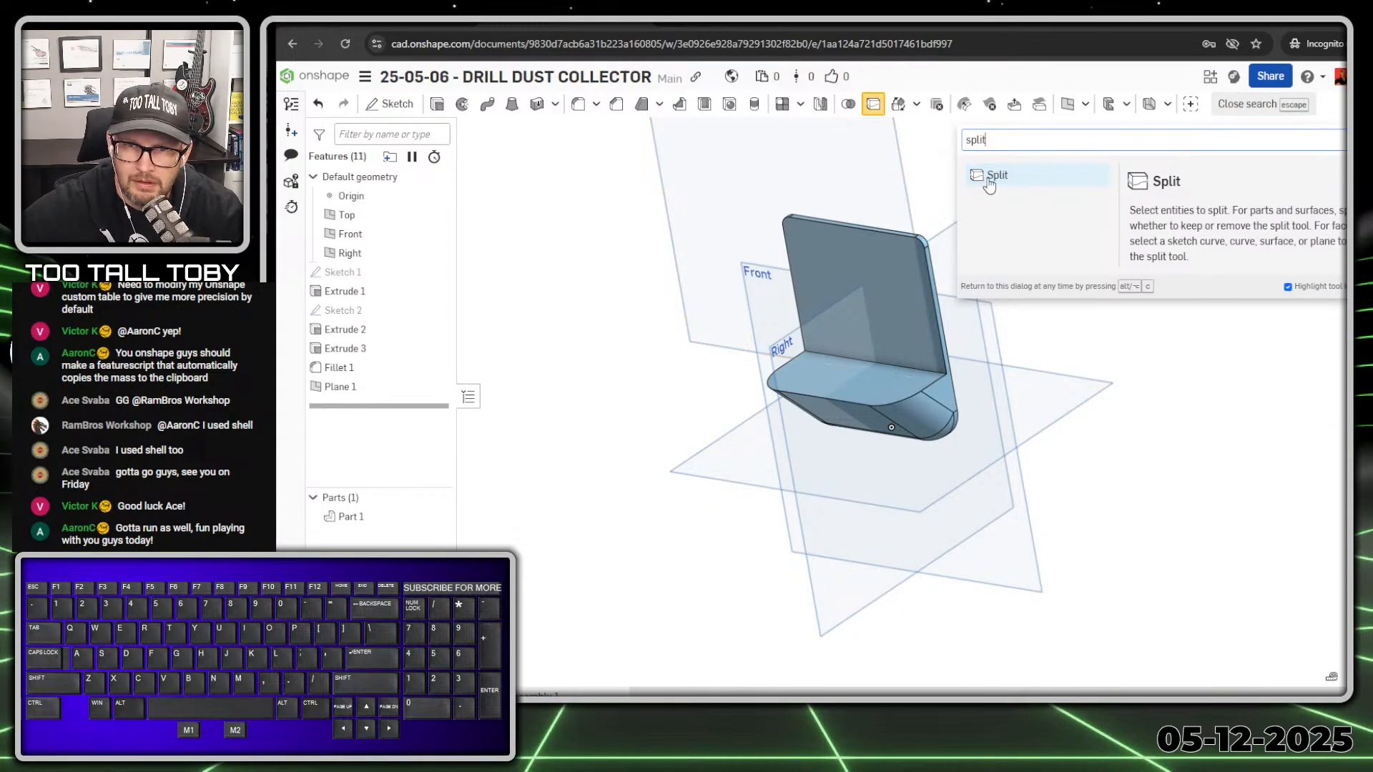
{"action": "left_click", "coordinate": [1000, 176]}
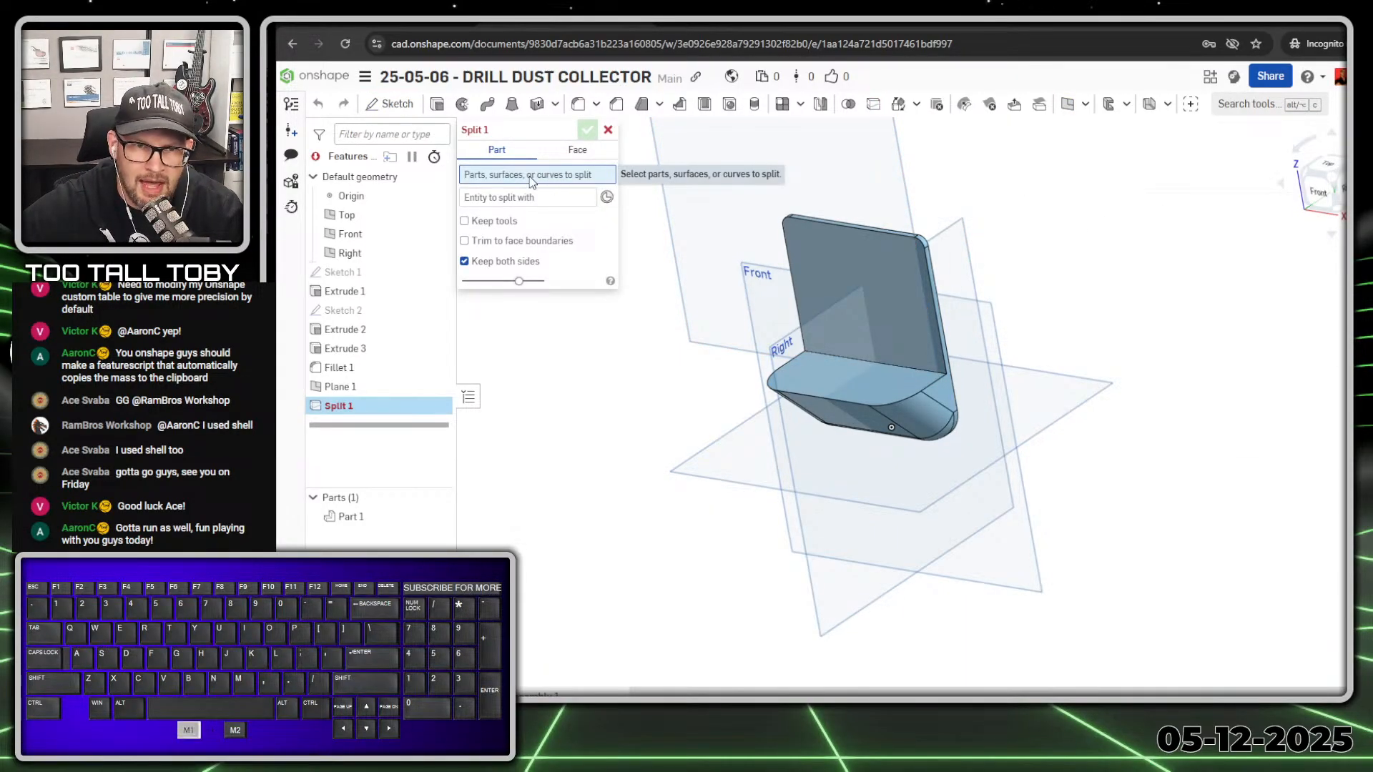
{"action": "left_click", "coordinate": [894, 286]}
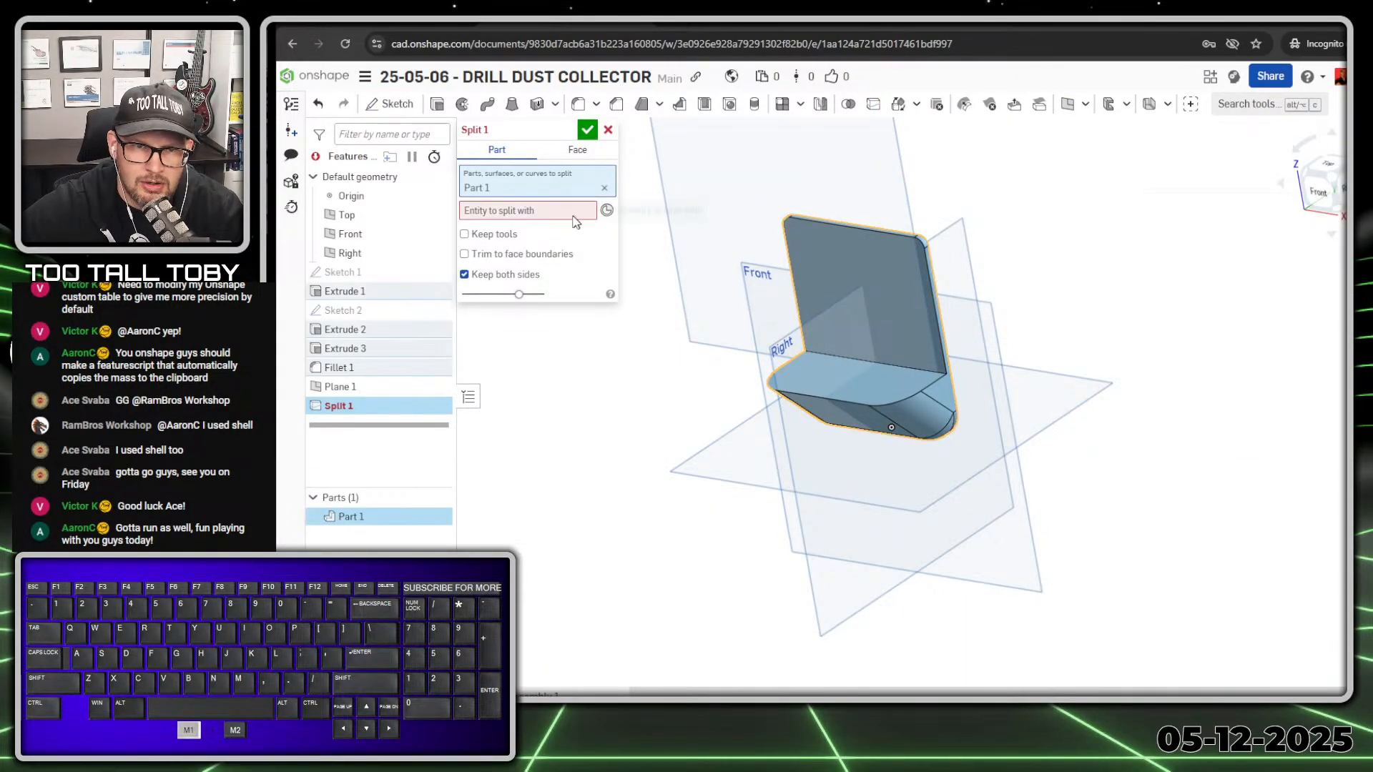
{"action": "left_click", "coordinate": [901, 173]}
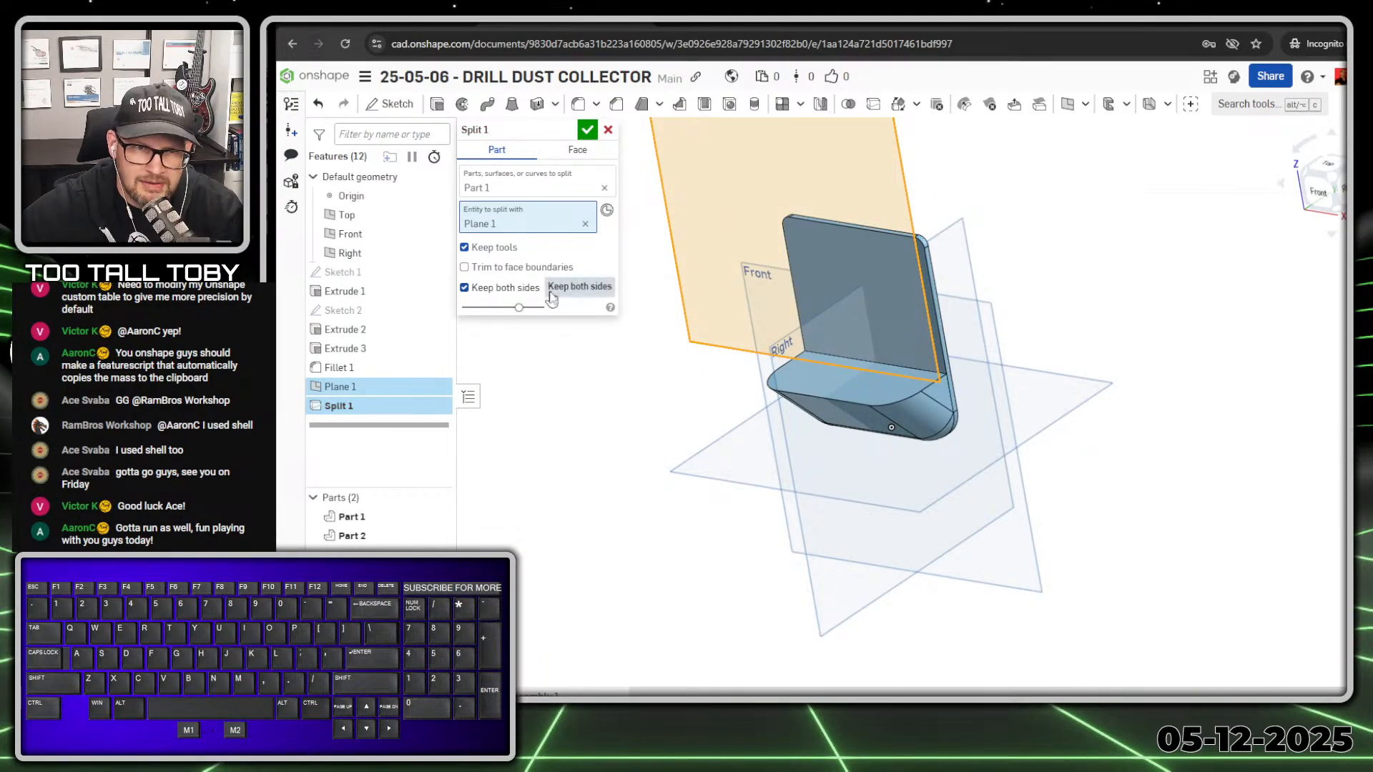
{"action": "left_click", "coordinate": [587, 131]}
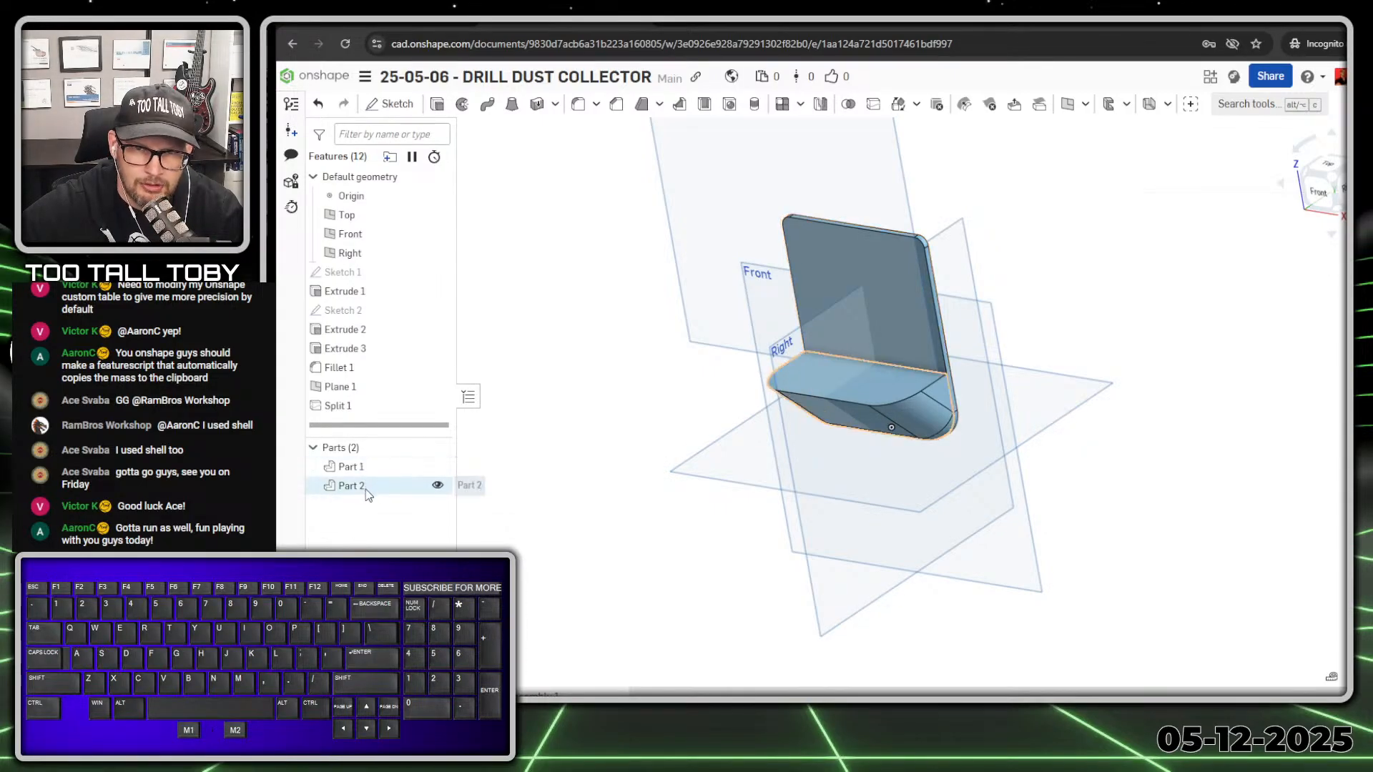
- Hide the back plate part to expose the collector's rear face
{"action": "left_click", "coordinate": [437, 465]}
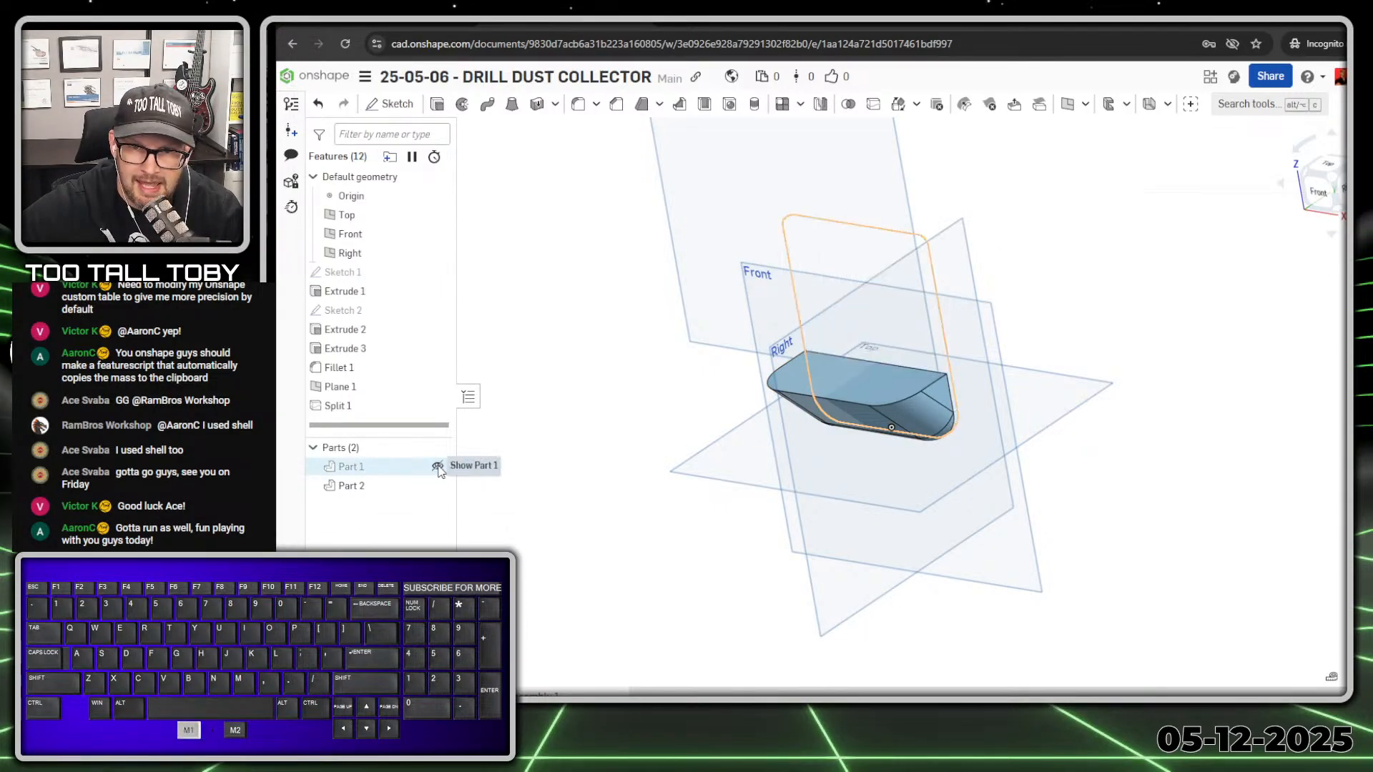
{"action": "right_click_drag", "start_coordinate": [870, 489], "coordinate": [793, 509]}
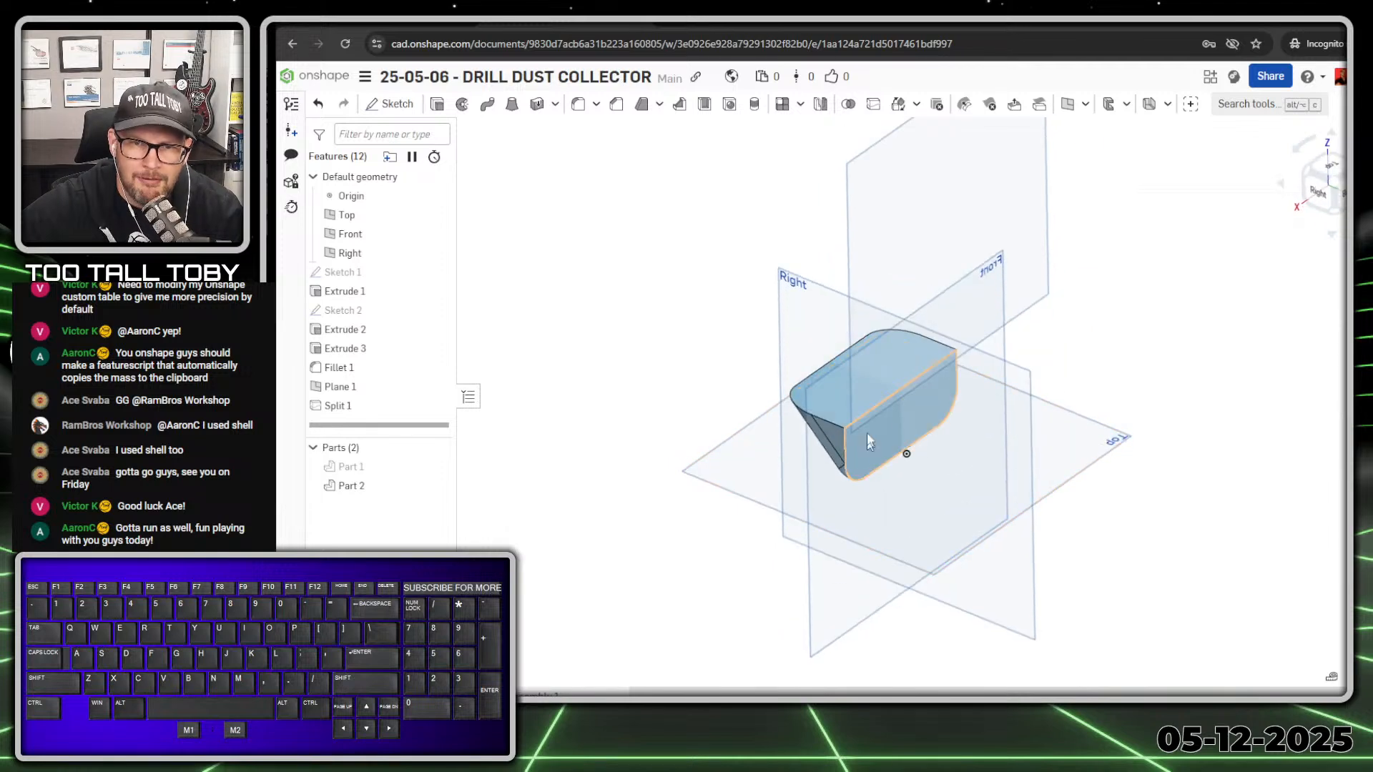
{"action": "scroll", "coordinate": [907, 415], "scroll_direction": "up", "scroll_amount": 2}
- Shell the collector to a 3 mm thickness, removing its flat top face and its rear face
{"action": "left_click", "coordinate": [704, 104]}
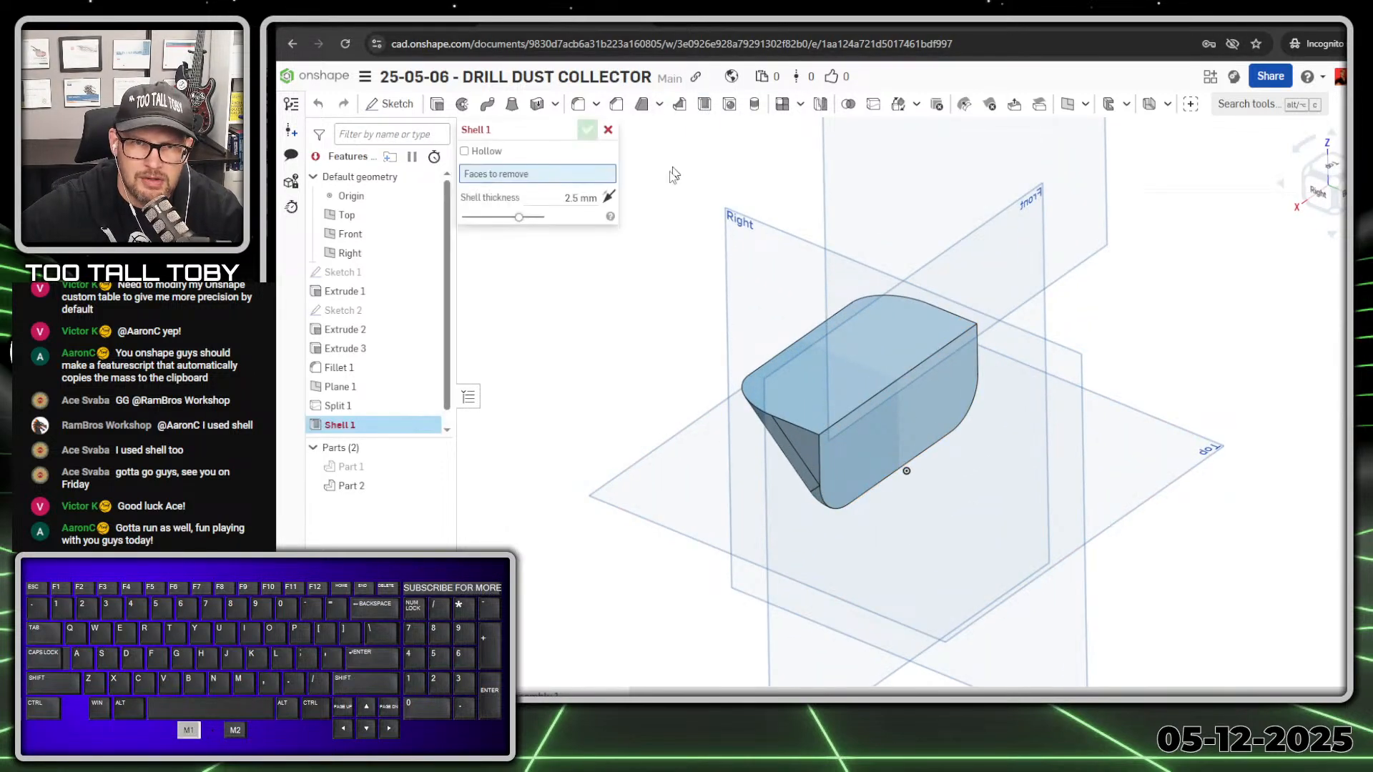
{"action": "left_click", "coordinate": [580, 198]}
{"action": "type", "text": "3"}
{"action": "key", "text": "Return"}
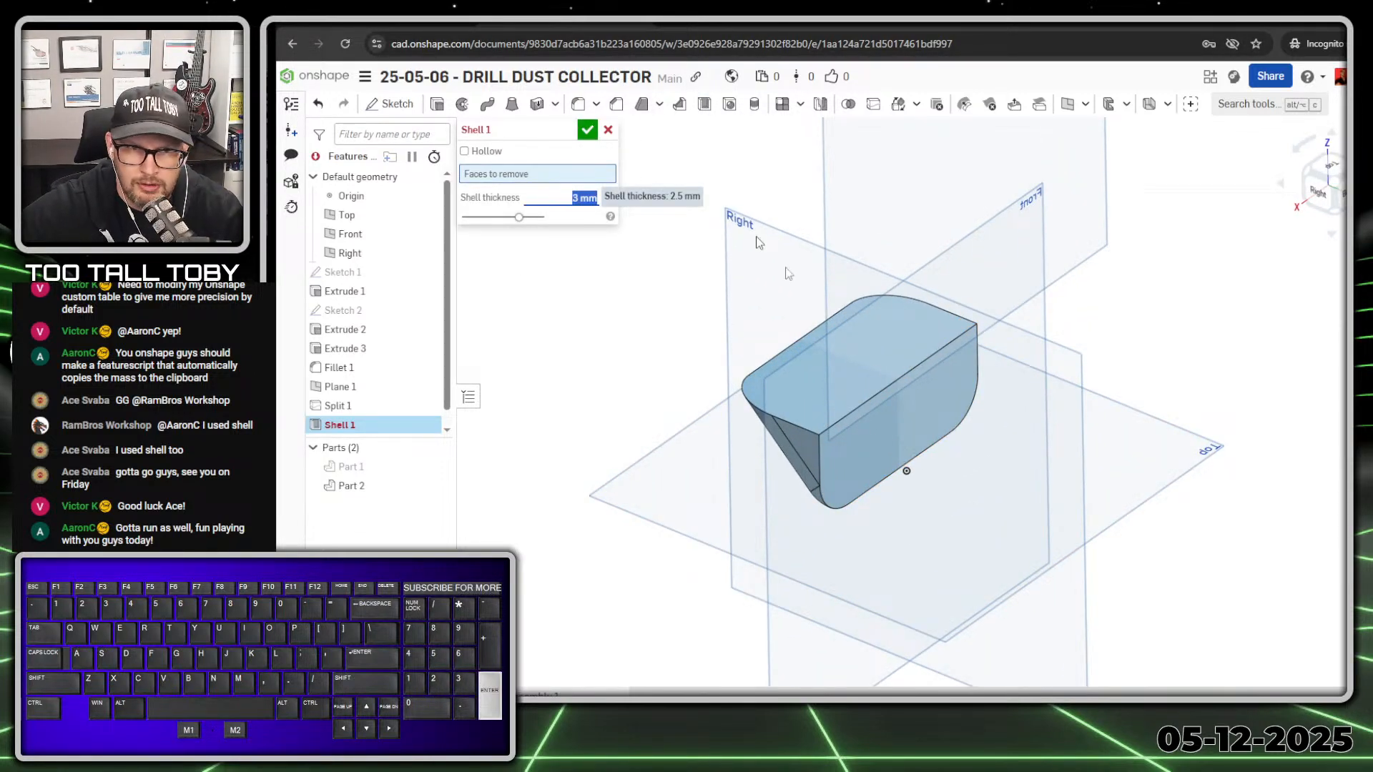
{"action": "left_click", "coordinate": [877, 423]}
{"action": "left_click", "coordinate": [875, 424]}
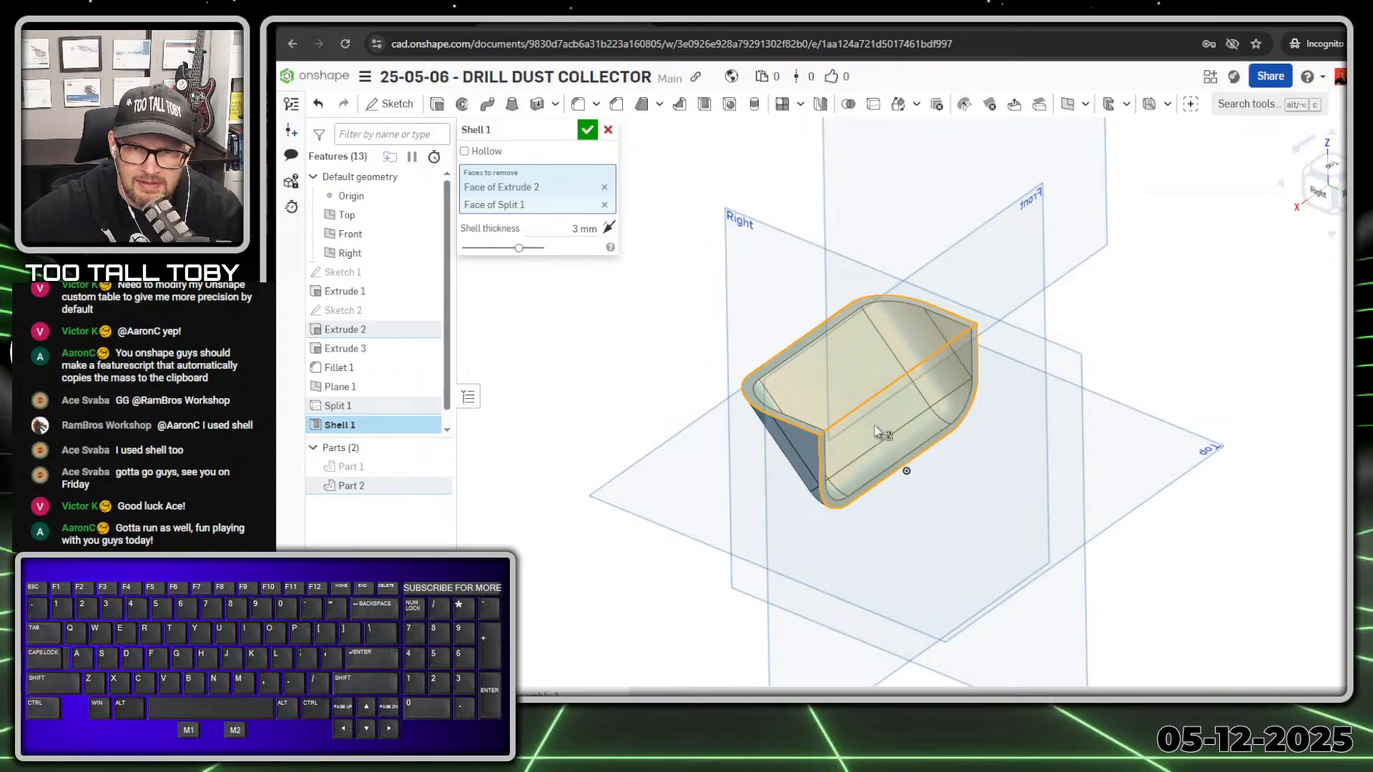
{"action": "left_click", "coordinate": [587, 130]}
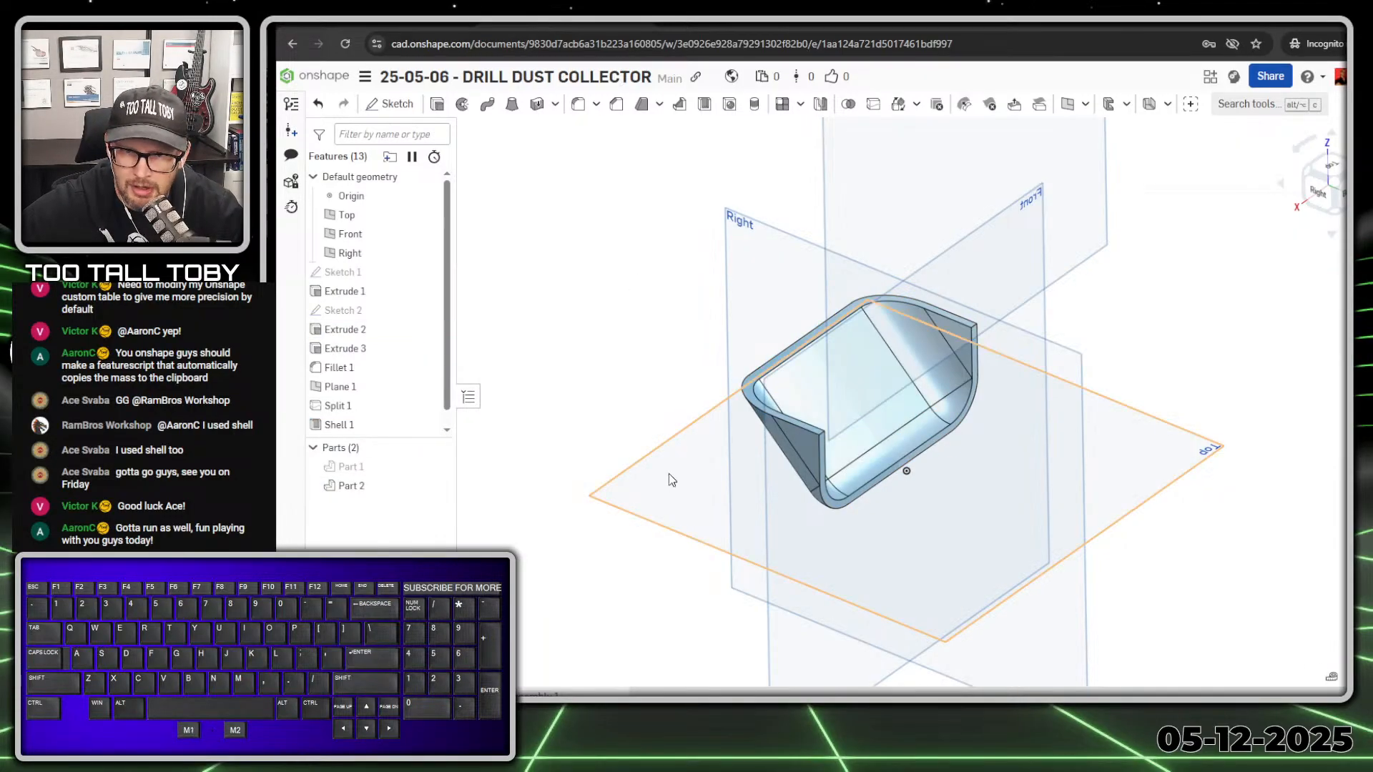
- Show the back plate part again and unite it with the shelled collector using a Boolean union
{"action": "right_click_drag", "start_coordinate": [668, 473], "coordinate": [774, 478]}
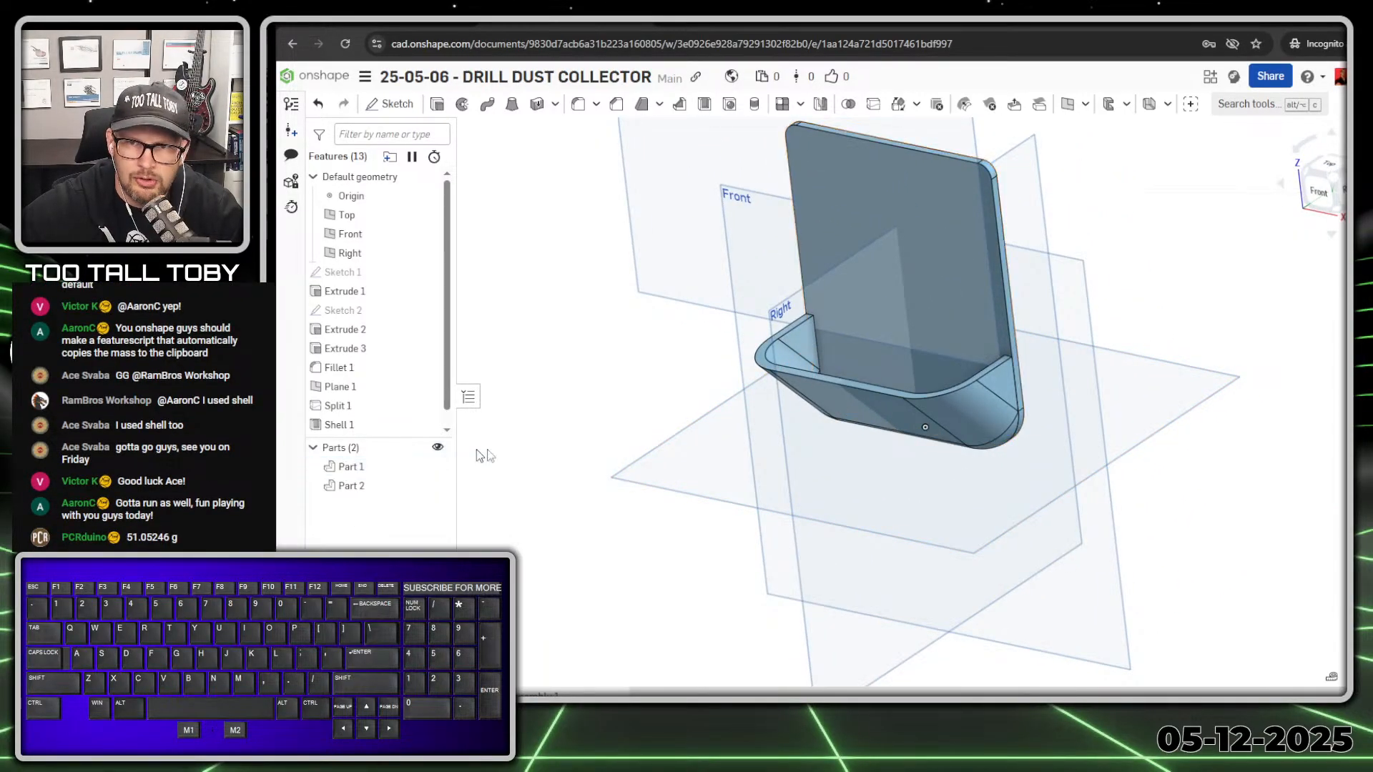
{"action": "left_click", "coordinate": [1236, 105]}
{"action": "type", "text": "bool"}
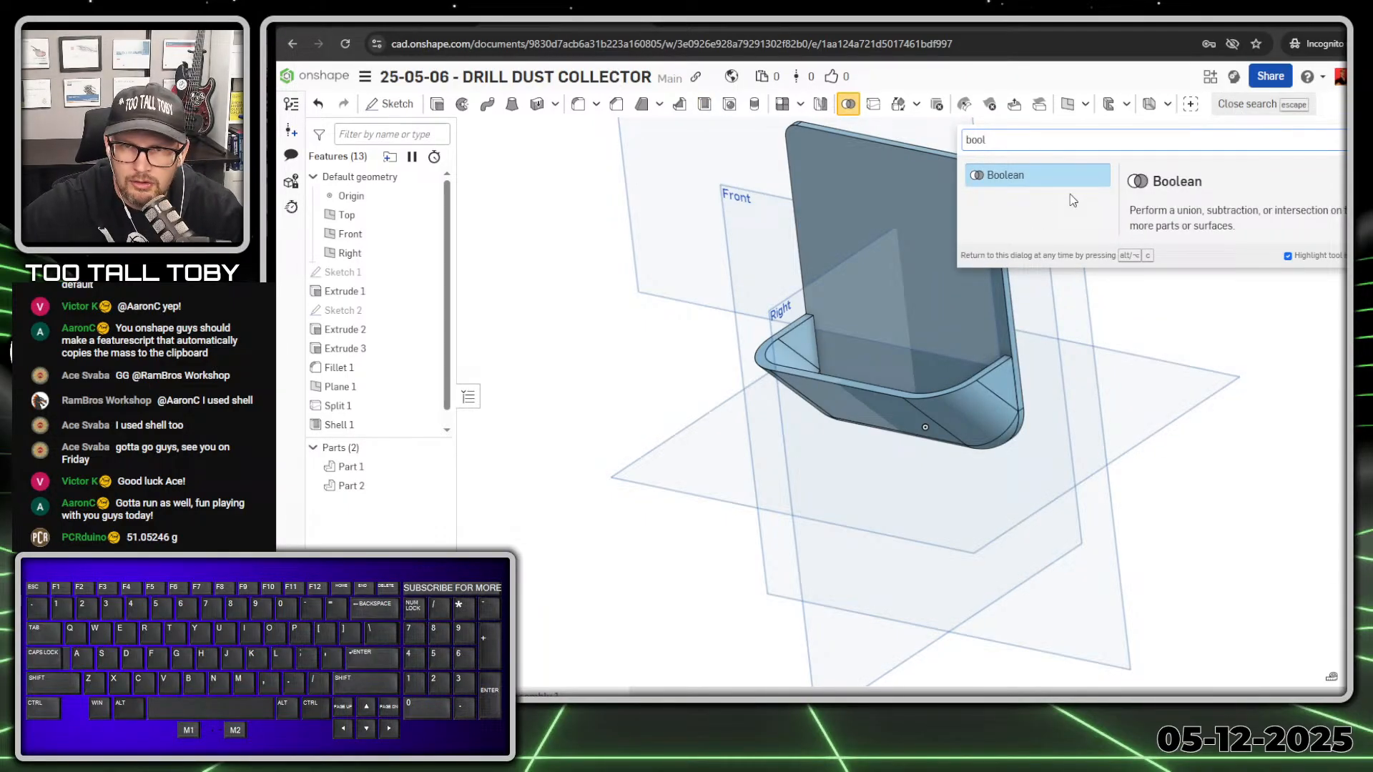
{"action": "left_click", "coordinate": [1058, 178]}
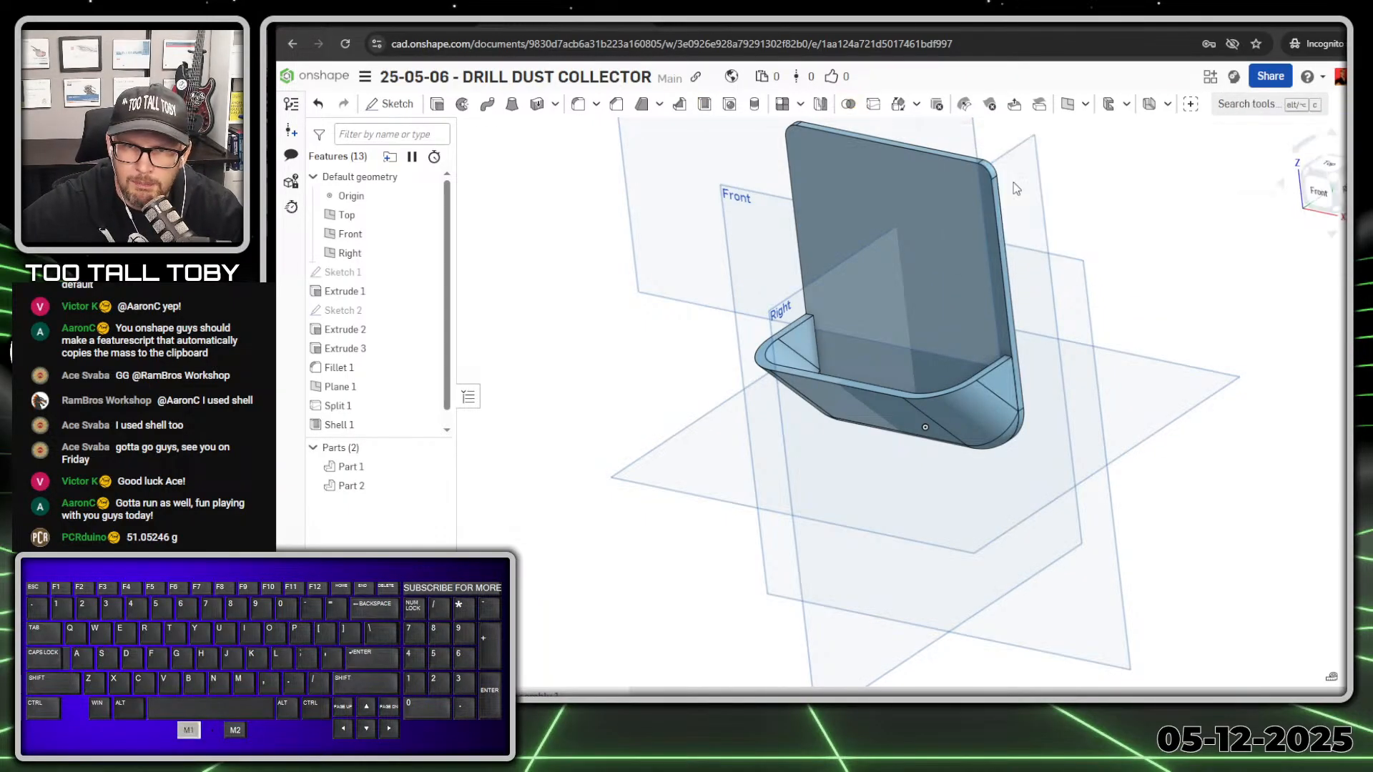
{"action": "left_click", "coordinate": [897, 229]}
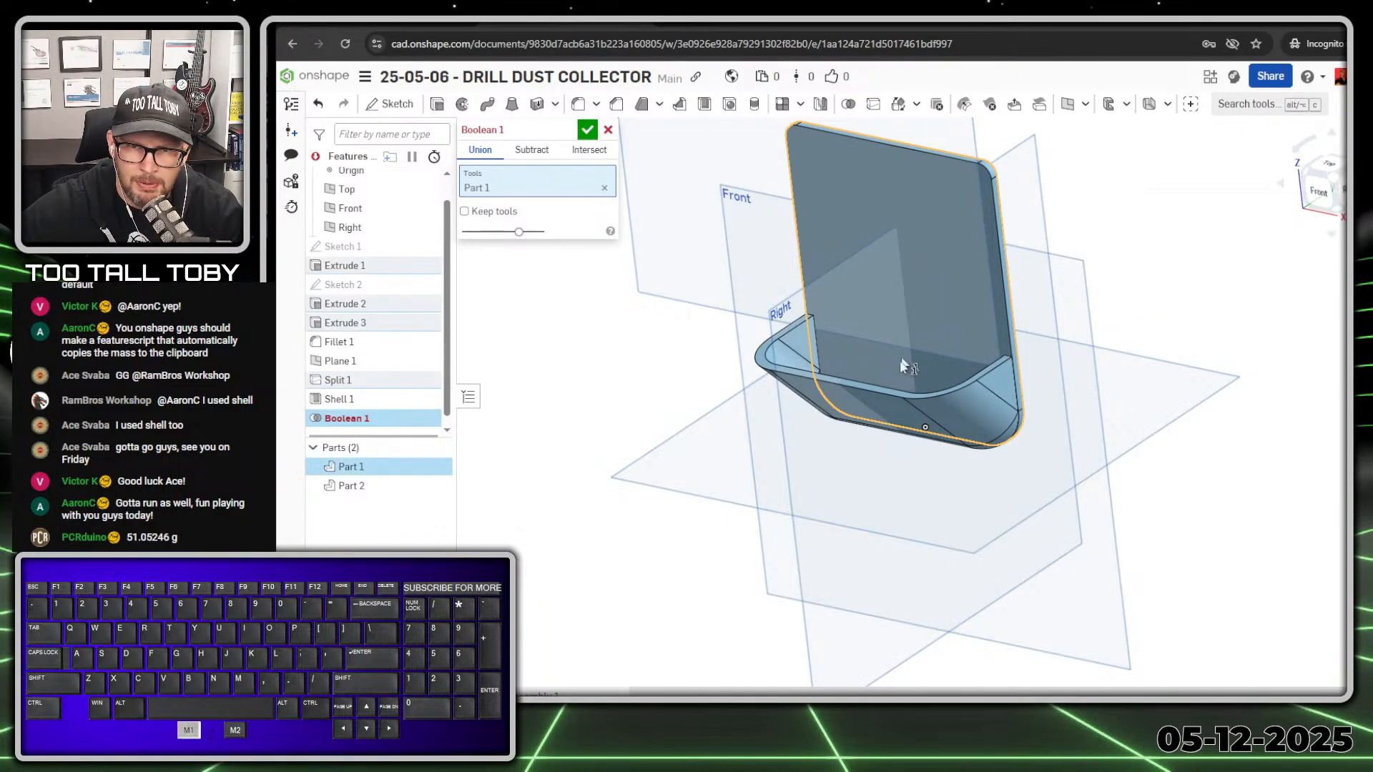
{"action": "left_click", "coordinate": [878, 397]}
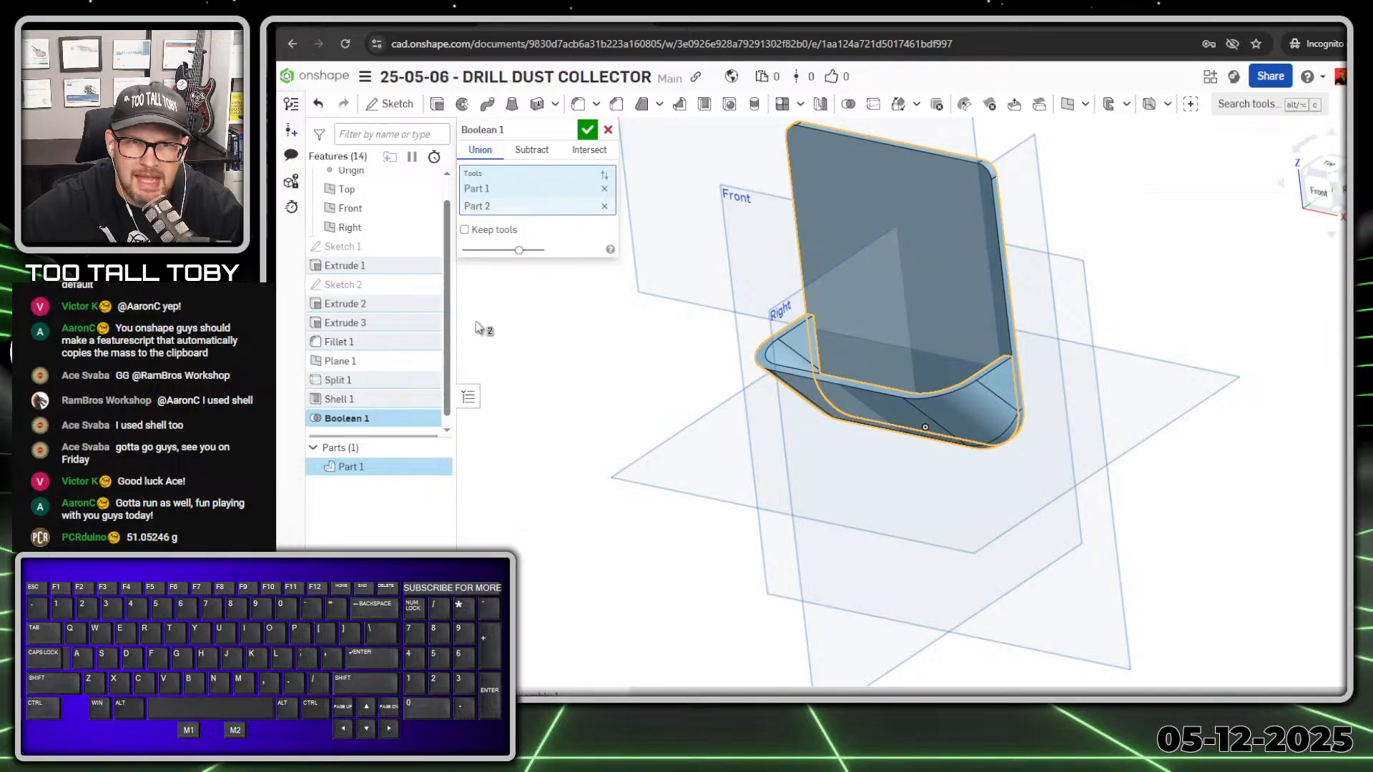
{"action": "left_click", "coordinate": [587, 133]}
- Mark the back plate's thickness with arrows and the label "5mm" on a magnified view, and outline the plate's front face
{"action": "right_click_drag", "start_coordinate": [639, 361], "coordinate": [1022, 236]}
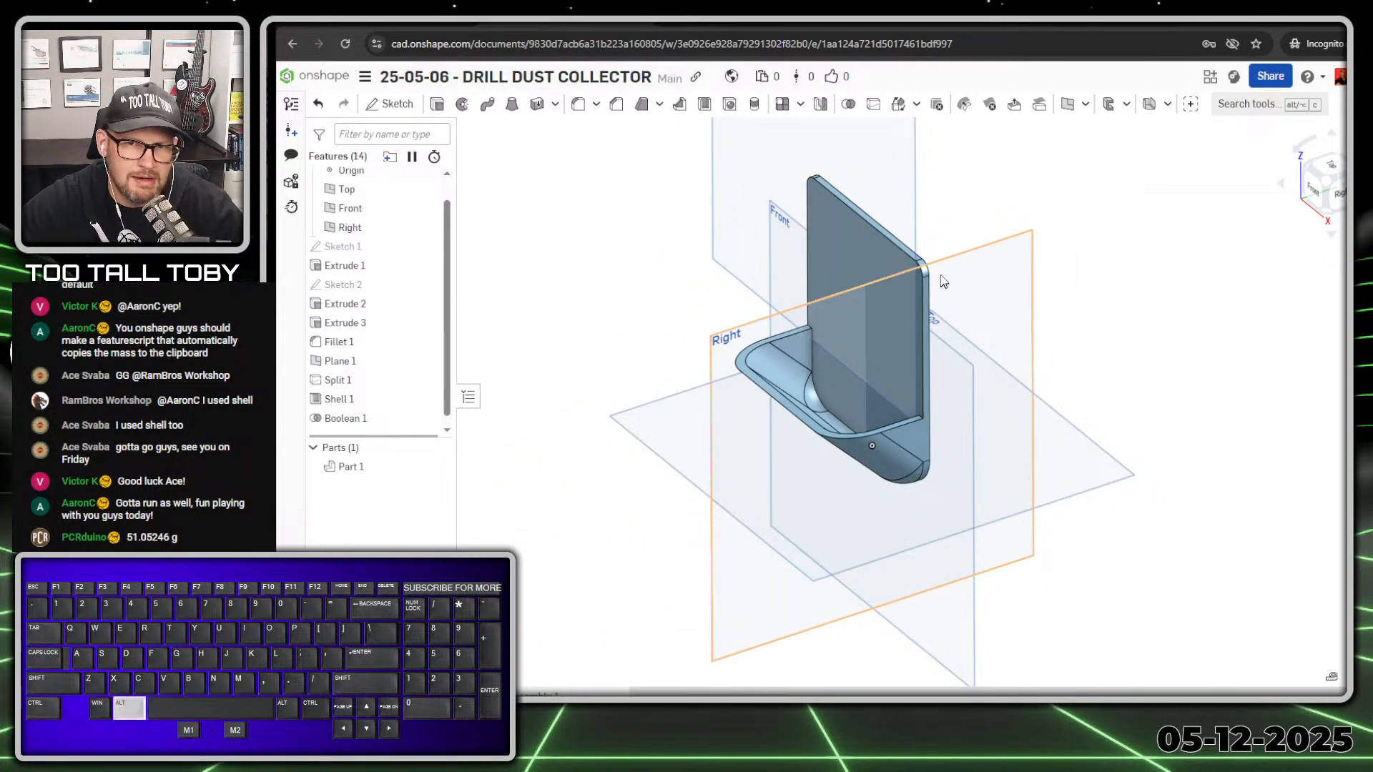
{"action": "key", "text": "alt+1"}
{"action": "left_click", "coordinate": [937, 247]}
{"action": "left_click_drag", "start_coordinate": [815, 228], "coordinate": [727, 256], "text": "ctrl+shift"}
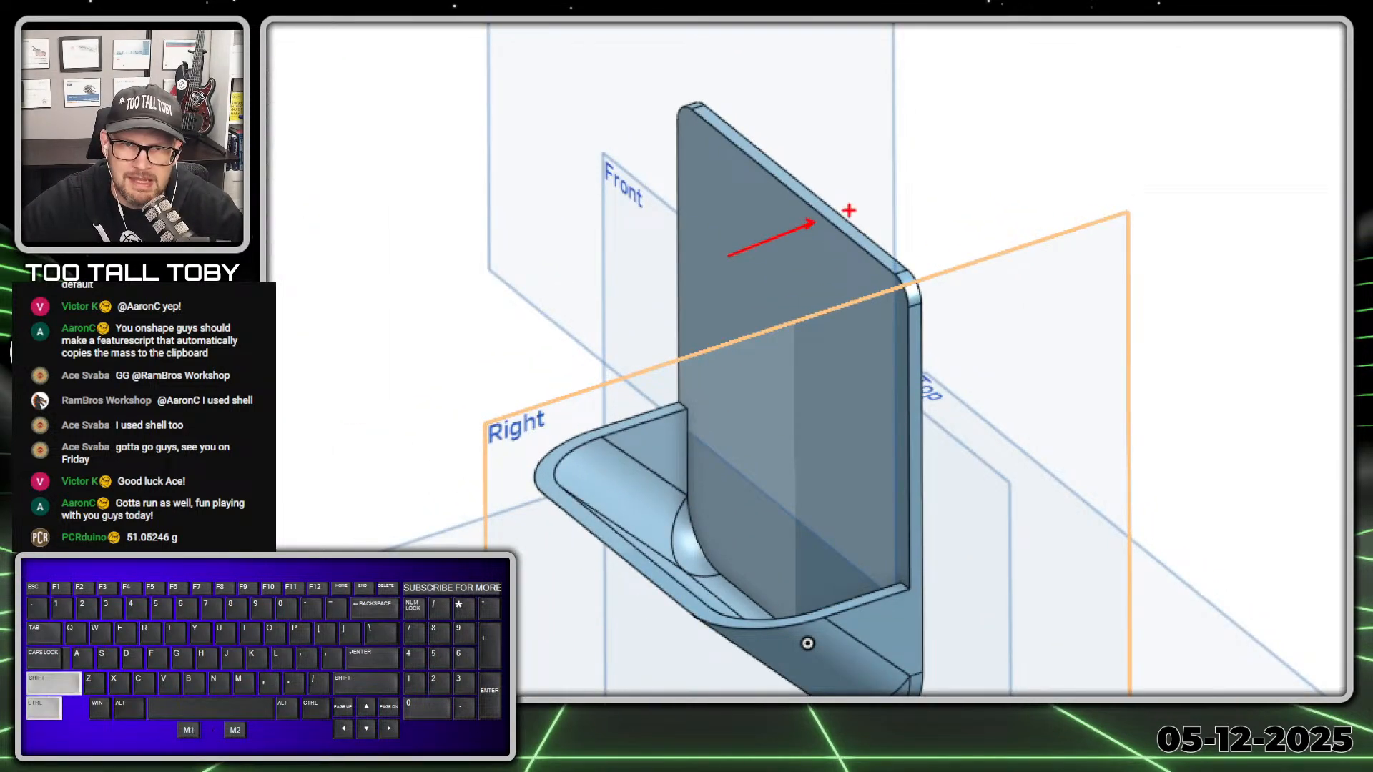
{"action": "left_click_drag", "start_coordinate": [849, 209], "coordinate": [929, 186], "text": "ctrl+shift"}
{"action": "type", "text": "t"}
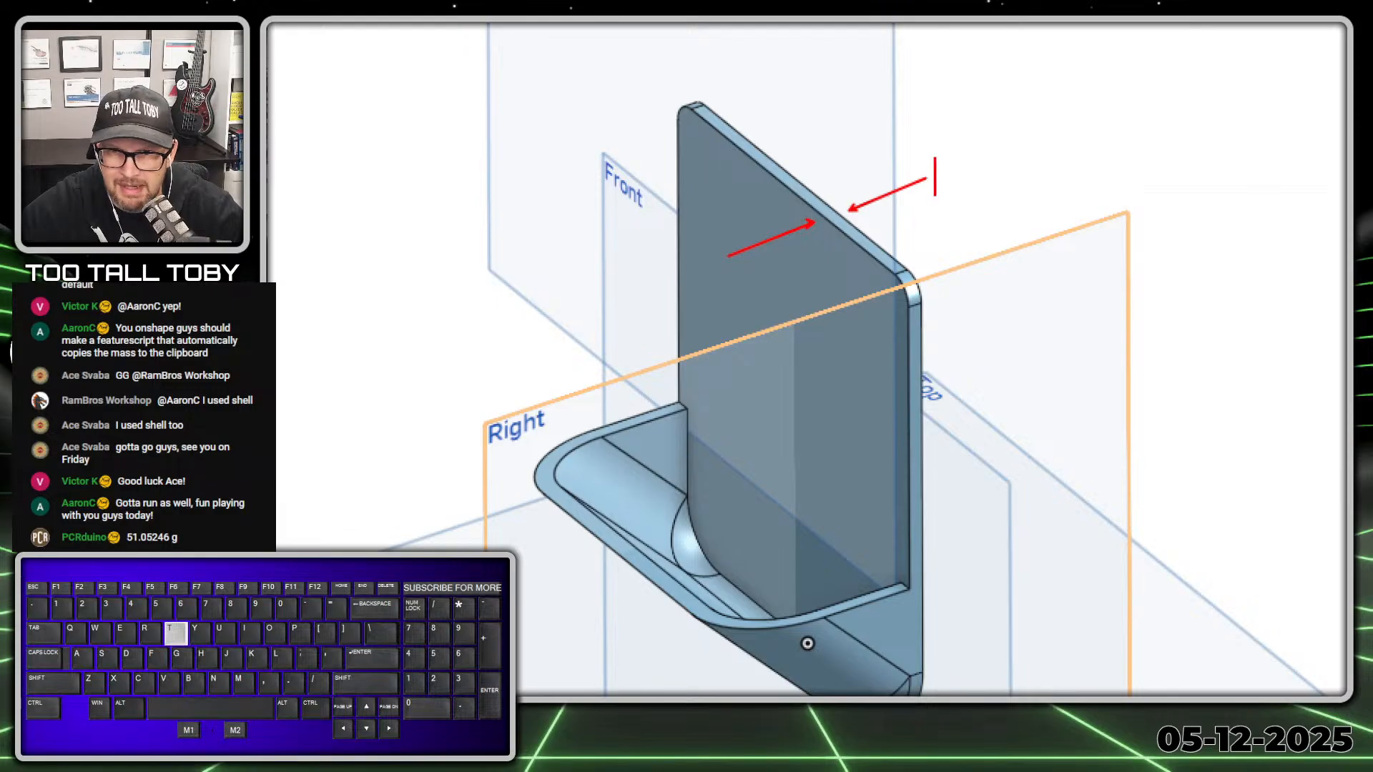
{"action": "type", "text": "5mm"}
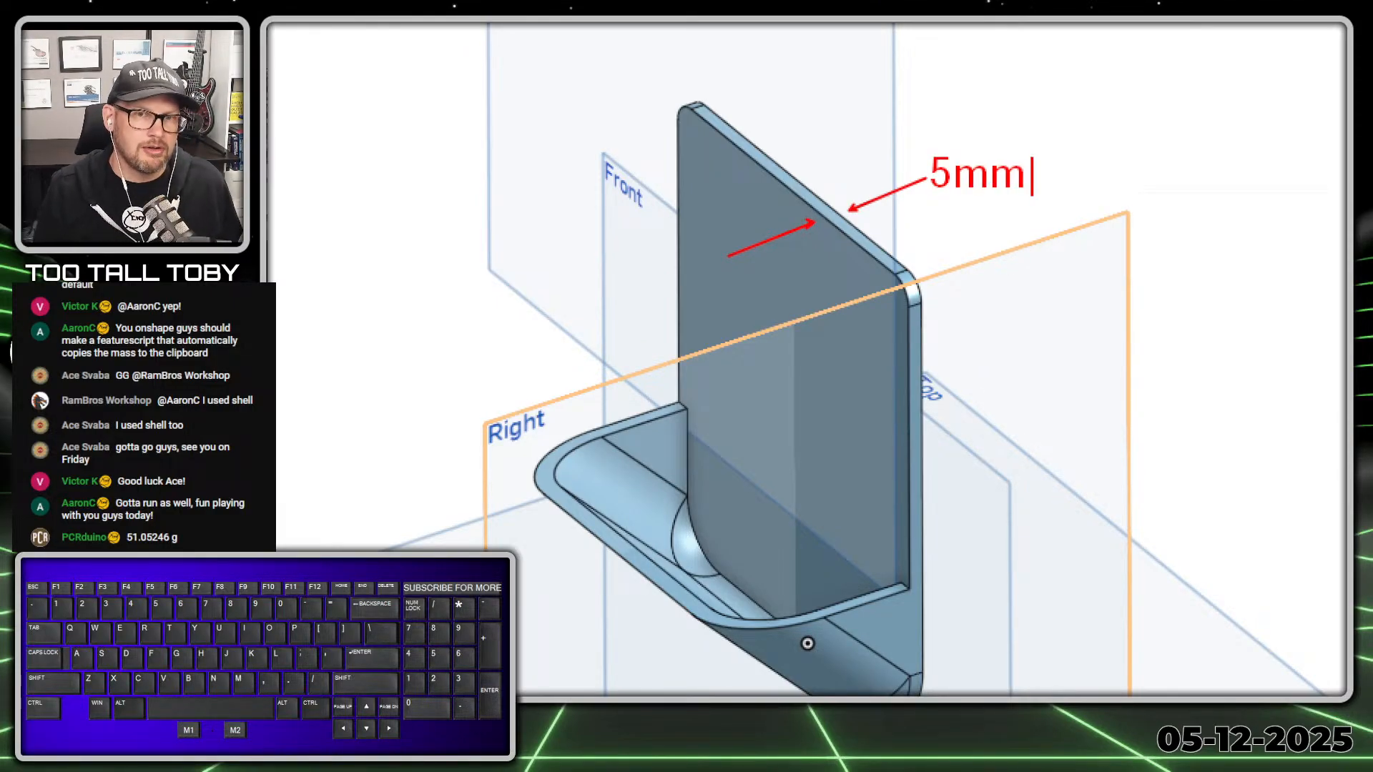
{"action": "left_click", "coordinate": [1026, 149]}
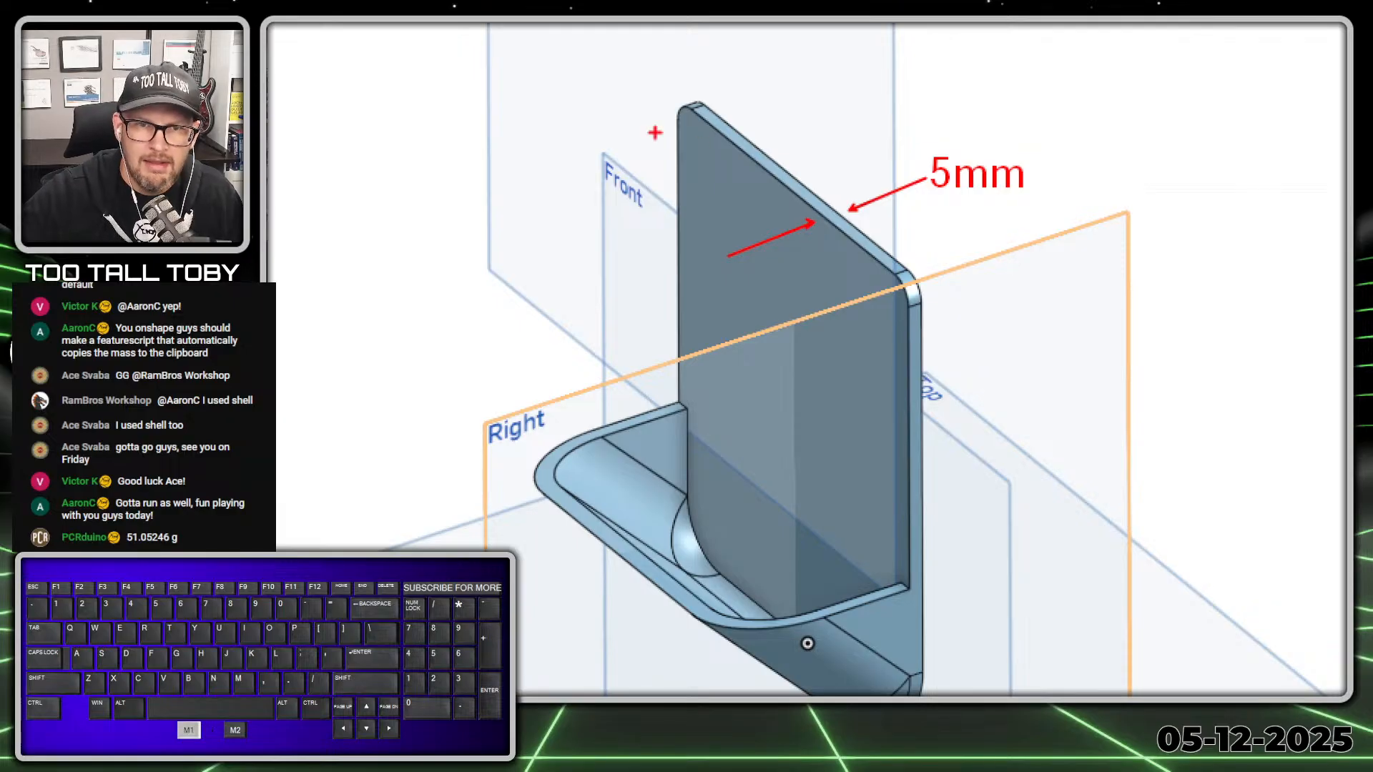
{"action": "left_click_drag", "start_coordinate": [691, 150], "coordinate": [697, 447]}
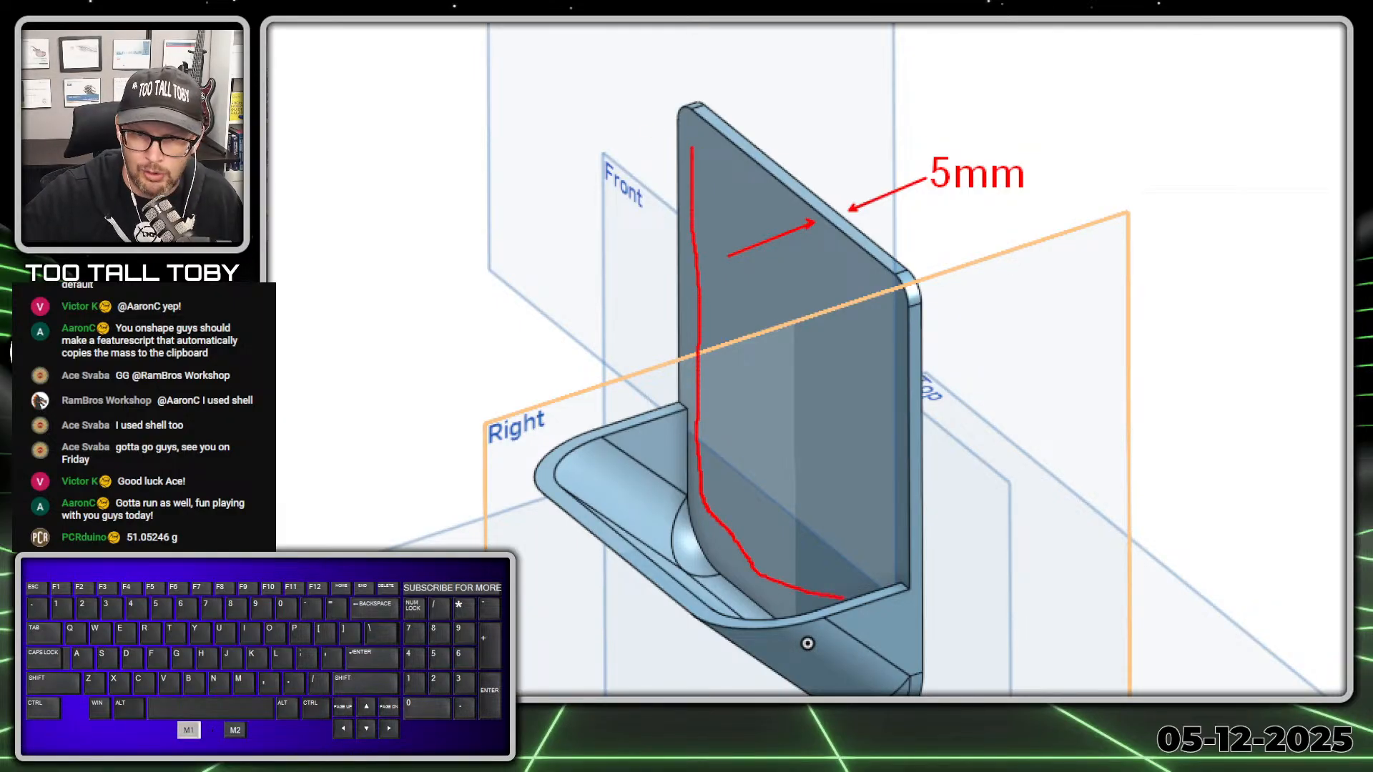
{"action": "mouse_move", "coordinate": [844, 597]}
{"action": "left_mouse_down"}
{"action": "mouse_move", "coordinate": [887, 457]}
{"action": "mouse_move", "coordinate": [871, 298]}
{"action": "mouse_move", "coordinate": [743, 180]}
{"action": "left_mouse_up"}
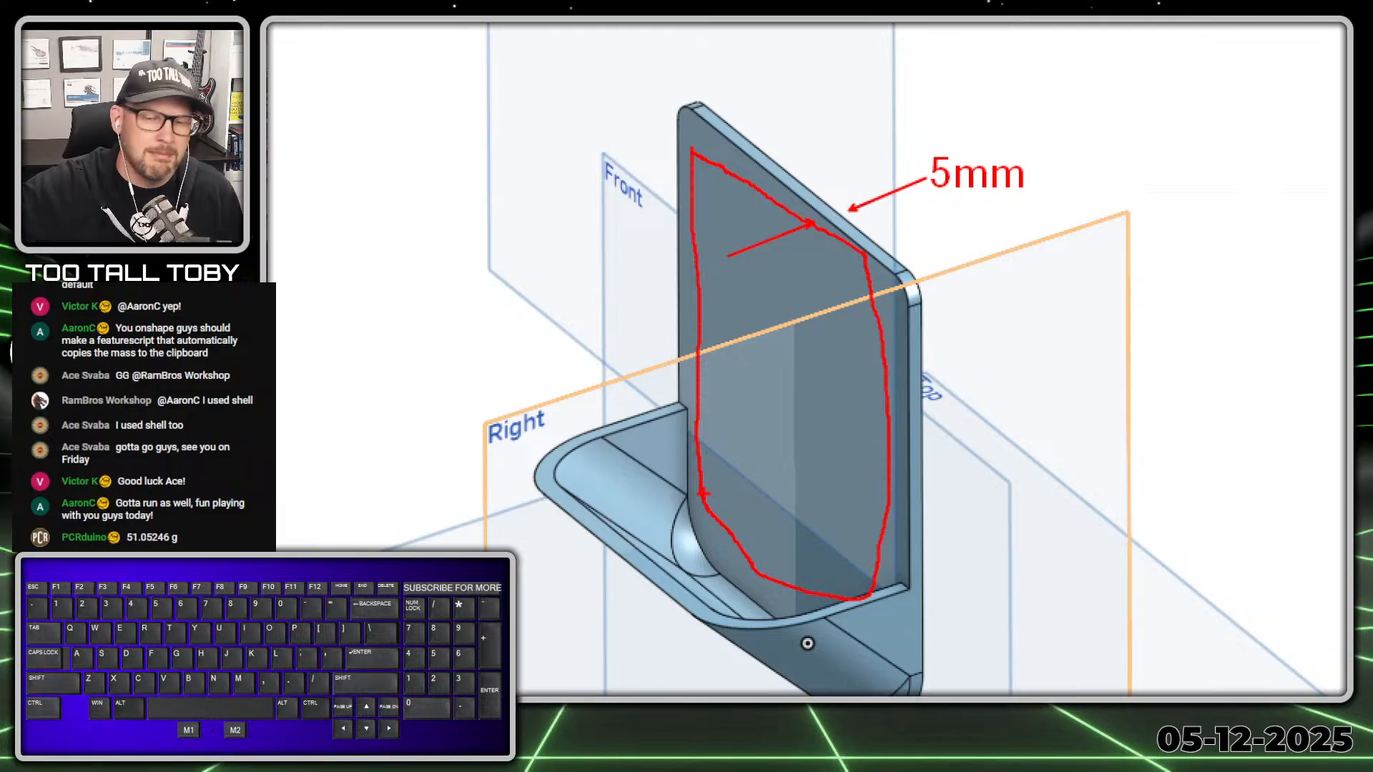
- Start a sketch on the back plate's front face and draw a 15 mm diameter circle above the collector
{"action": "key", "text": "alt+1"}
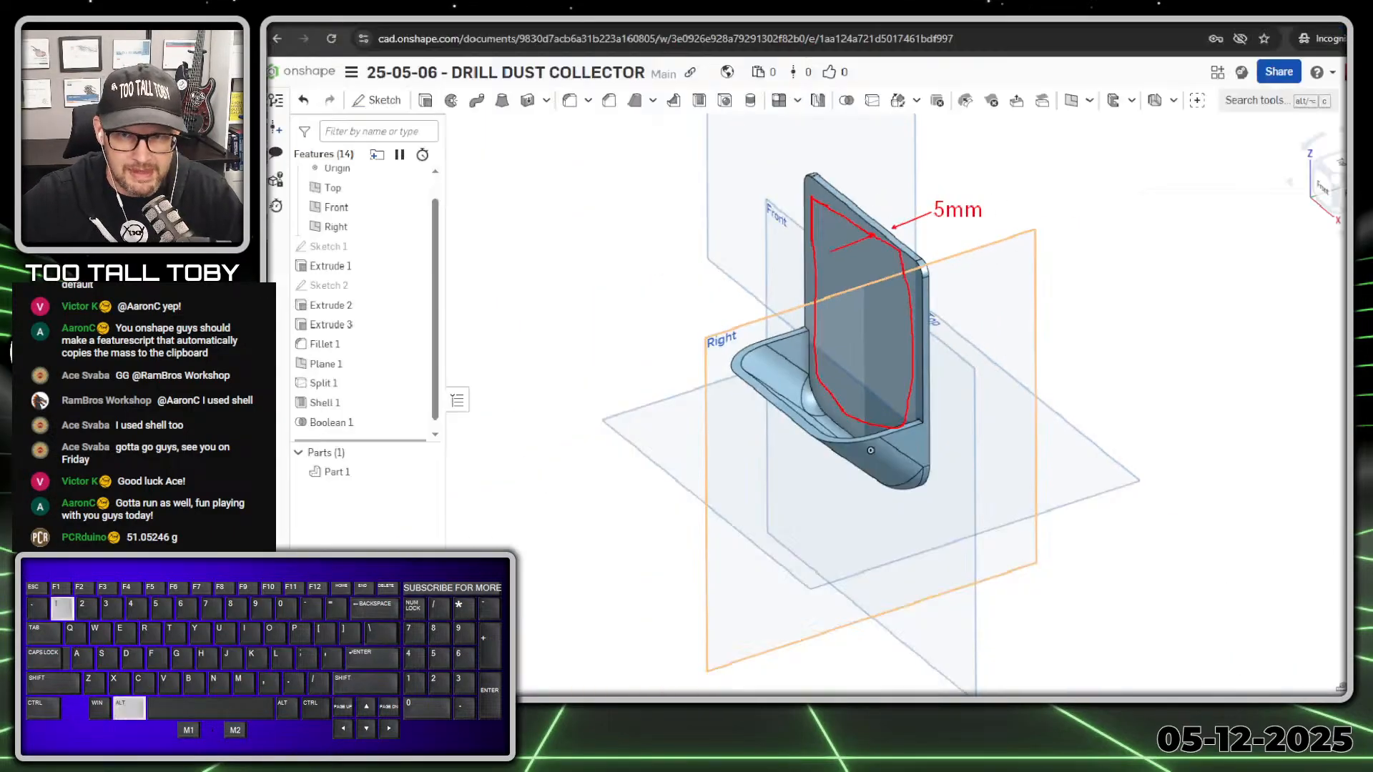
{"action": "left_click", "coordinate": [598, 261]}
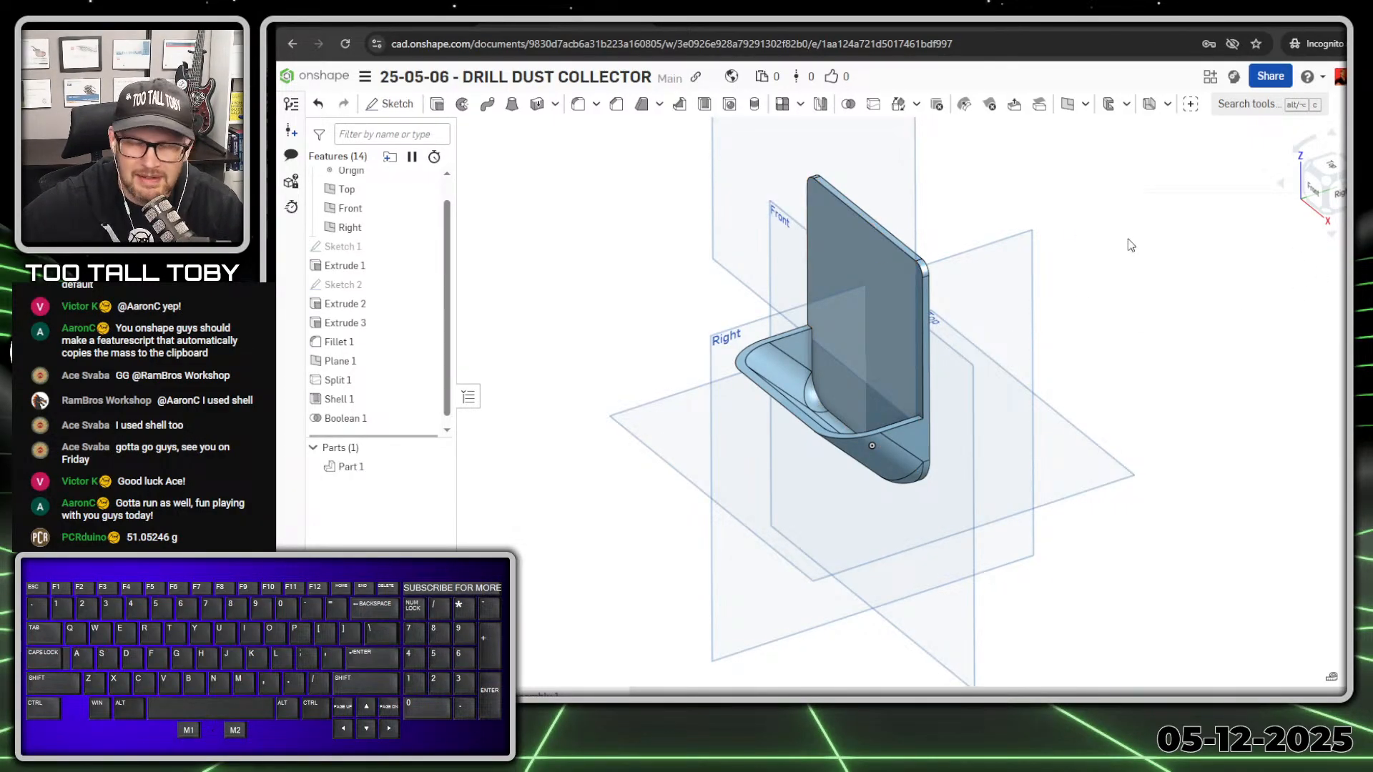
{"action": "key", "text": "s"}
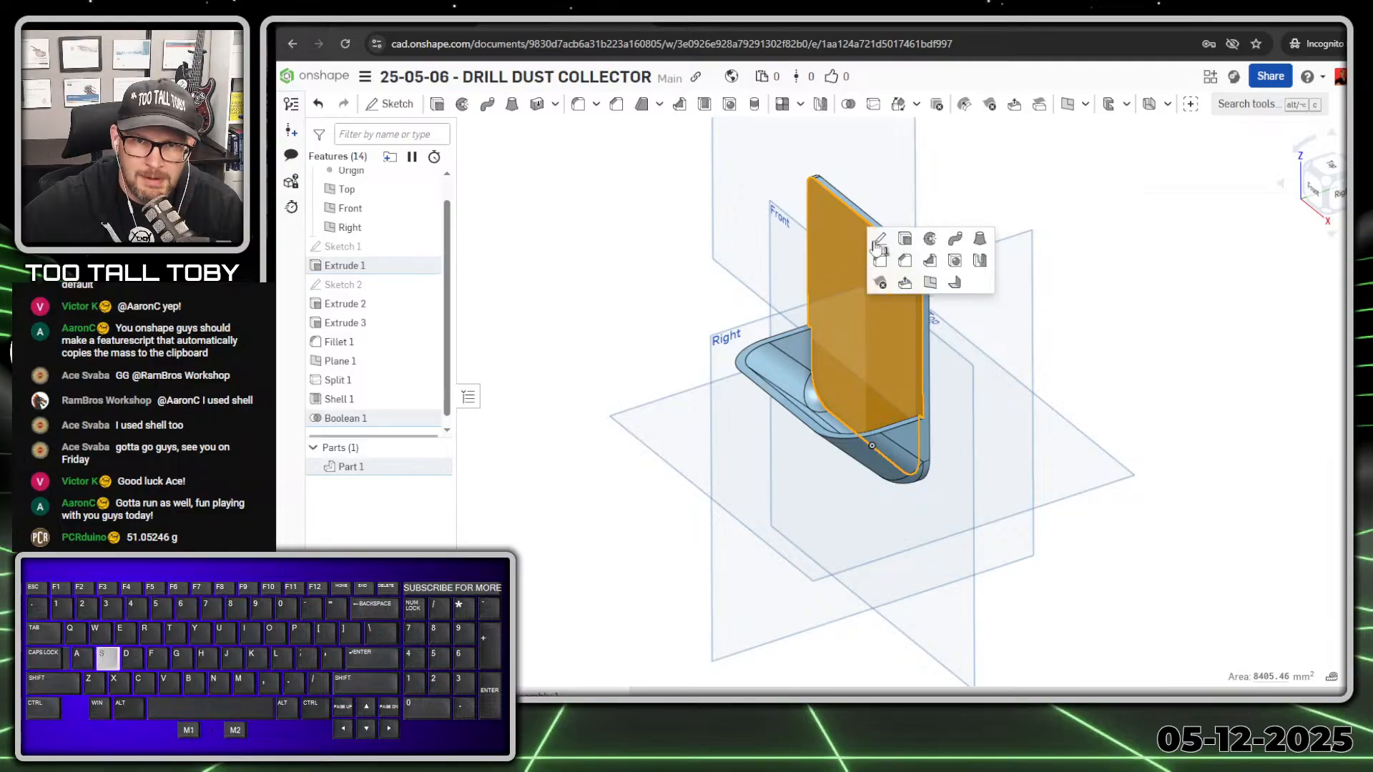
{"action": "left_click", "coordinate": [884, 228]}
{"action": "key", "text": "n"}
{"action": "key", "text": "s"}
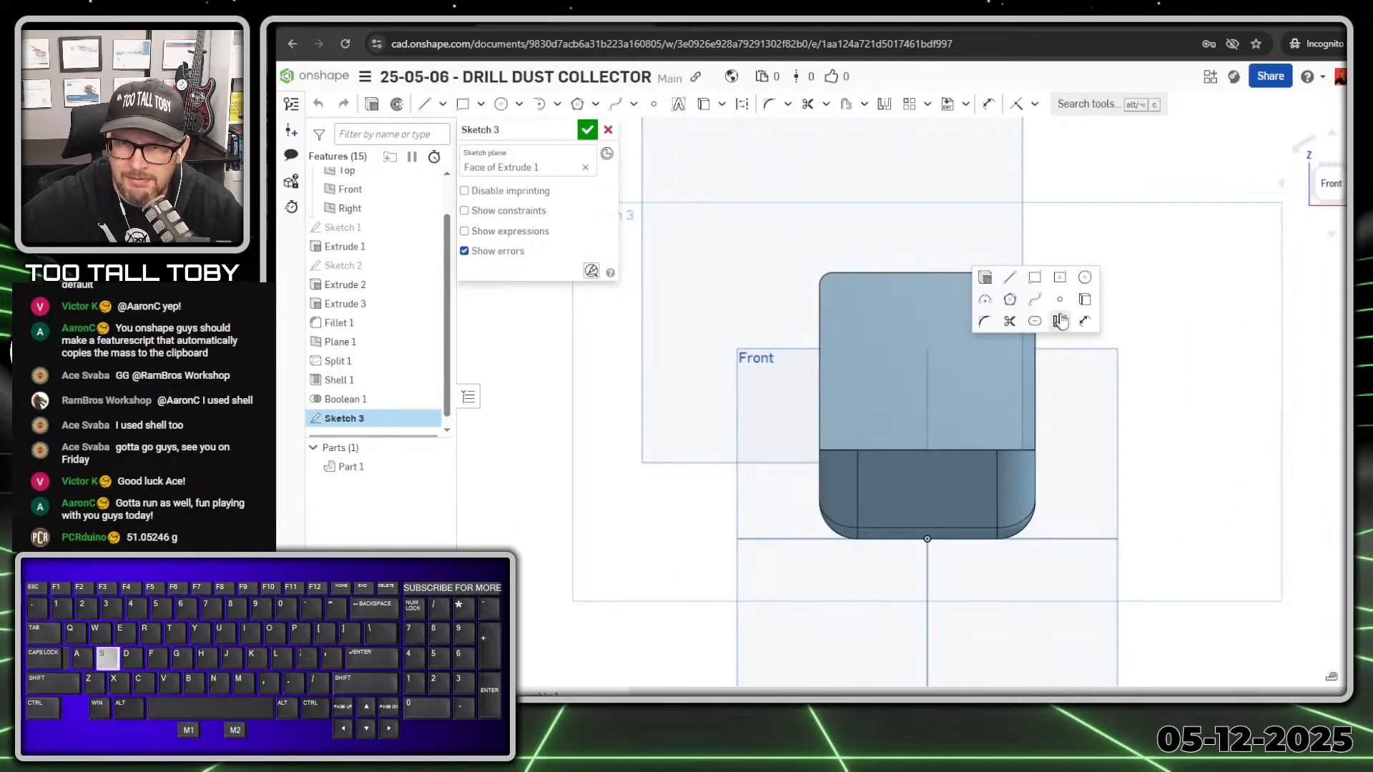
{"action": "left_click", "coordinate": [1081, 277]}
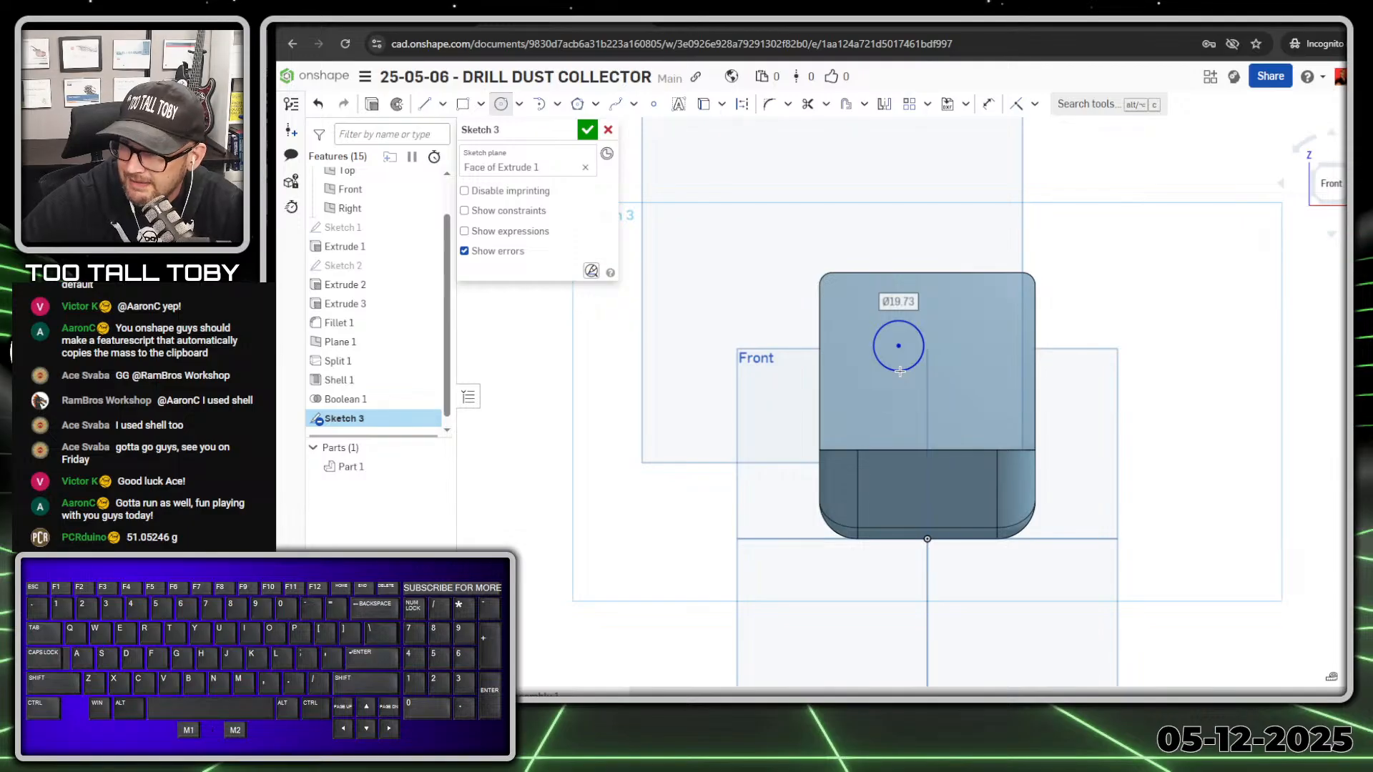
{"action": "type", "text": "15"}
{"action": "key", "text": "Return"}
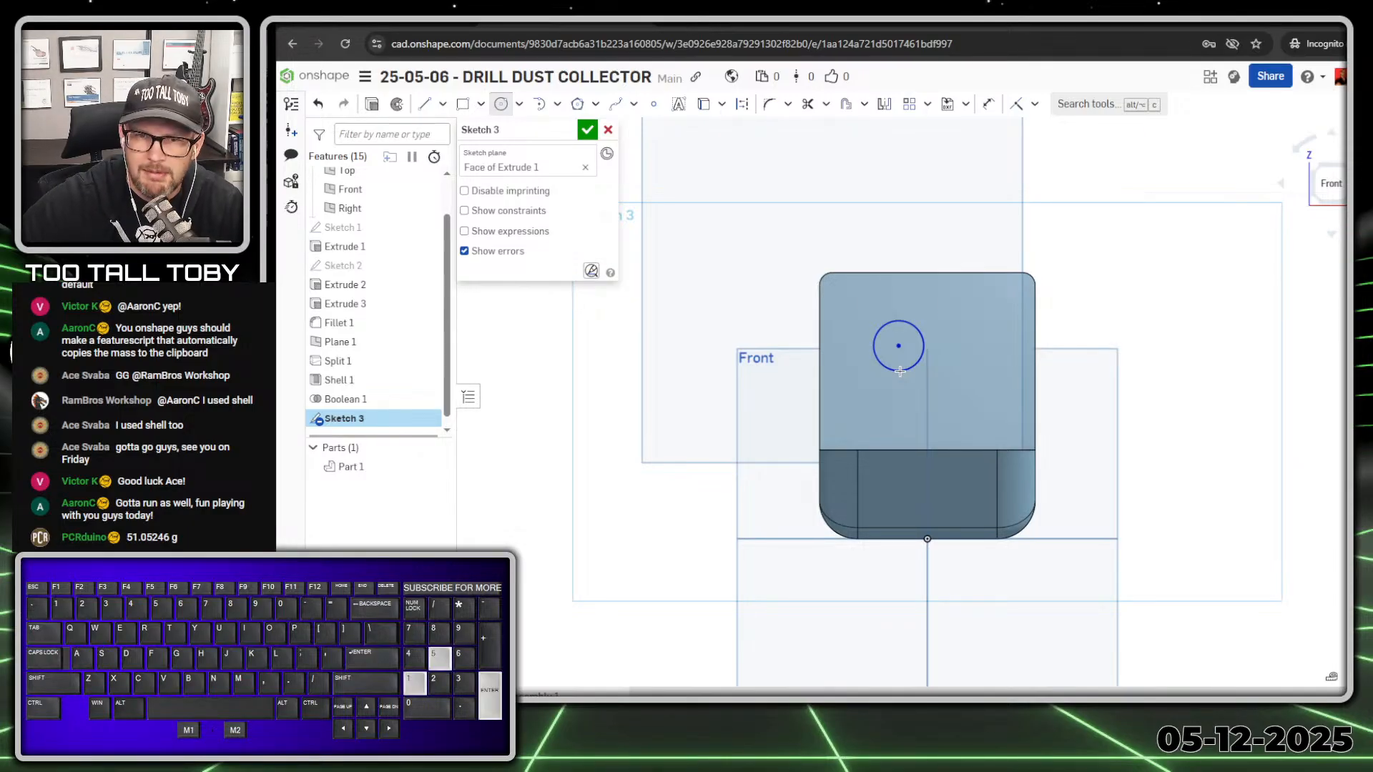
{"action": "key", "text": "Escape"}
- Constrain the circle's centre vertically in line with the origin
{"action": "left_click", "coordinate": [902, 348]}
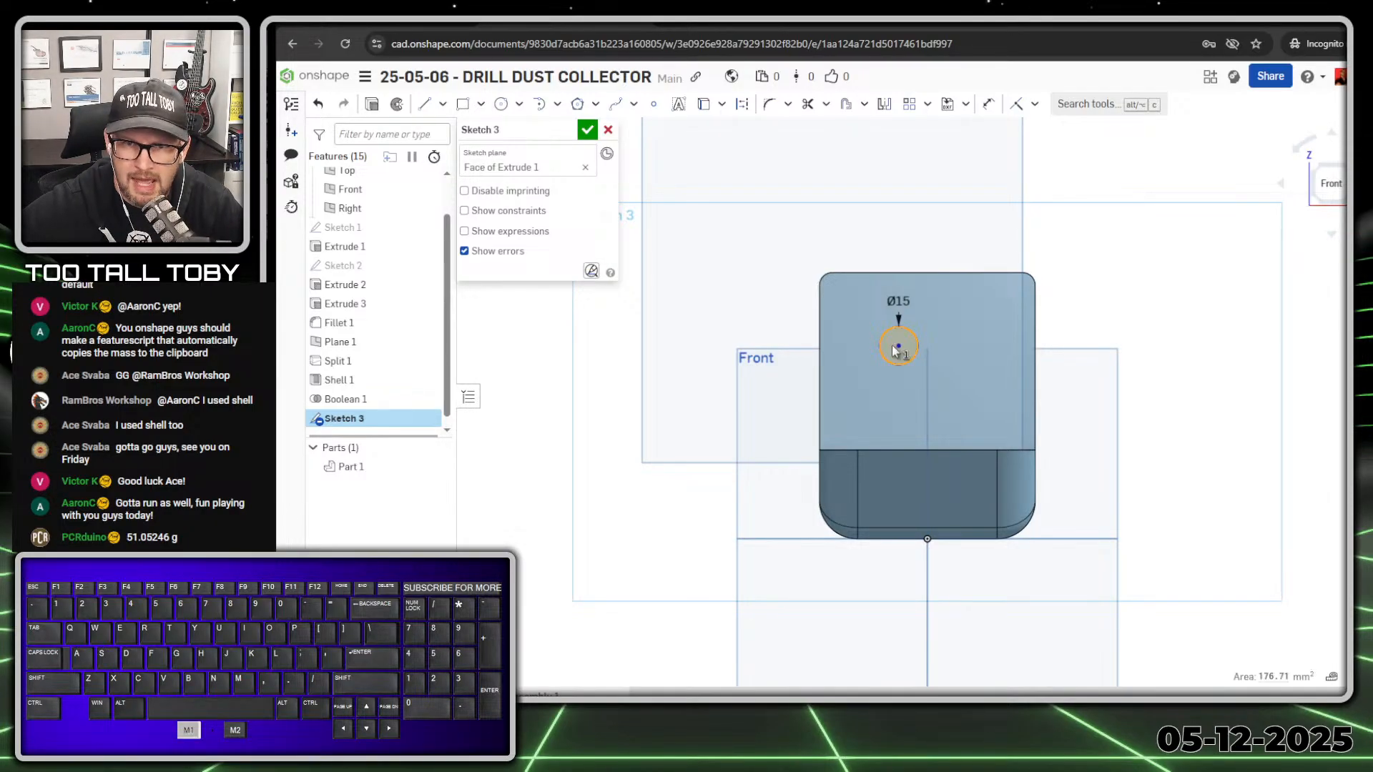
{"action": "left_click", "coordinate": [927, 539]}
{"action": "key", "text": "v"}
- Dimension the circle's centre 65 mm above the Top plane
{"action": "key", "text": "s"}
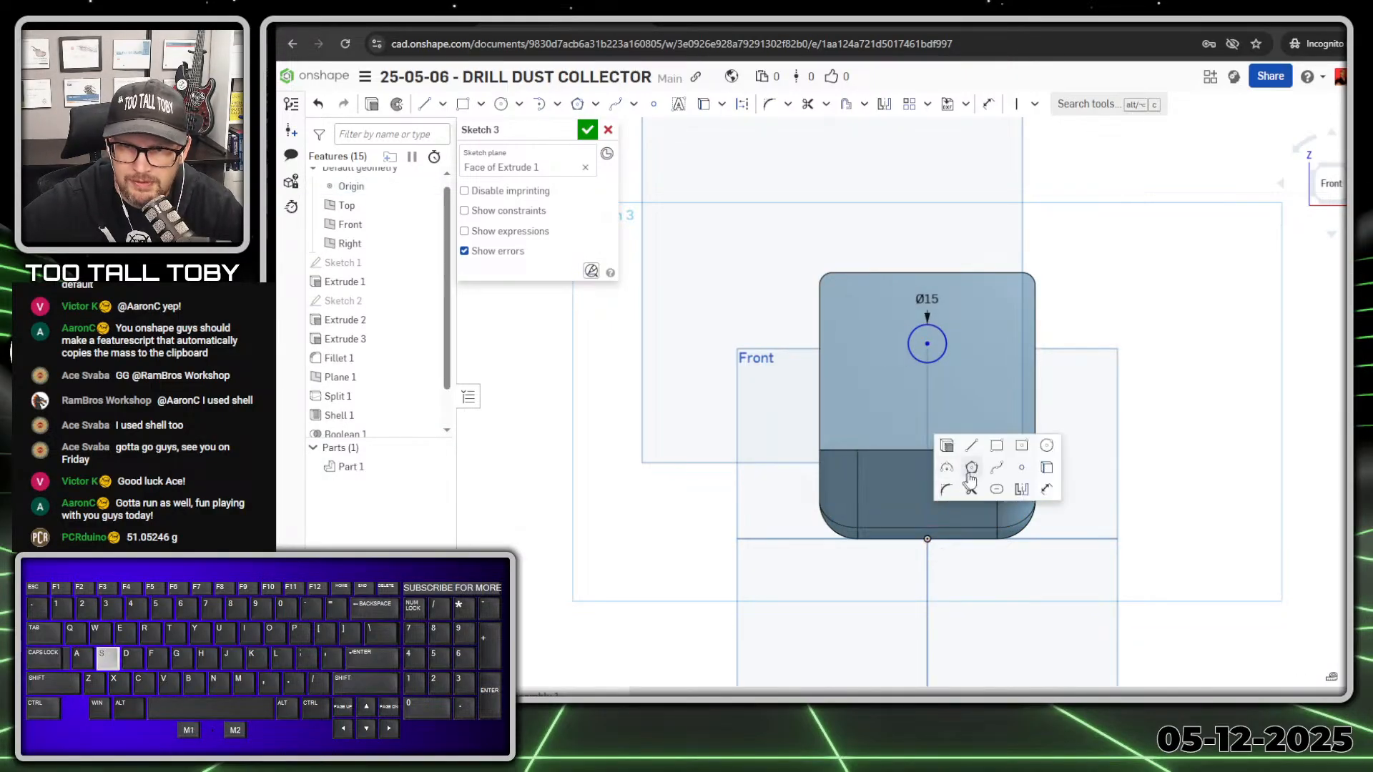
{"action": "left_click", "coordinate": [1044, 489]}
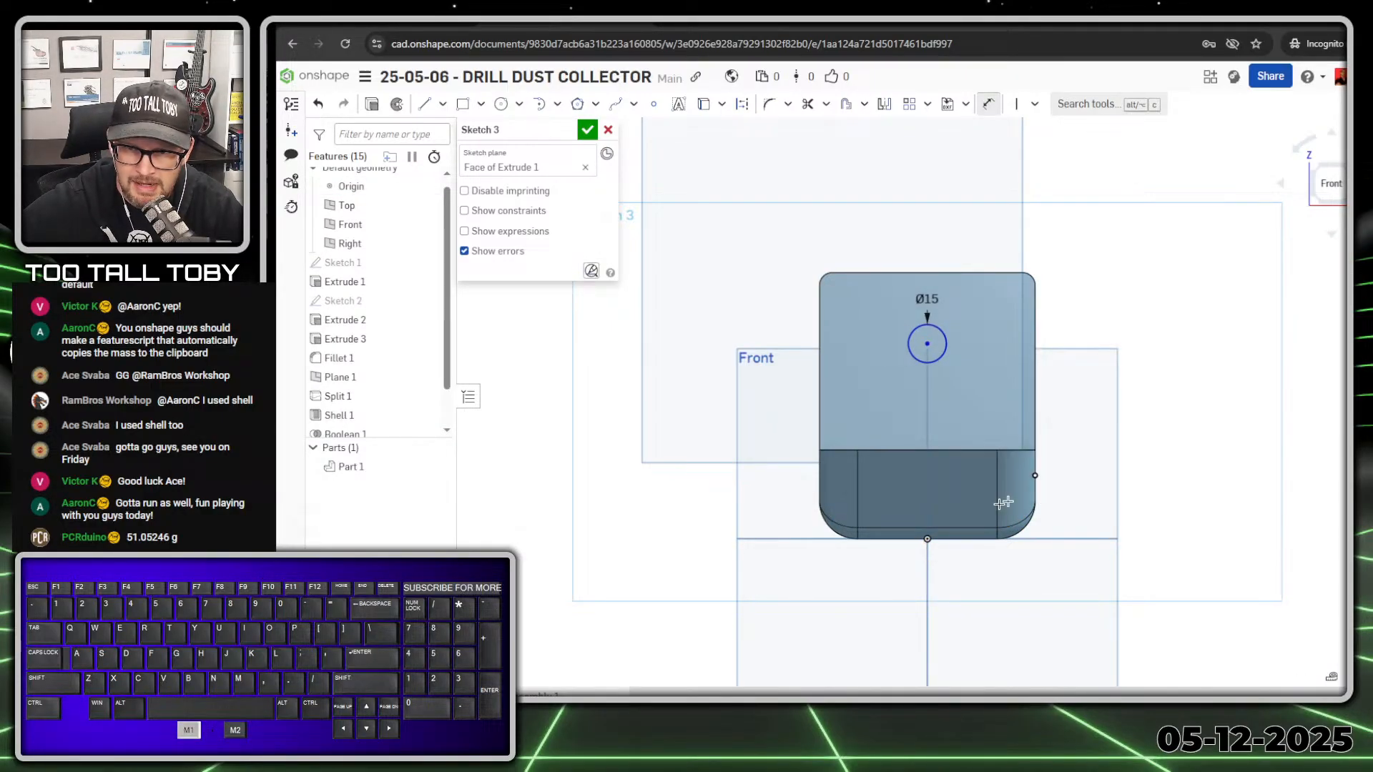
{"action": "left_click", "coordinate": [780, 540]}
{"action": "left_click", "coordinate": [933, 353]}
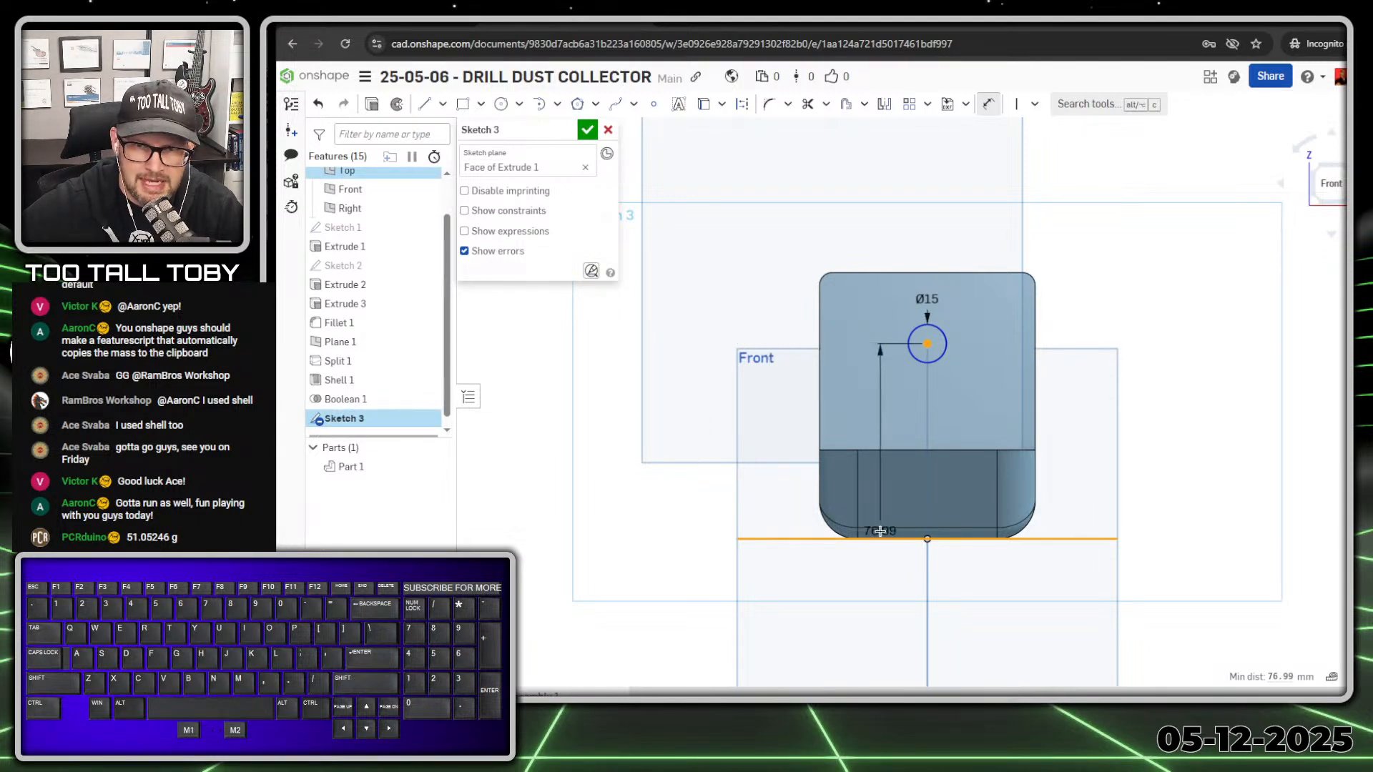
{"action": "left_click", "coordinate": [690, 424]}
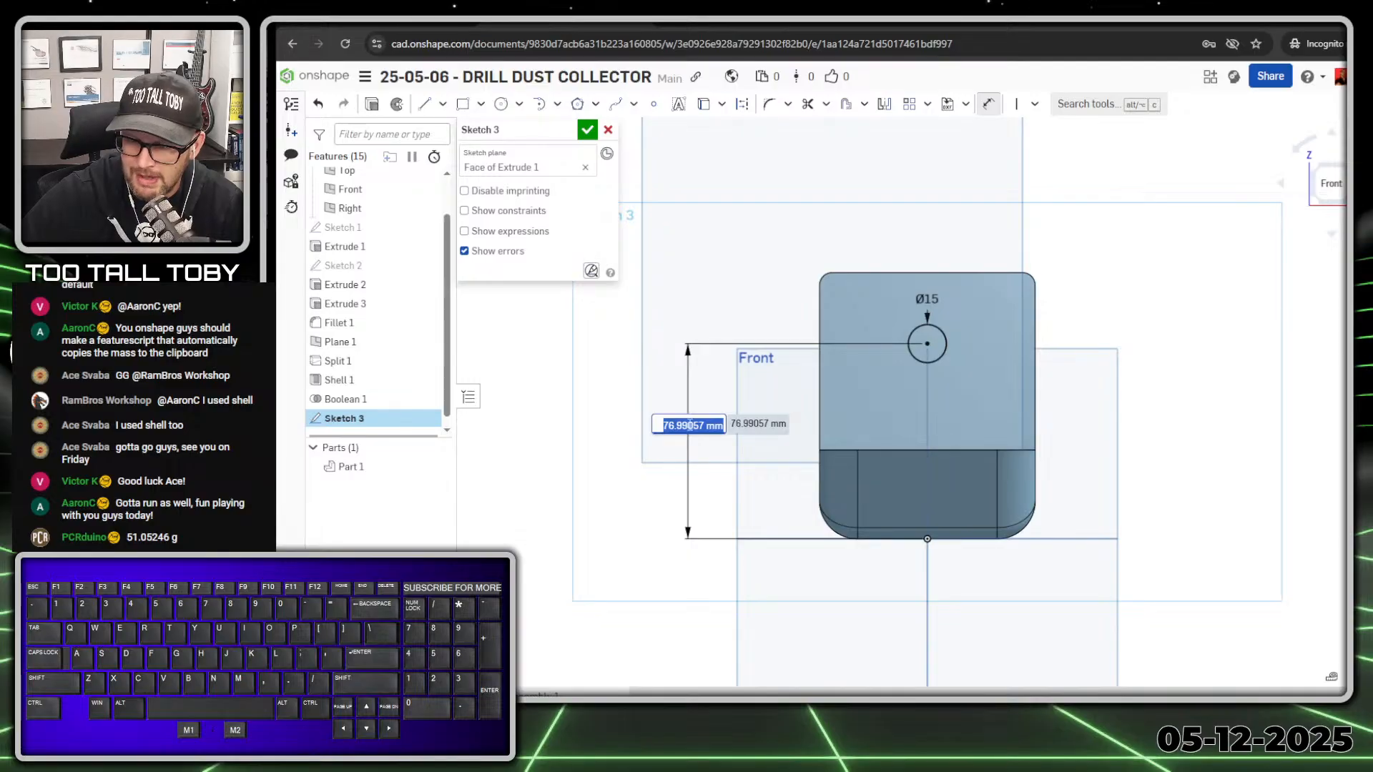
{"action": "type", "text": "65"}
{"action": "key", "text": "Return"}
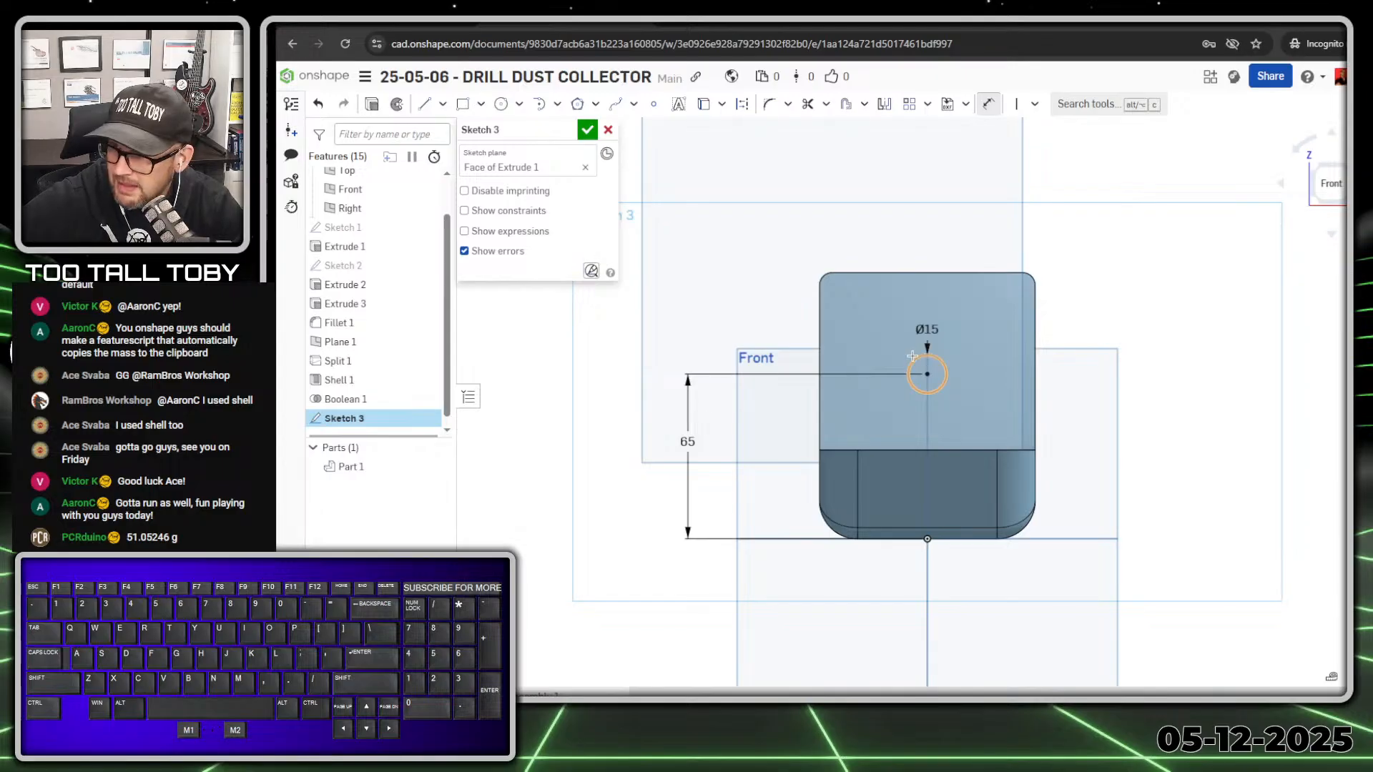
- Cut the 15 mm circle through all of the back plate with a Remove extrude
{"action": "right_click_drag", "start_coordinate": [901, 277], "coordinate": [865, 284]}
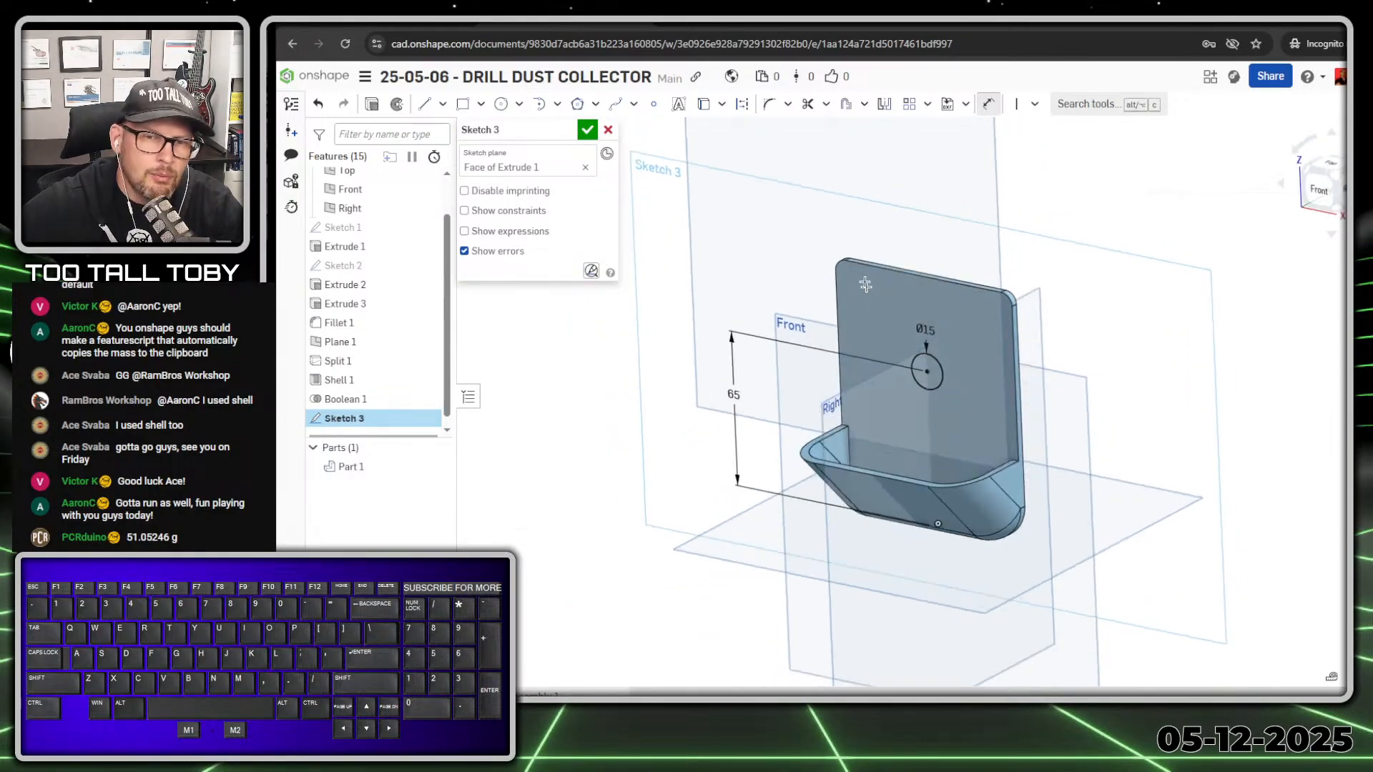
{"action": "key", "text": "s"}
{"action": "left_click", "coordinate": [840, 212]}
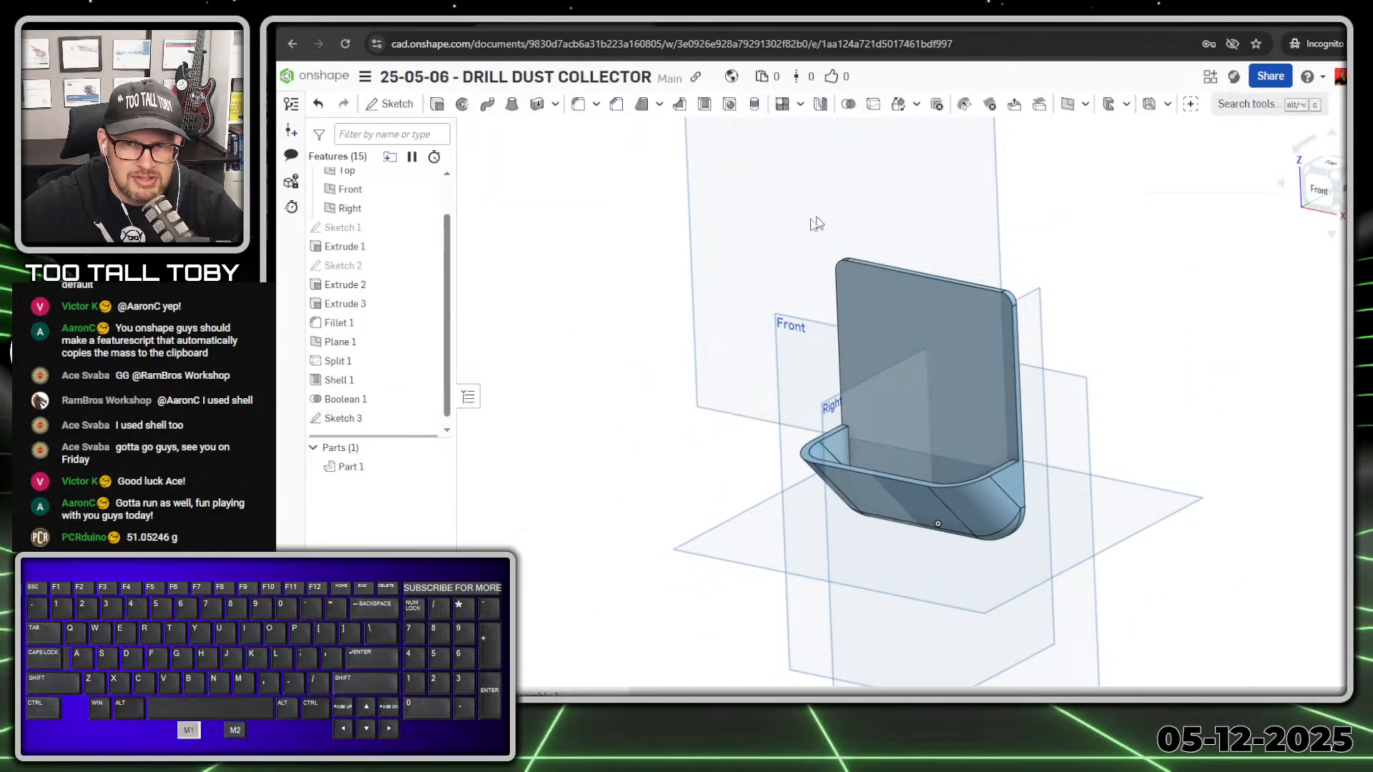
{"action": "left_click", "coordinate": [544, 170]}
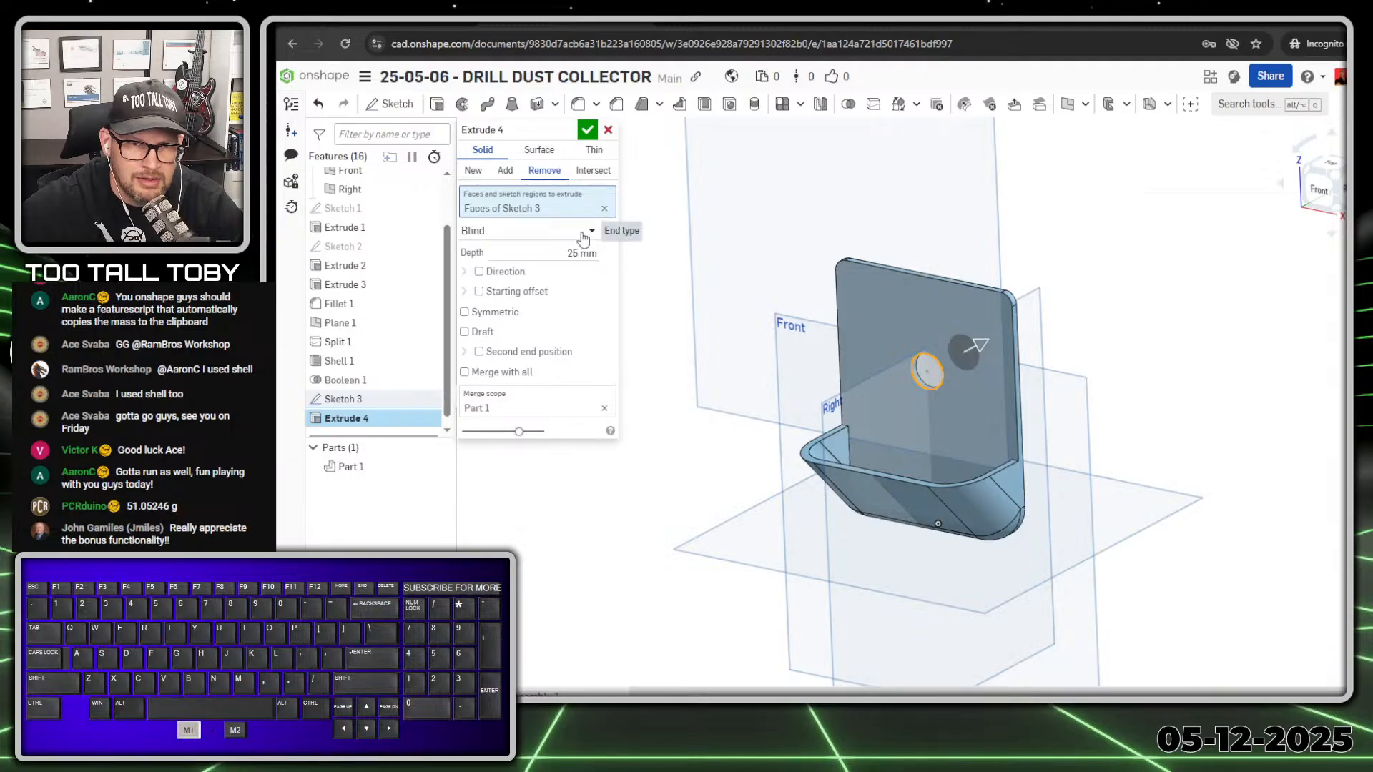
{"action": "left_click", "coordinate": [591, 230]}
{"action": "left_click", "coordinate": [491, 349]}
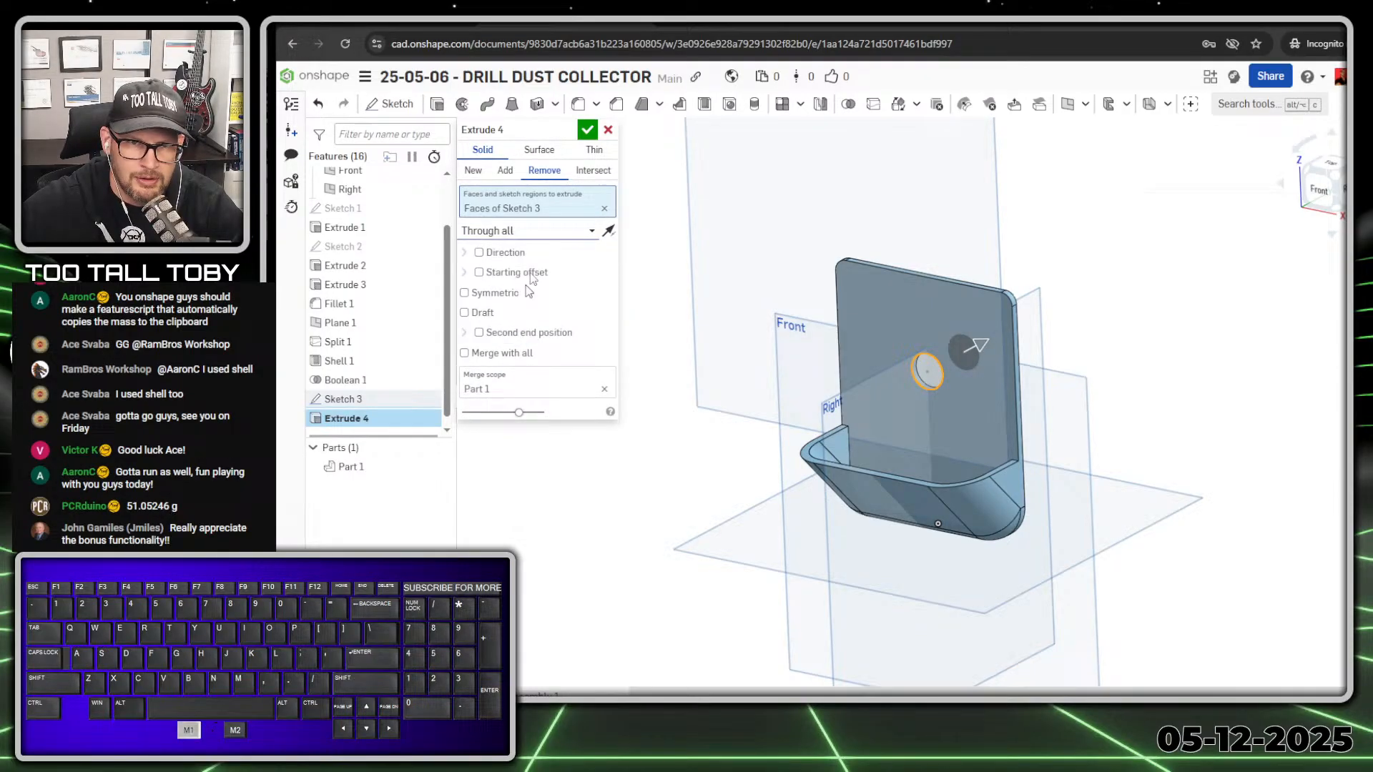
{"action": "left_click", "coordinate": [587, 129]}
- Rename the hole's extrude feature as "THRU HOLE for Drill Bit" and widen the feature list
{"action": "left_click", "coordinate": [331, 417]}
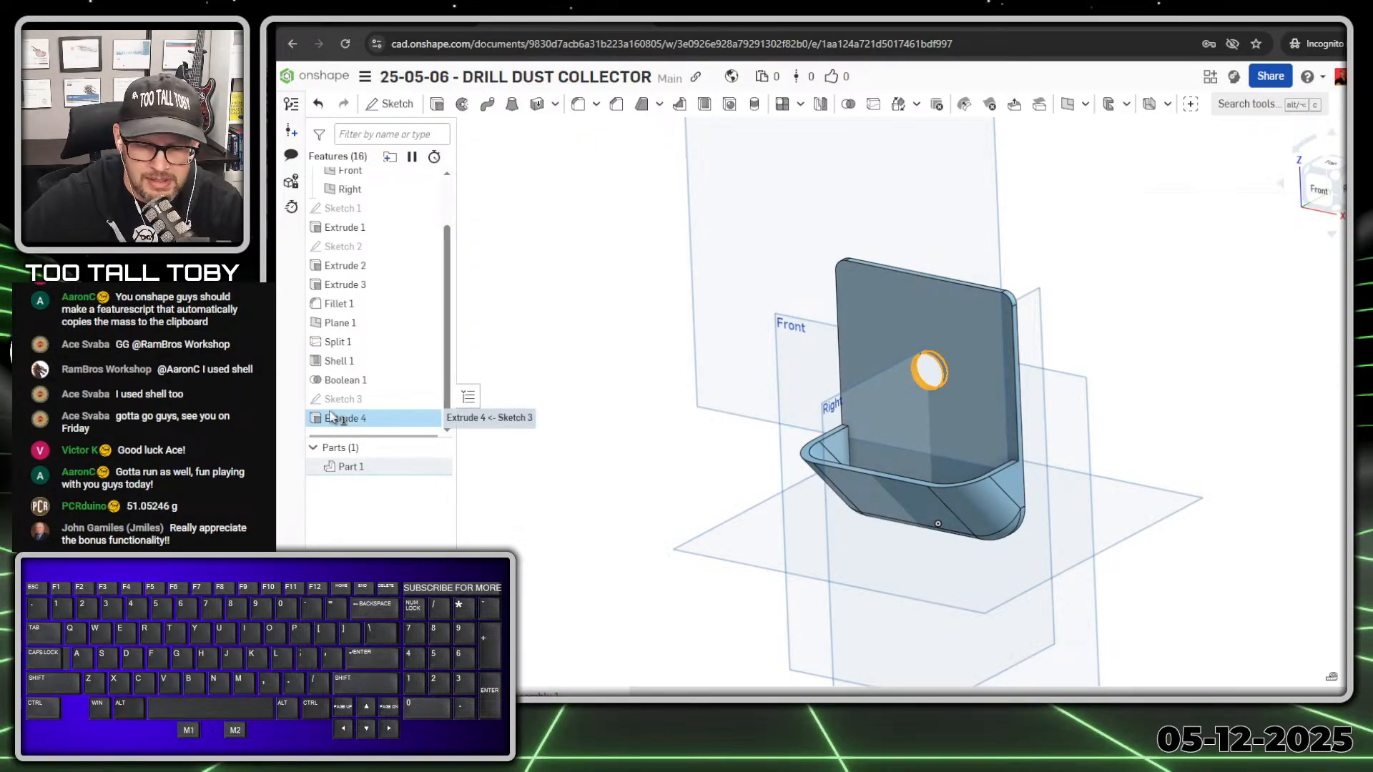
{"action": "key", "text": "shift+n"}
{"action": "type", "text": "15"}
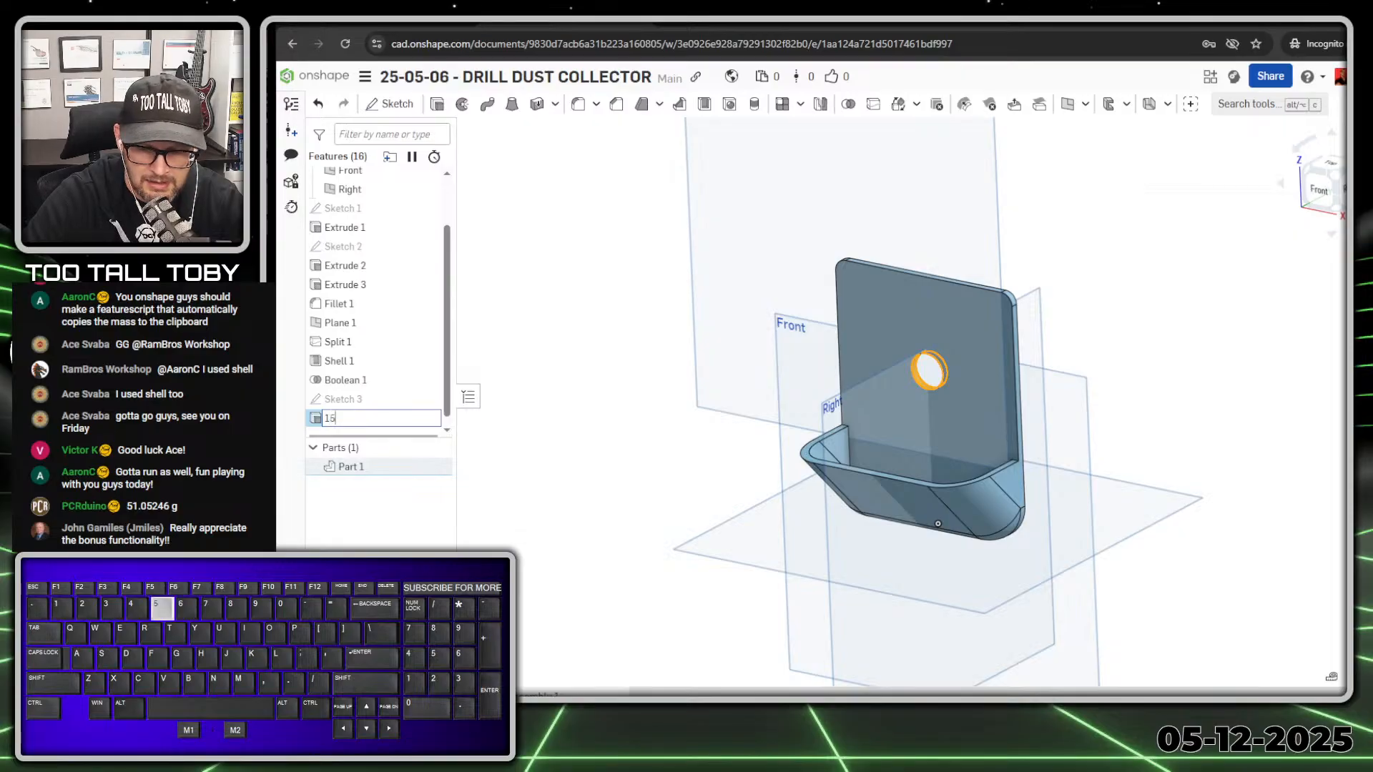
{"action": "type", "text": "m"}
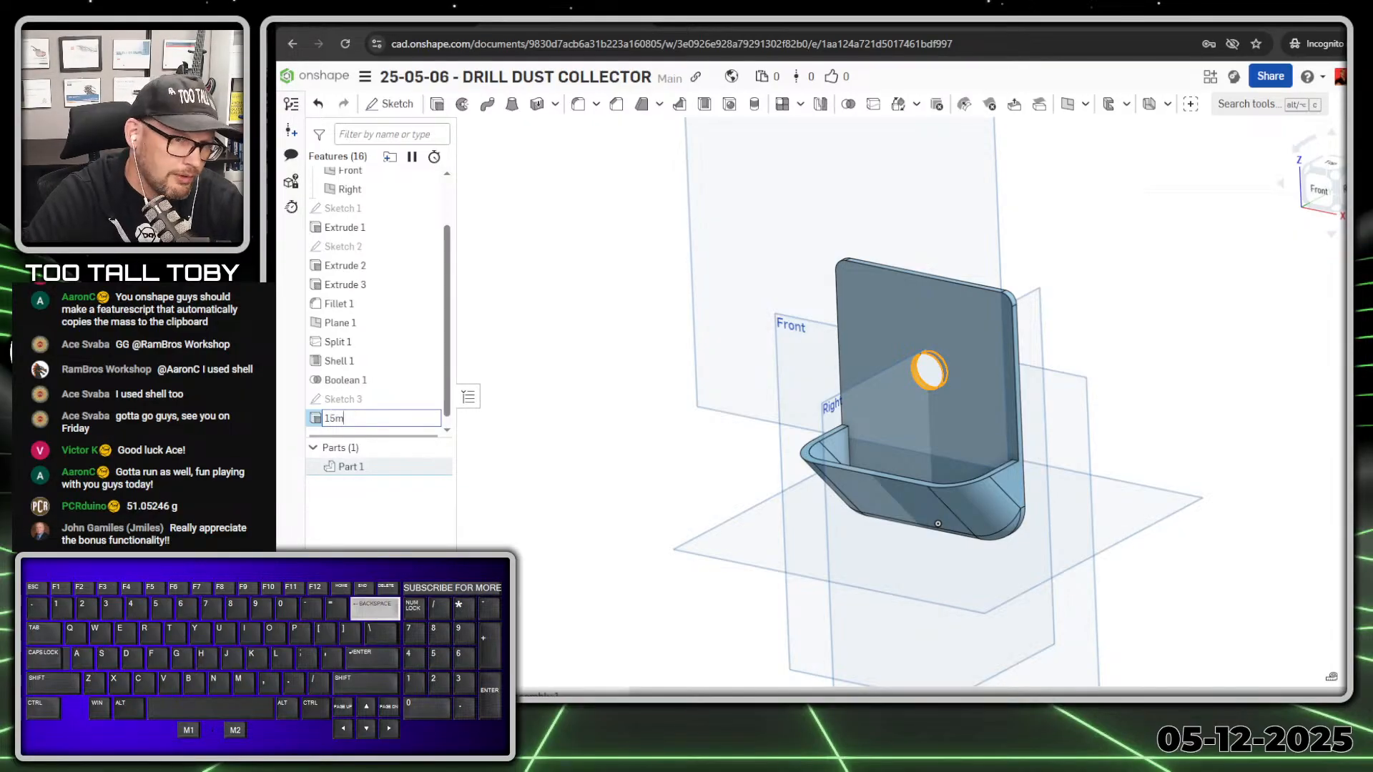
{"action": "type", "text": "m THTHRU HO"}
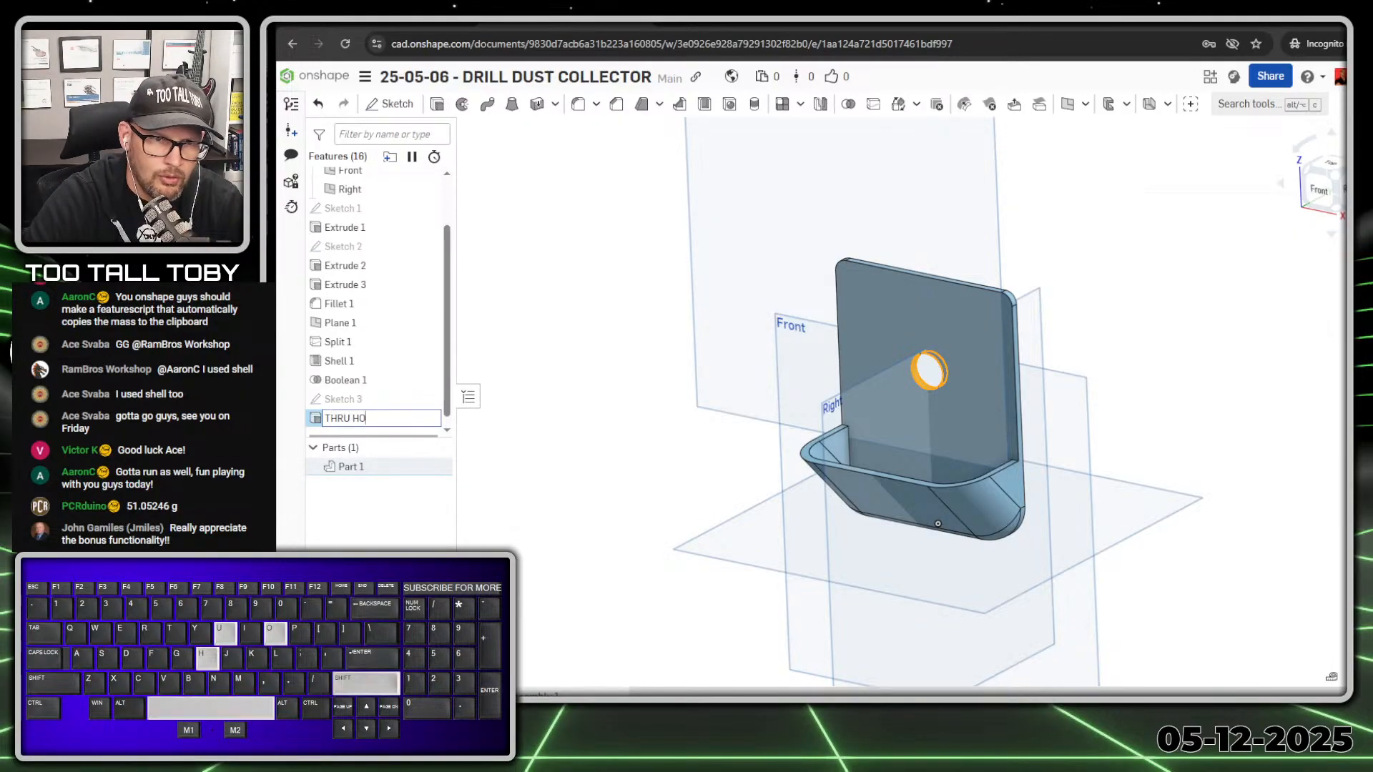
{"action": "type", "text": "LE for Drill Bit"}
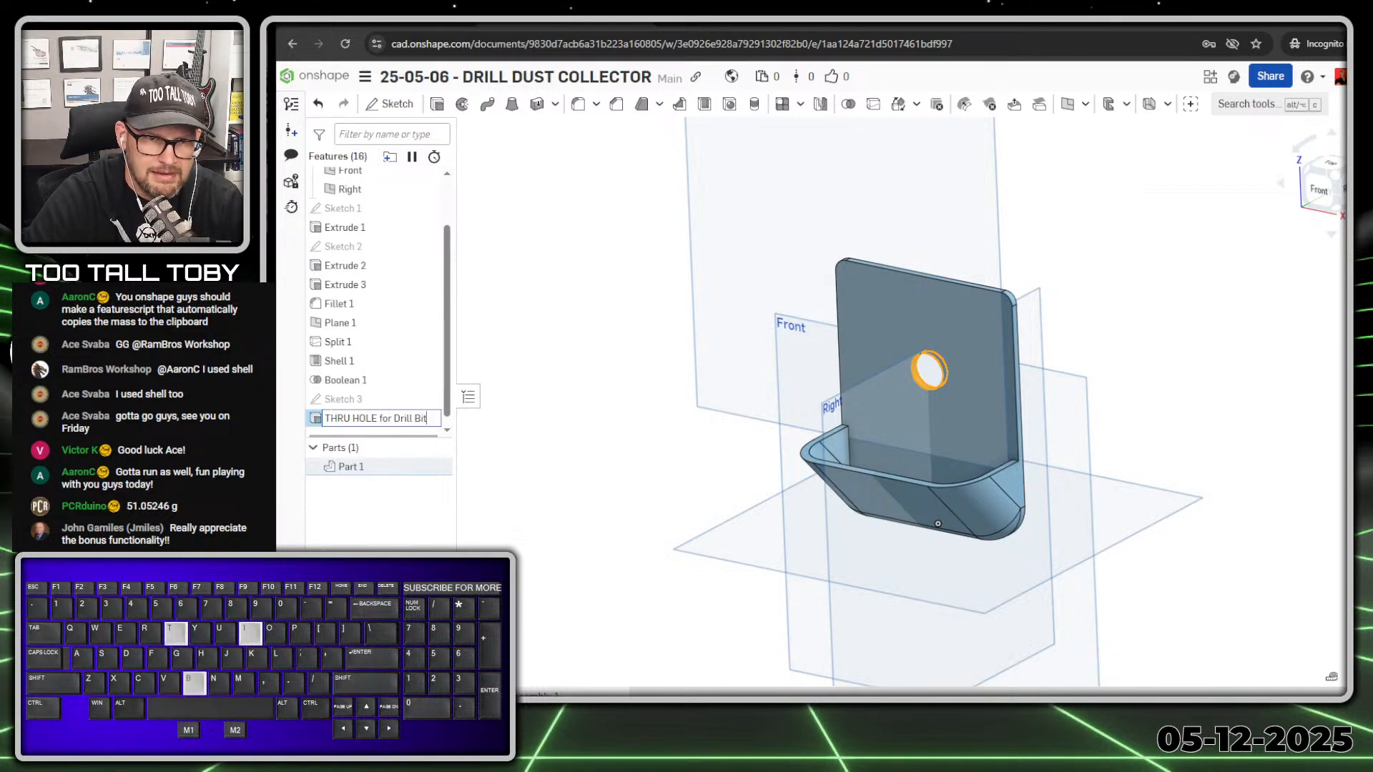
{"action": "key", "text": "Return"}
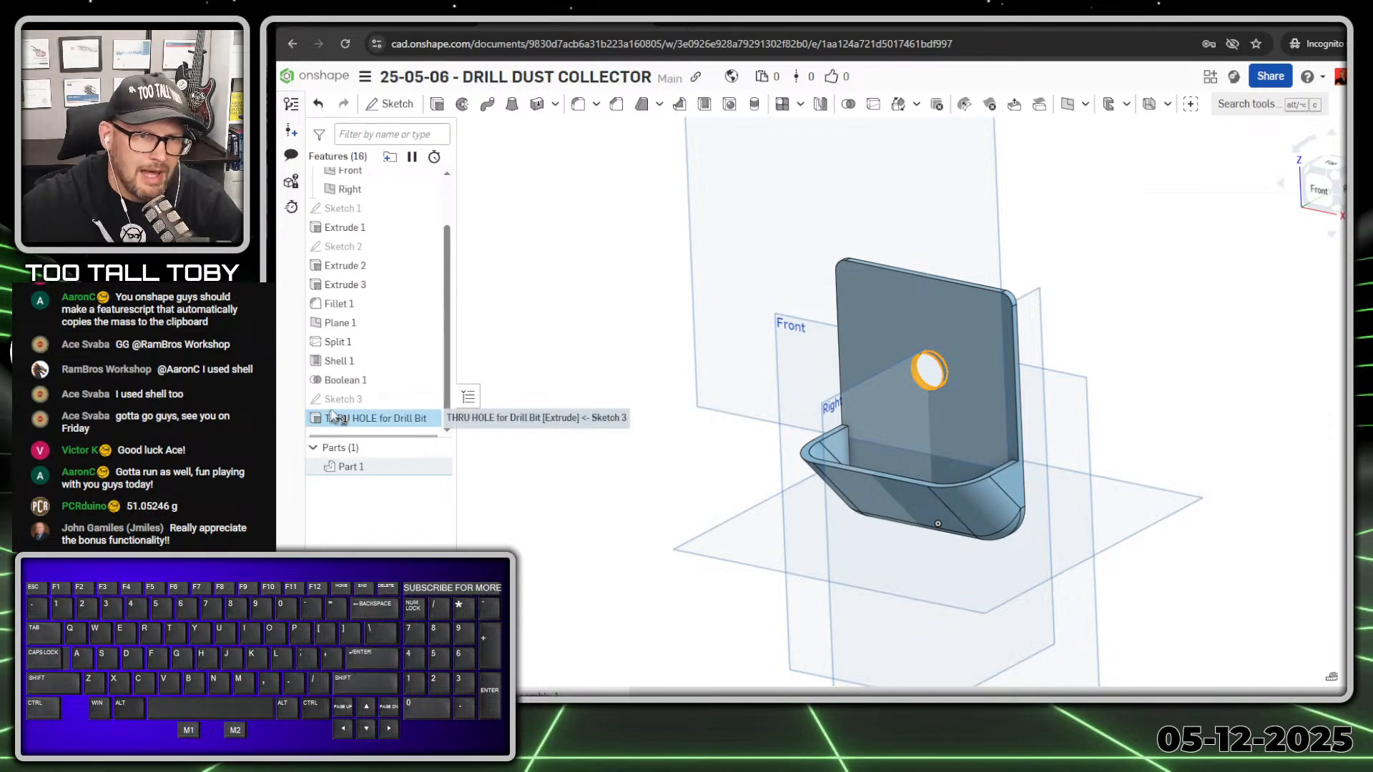
{"action": "left_click", "coordinate": [399, 331]}
{"action": "left_click_drag", "start_coordinate": [455, 331], "coordinate": [481, 331]}
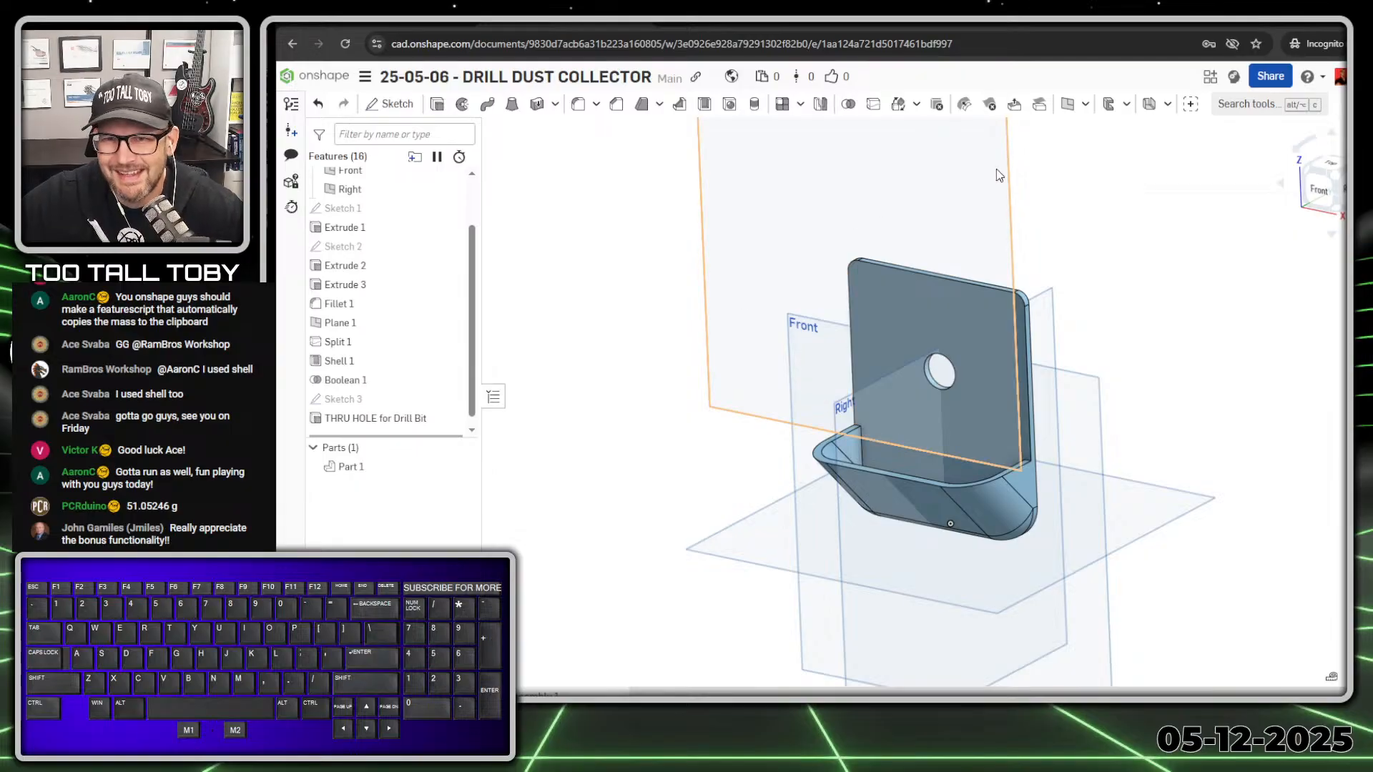
- Start a new sketch on the back plate's front face and draw a 23 mm diameter circle concentric with the drill bit hole
{"action": "left_click", "coordinate": [929, 315]}
{"action": "key", "text": "s"}
{"action": "left_click", "coordinate": [950, 305]}
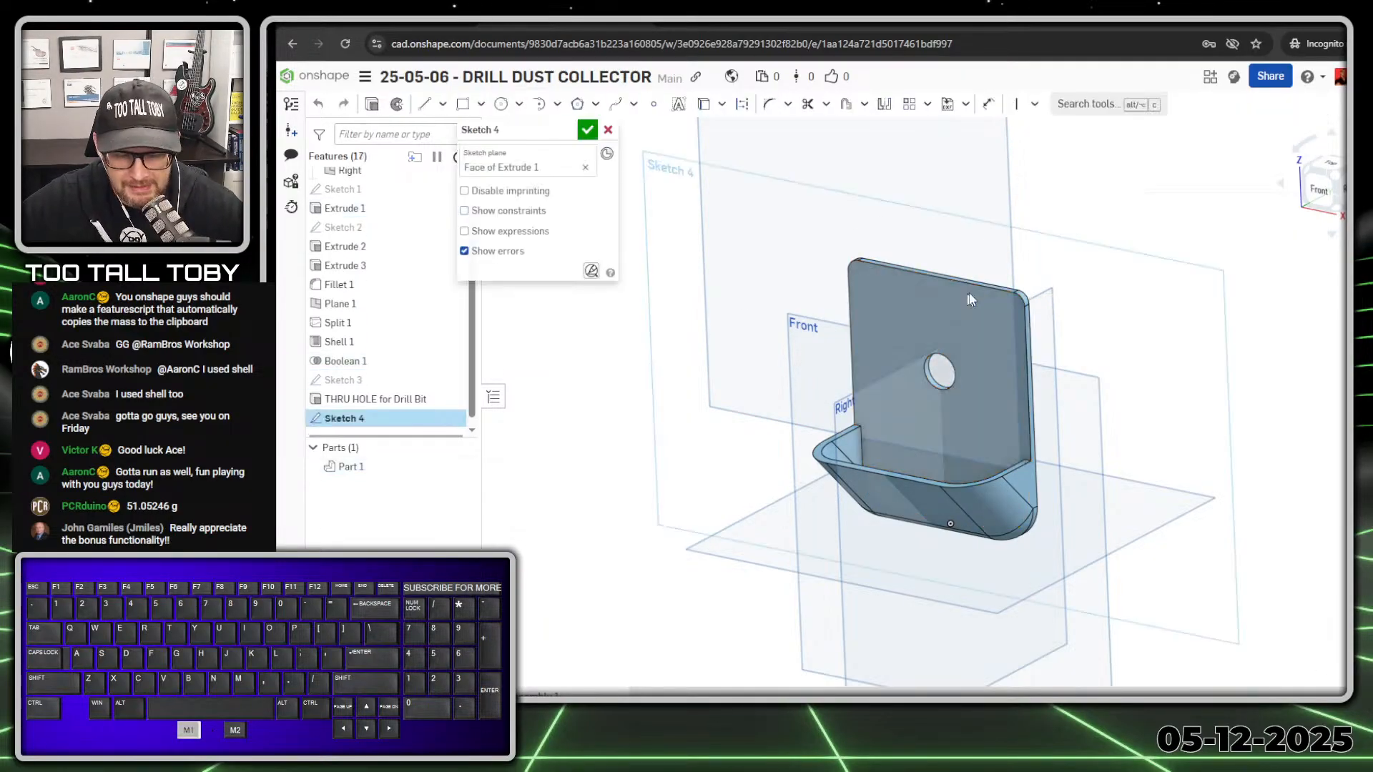
{"action": "left_click", "coordinate": [963, 286]}
{"action": "key", "text": "n"}
{"action": "key", "text": "s"}
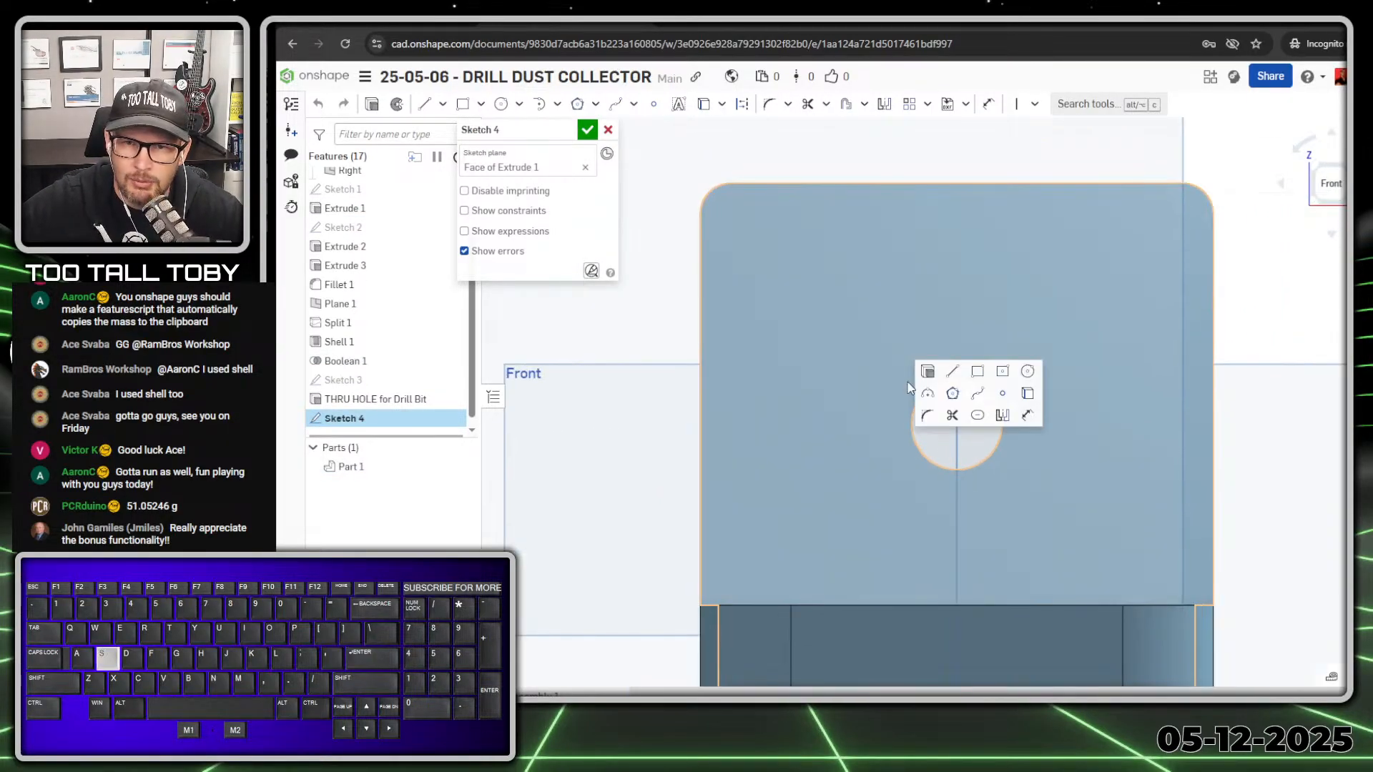
{"action": "left_click", "coordinate": [1028, 383]}
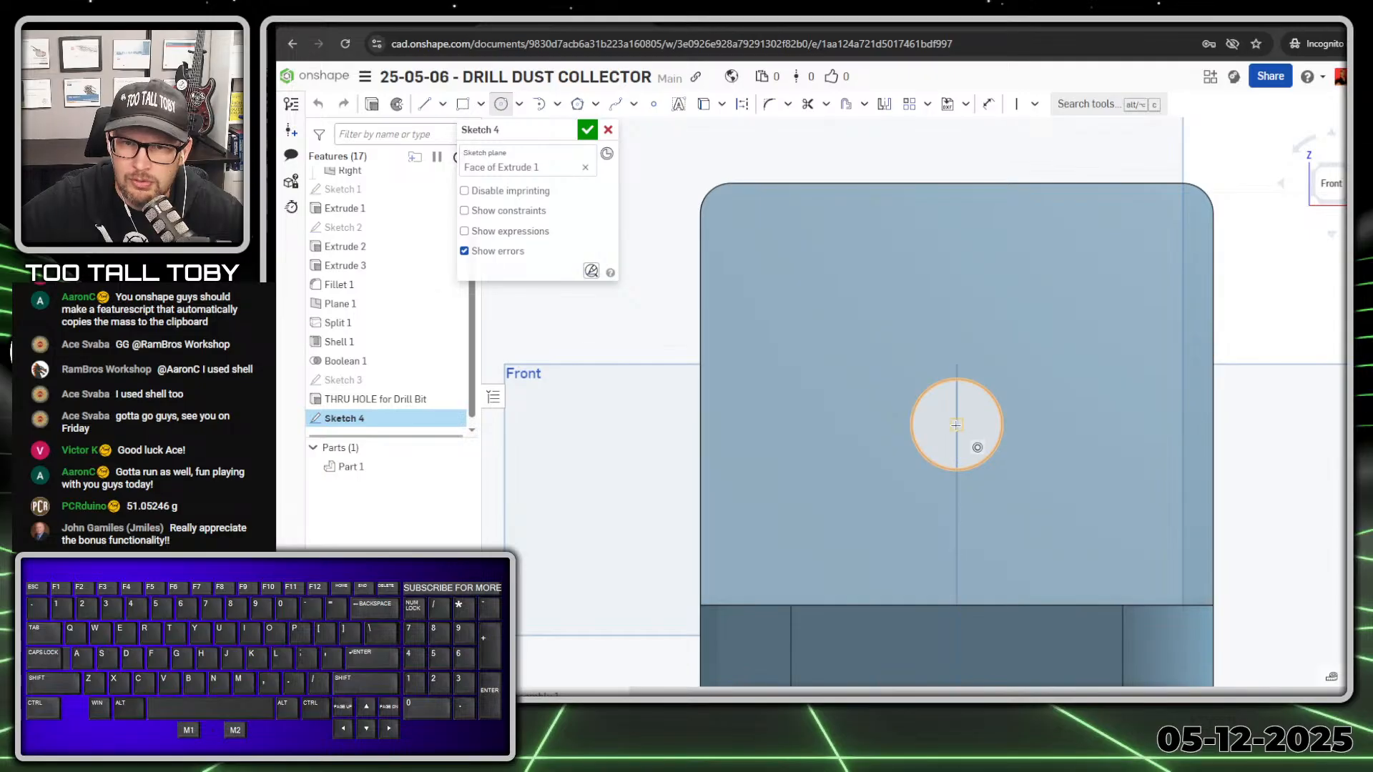
{"action": "left_click", "coordinate": [955, 423]}
{"action": "left_click", "coordinate": [866, 349]}
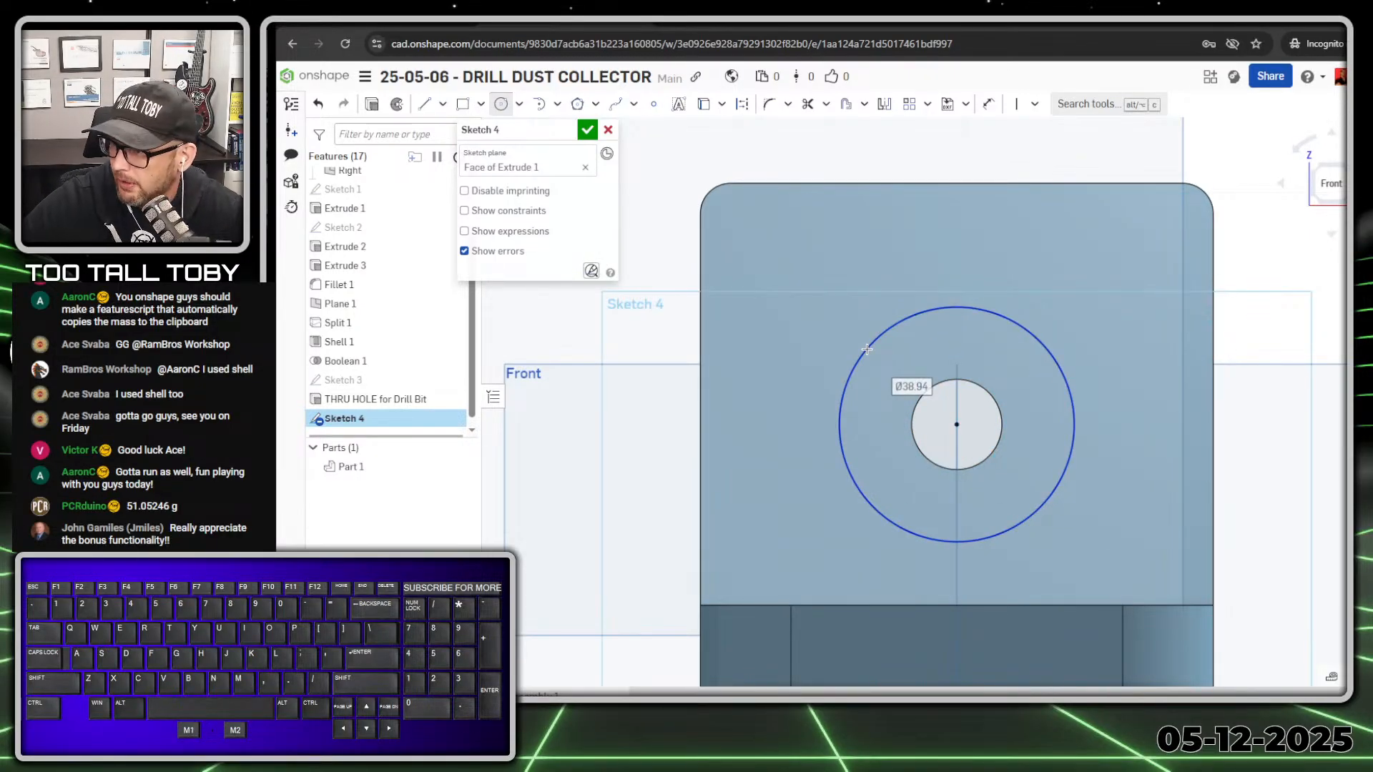
{"action": "type", "text": "23"}
{"action": "key", "text": "Return"}
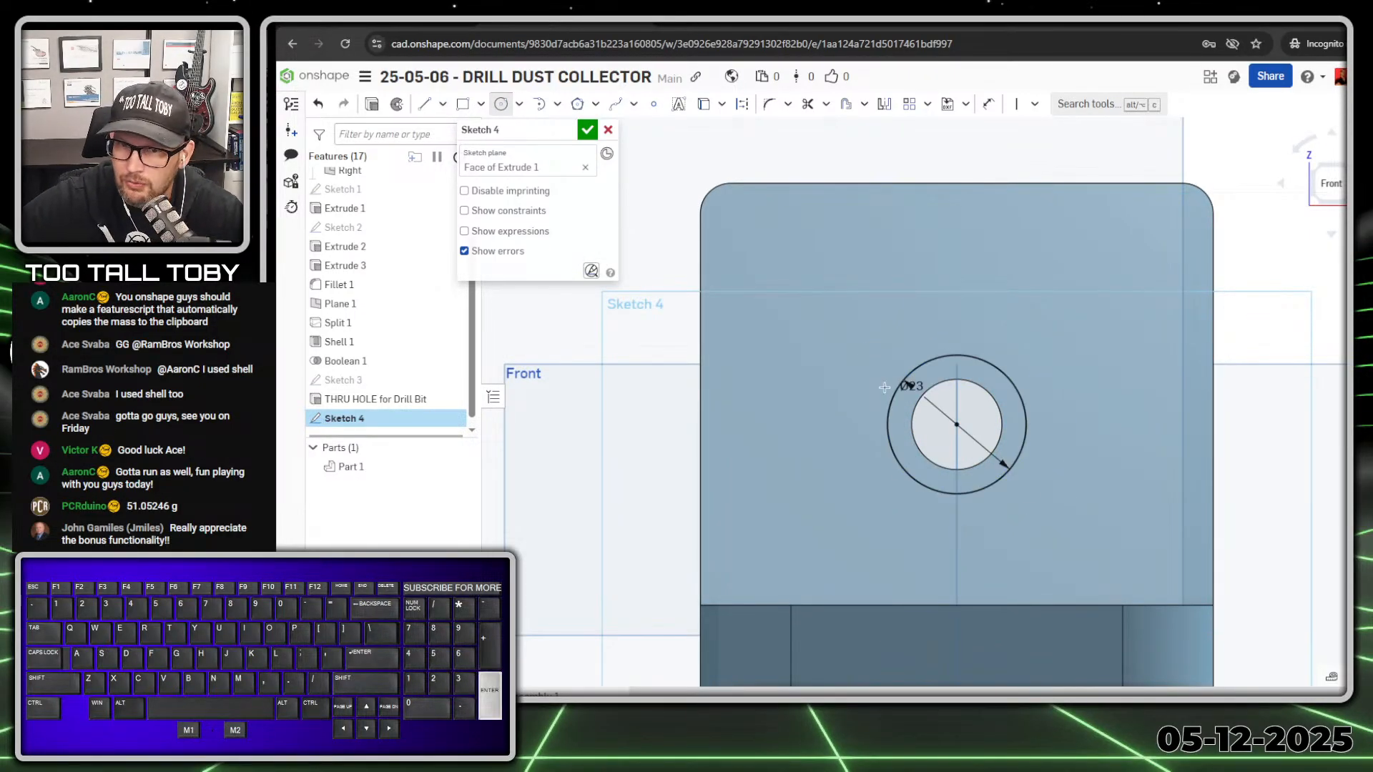
- Add a second circle of 48 mm diameter, concentric with the drill bit hole
{"action": "left_click_drag", "start_coordinate": [955, 424], "coordinate": [882, 292]}
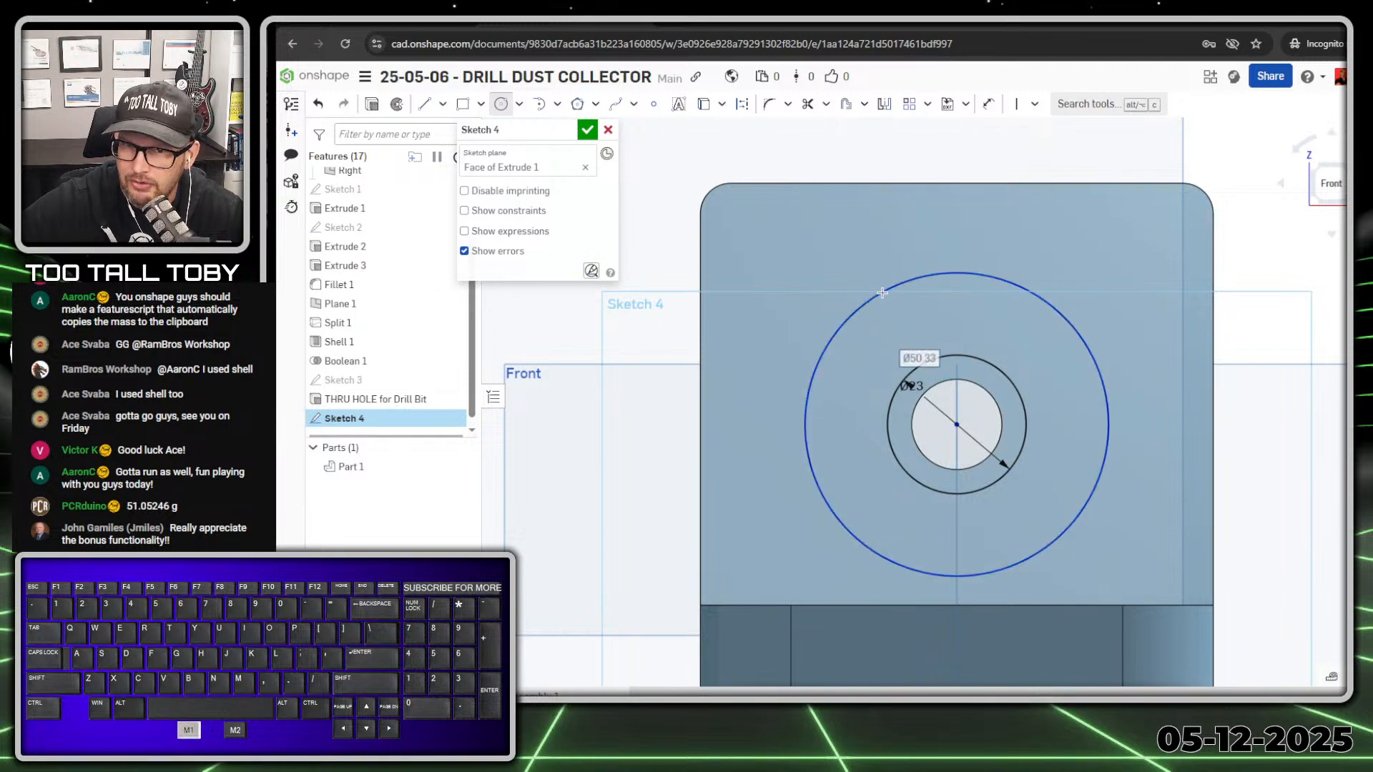
{"action": "type", "text": "48+"}
{"action": "key", "text": "Return"}
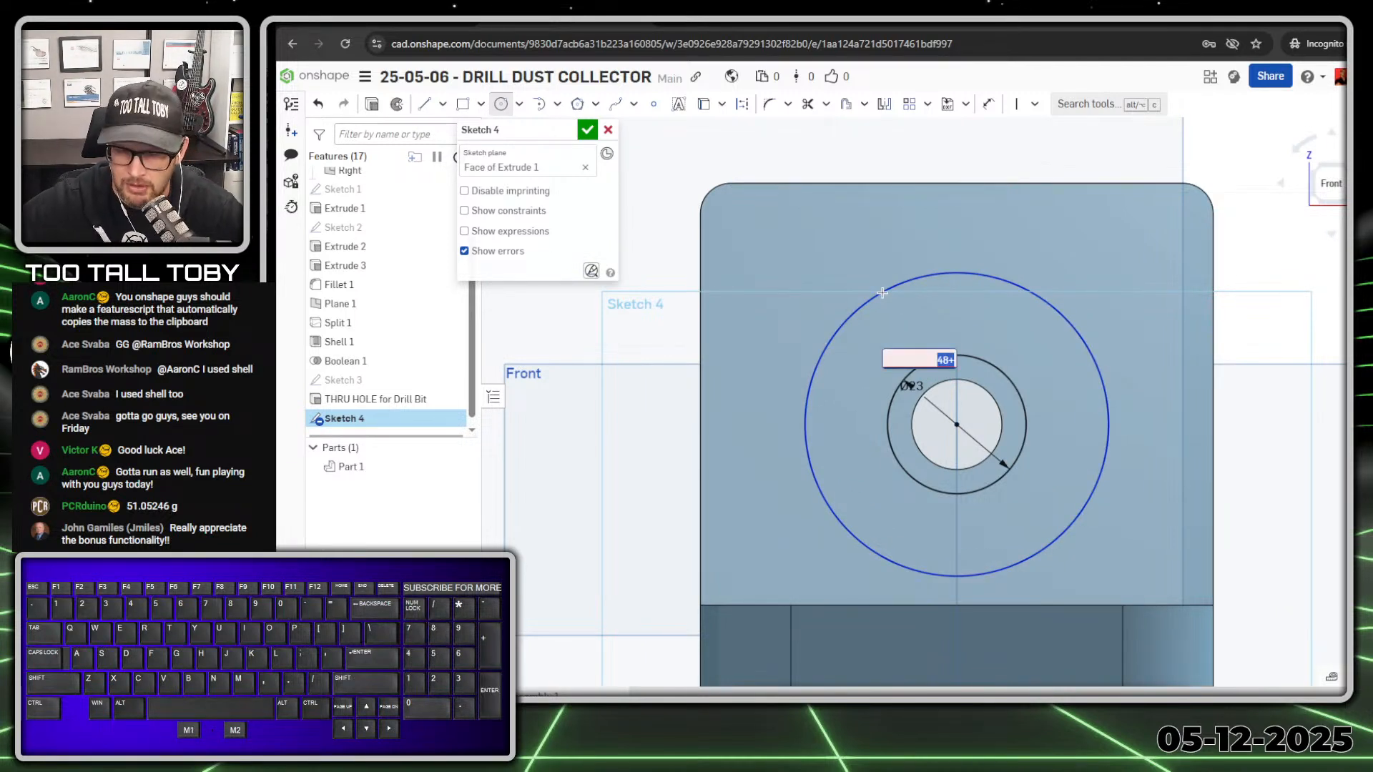
{"action": "key", "text": "BackSpace"}
{"action": "type", "text": "48"}
{"action": "key", "text": "Return"}
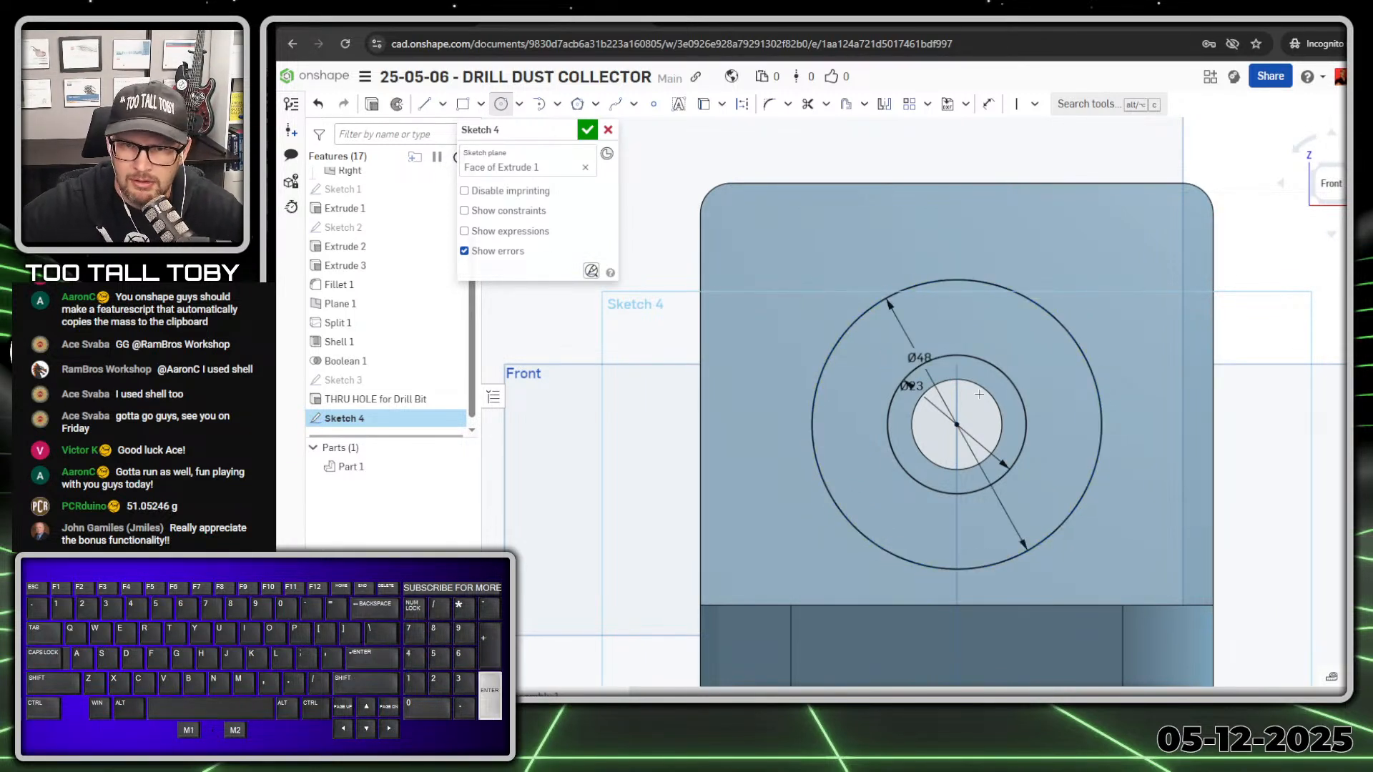
- Convert both the 23 mm and the 48 mm circles to construction geometry
{"action": "key", "text": "Escape"}
{"action": "left_click", "coordinate": [997, 373]}
{"action": "key", "text": "q"}
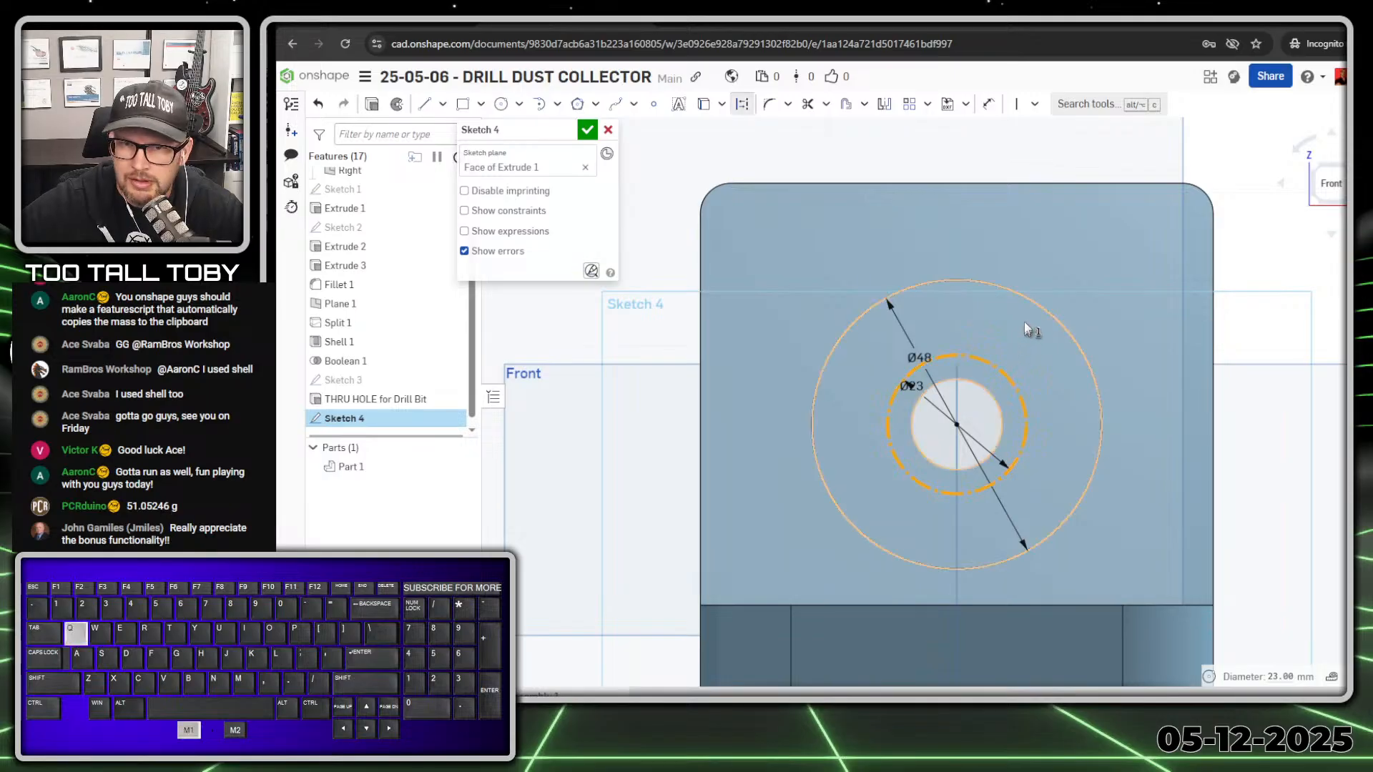
{"action": "left_click", "coordinate": [1036, 296]}
{"action": "left_click", "coordinate": [1030, 300]}
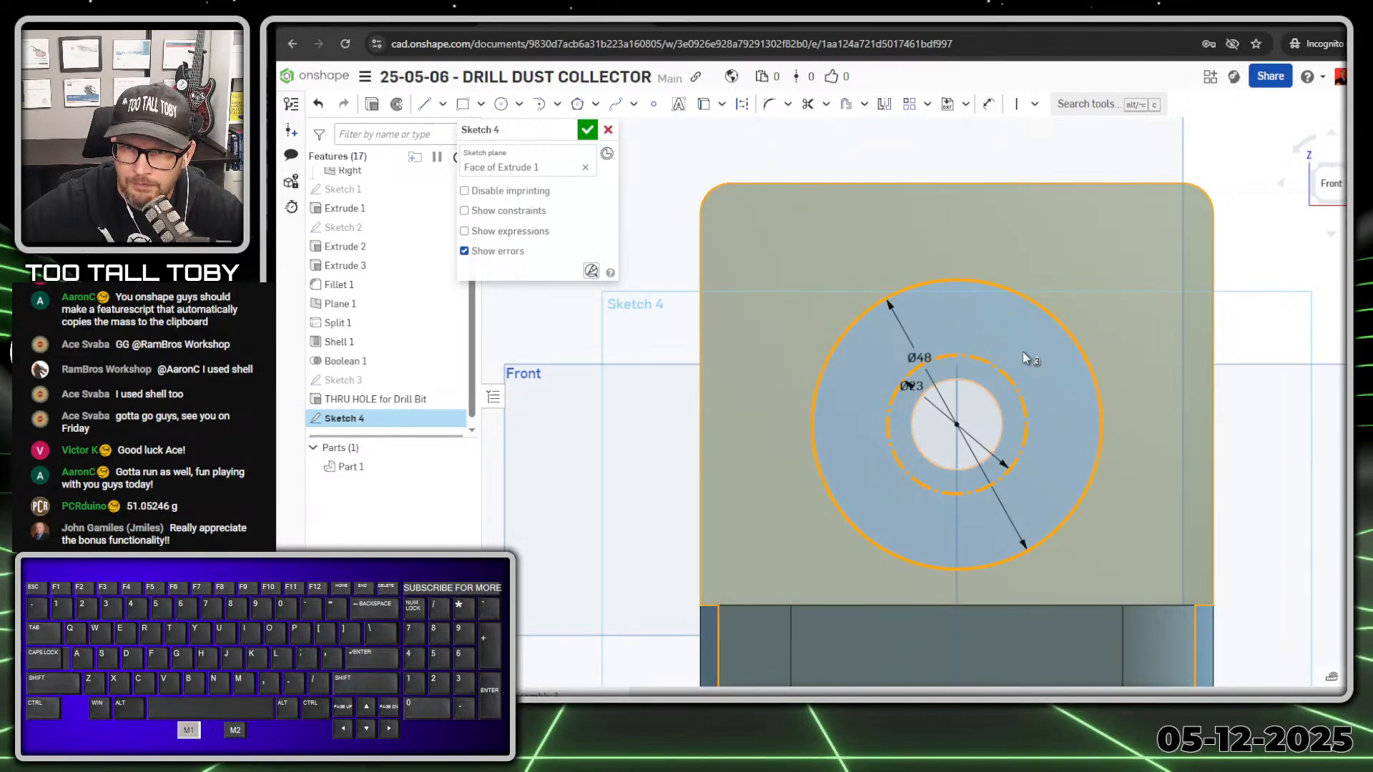
{"action": "key", "text": "space"}
{"action": "left_click", "coordinate": [1048, 313]}
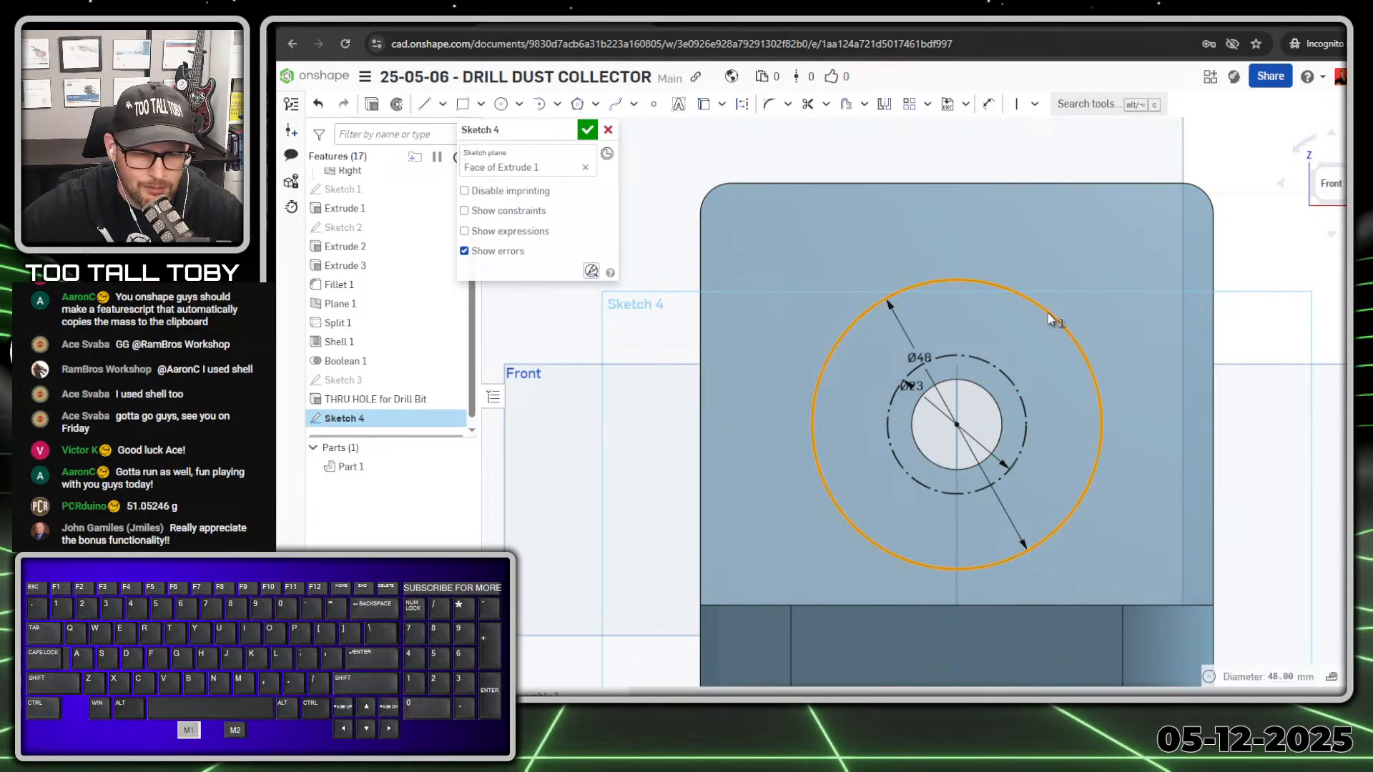
{"action": "key", "text": "q"}
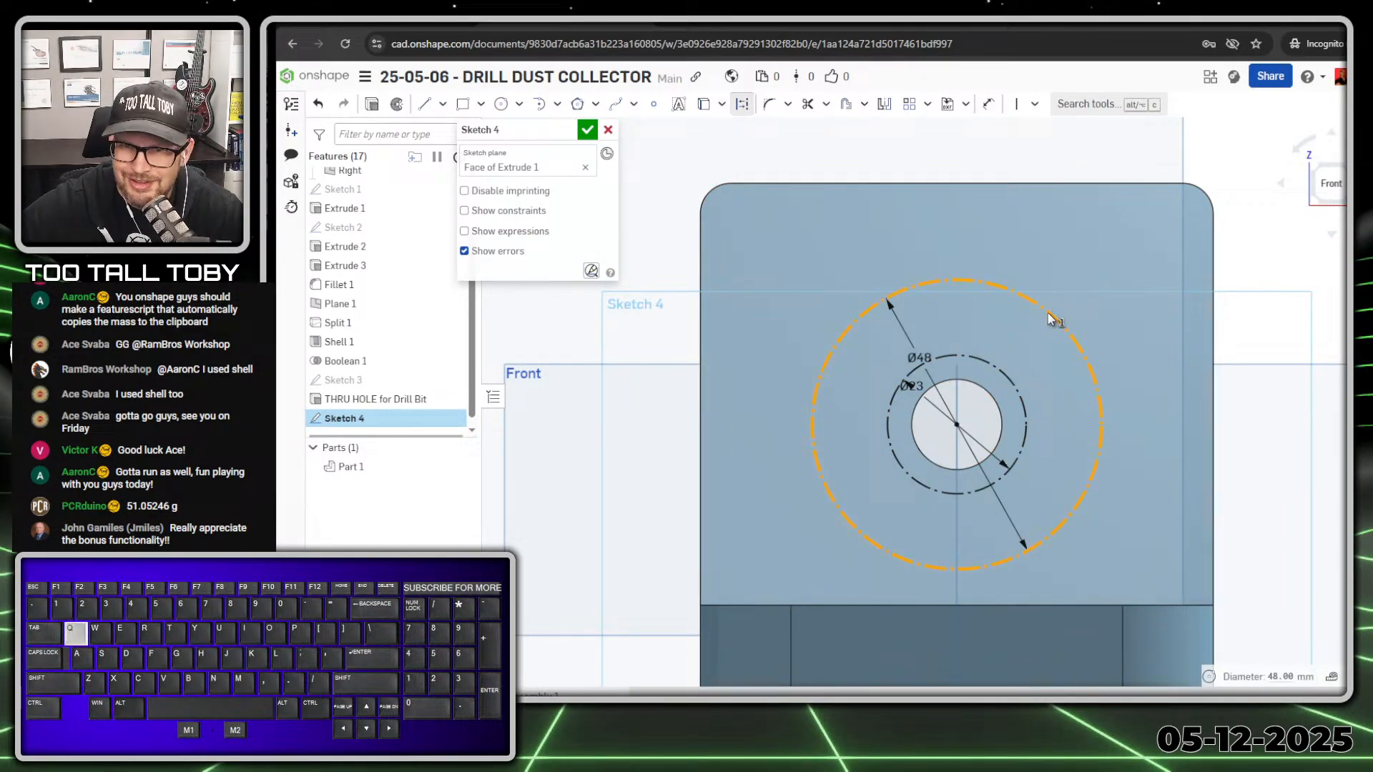
{"action": "key", "text": "space"}
{"action": "left_click", "coordinate": [1003, 366]}
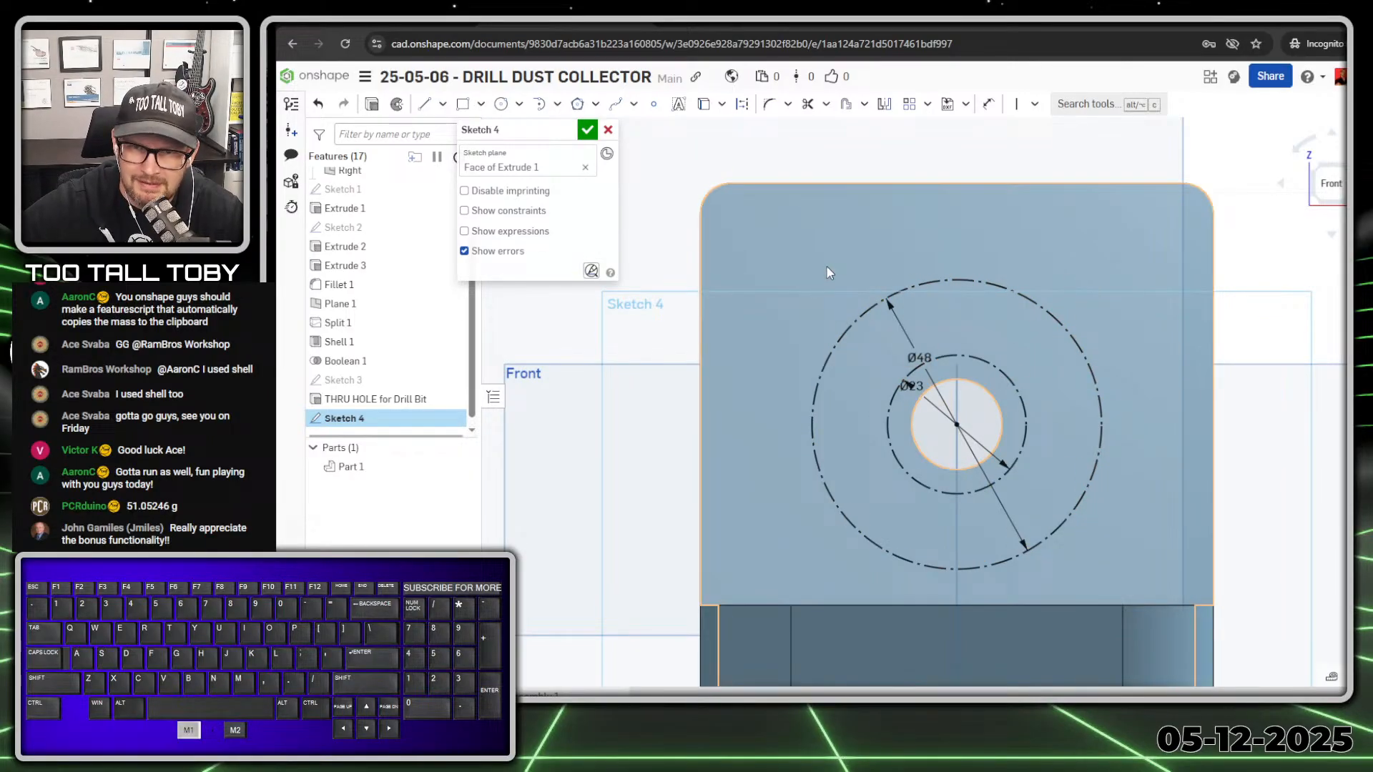
{"action": "left_click", "coordinate": [998, 367]}
{"action": "left_click", "coordinate": [1042, 317]}
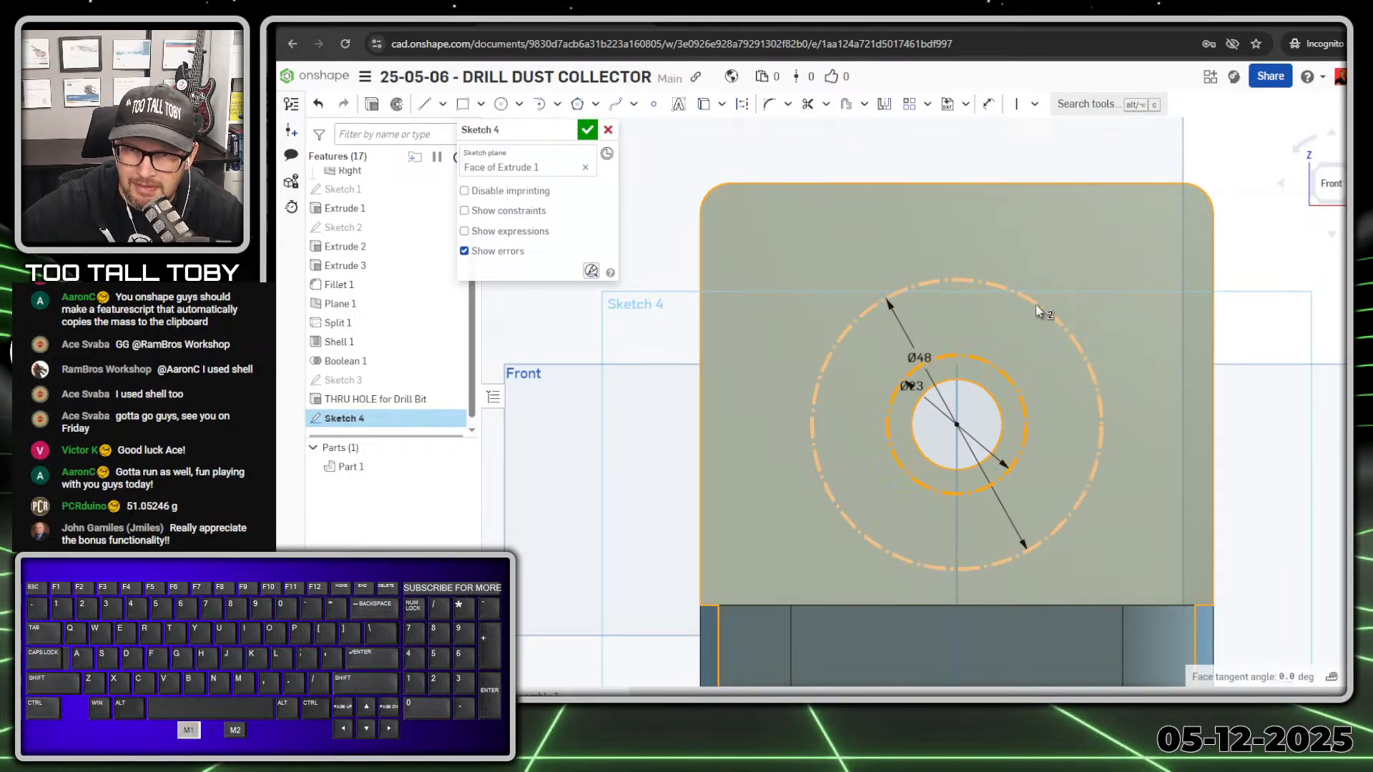
{"action": "key", "text": "space"}
{"action": "left_click", "coordinate": [958, 234]}
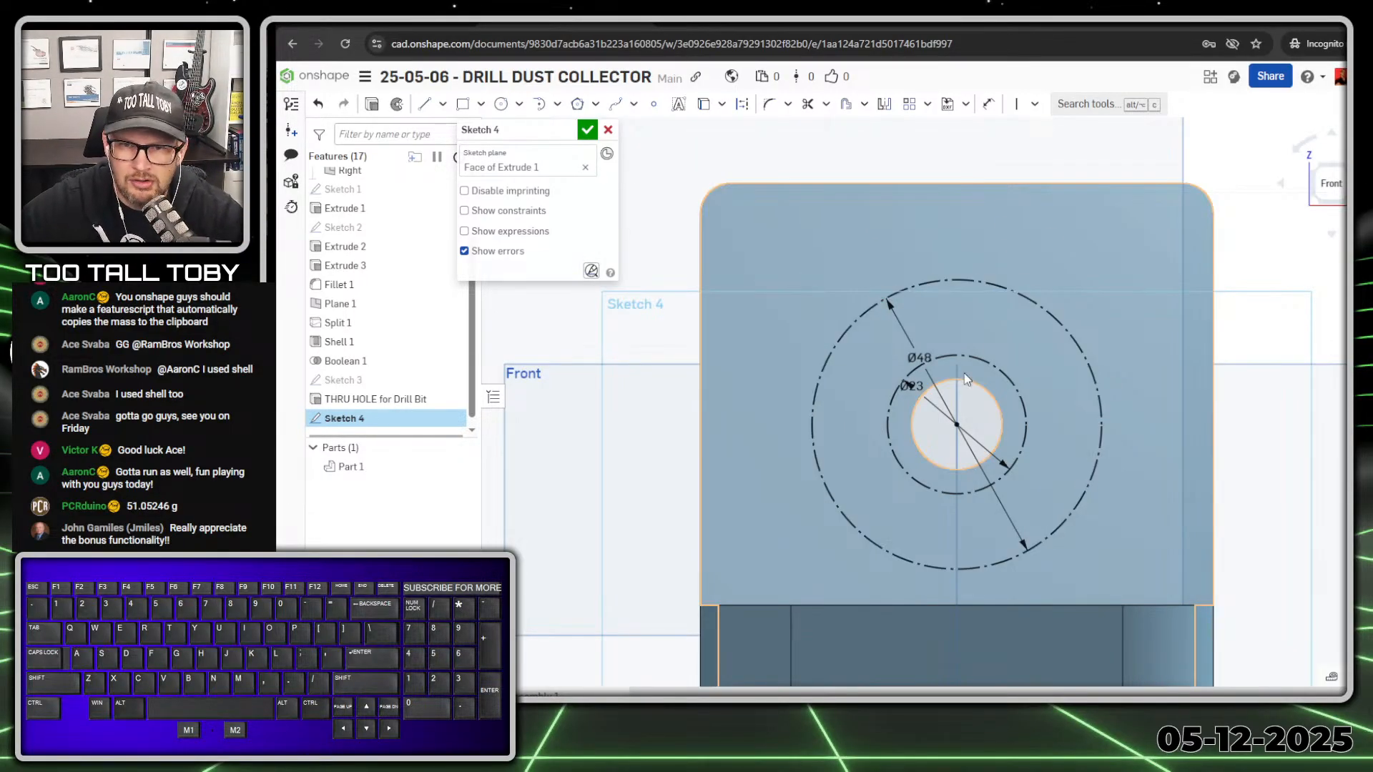
- Draw a horizontal line between the 23 mm and 48 mm construction circles, left of the drill bit hole and aligned with its center
{"action": "scroll", "coordinate": [930, 408], "scroll_direction": "up", "scroll_amount": 5}
{"action": "key", "text": "s"}
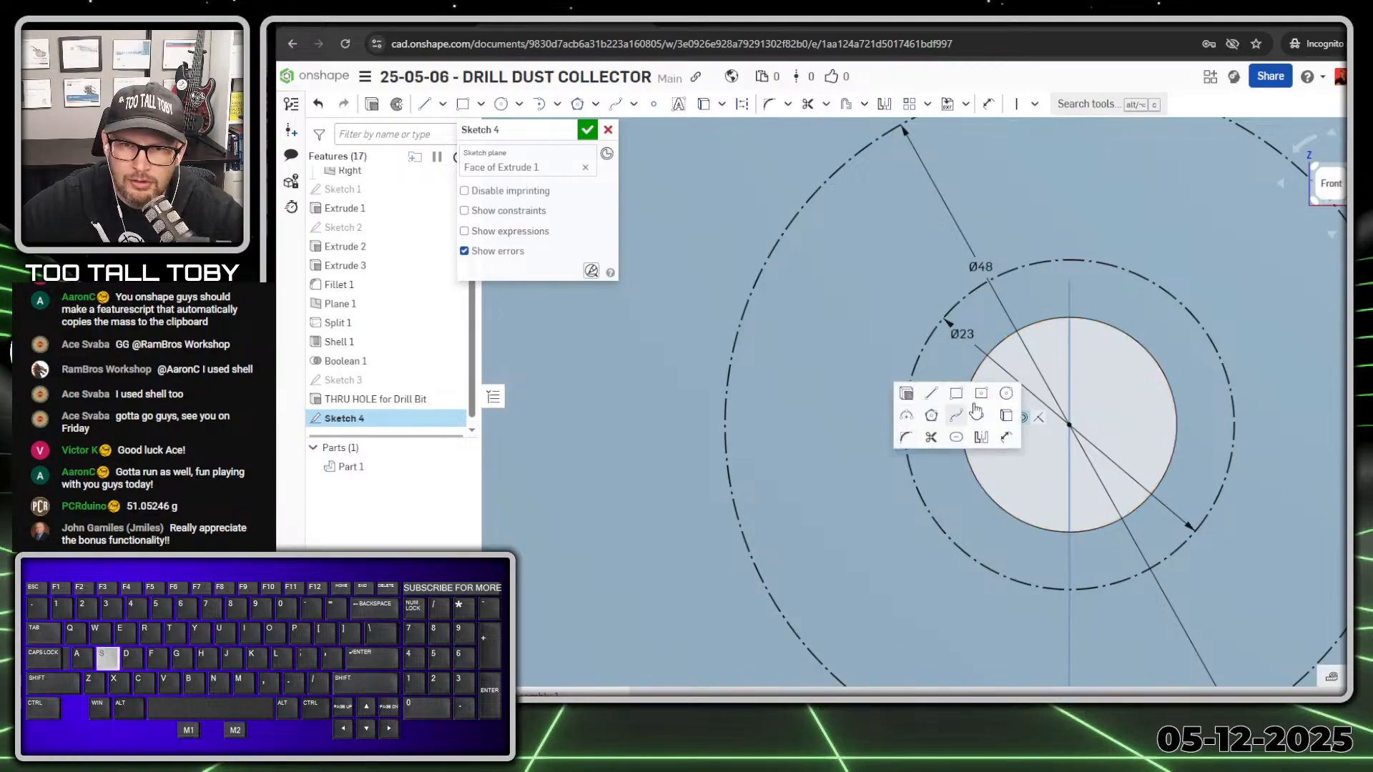
{"action": "left_click", "coordinate": [931, 393]}
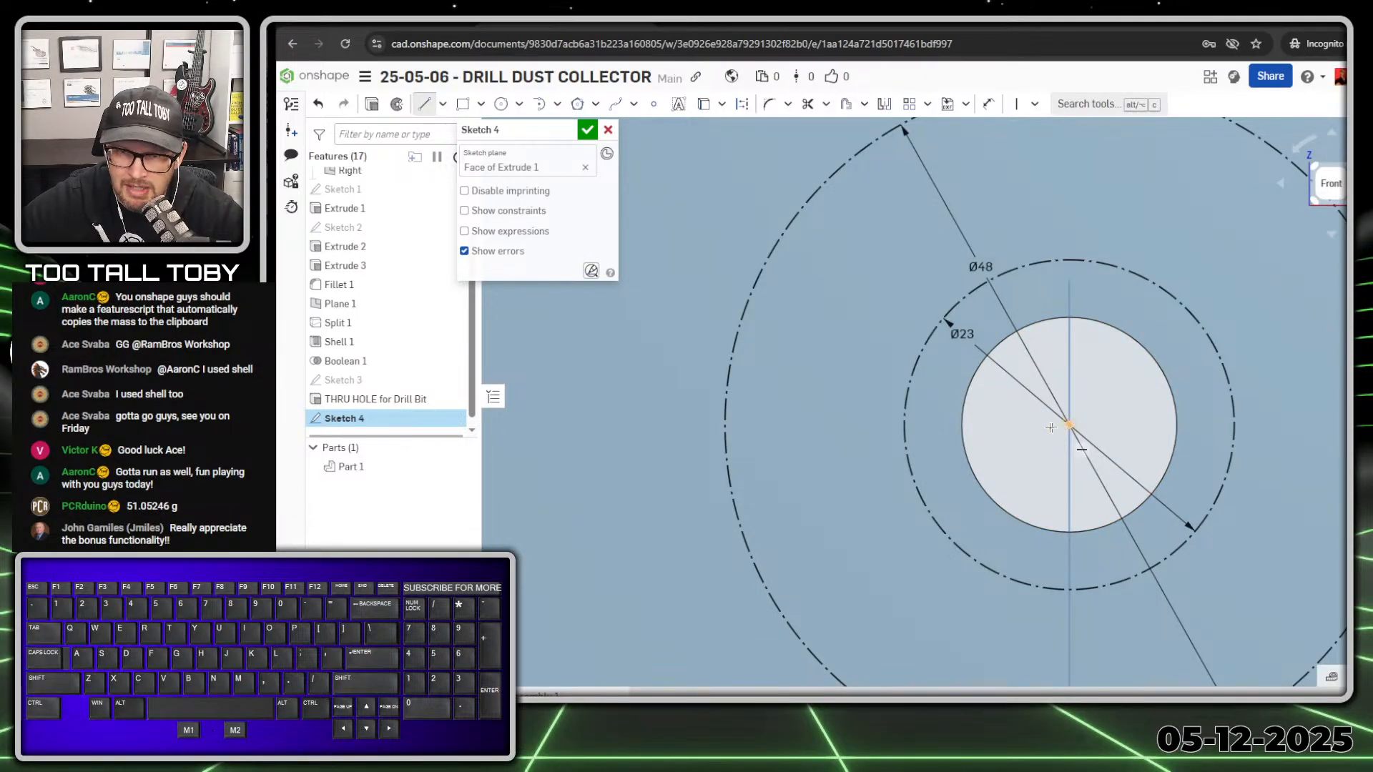
{"action": "left_click", "coordinate": [904, 423]}
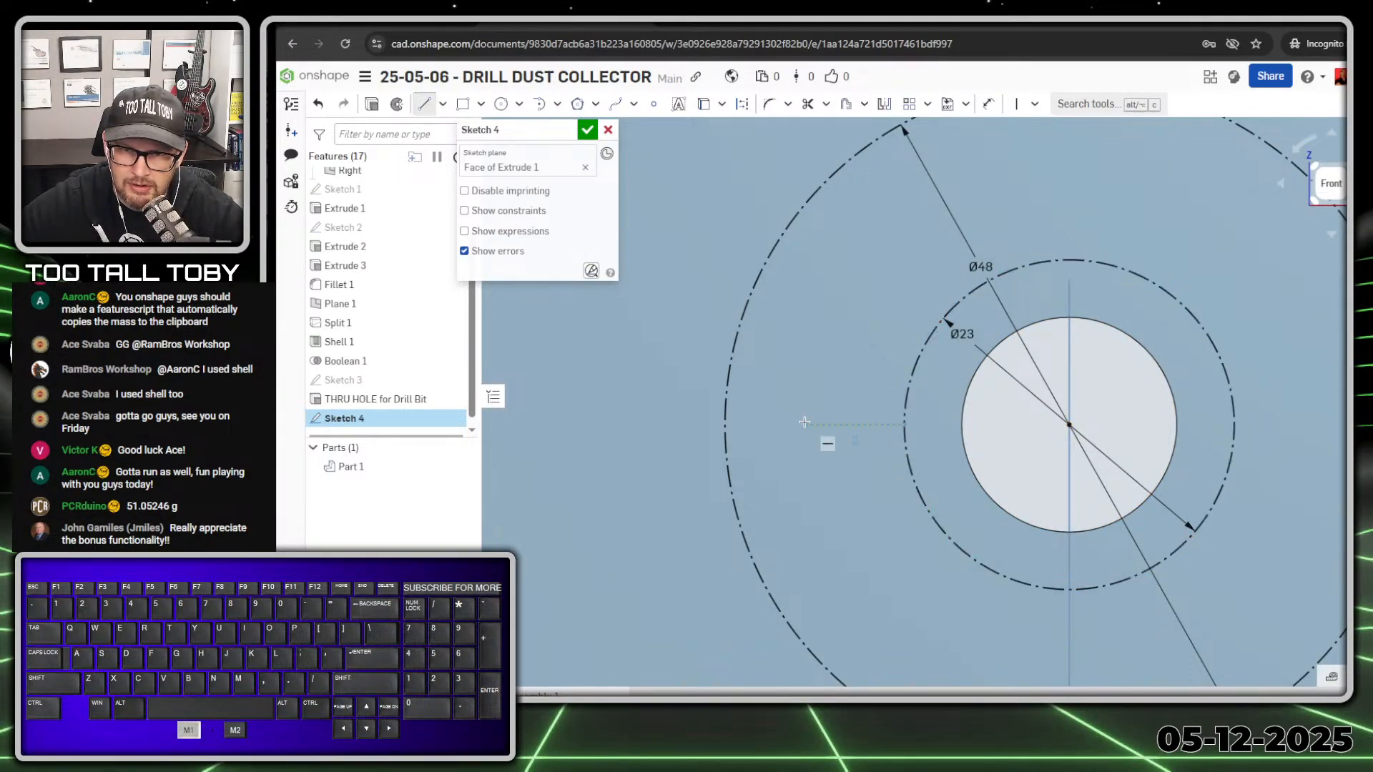
{"action": "left_click", "coordinate": [730, 423]}
{"action": "scroll", "coordinate": [1116, 357], "scroll_direction": "down", "scroll_amount": 2}
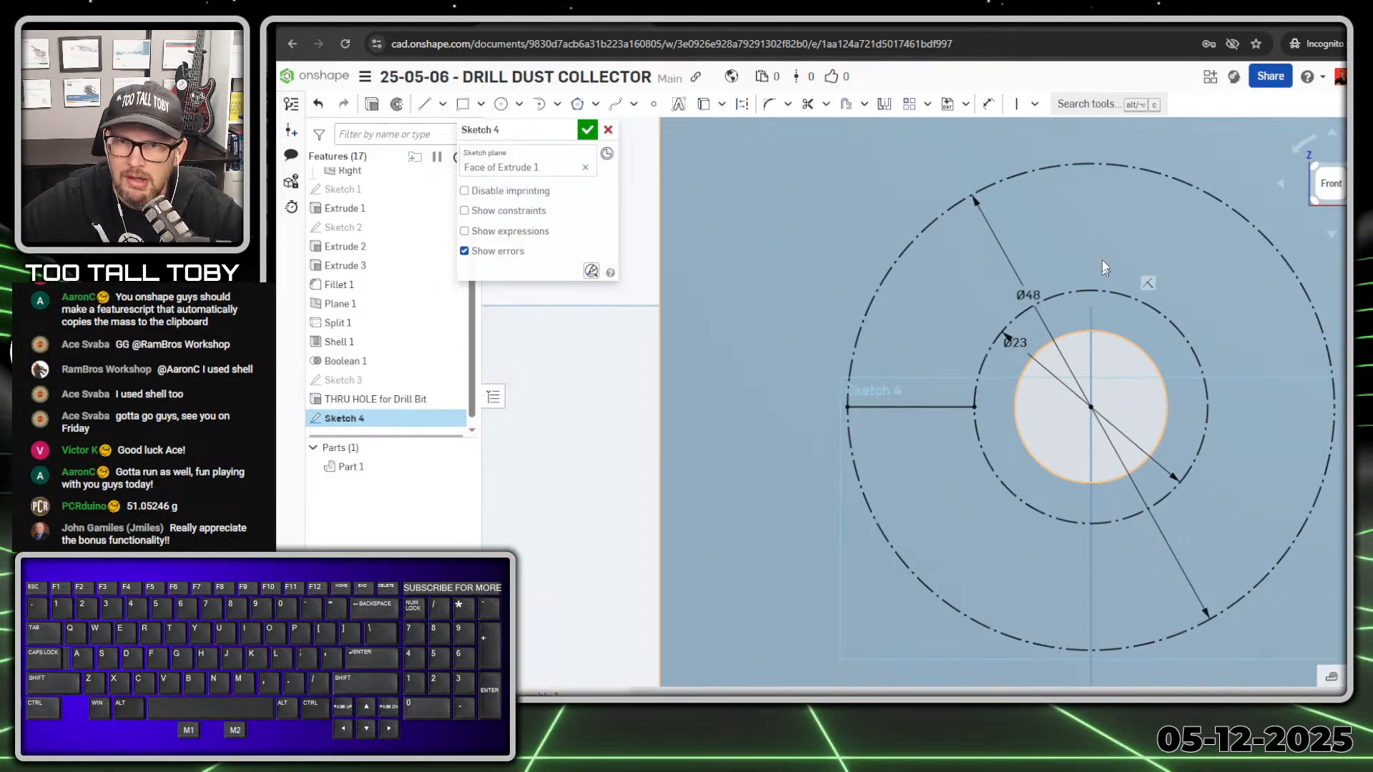
- Draw a vertical line between the two construction circles, directly above the drill bit hole's center
{"action": "key", "text": "s"}
{"action": "left_click", "coordinate": [1154, 296]}
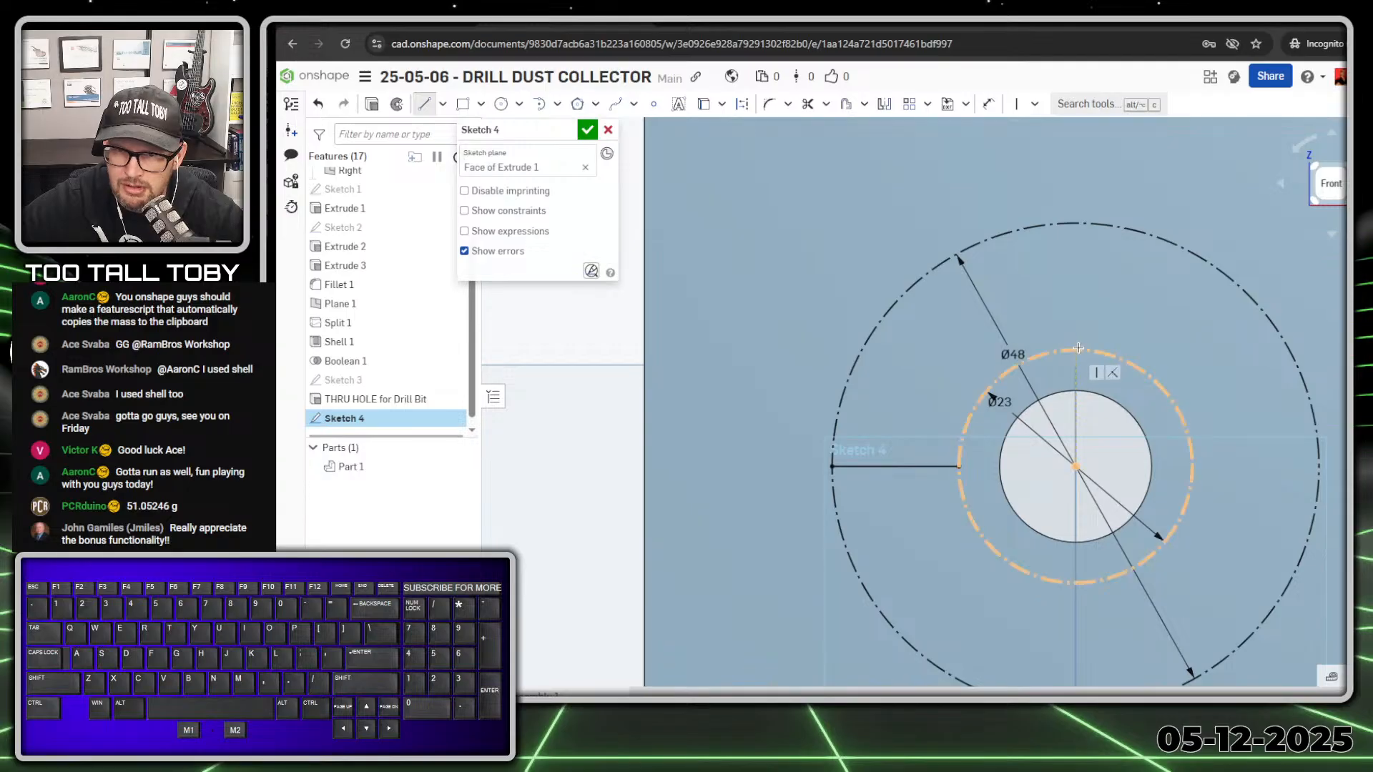
{"action": "left_click_drag", "start_coordinate": [1075, 348], "coordinate": [1076, 223]}
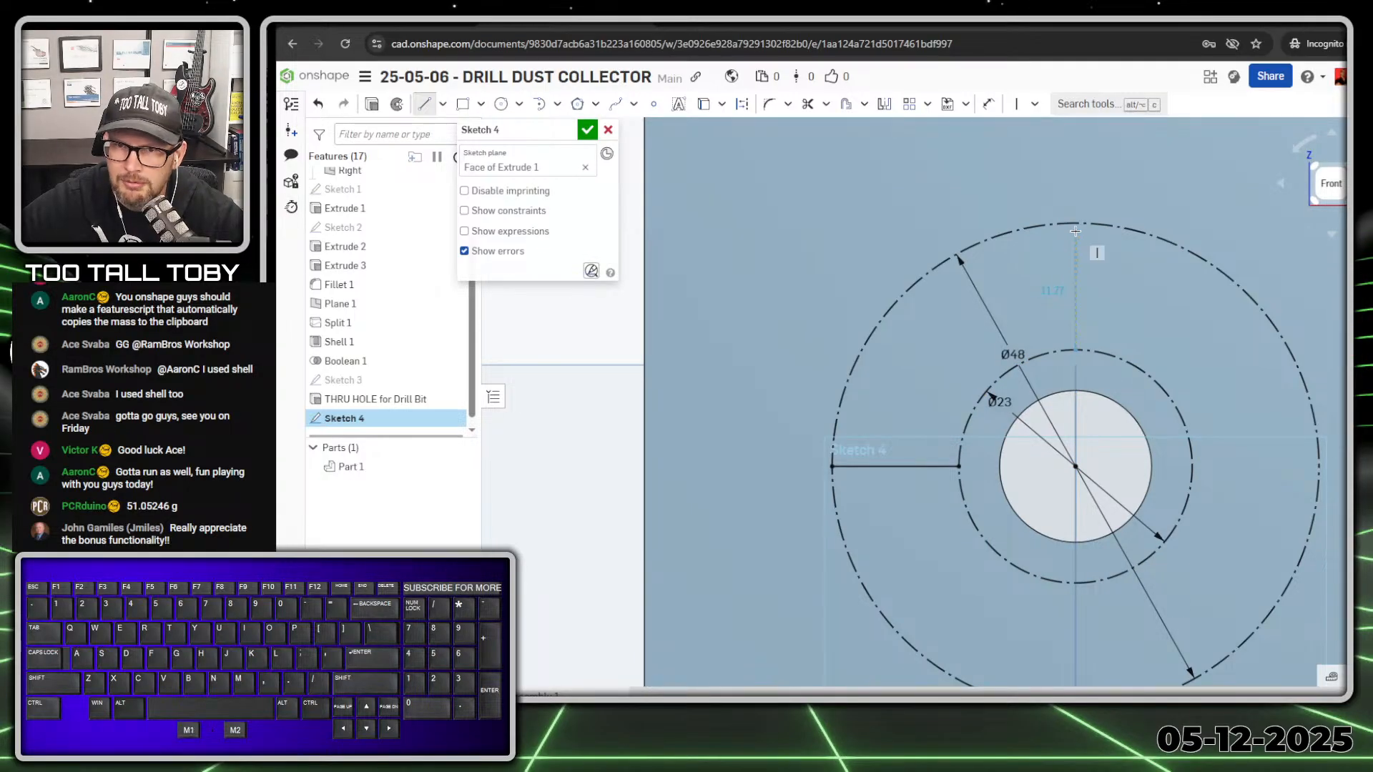
{"action": "left_click", "coordinate": [1208, 322]}
{"action": "key", "text": "Escape"}
- Draw a horizontal line between the two construction circles, right of the drill bit hole and aligned with its center
{"action": "key", "text": "s"}
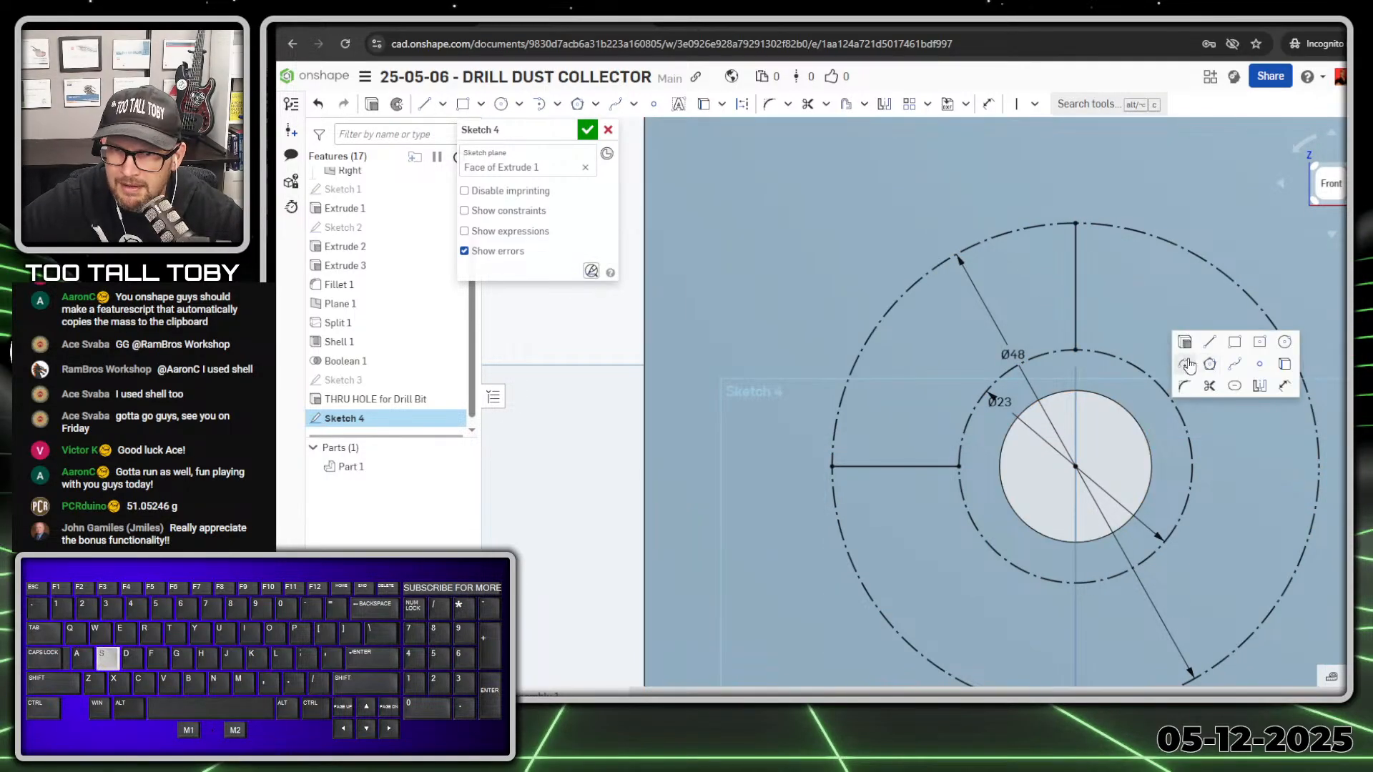
{"action": "left_click", "coordinate": [1207, 350]}
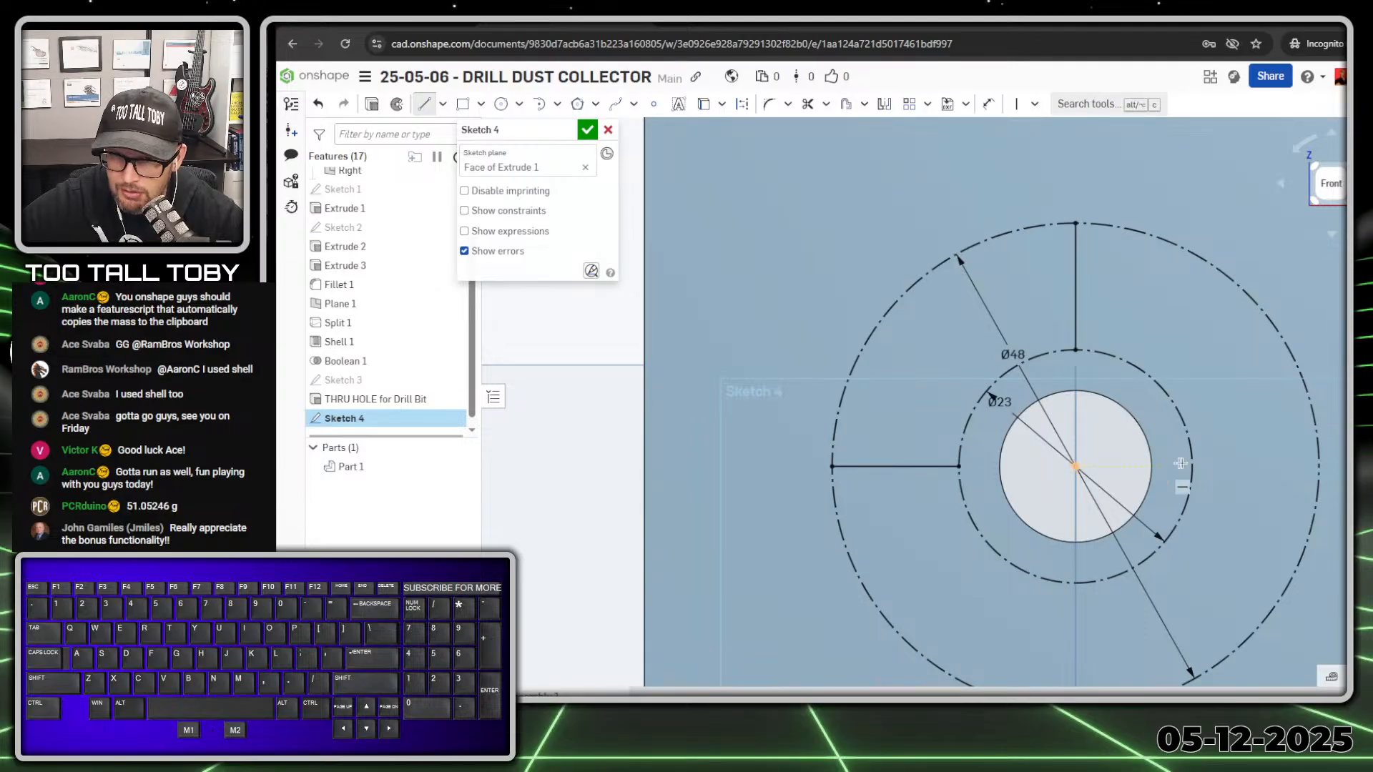
{"action": "left_click_drag", "start_coordinate": [1195, 467], "coordinate": [1317, 469]}
{"action": "scroll", "coordinate": [1194, 465], "scroll_direction": "down", "scroll_amount": 3}
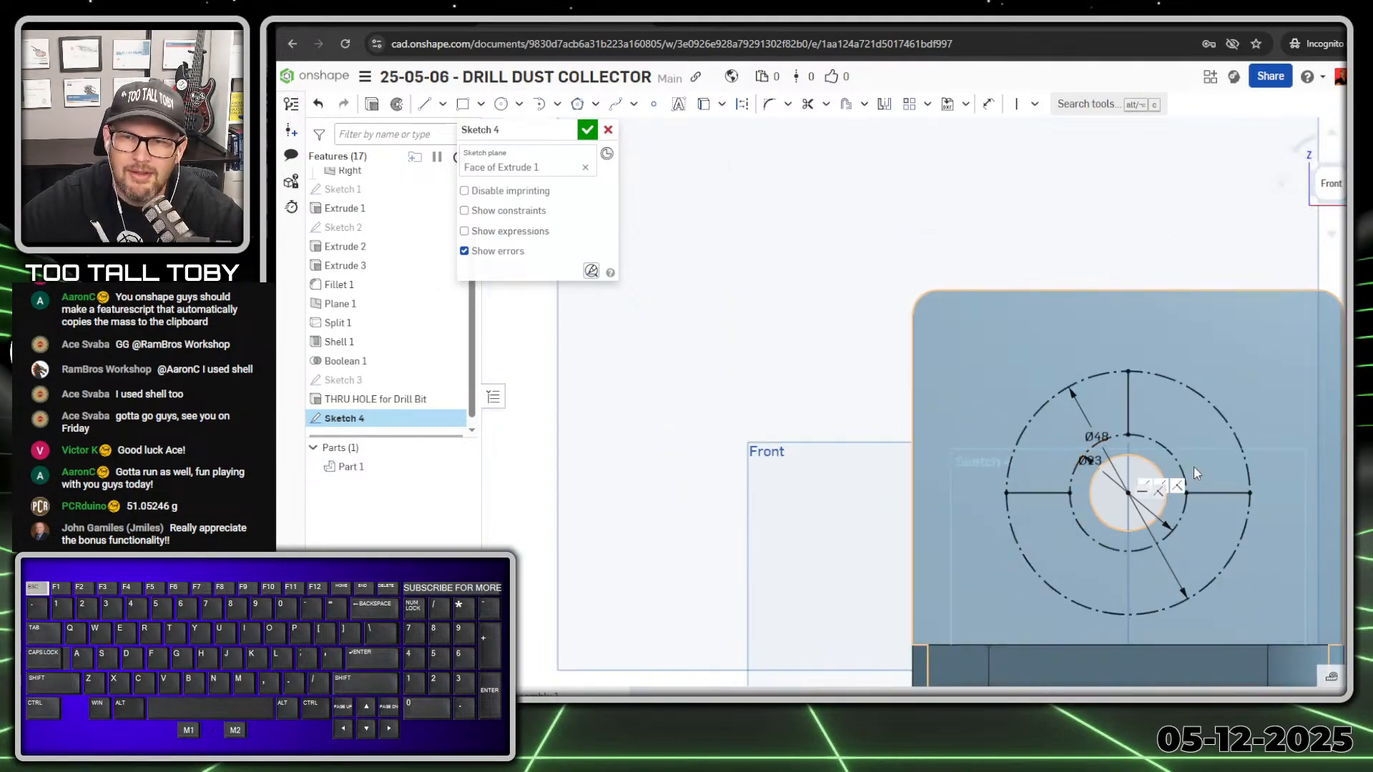
{"action": "scroll", "coordinate": [1329, 509], "scroll_direction": "up", "scroll_amount": 2}
{"action": "middle_click_drag", "start_coordinate": [1147, 489], "coordinate": [990, 396], "text": "ctrl"}
{"action": "scroll", "coordinate": [993, 397], "scroll_direction": "up", "scroll_amount": 2}
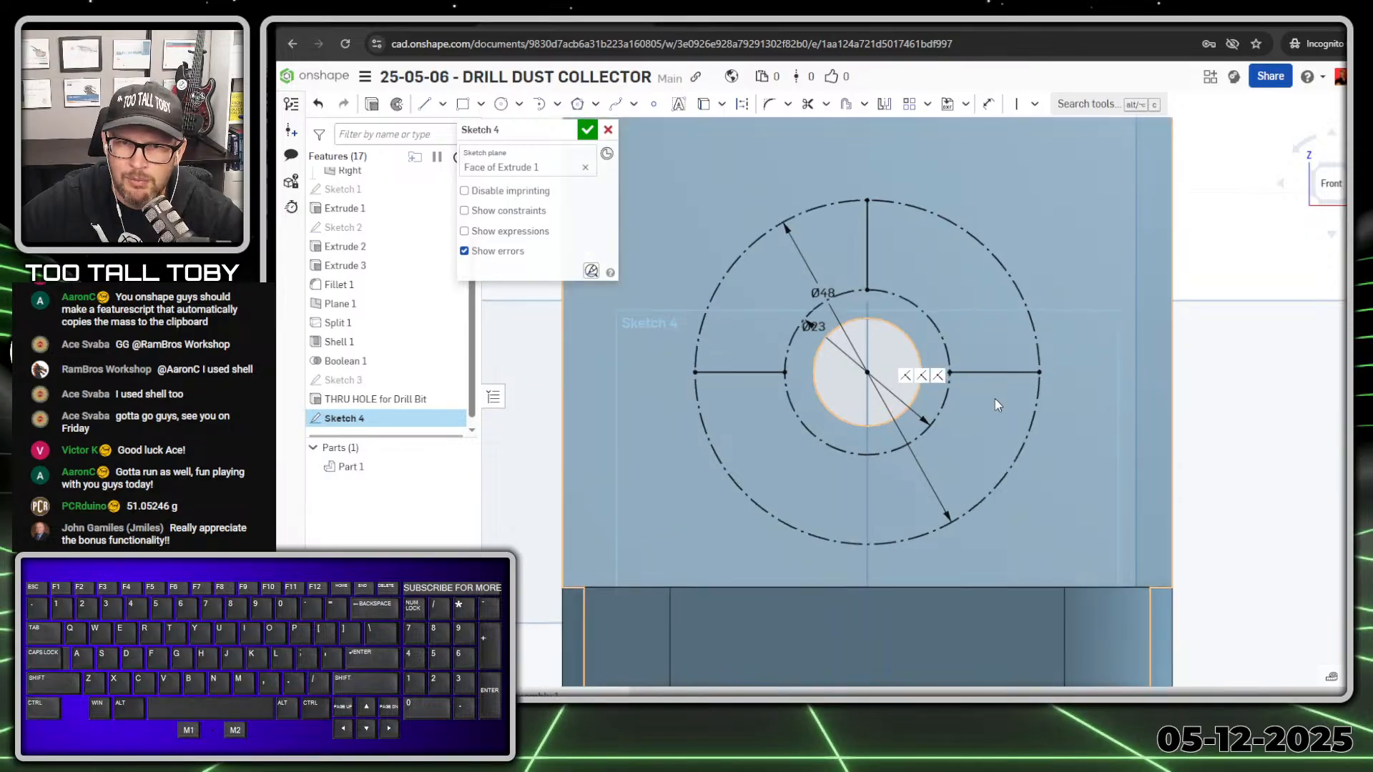
{"action": "scroll", "coordinate": [993, 397], "scroll_direction": "down", "scroll_amount": 3}
- Create slots around all three radial lines with the Slot tool and set their width to 6 mm
{"action": "left_click", "coordinate": [809, 379]}
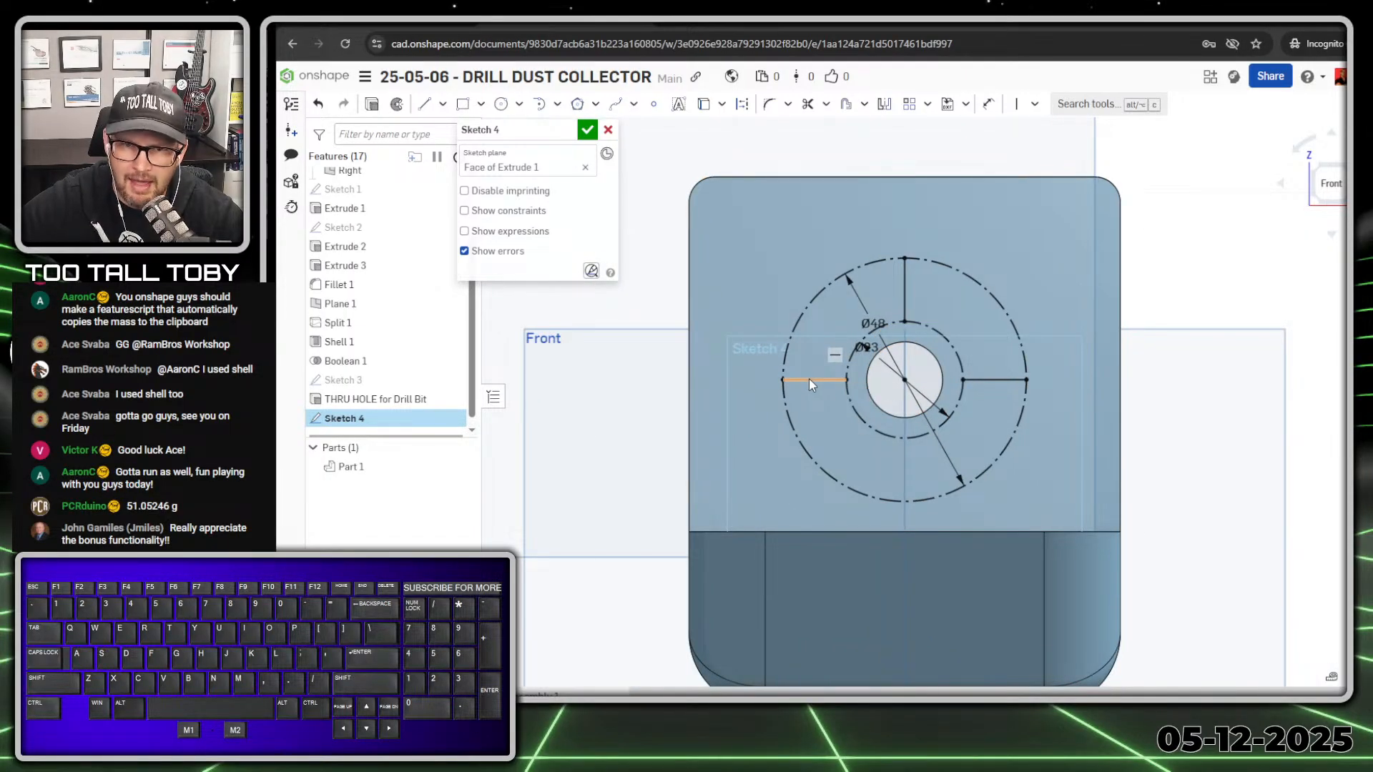
{"action": "left_click", "coordinate": [902, 293]}
{"action": "left_click", "coordinate": [1016, 379]}
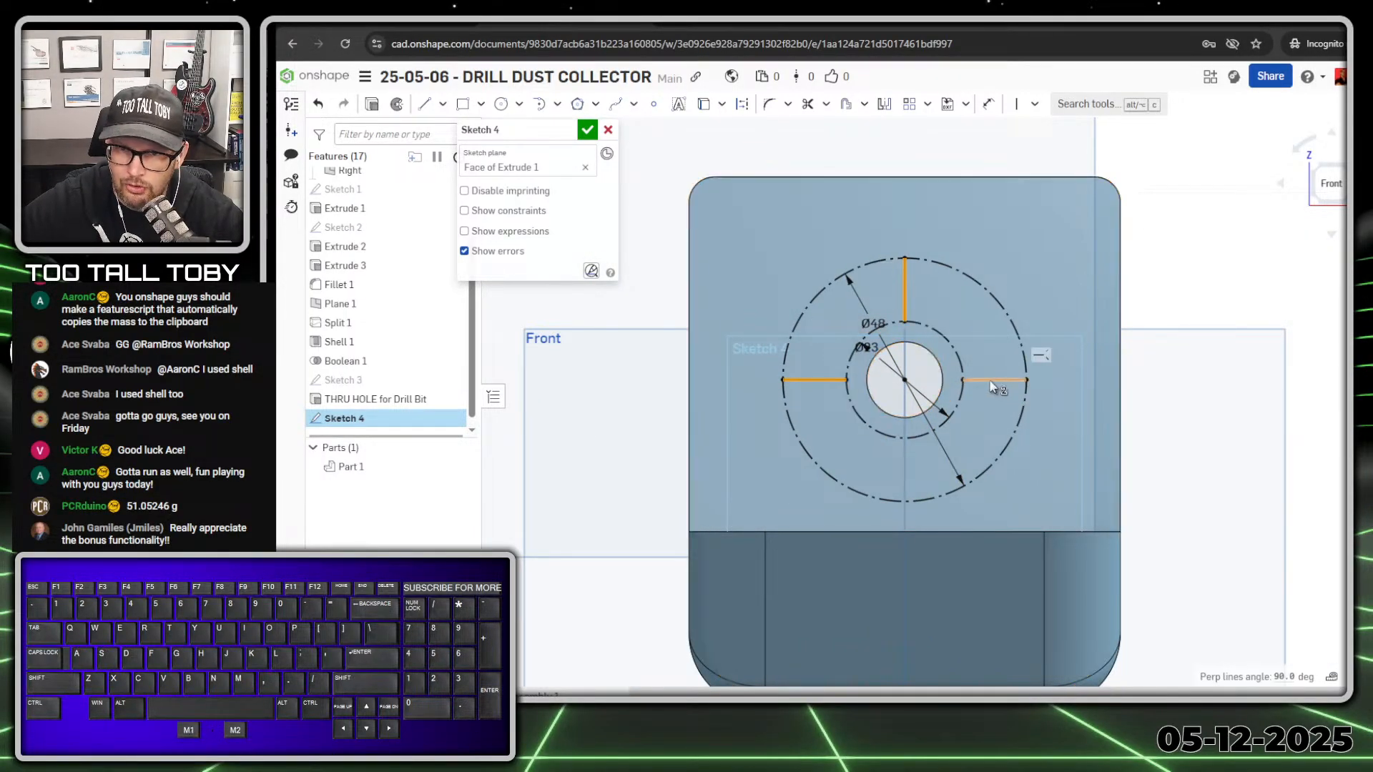
{"action": "left_click", "coordinate": [864, 104]}
{"action": "left_click", "coordinate": [868, 155]}
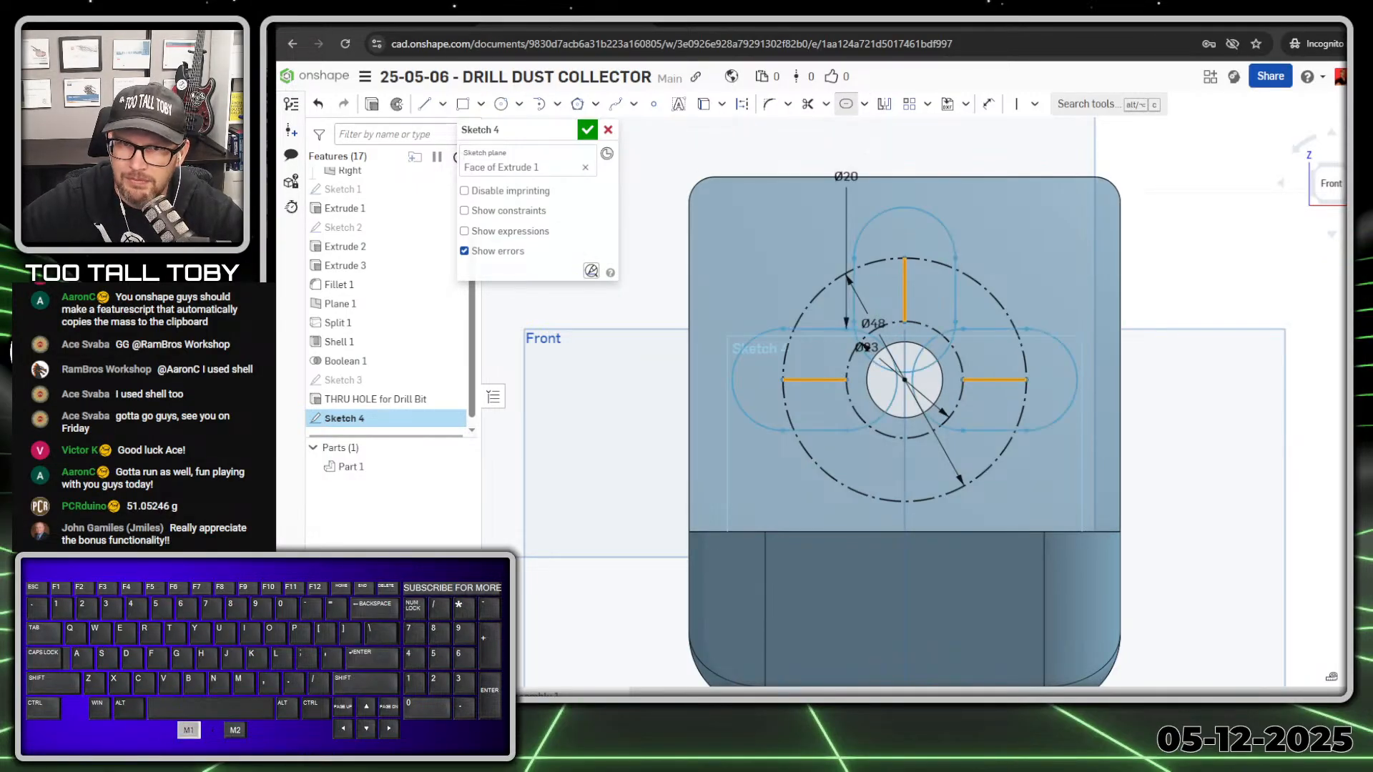
{"action": "double_click", "coordinate": [846, 176]}
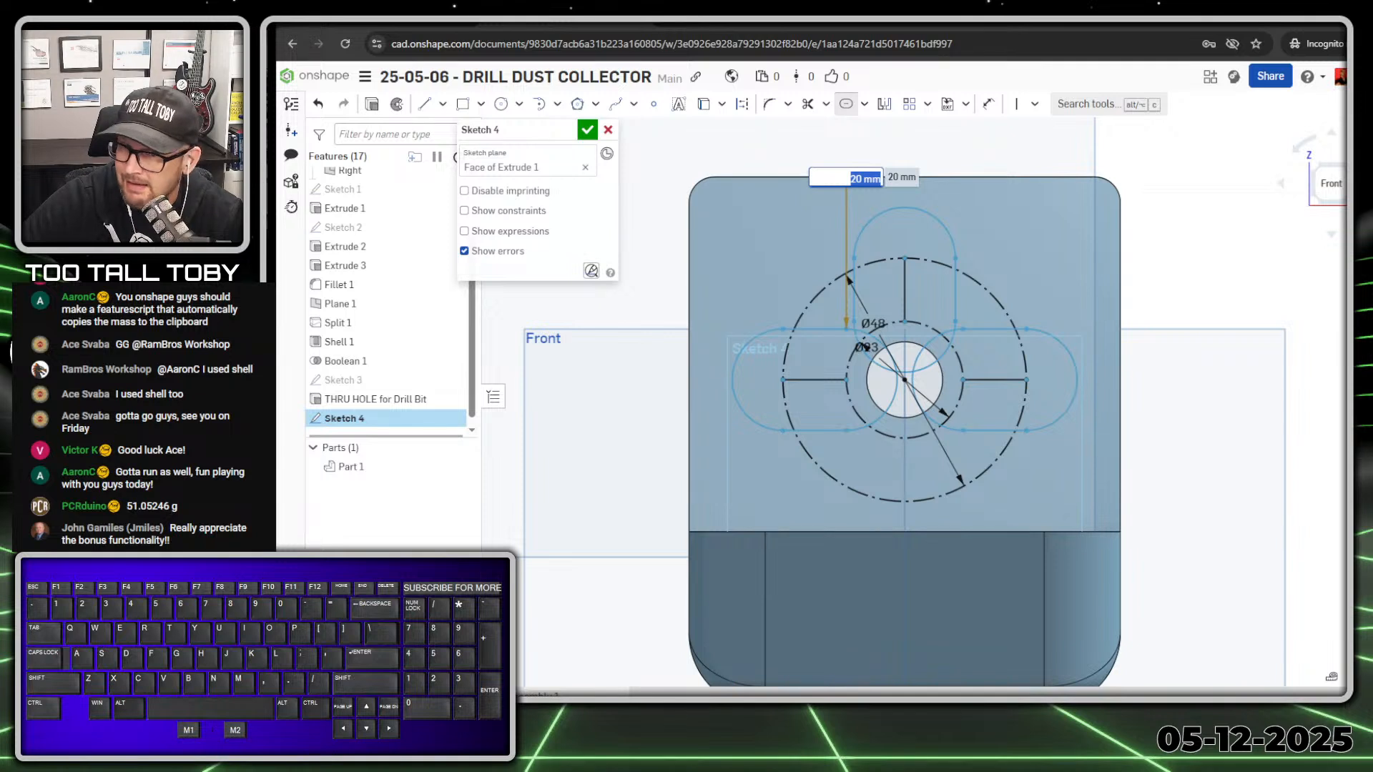
{"action": "type", "text": "6"}
{"action": "key", "text": "Return"}
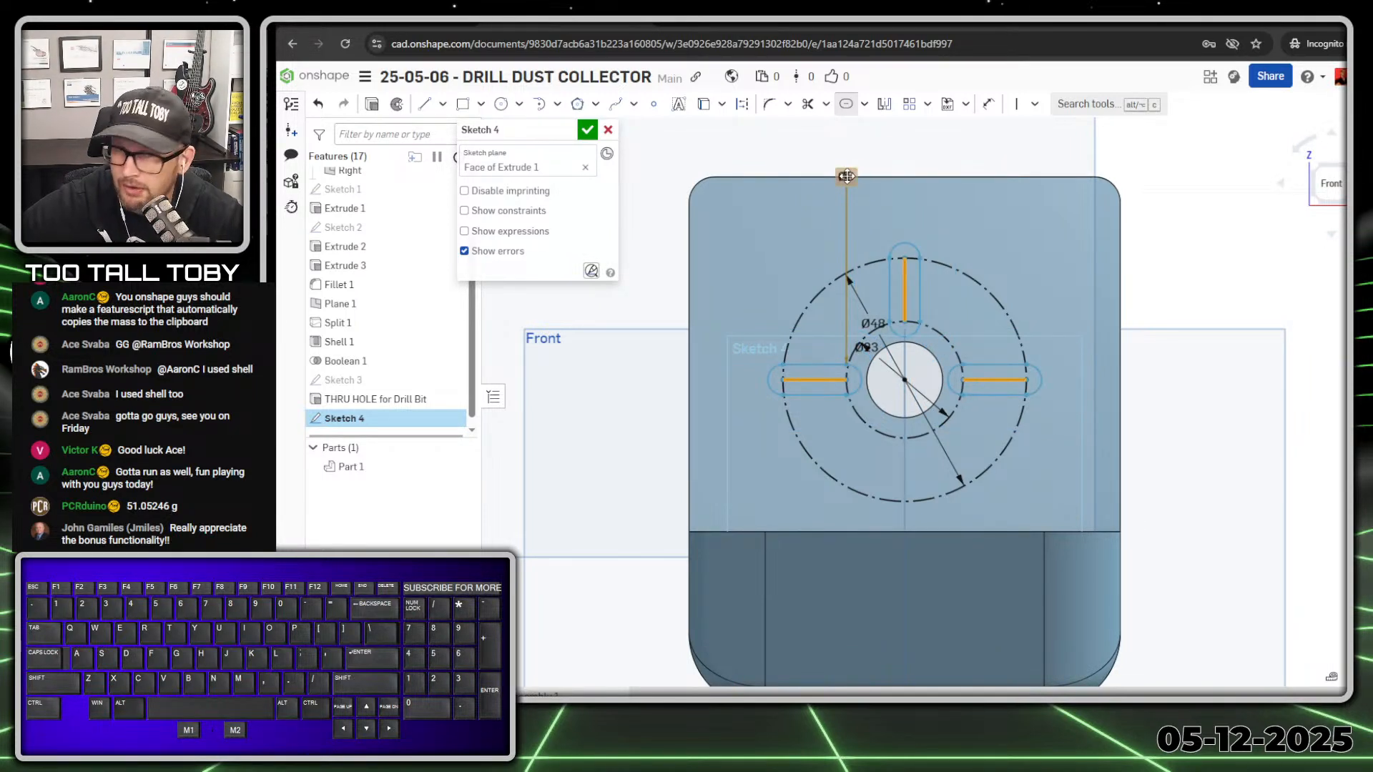
- Set the slots' width to 3 mm and reposition the dimension above the back plate
{"action": "double_click", "coordinate": [846, 176]}
{"action": "type", "text": "3"}
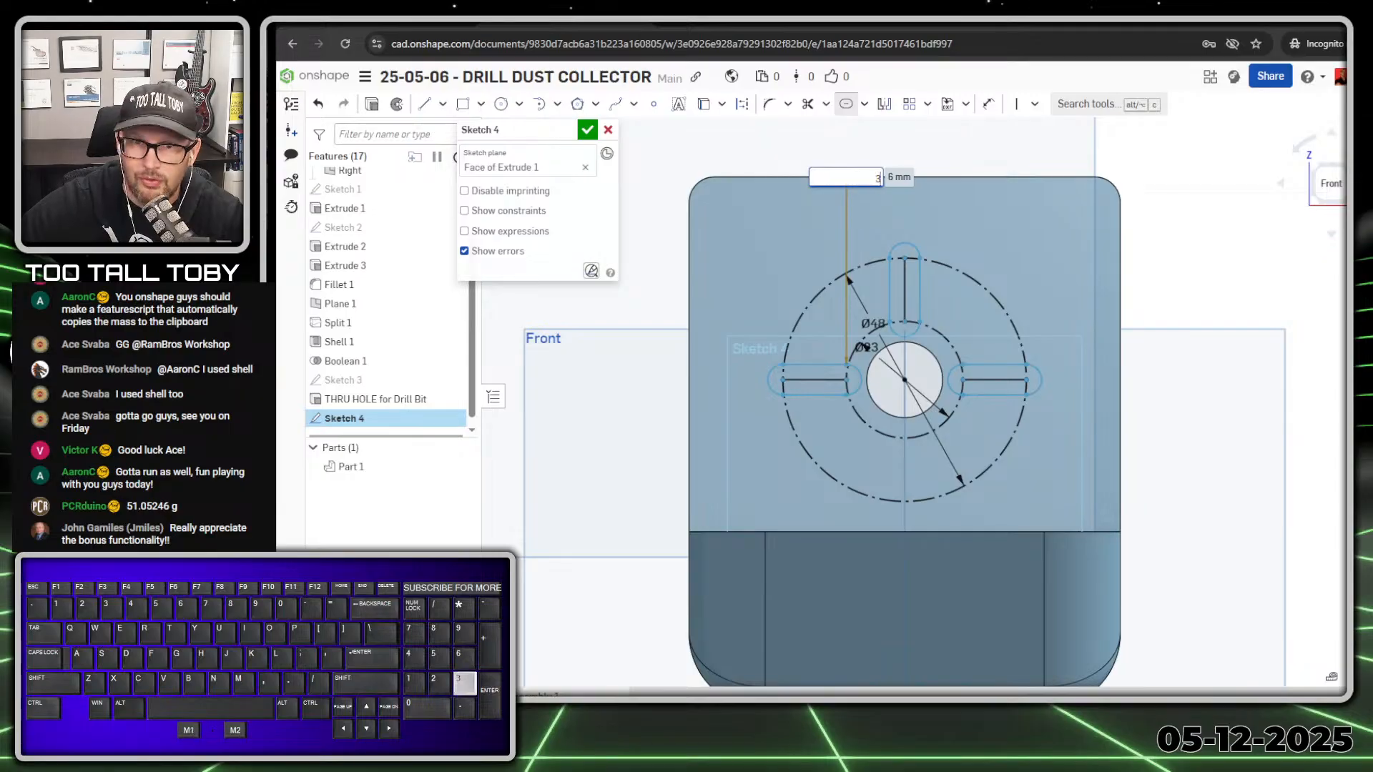
{"action": "key", "text": "Return"}
{"action": "key", "text": "Return"}
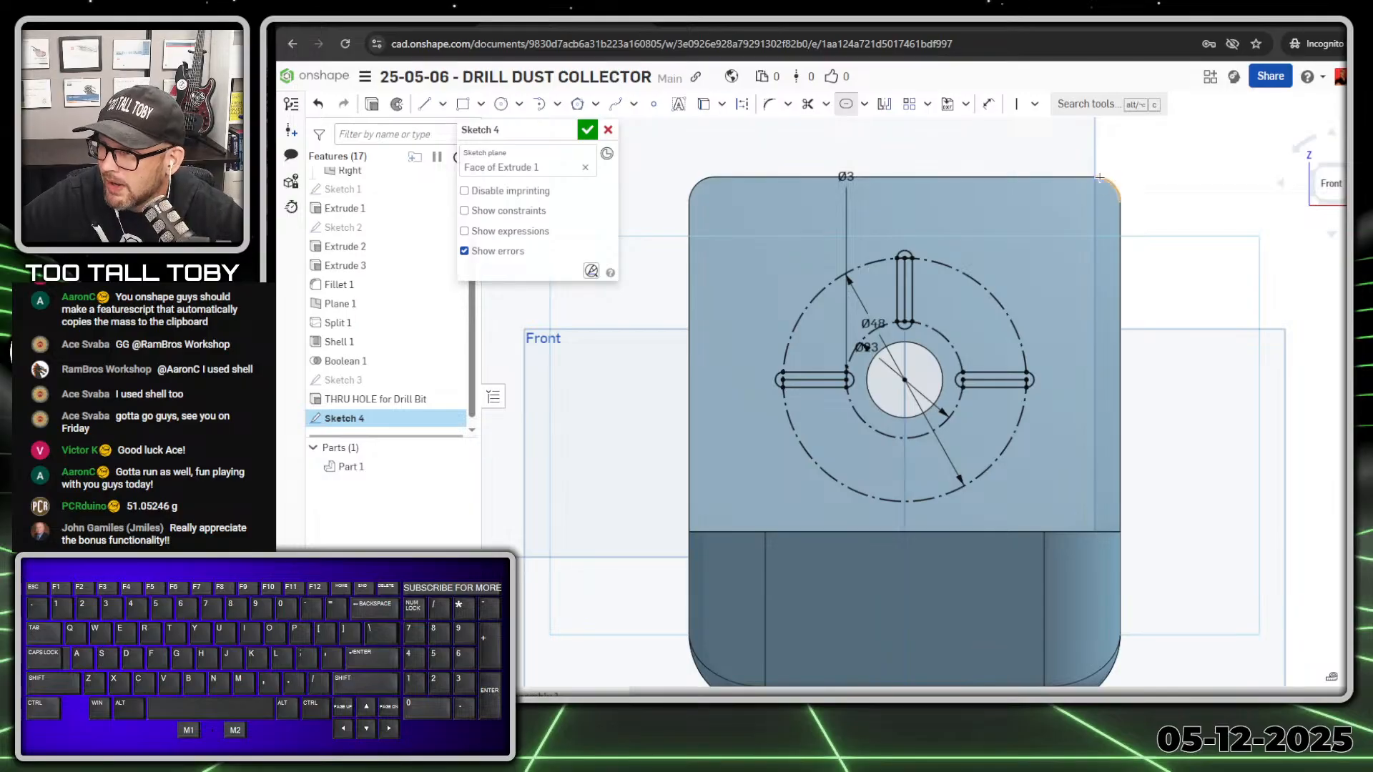
{"action": "left_click_drag", "start_coordinate": [846, 176], "coordinate": [882, 165]}
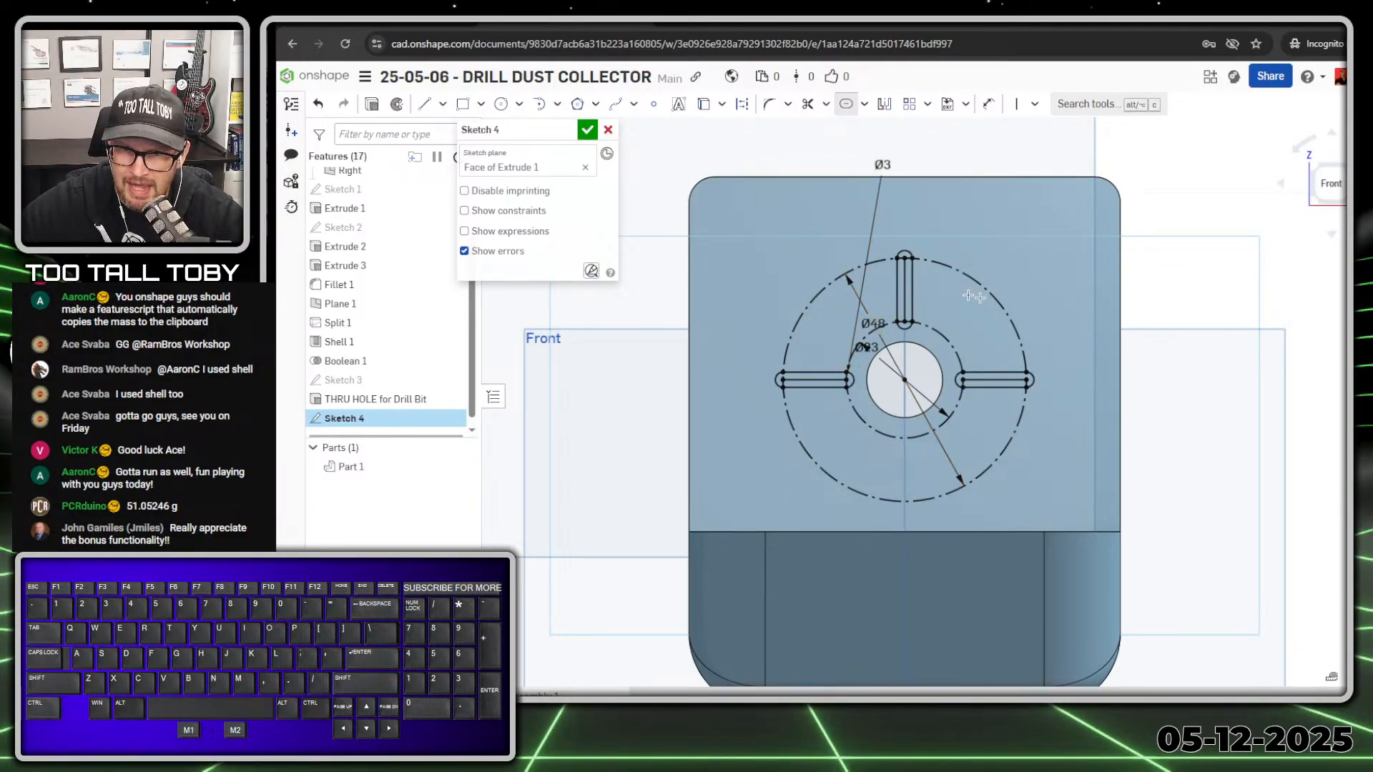
- Extrude the three slot profiles as a Remove cut with the Through all end type
{"action": "key", "text": "s"}
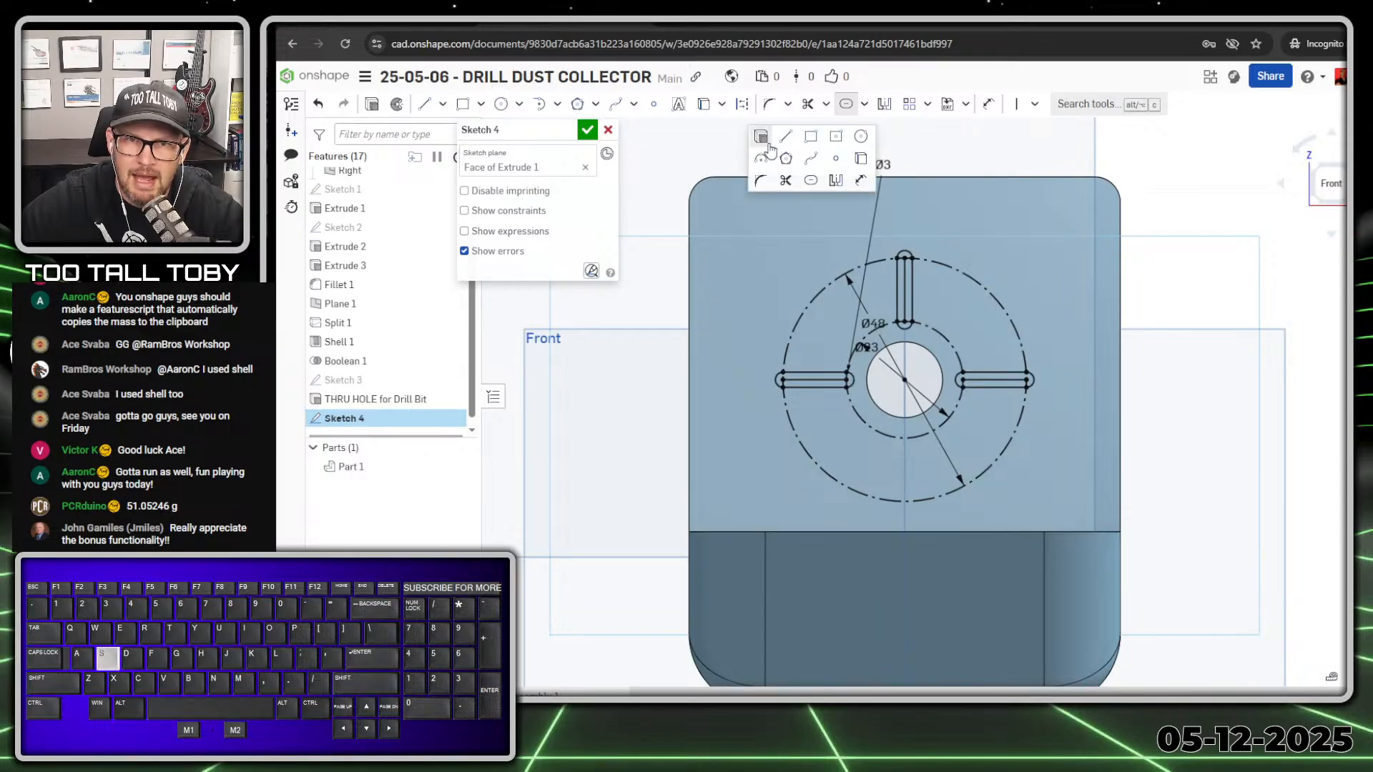
{"action": "left_click", "coordinate": [762, 142]}
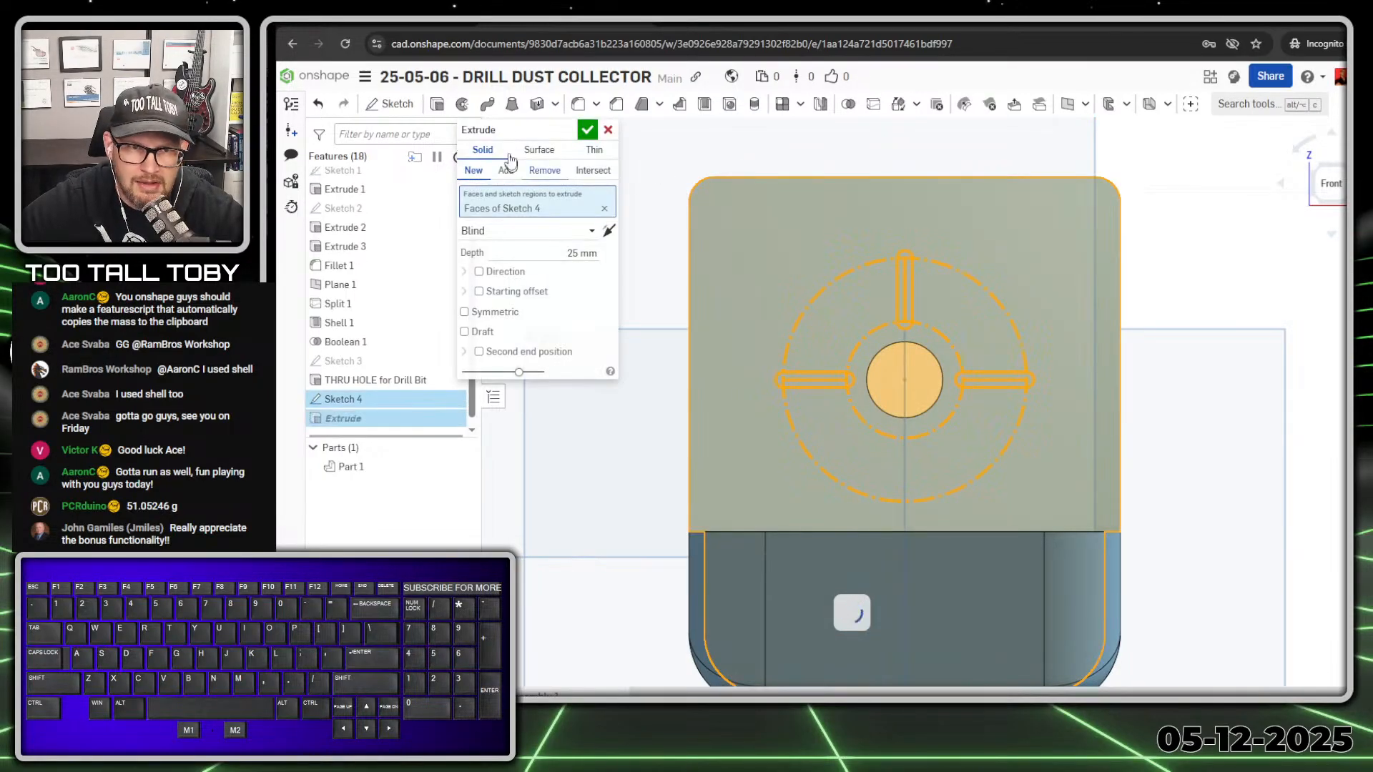
{"action": "left_click", "coordinate": [547, 171]}
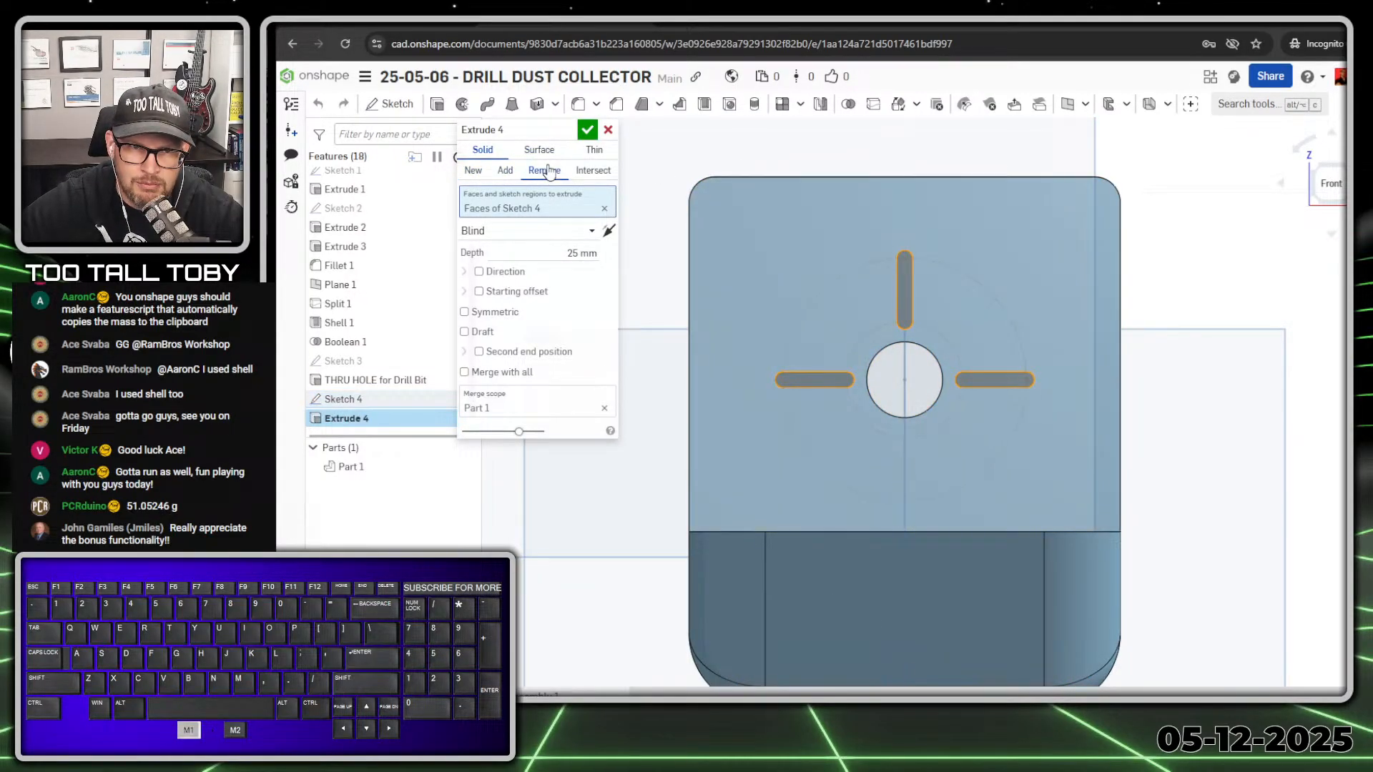
{"action": "left_click", "coordinate": [562, 231]}
{"action": "left_click", "coordinate": [488, 349]}
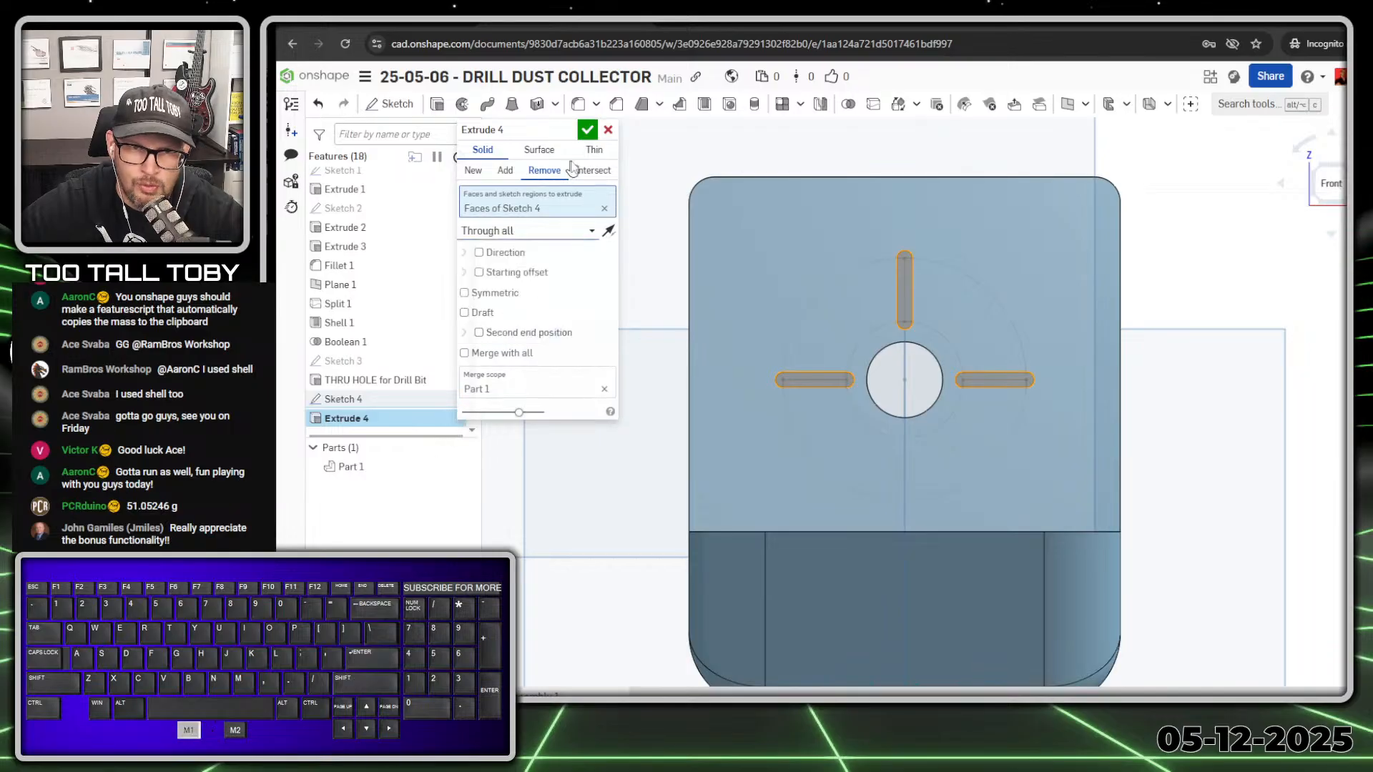
{"action": "left_click", "coordinate": [587, 129]}
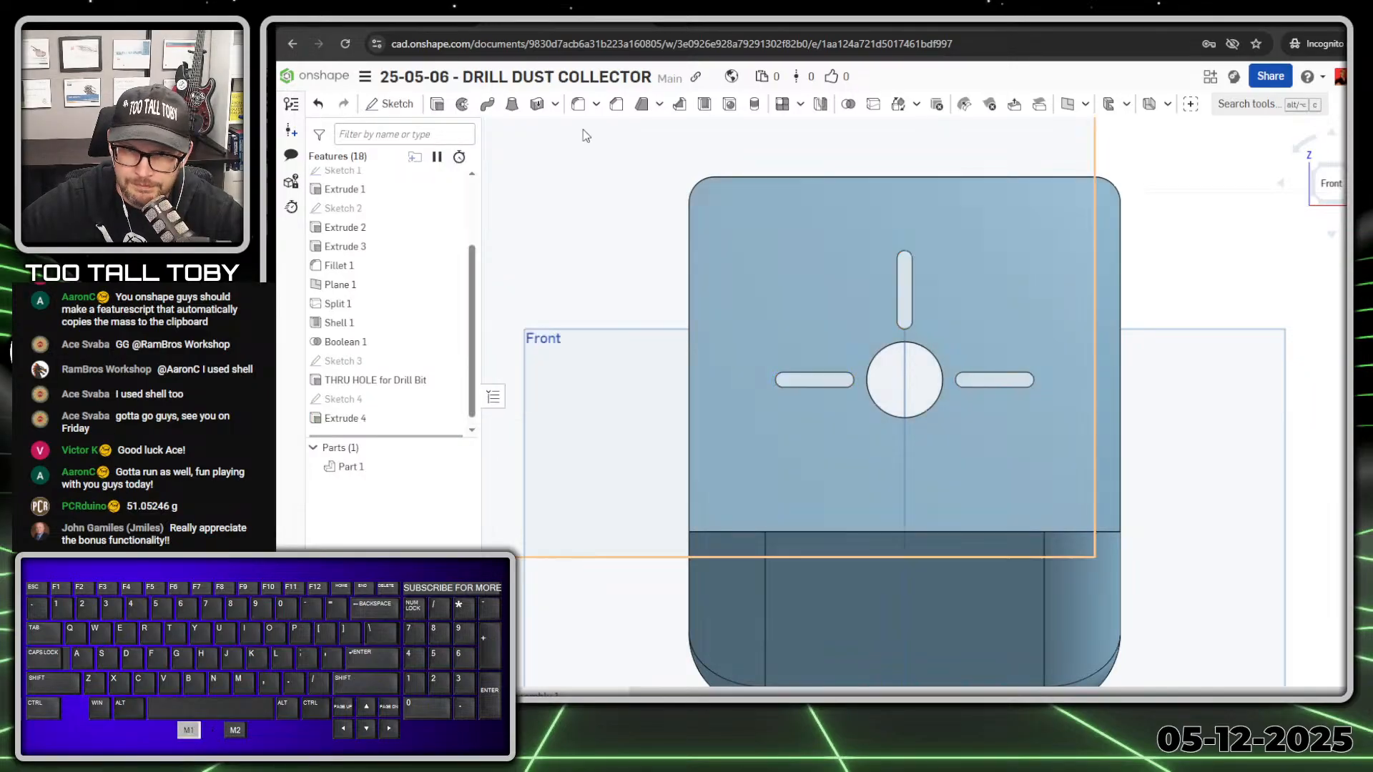
- Rename the slot cut's extrude feature as "SLOT Holes"
{"action": "left_click", "coordinate": [353, 422]}
{"action": "key", "text": "shift+n"}
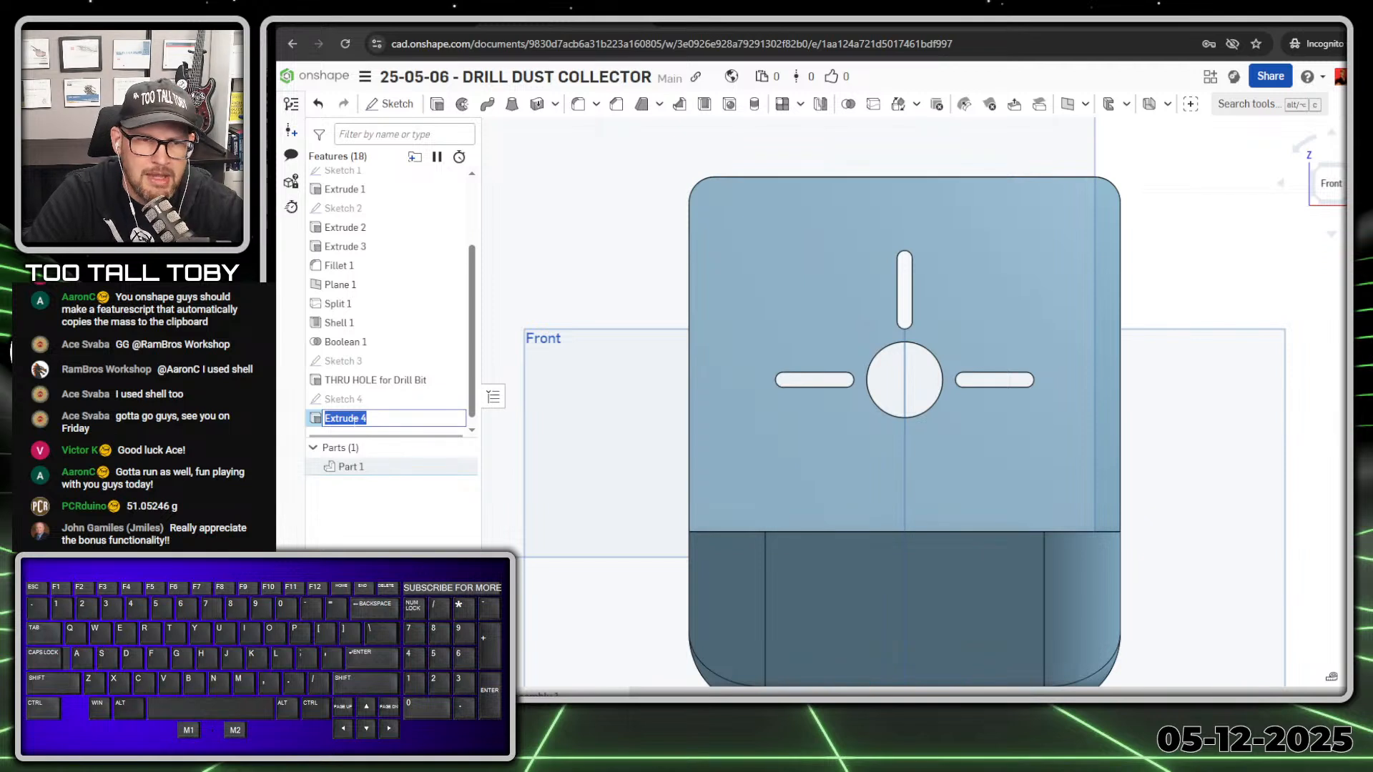
{"action": "type", "text": "SLOT H"}
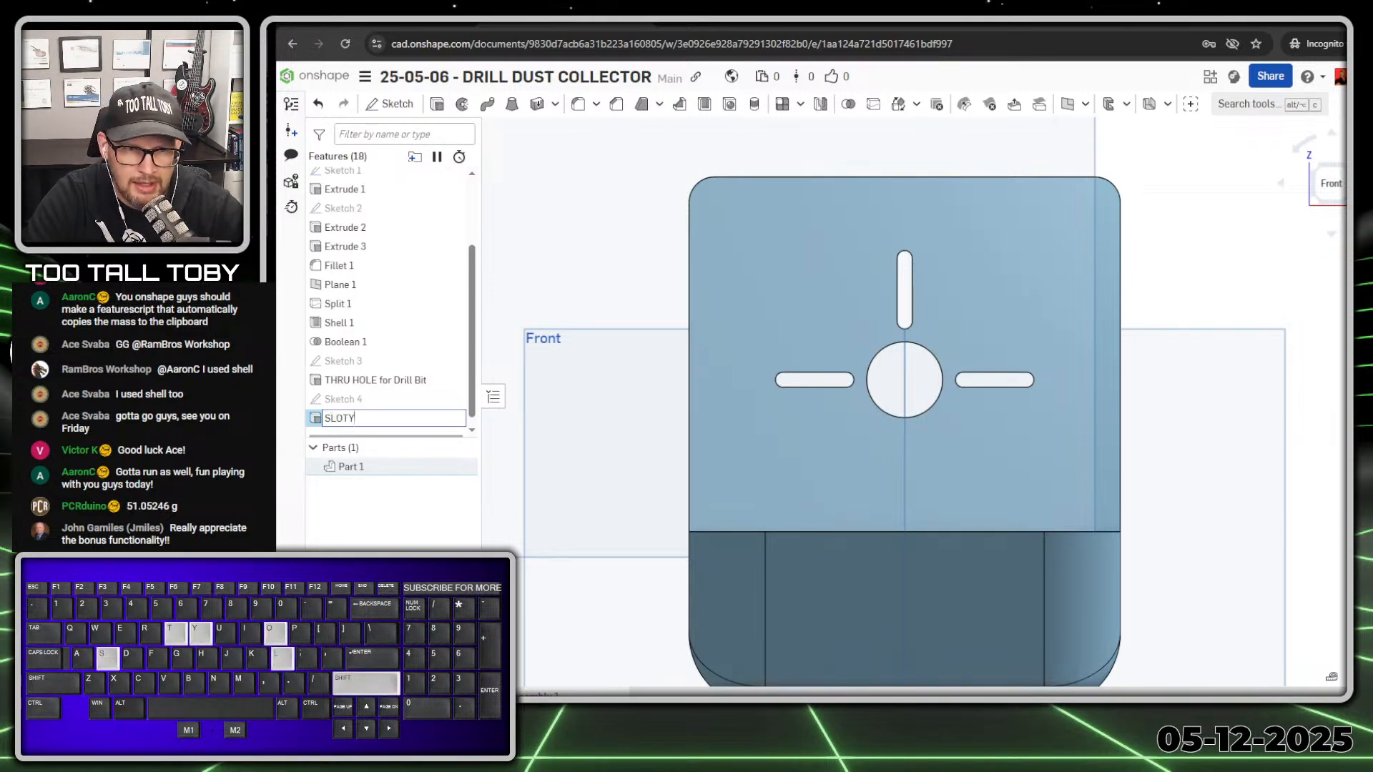
{"action": "type", "text": "oles"}
{"action": "key", "text": "Return"}
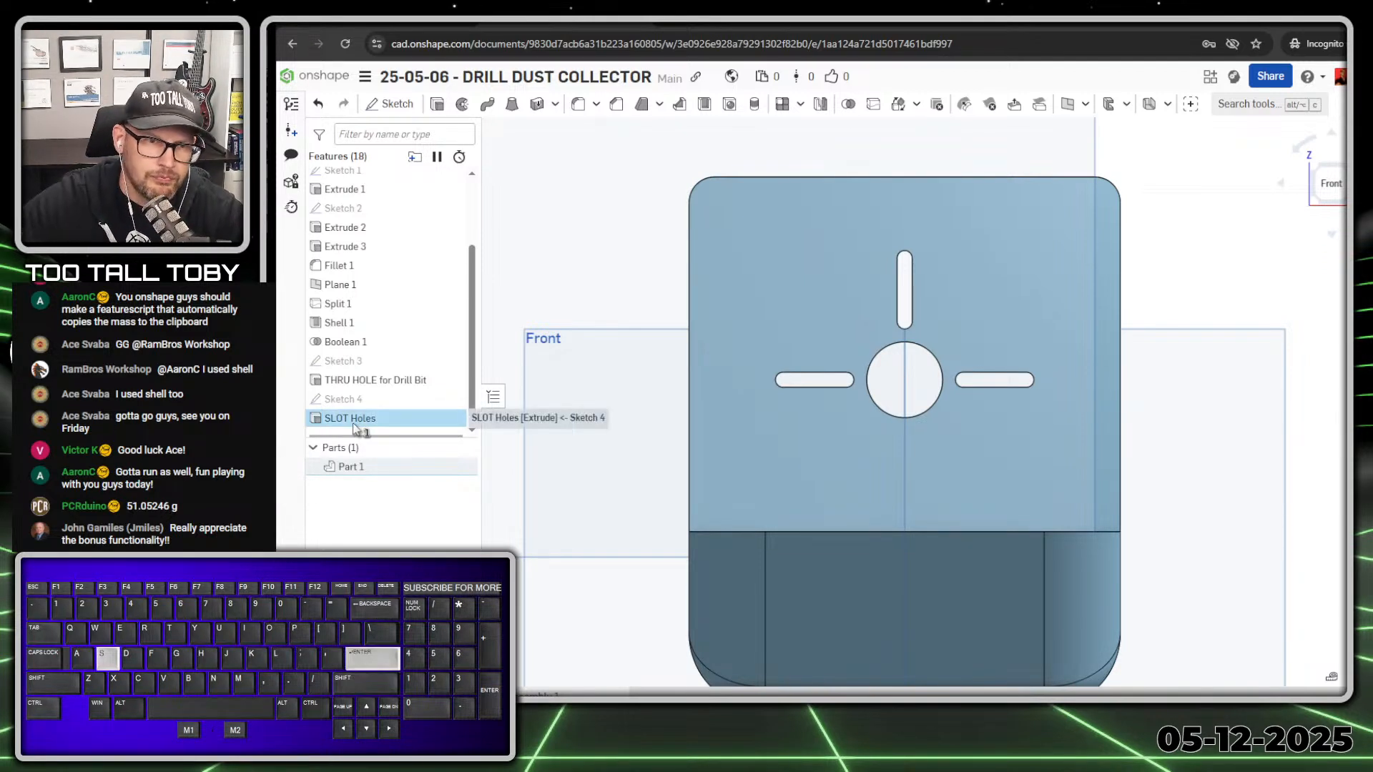
{"action": "left_click", "coordinate": [564, 194]}
- Hide Plane 1 from the model view
{"action": "left_click", "coordinate": [1221, 245]}
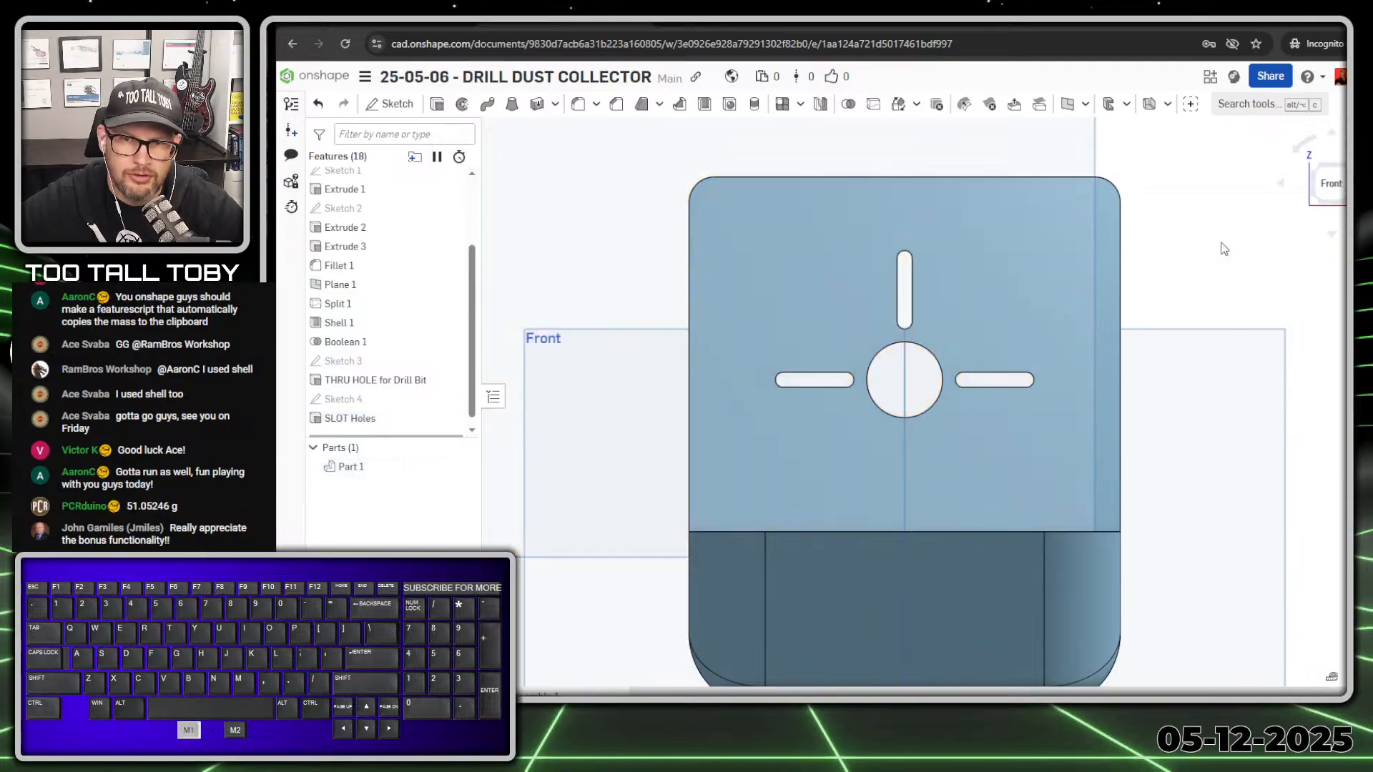
{"action": "scroll", "coordinate": [1258, 324], "scroll_direction": "down", "scroll_amount": 5}
{"action": "scroll", "coordinate": [992, 280], "scroll_direction": "down", "scroll_amount": 3}
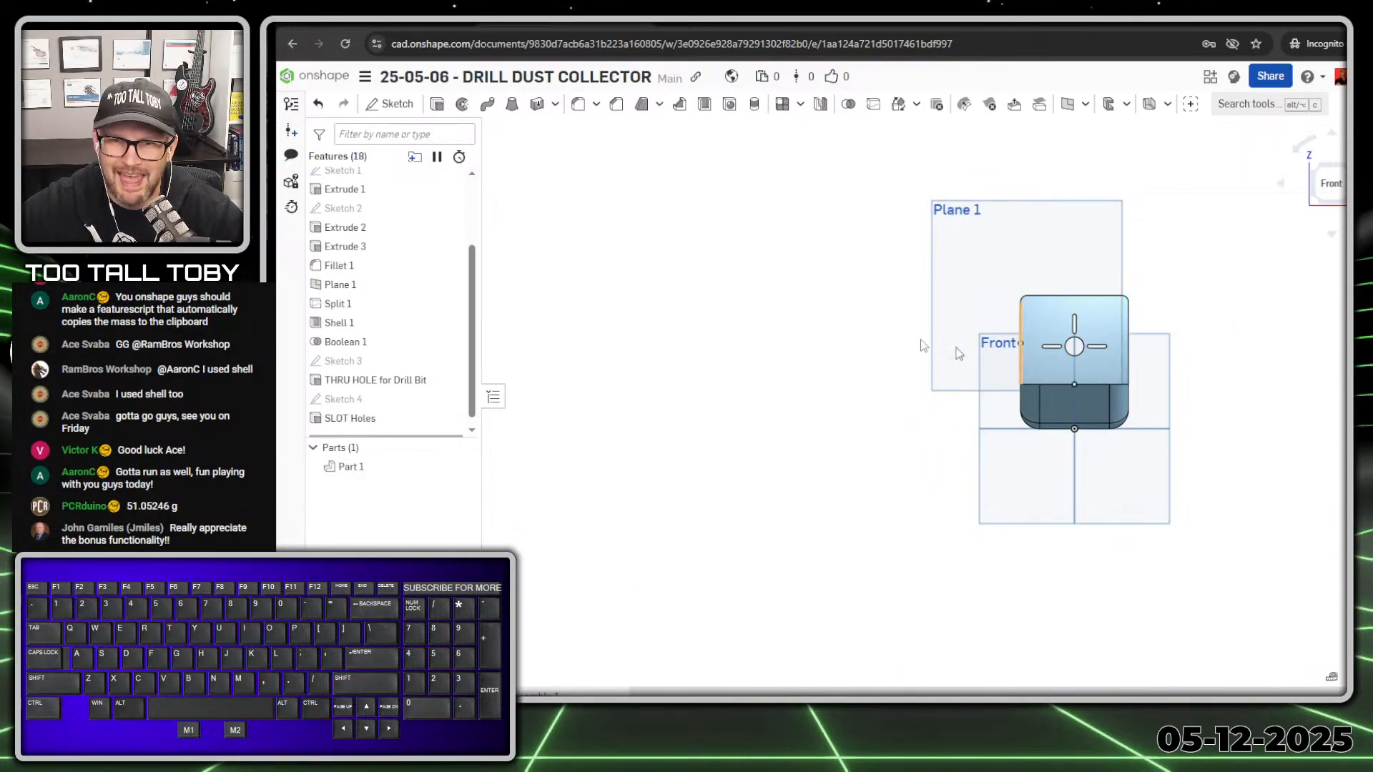
{"action": "left_click", "coordinate": [451, 283]}
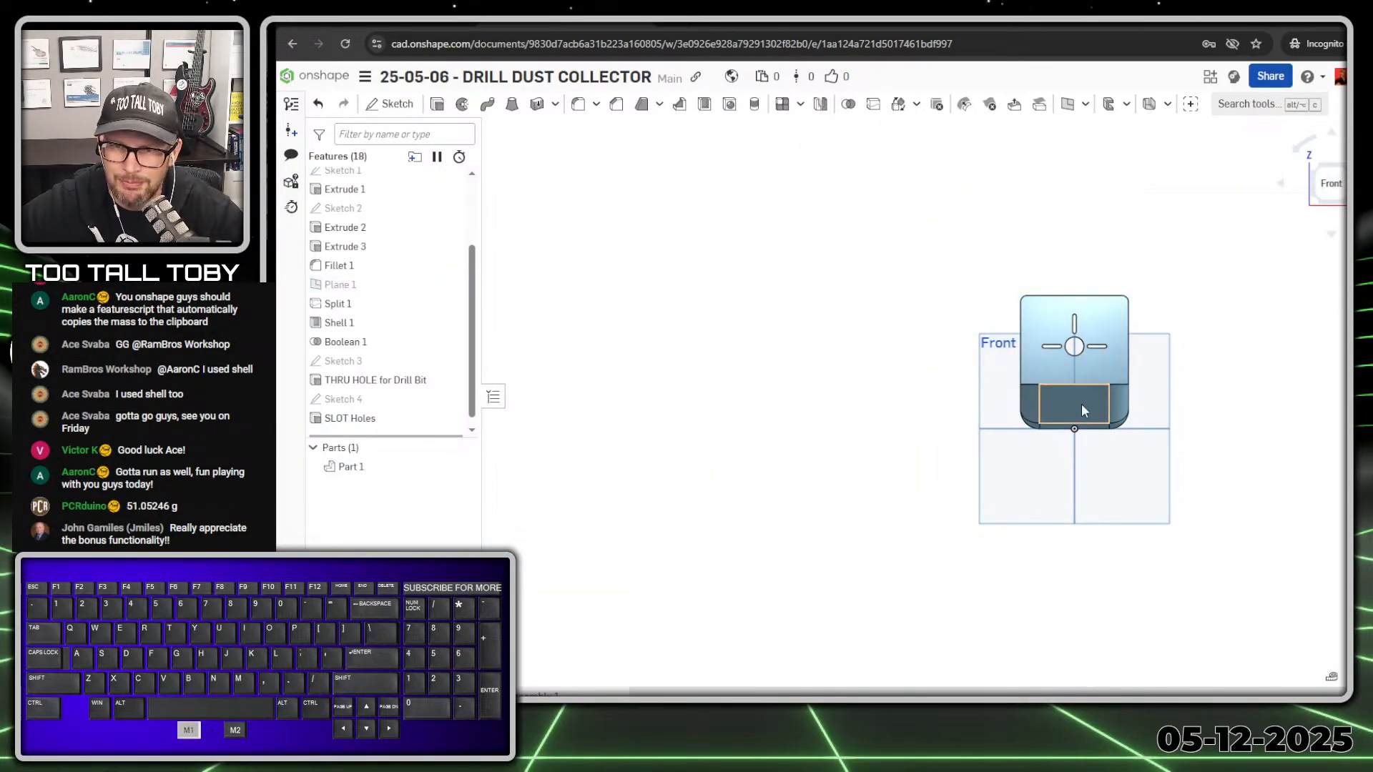
- Start a new sketch on the back plate's front face, viewed straight on
{"action": "right_click_drag", "start_coordinate": [1190, 363], "coordinate": [1191, 386]}
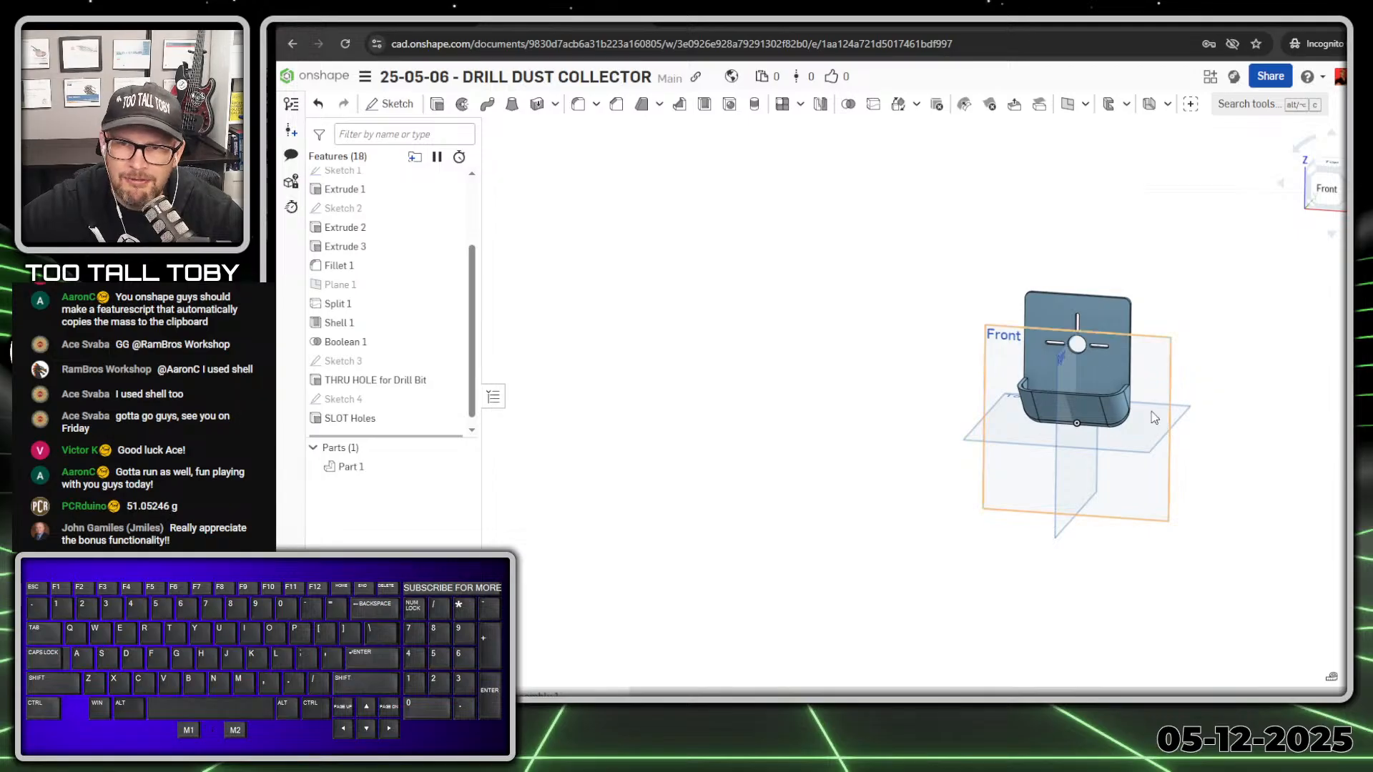
{"action": "scroll", "coordinate": [951, 315], "scroll_direction": "up", "scroll_amount": 3}
{"action": "left_click", "coordinate": [942, 247]}
{"action": "key", "text": "s"}
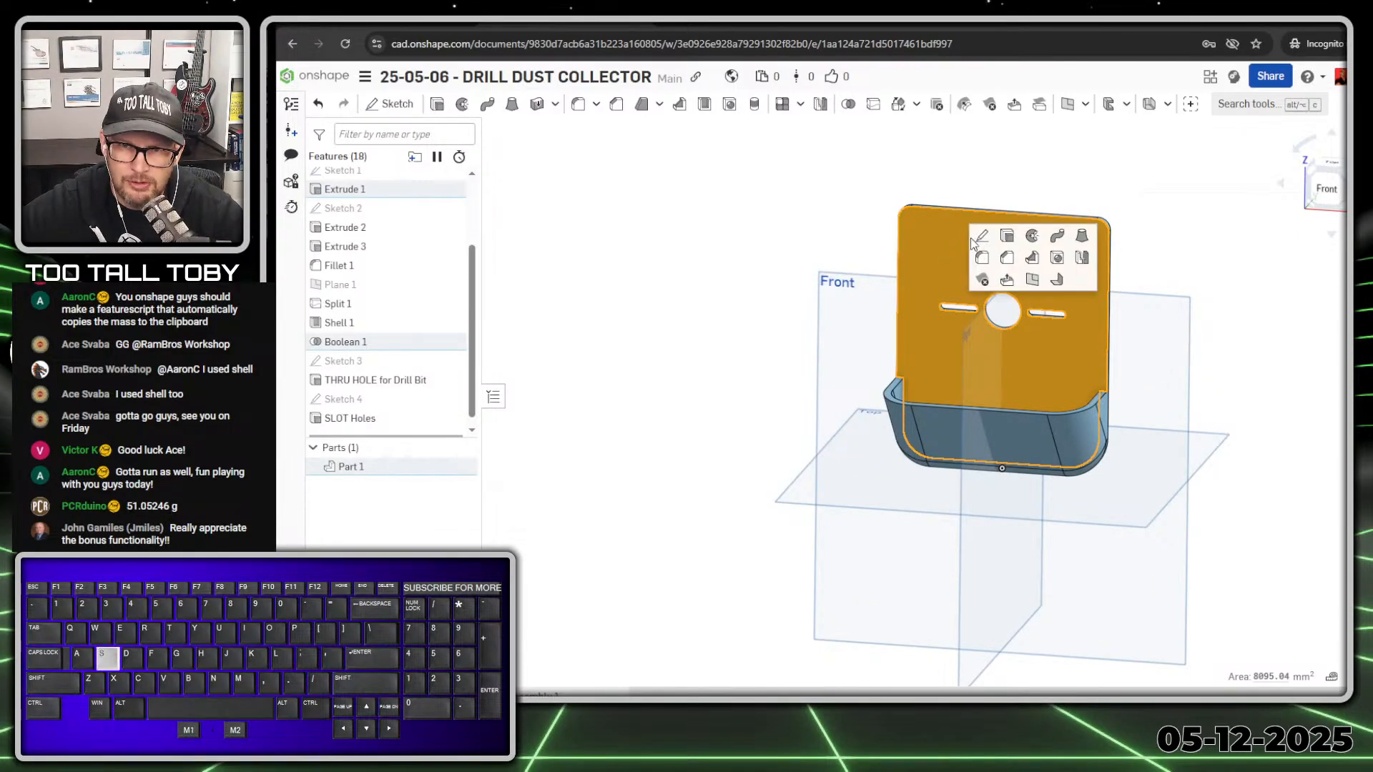
{"action": "left_click", "coordinate": [981, 235]}
{"action": "key", "text": "n"}
- Sketch an open arch around the slots: two vertical lines about 35.6 mm long joined by a tangent arc of about 30.7 mm radius
{"action": "key", "text": "s"}
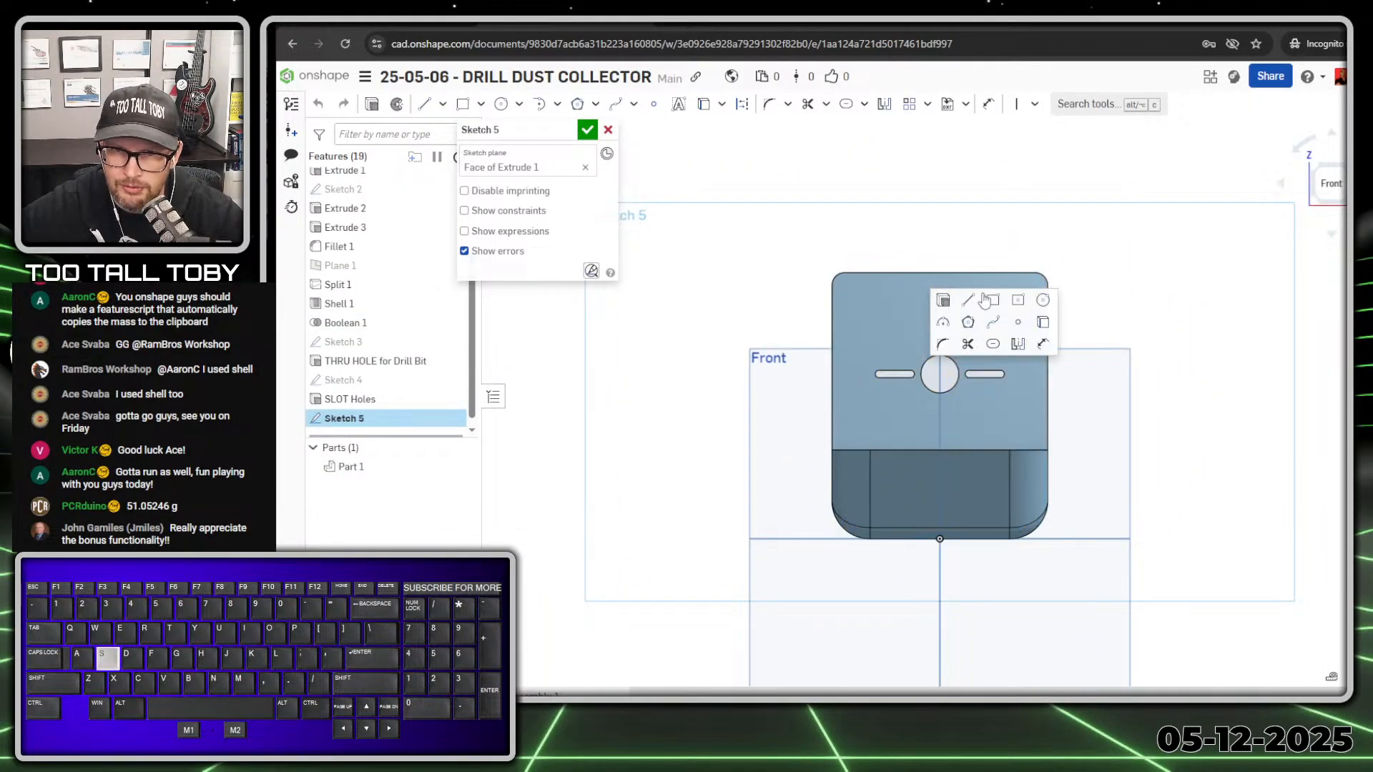
{"action": "left_click", "coordinate": [975, 306]}
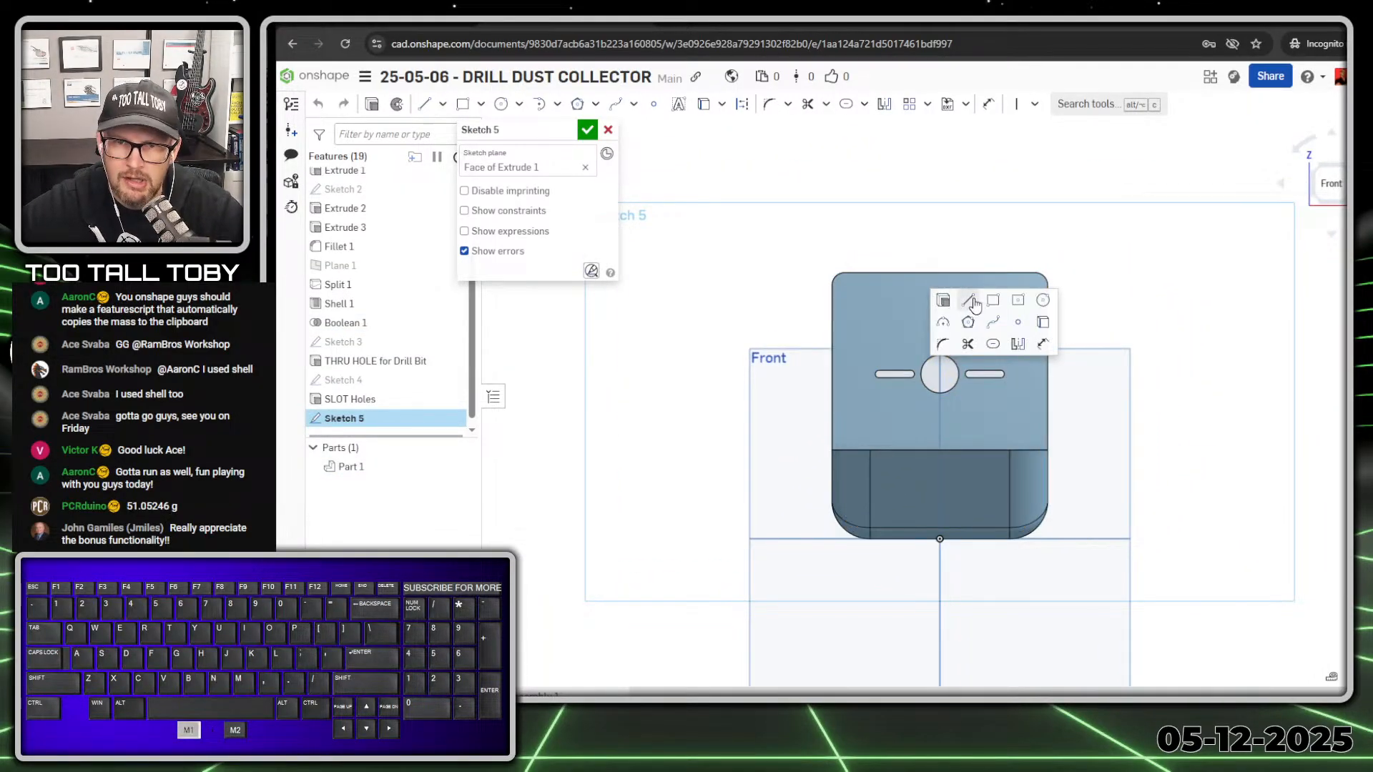
{"action": "left_click", "coordinate": [858, 426]}
{"action": "key", "text": "a"}
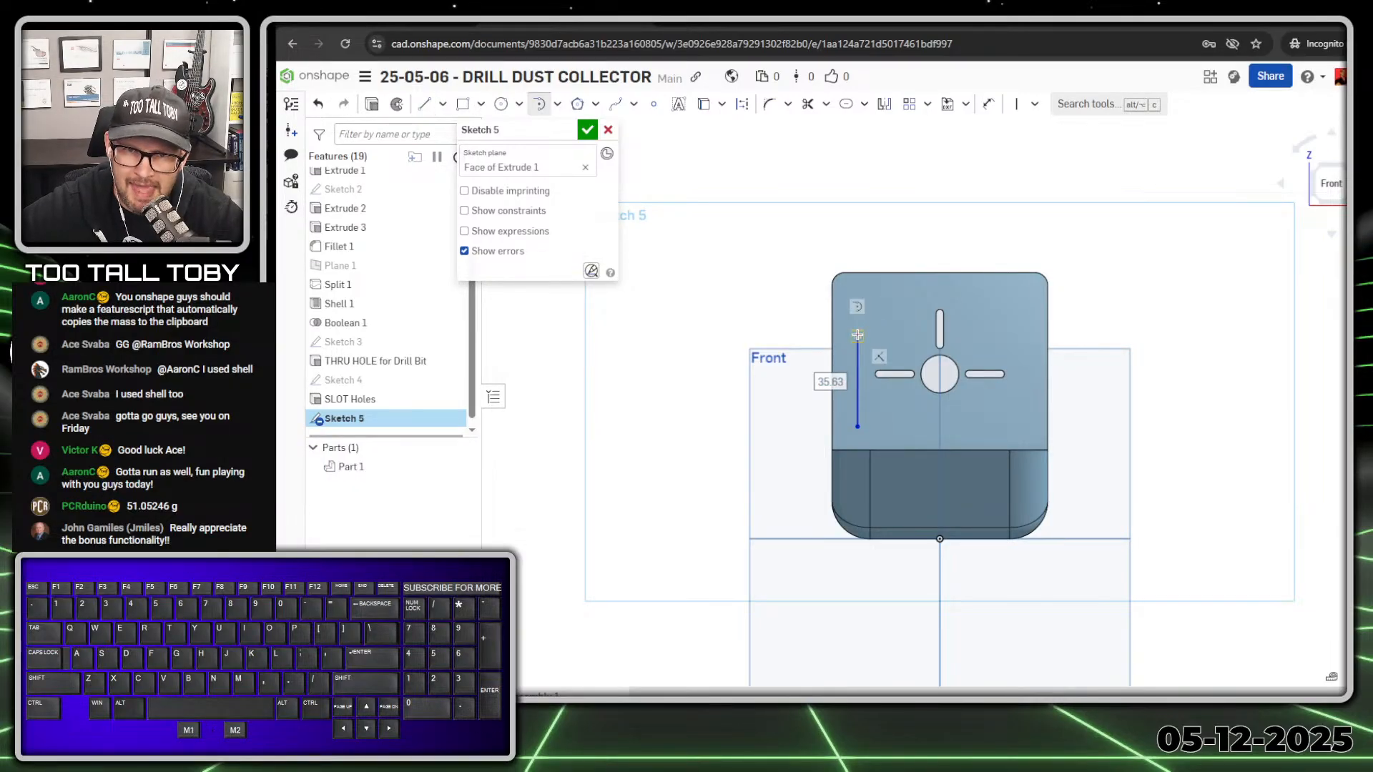
{"action": "left_click", "coordinate": [1012, 337]}
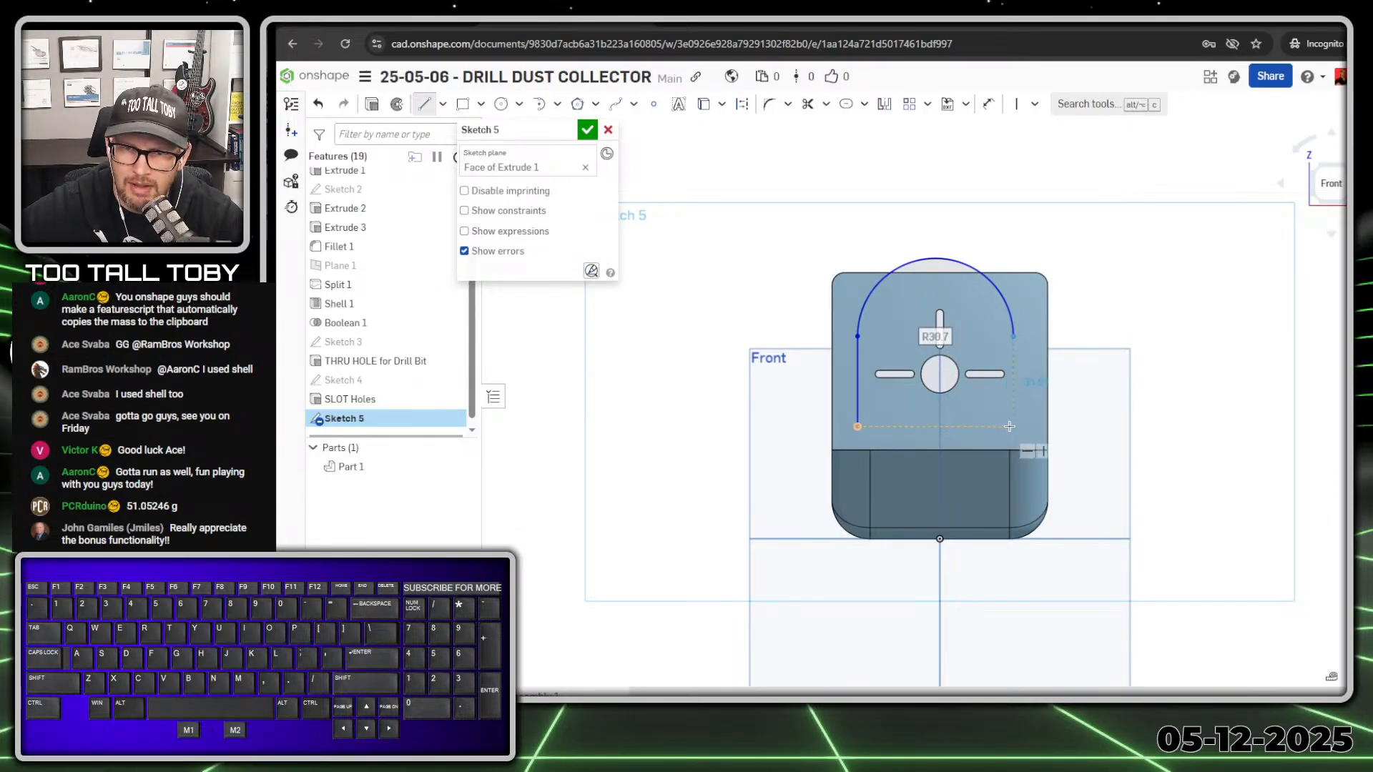
{"action": "left_click", "coordinate": [1011, 427]}
{"action": "key", "text": "Escape"}
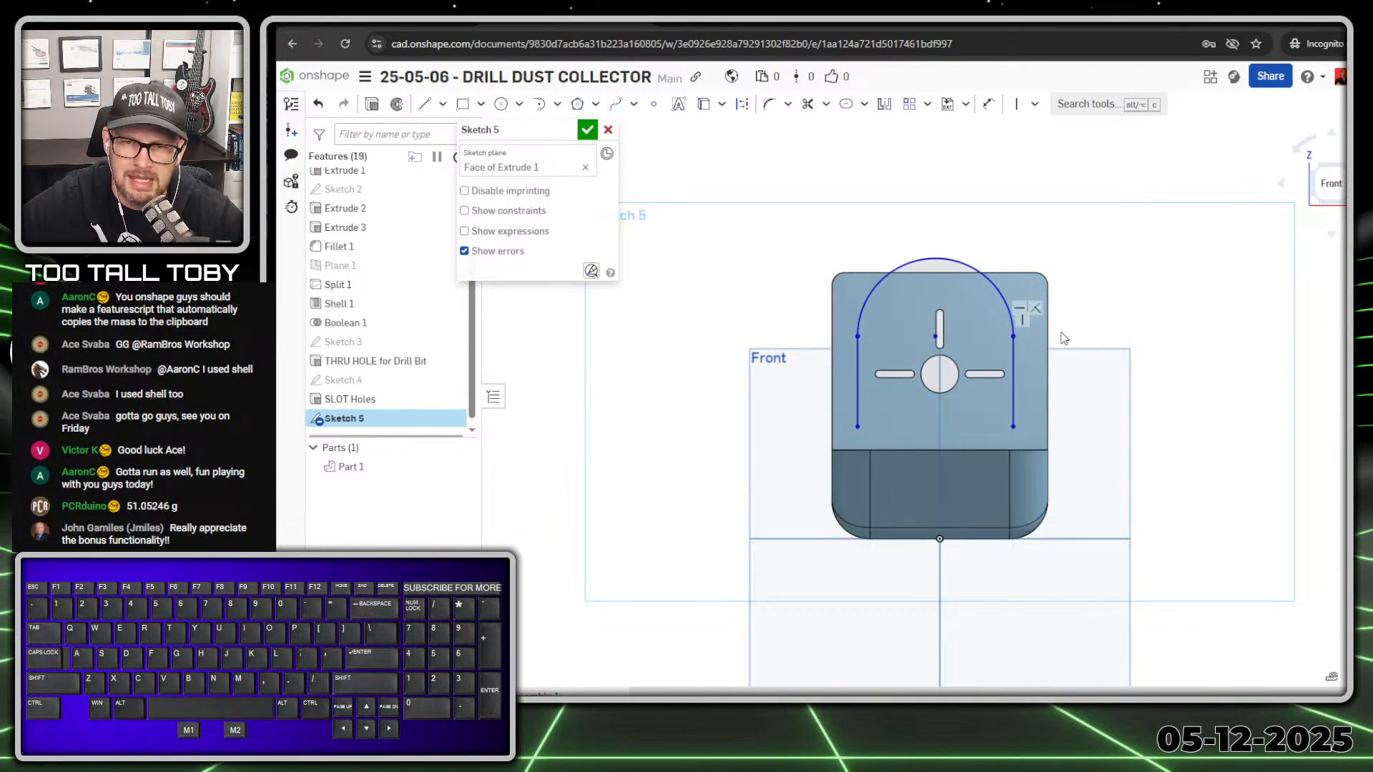
- Make the arch's arc concentric with the drill bit hole
{"action": "scroll", "coordinate": [948, 353], "scroll_direction": "up", "scroll_amount": 5}
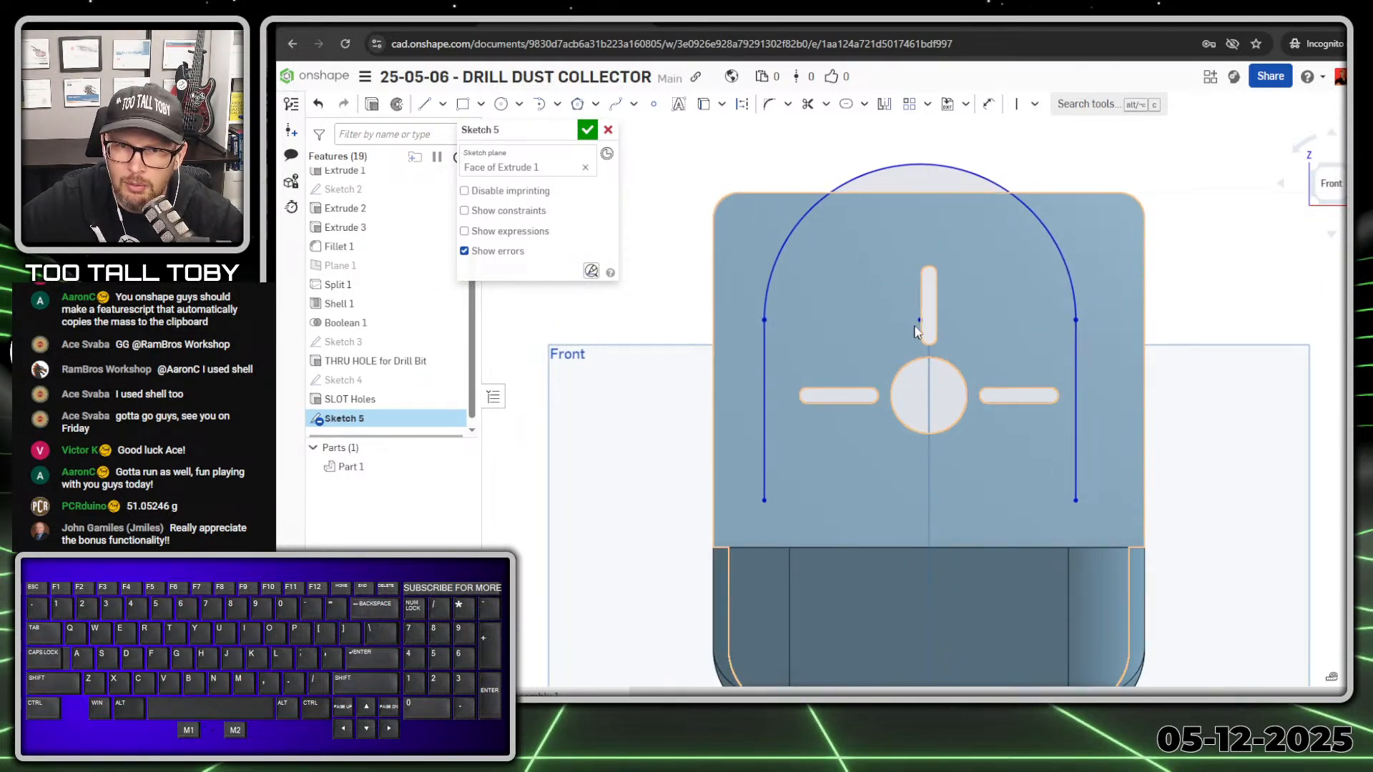
{"action": "left_click", "coordinate": [920, 321]}
{"action": "left_click", "coordinate": [911, 373]}
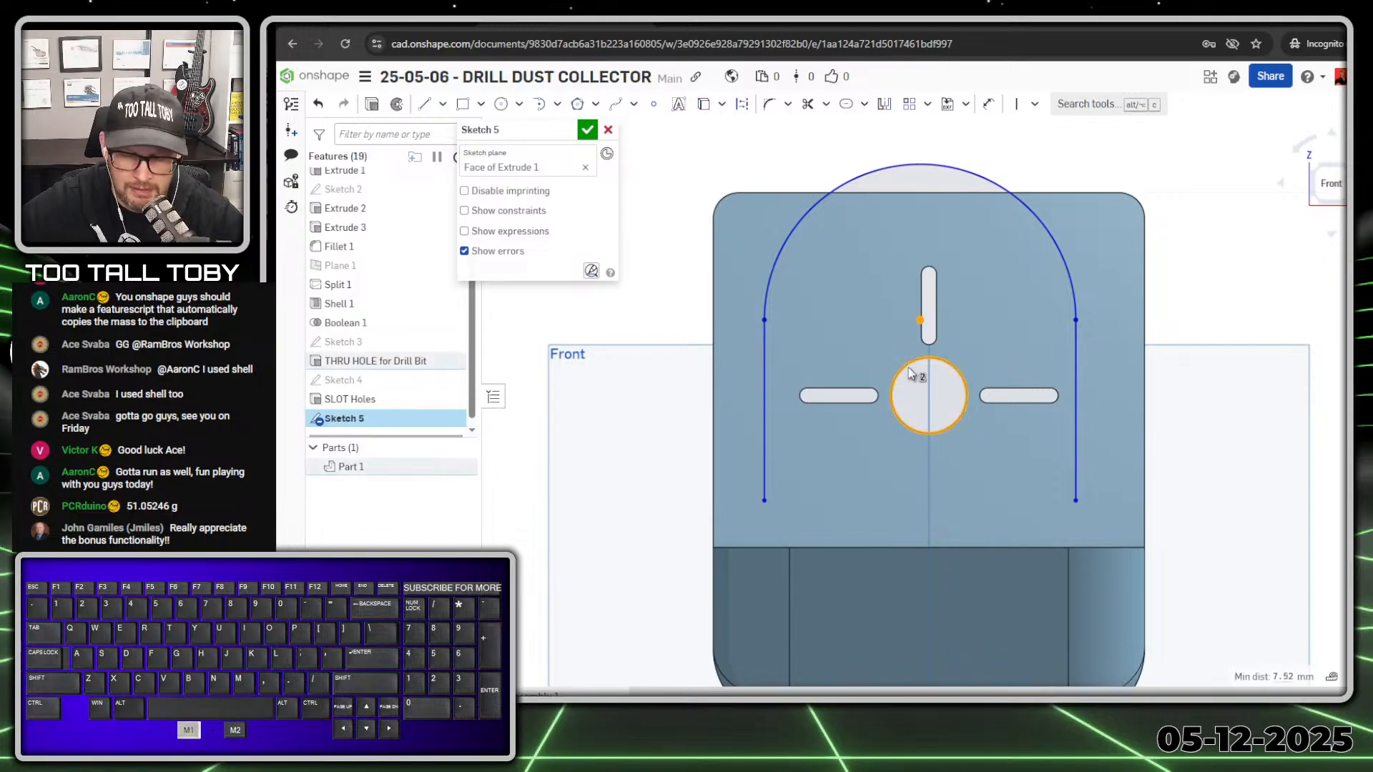
{"action": "key", "text": "shift+o"}
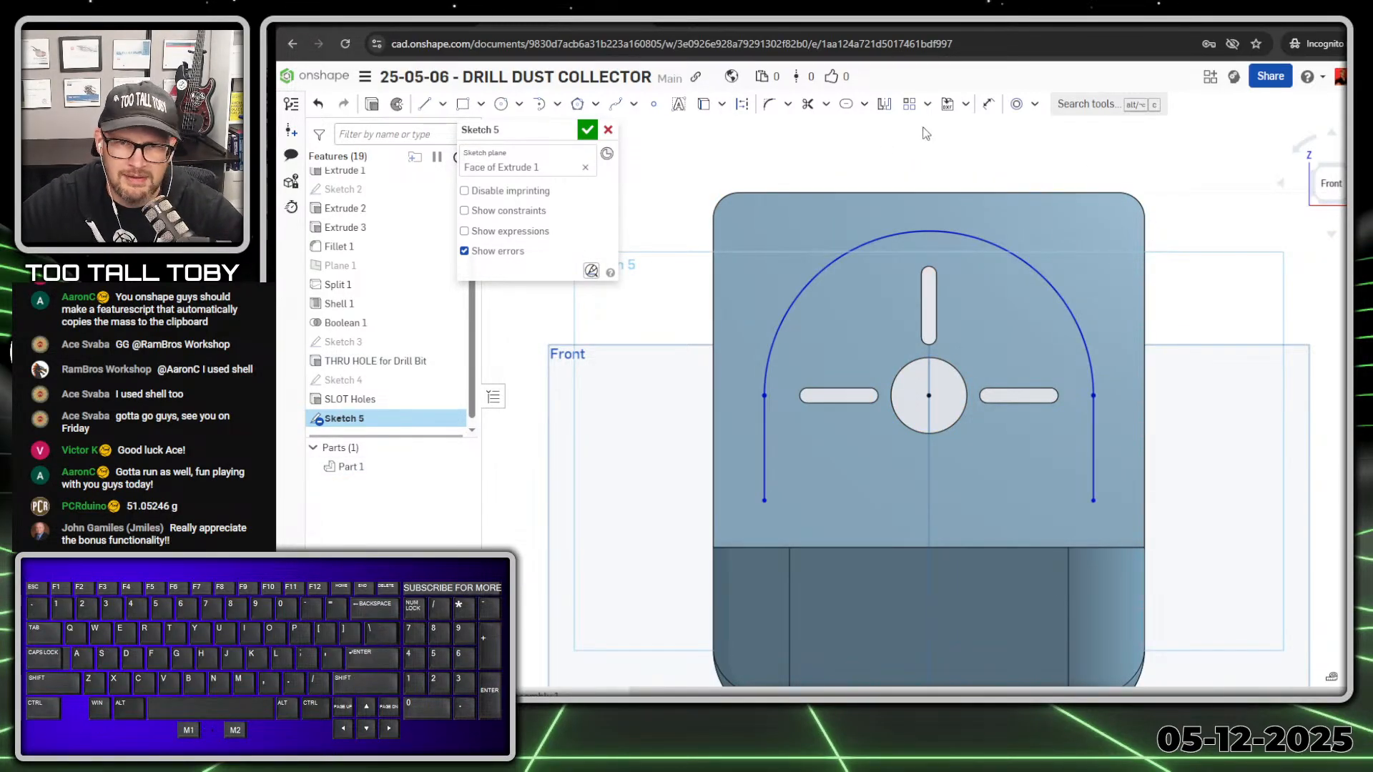
- Dimension the arch's arc with a 33 mm radius, placing the dimension above the plate
{"action": "key", "text": "s"}
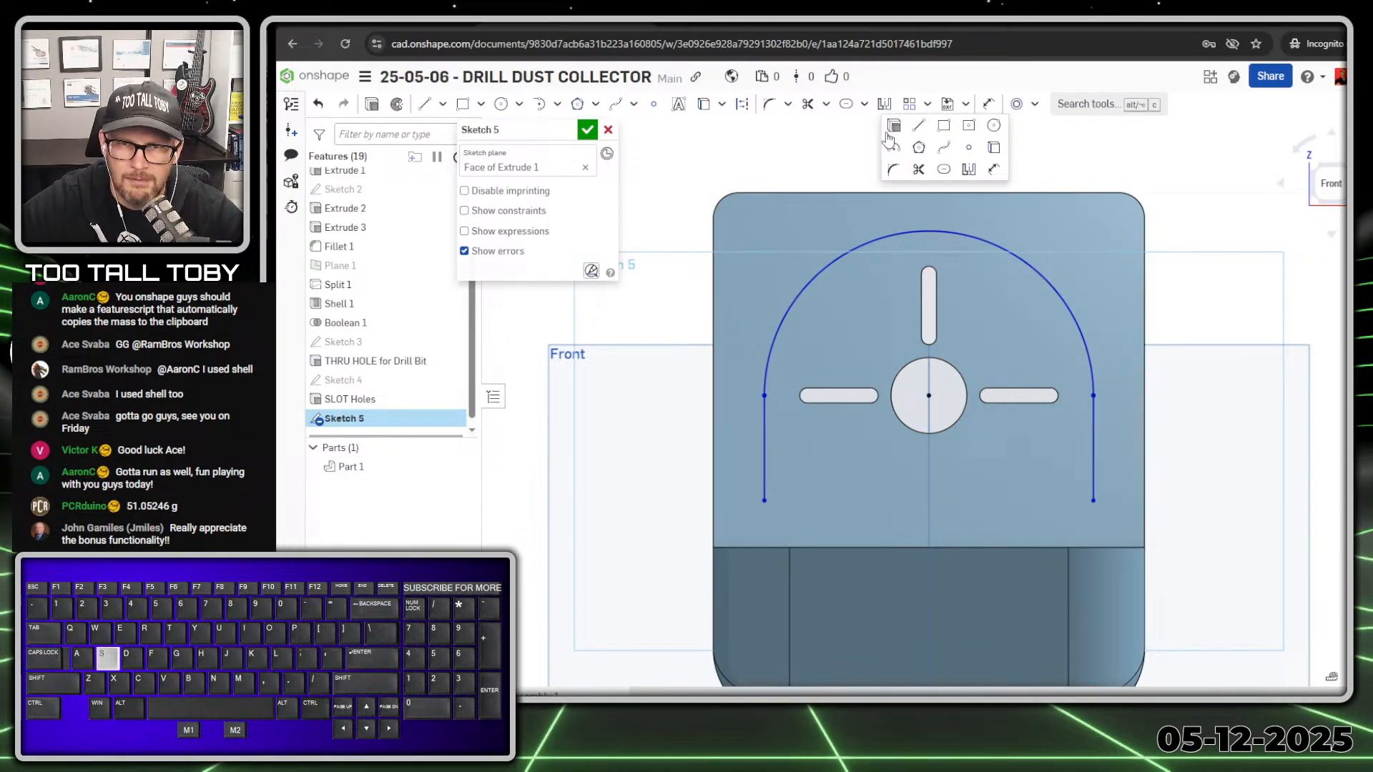
{"action": "left_click", "coordinate": [993, 169]}
{"action": "left_click", "coordinate": [837, 255]}
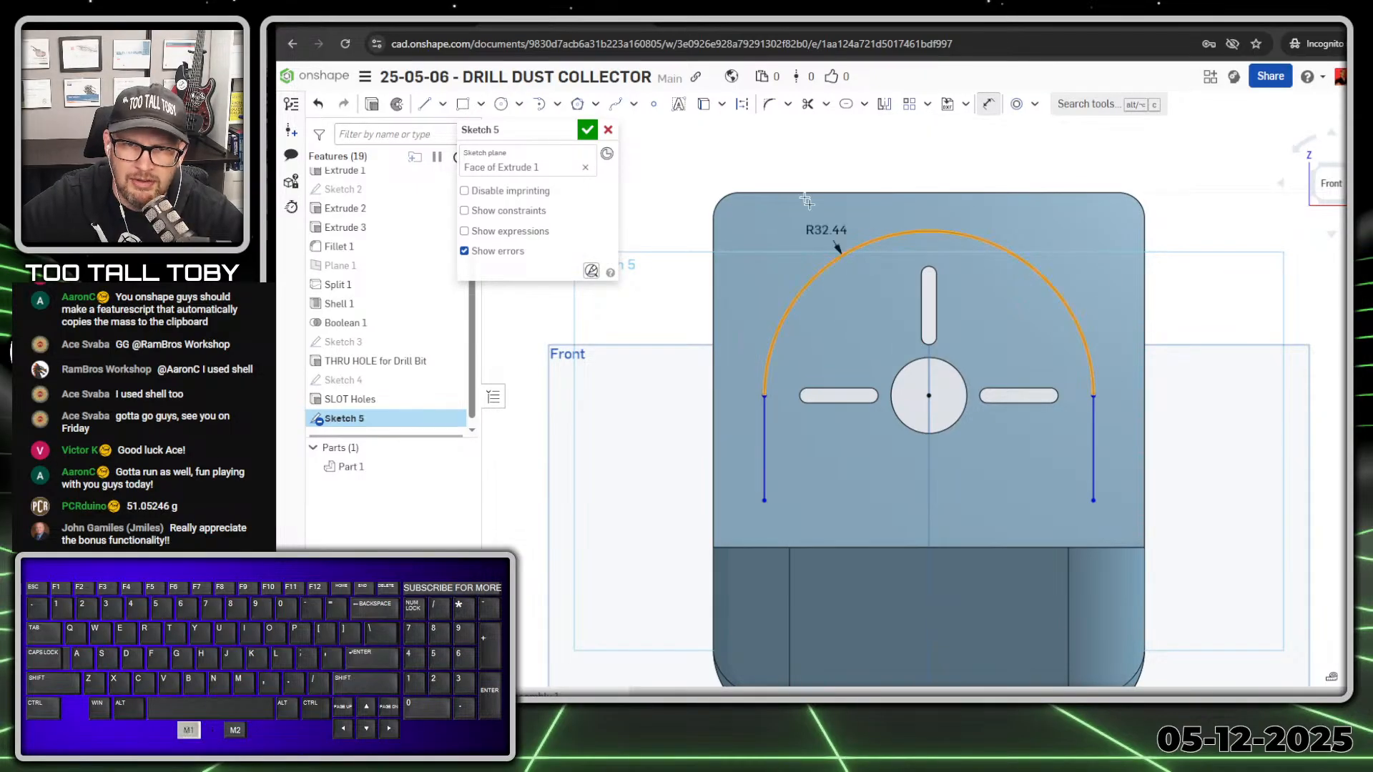
{"action": "left_click", "coordinate": [776, 138]}
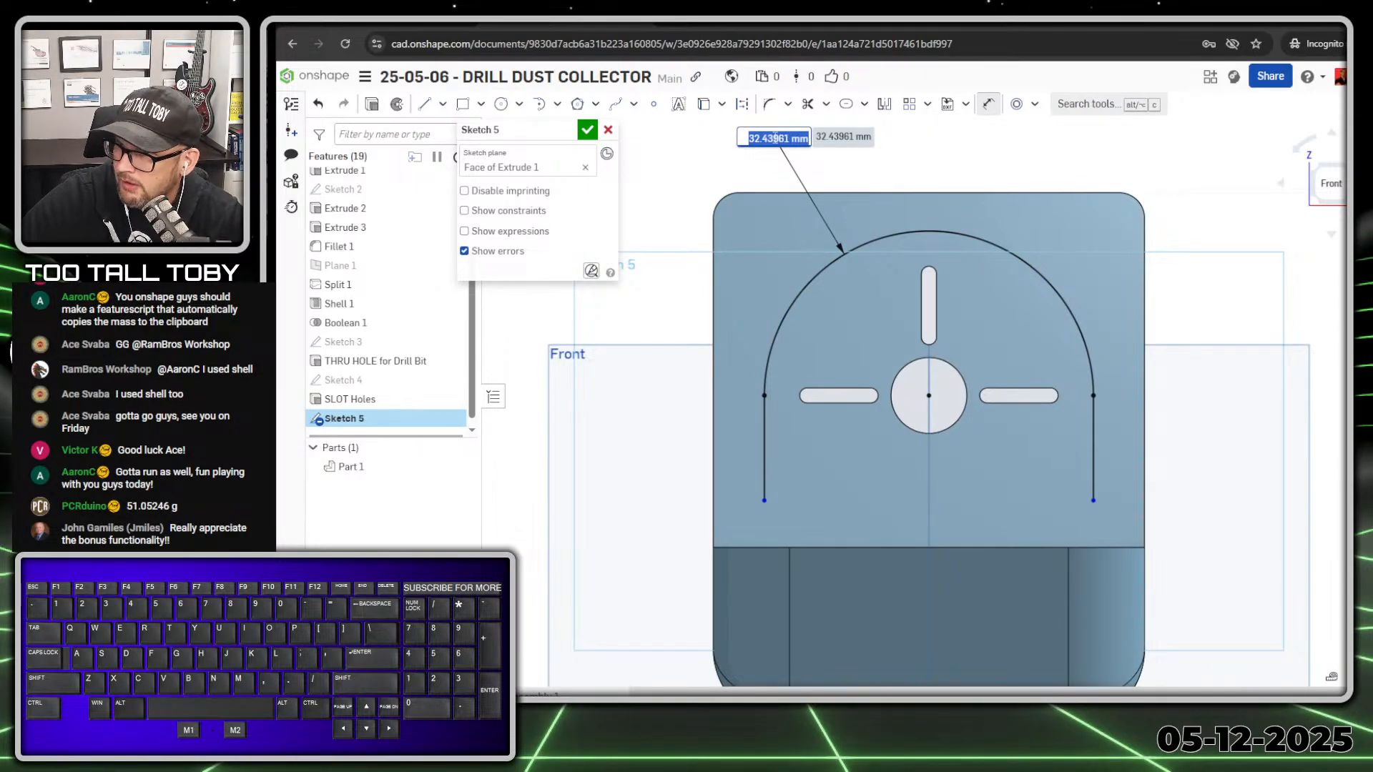
{"action": "type", "text": "33"}
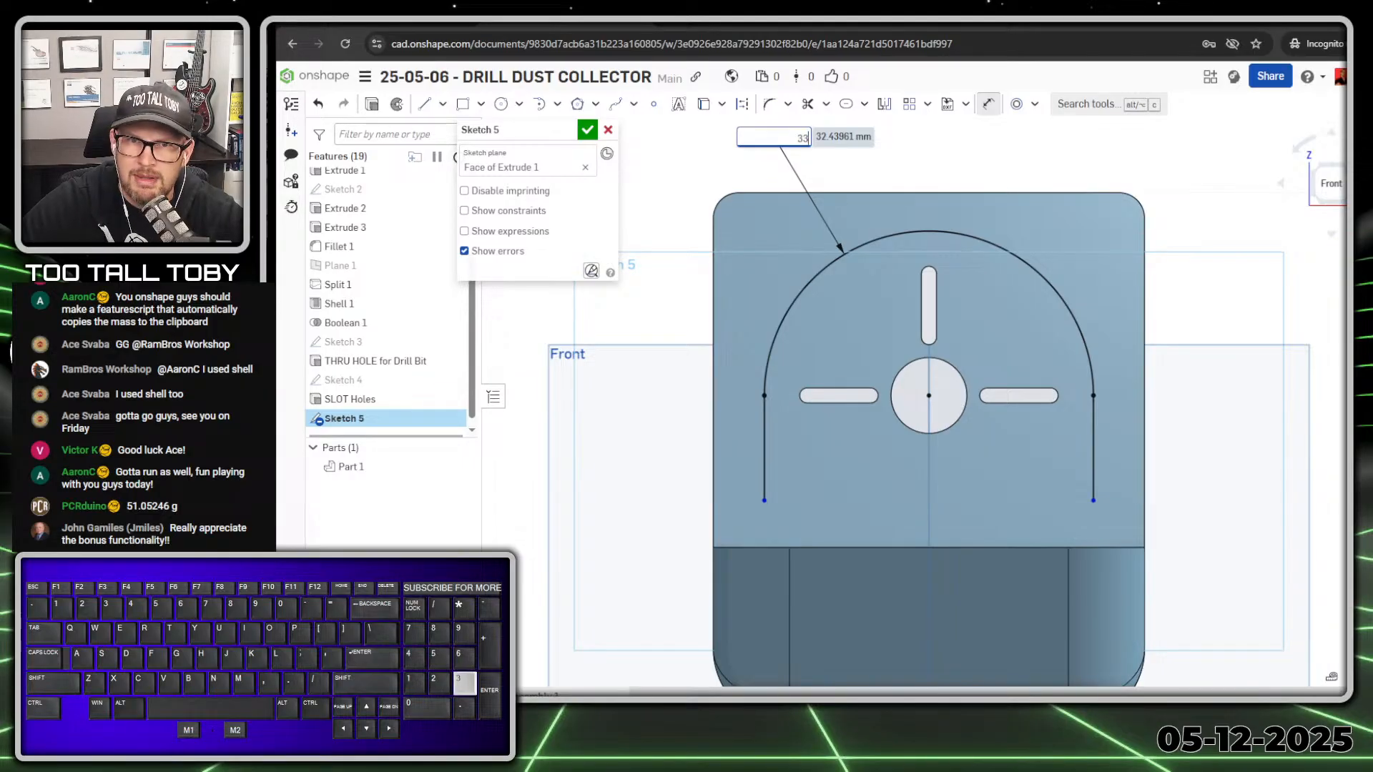
{"action": "key", "text": "Return"}
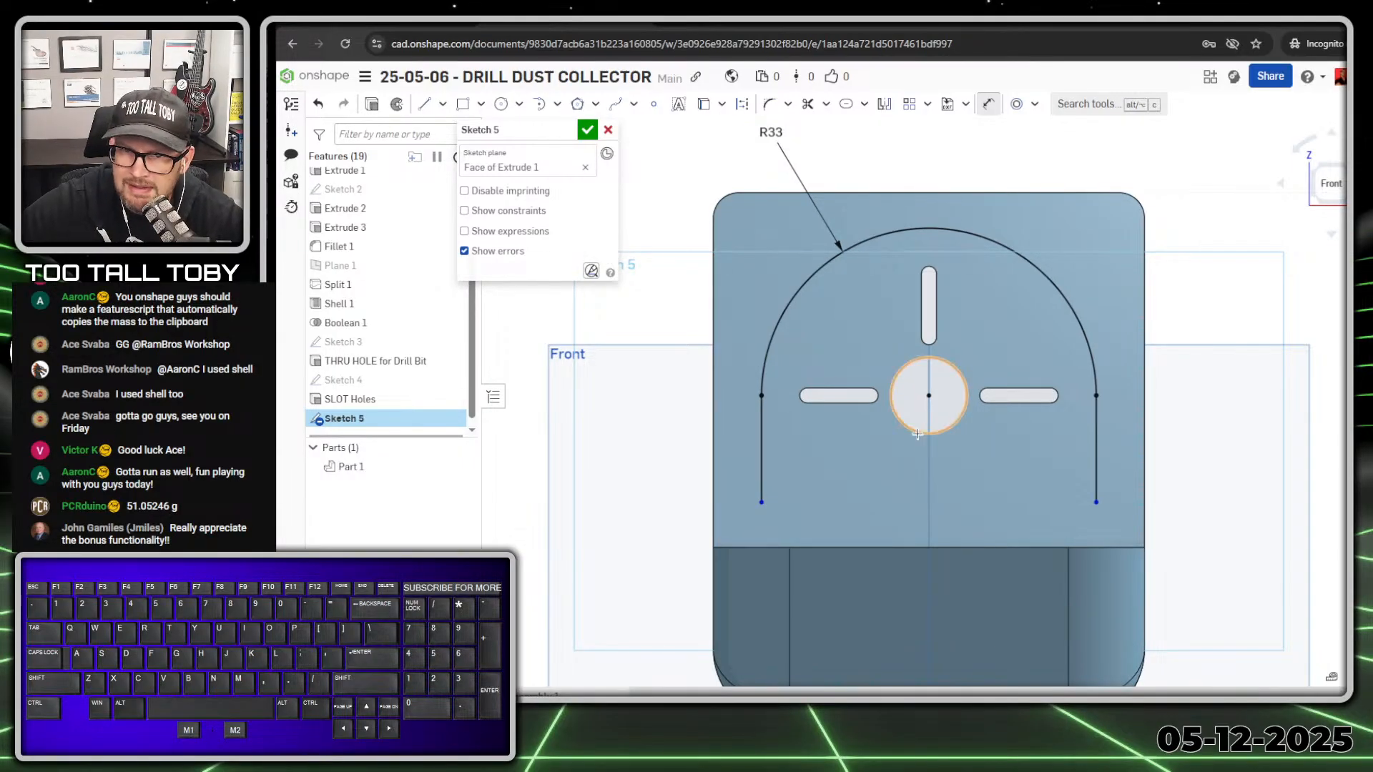
- Dimension the vertical distance from the hole's centre to the arch line's lower end as 25 mm
{"action": "left_click", "coordinate": [929, 396]}
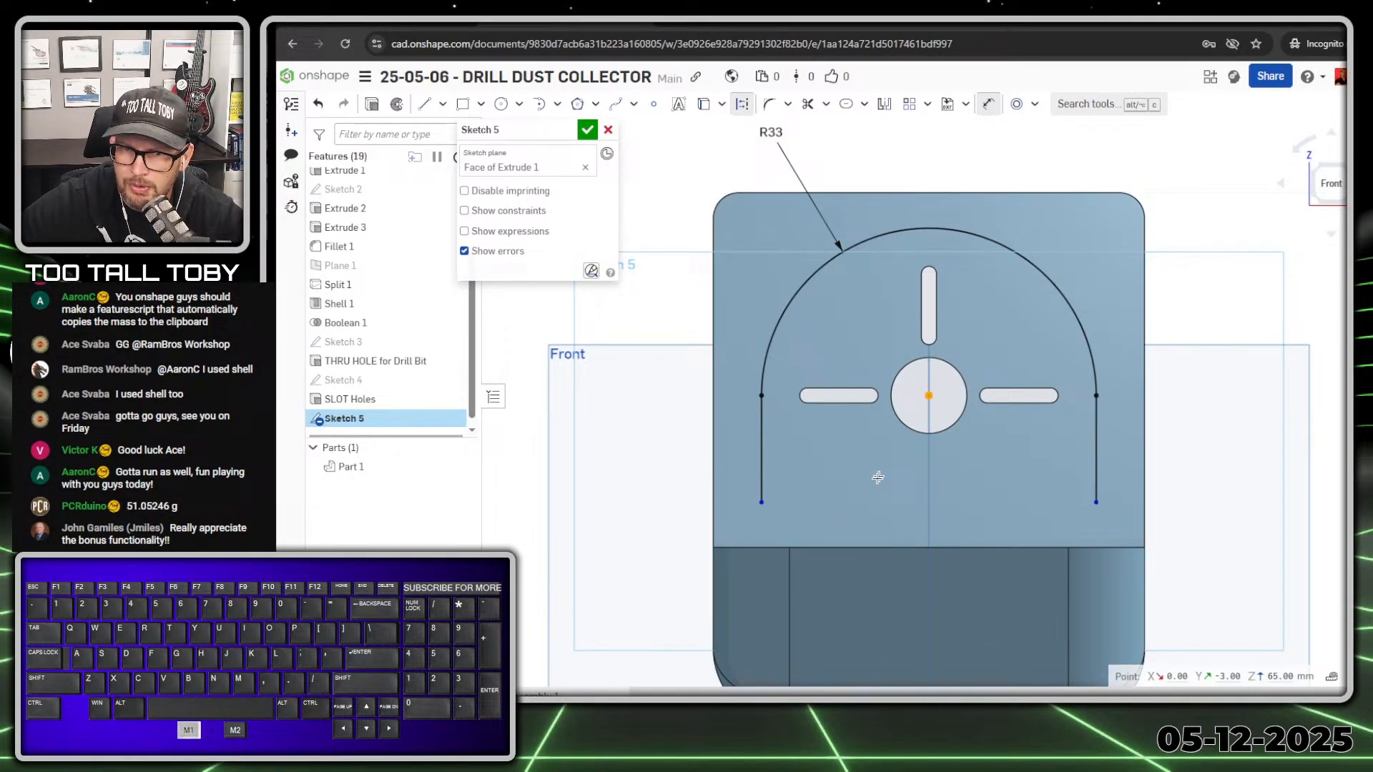
{"action": "left_click", "coordinate": [761, 502]}
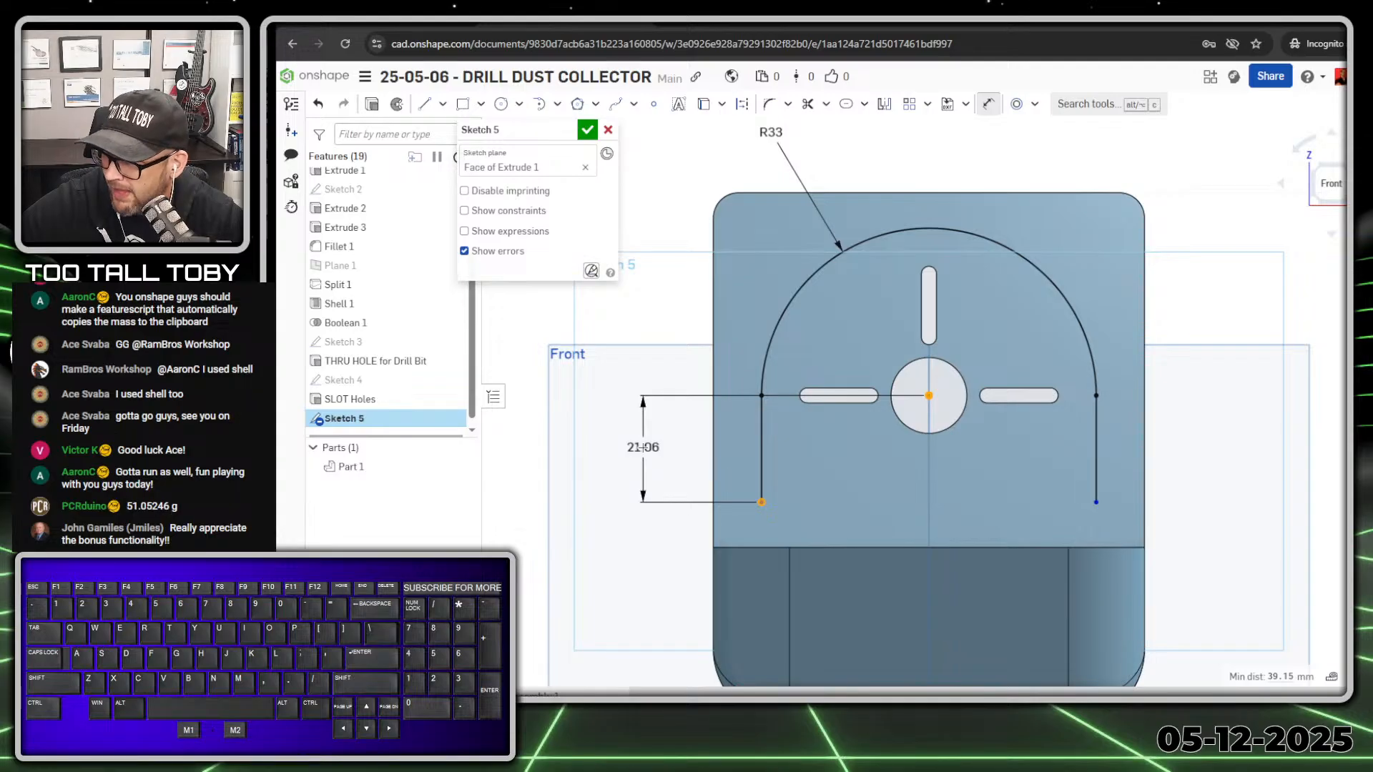
{"action": "left_click", "coordinate": [643, 447]}
{"action": "type", "text": "25"}
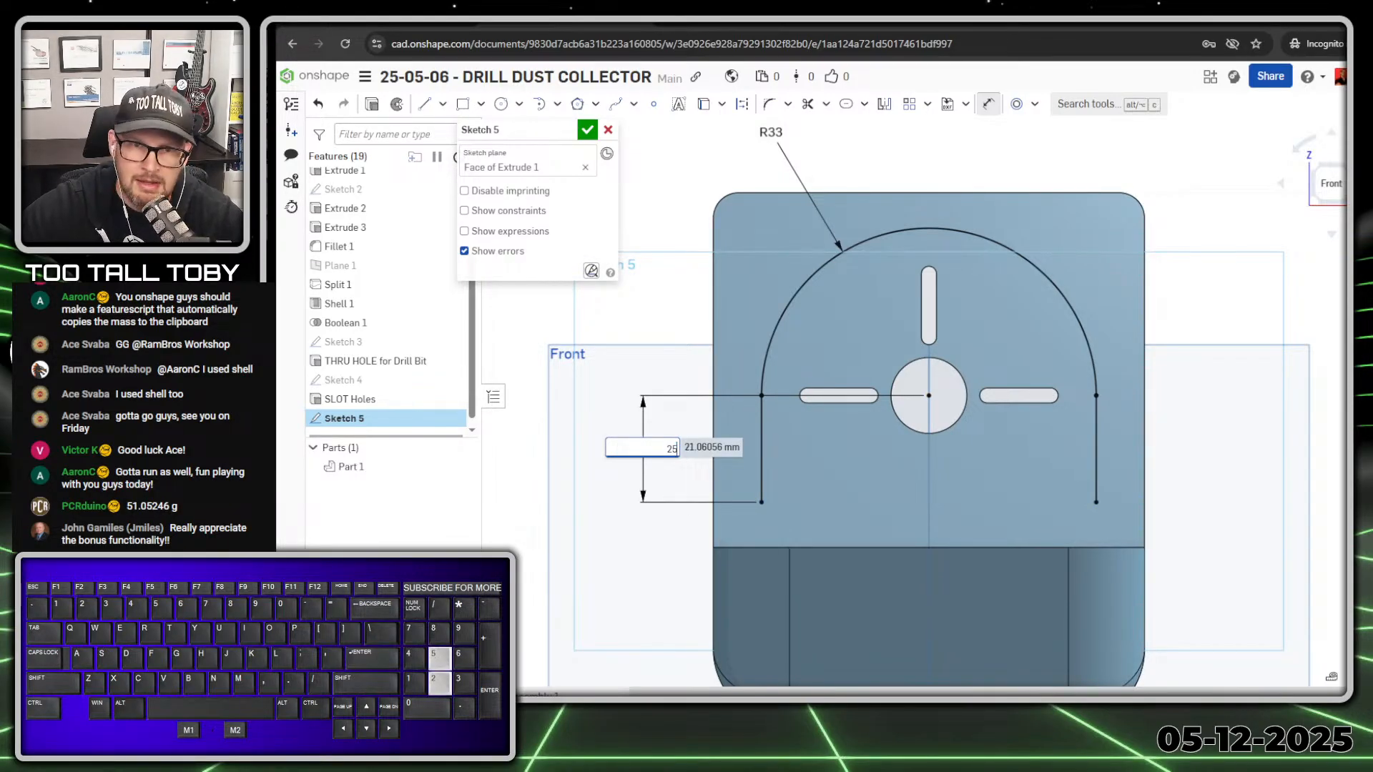
{"action": "key", "text": "Return"}
- Delete the whole arch profile together with its dimensions from the sketch
{"action": "scroll", "coordinate": [1015, 480], "scroll_direction": "down", "scroll_amount": 2}
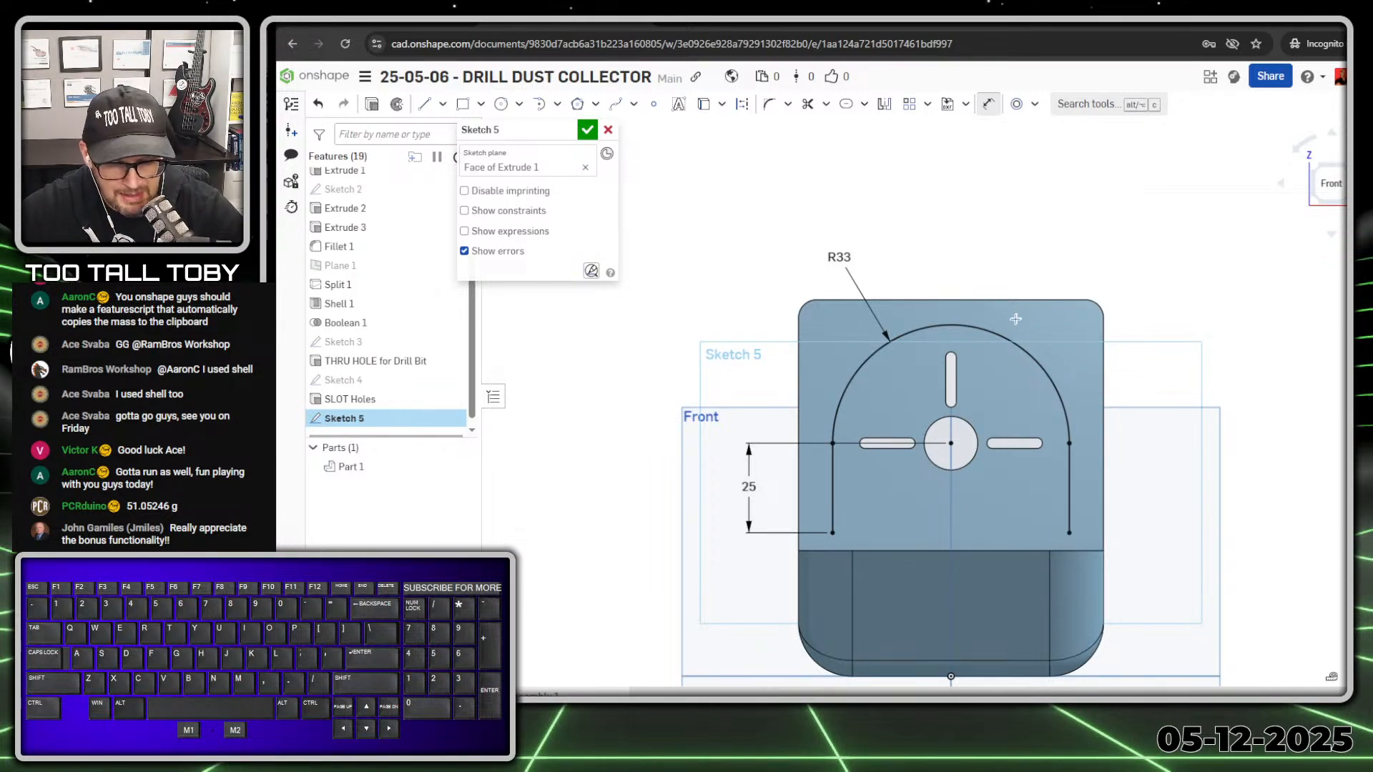
{"action": "left_click_drag", "start_coordinate": [1136, 261], "coordinate": [792, 544]}
{"action": "key", "text": "Delete"}
{"action": "key", "text": "d"}
- Redraw the open arch on the back plate with two vertical lines about 41.4 mm long and a tangent arc of about 30.8 mm radius
{"action": "key", "text": "s"}
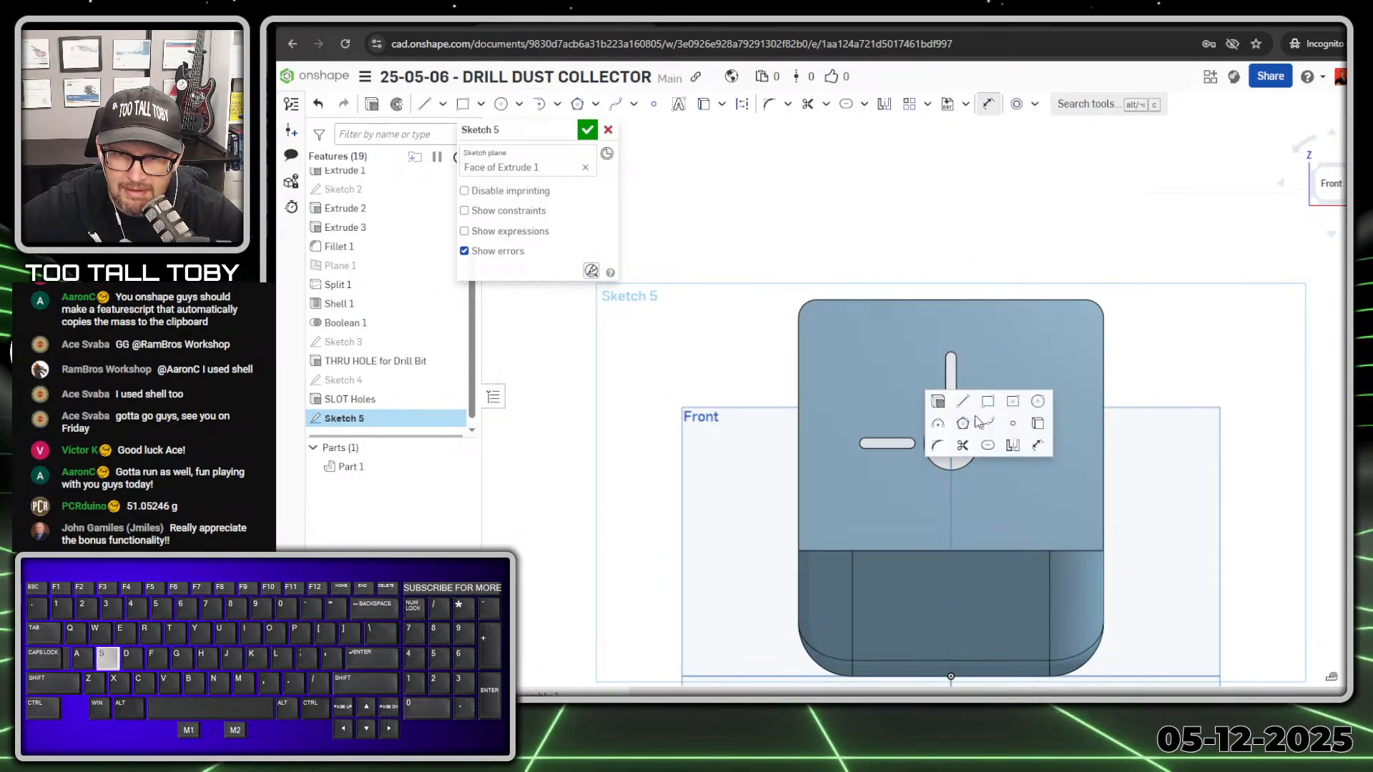
{"action": "left_click", "coordinate": [963, 406]}
{"action": "left_click", "coordinate": [837, 513]}
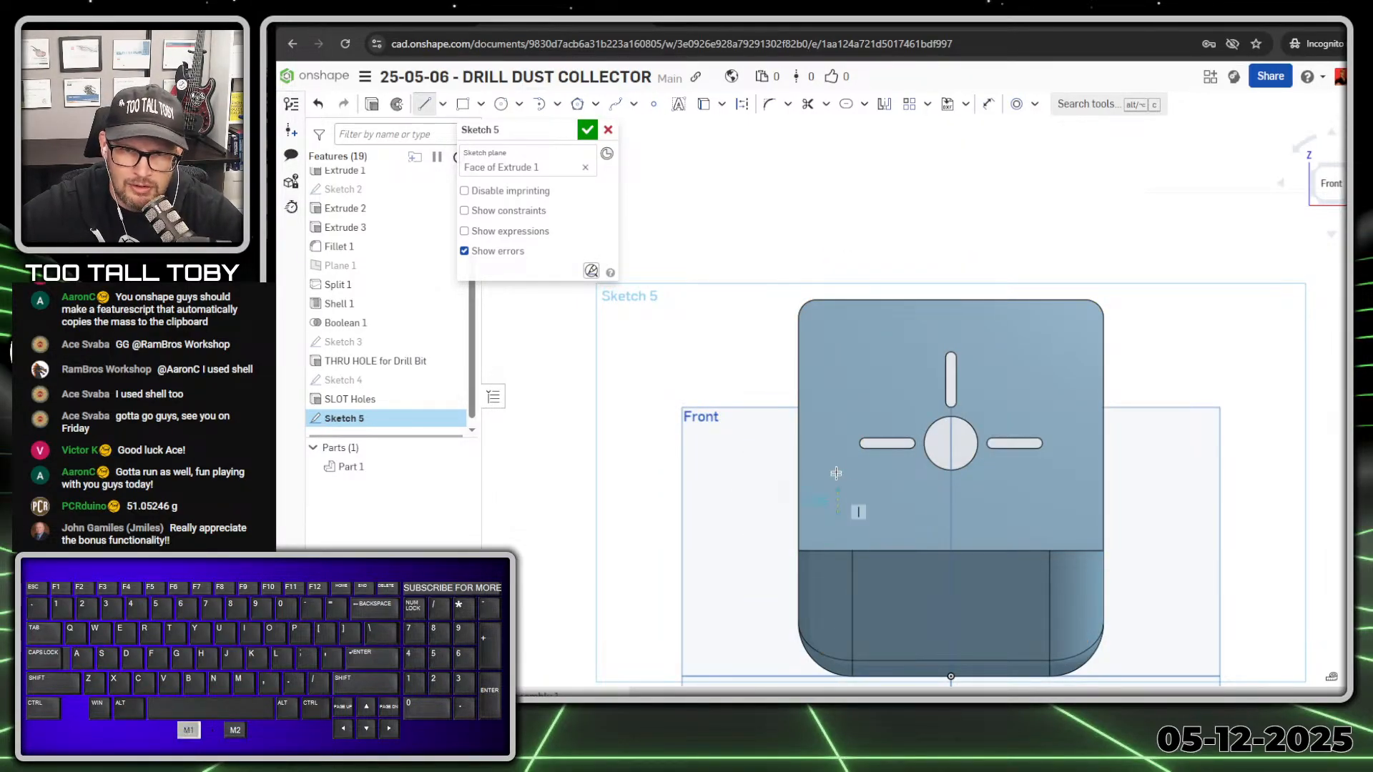
{"action": "left_click", "coordinate": [837, 365]}
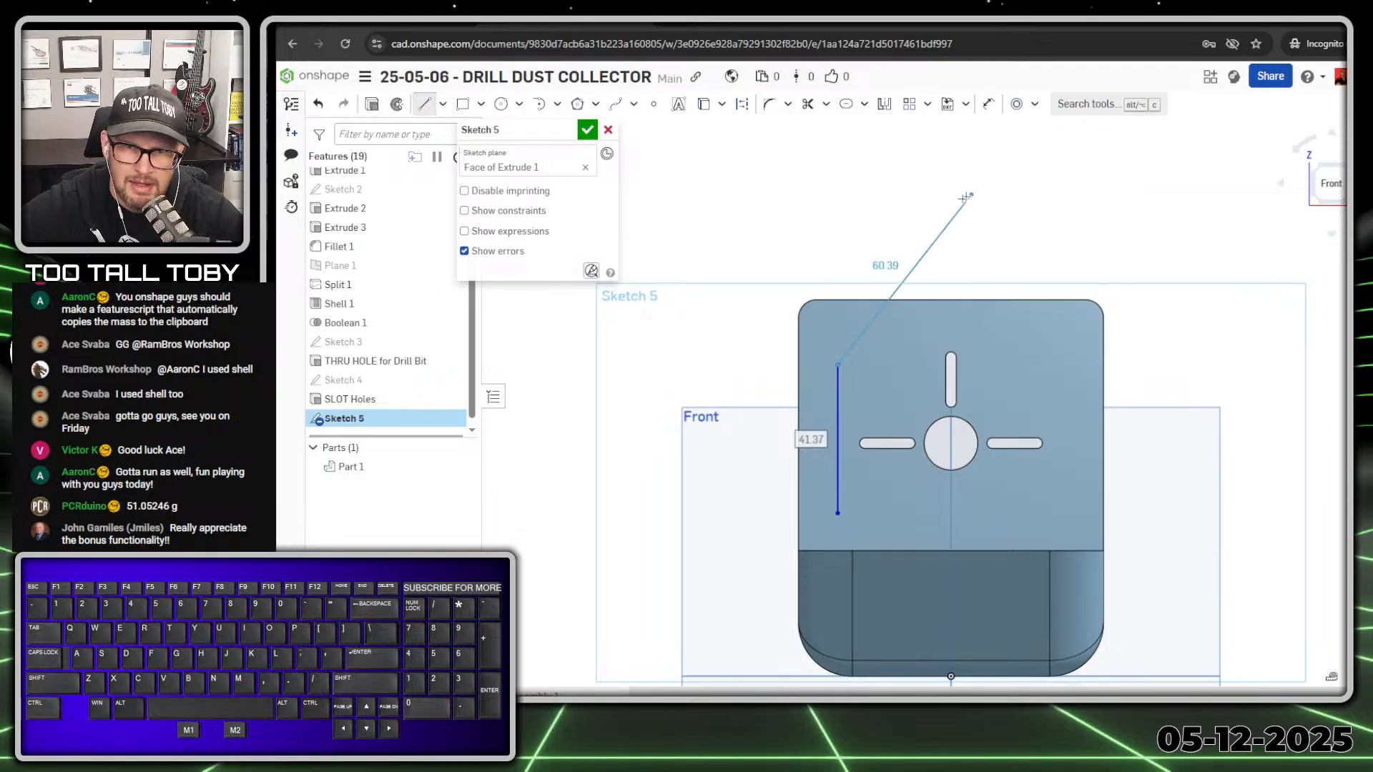
{"action": "key", "text": "t"}
{"action": "left_click", "coordinate": [838, 366]}
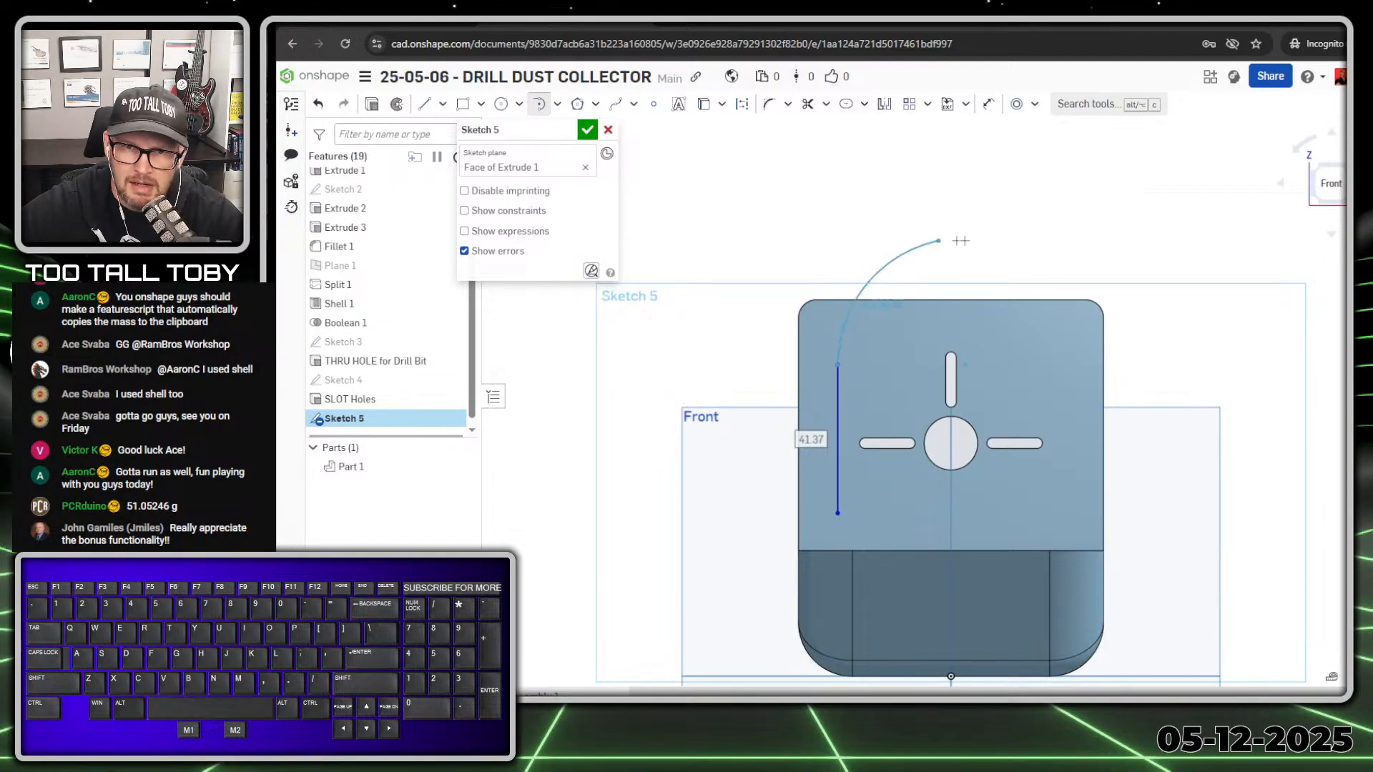
{"action": "left_click", "coordinate": [1058, 367]}
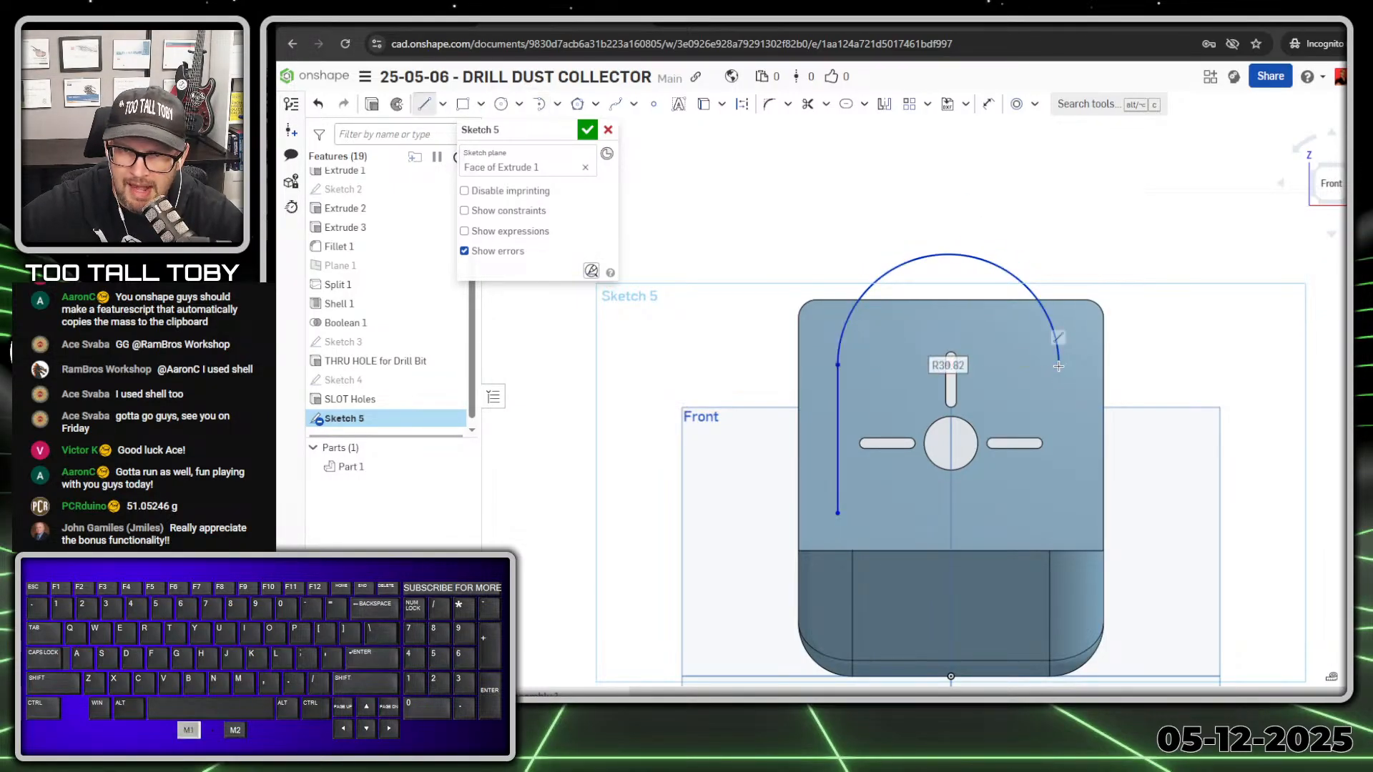
{"action": "key", "text": "l"}
{"action": "left_click", "coordinate": [1059, 365]}
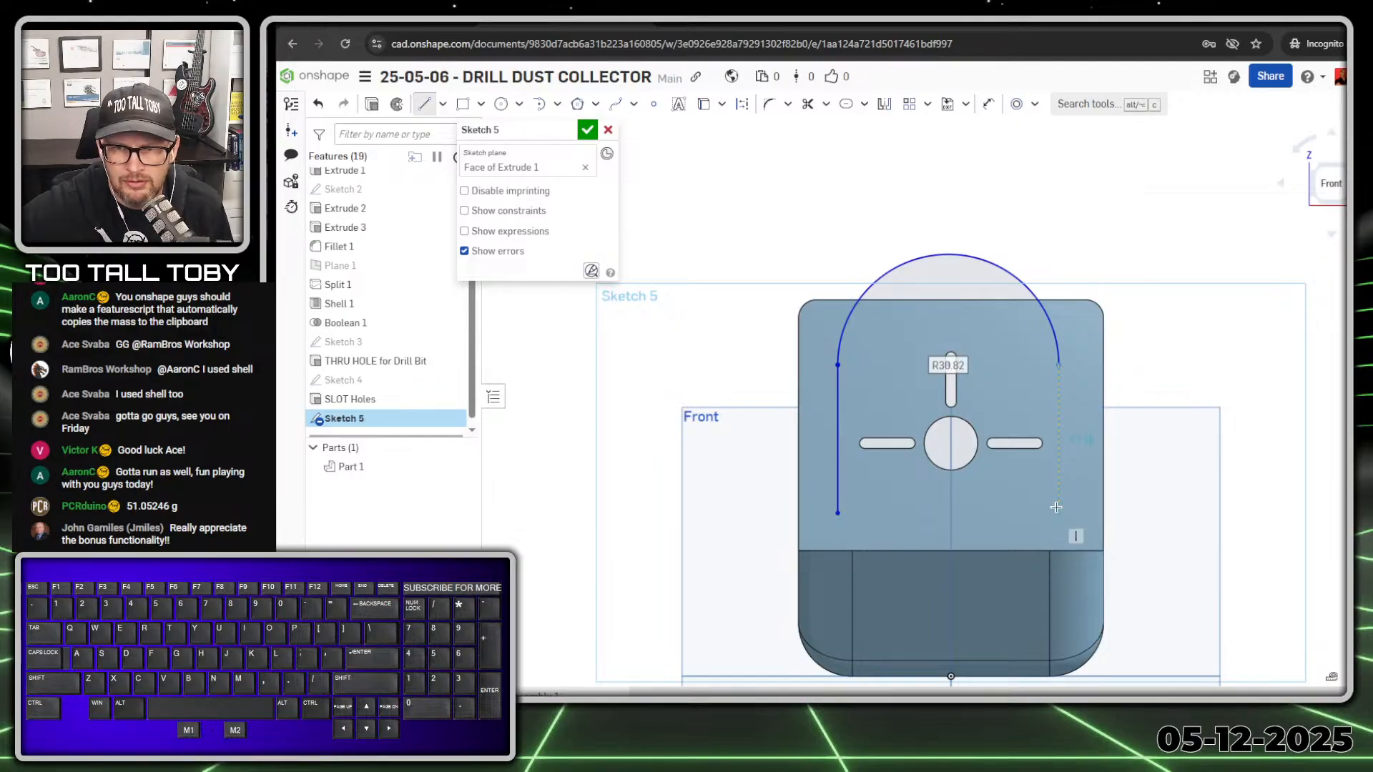
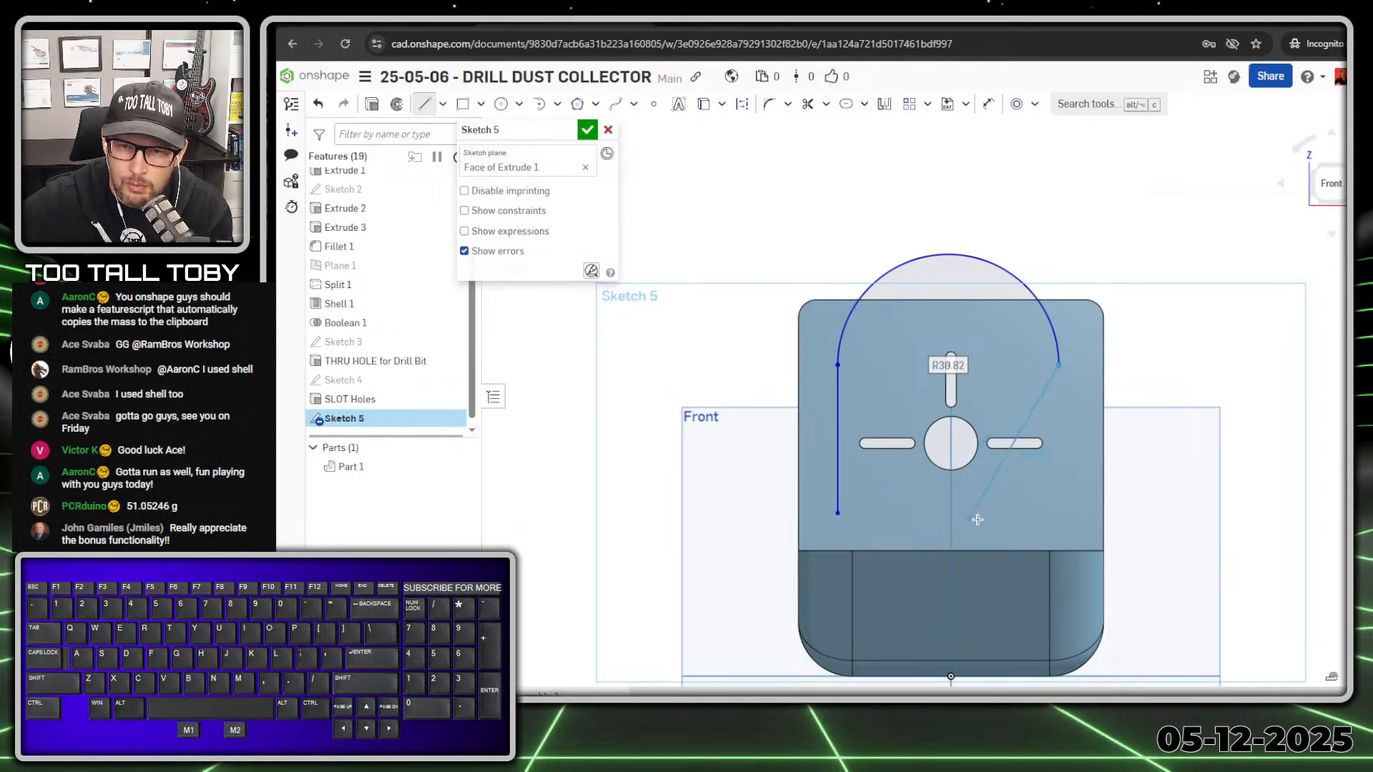
{"action": "left_click", "coordinate": [1058, 511]}
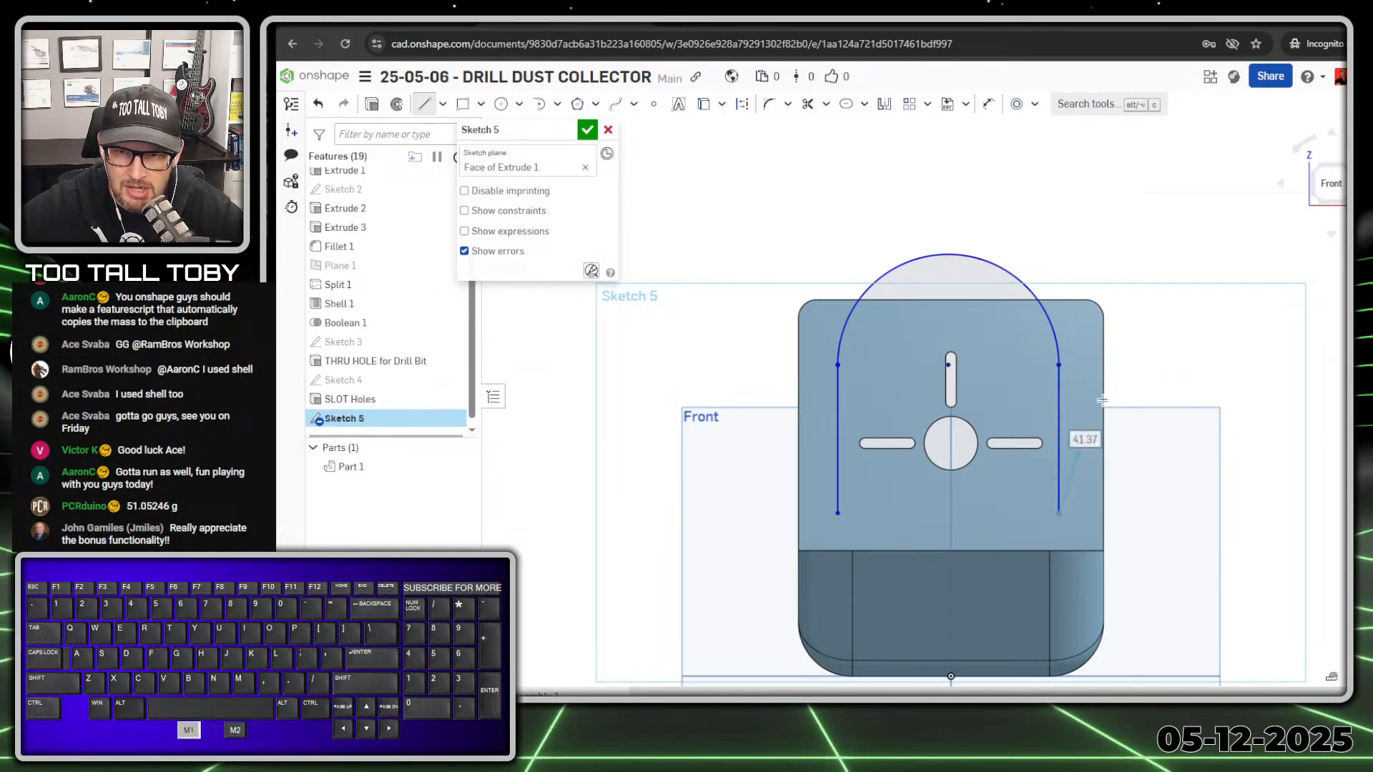
{"action": "key", "text": "Escape"}
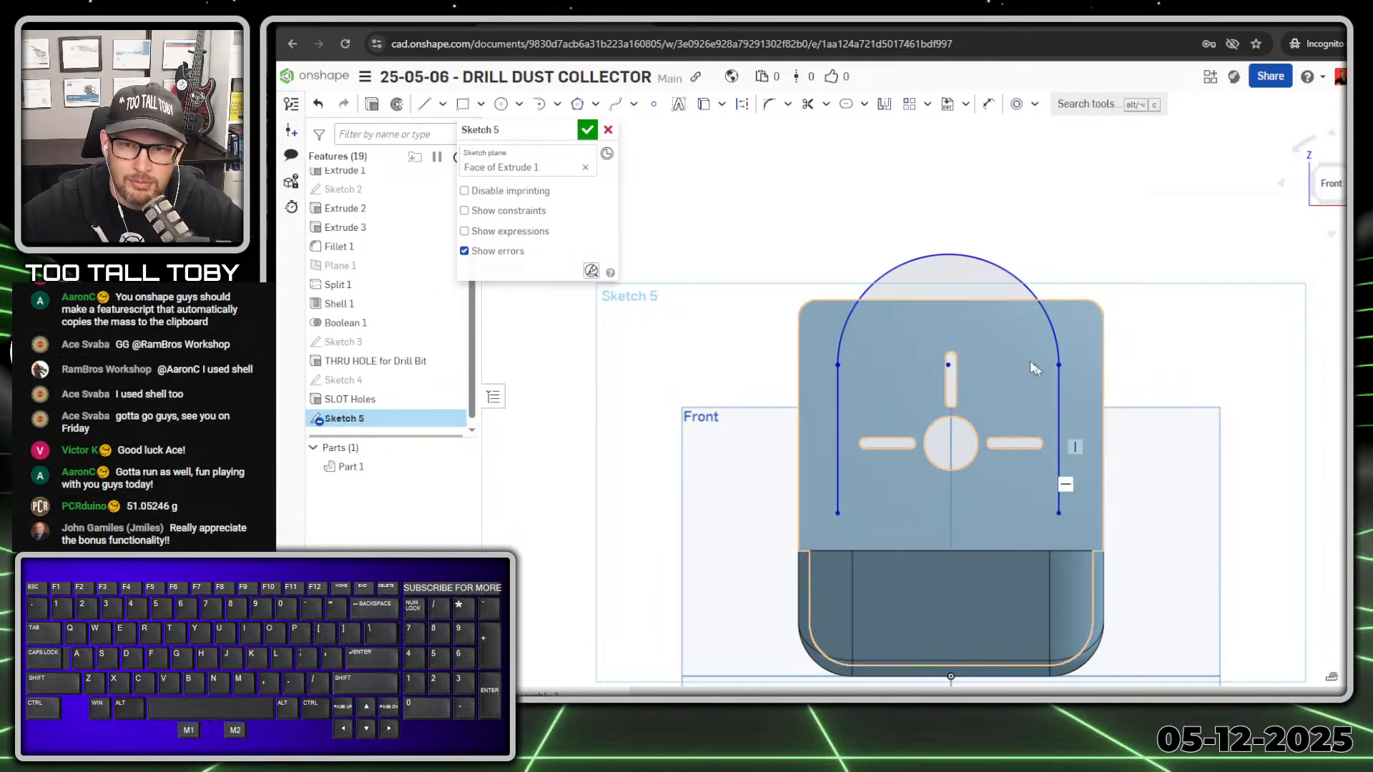
- Constrain the redrawn arc to be concentric with the drill bit hole and hide the reference planes
{"action": "left_click", "coordinate": [948, 365]}
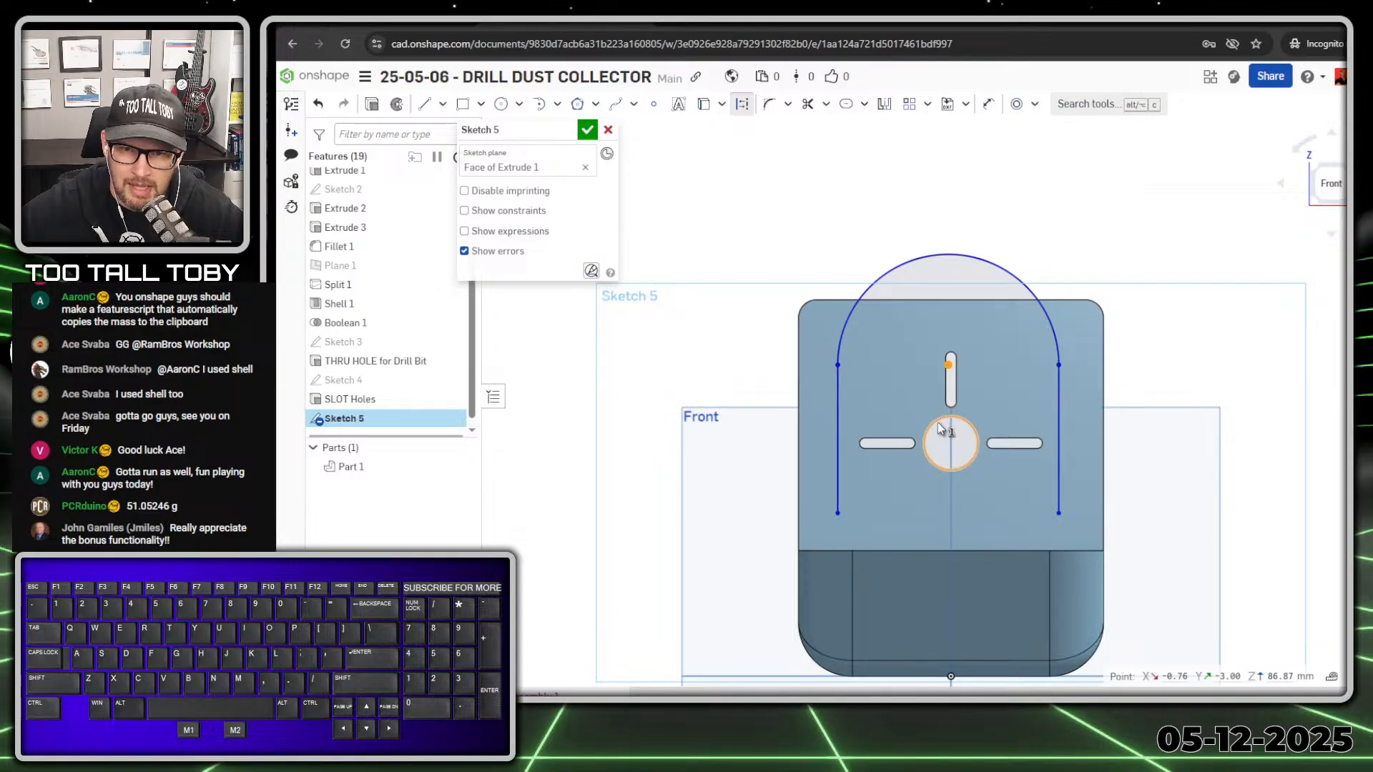
{"action": "left_click", "coordinate": [937, 422]}
{"action": "key", "text": "n"}
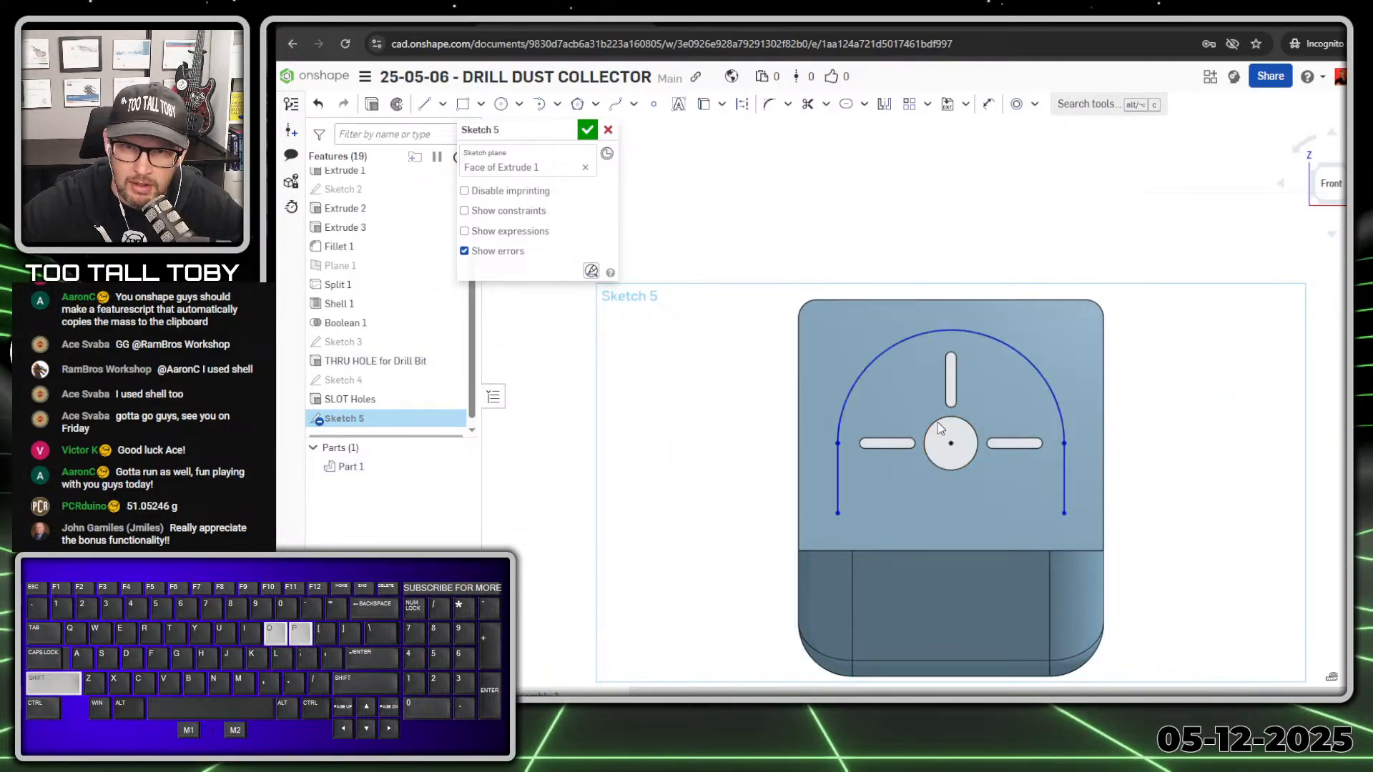
- Set the redrawn arc's radius to 33 mm with a dimension placed above the back plate
{"action": "key", "text": "s"}
{"action": "left_click", "coordinate": [960, 386]}
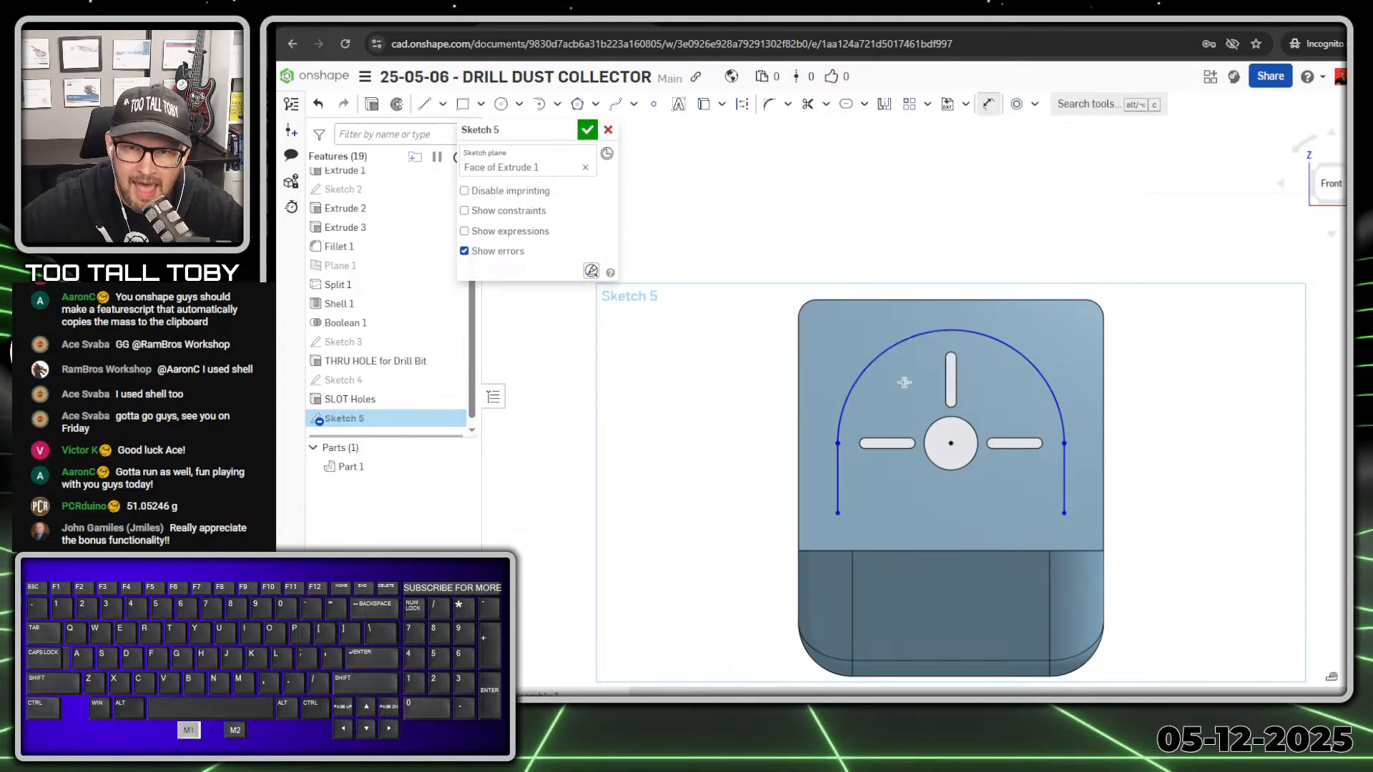
{"action": "left_click", "coordinate": [887, 341]}
{"action": "left_click", "coordinate": [809, 228]}
{"action": "type", "text": "33"}
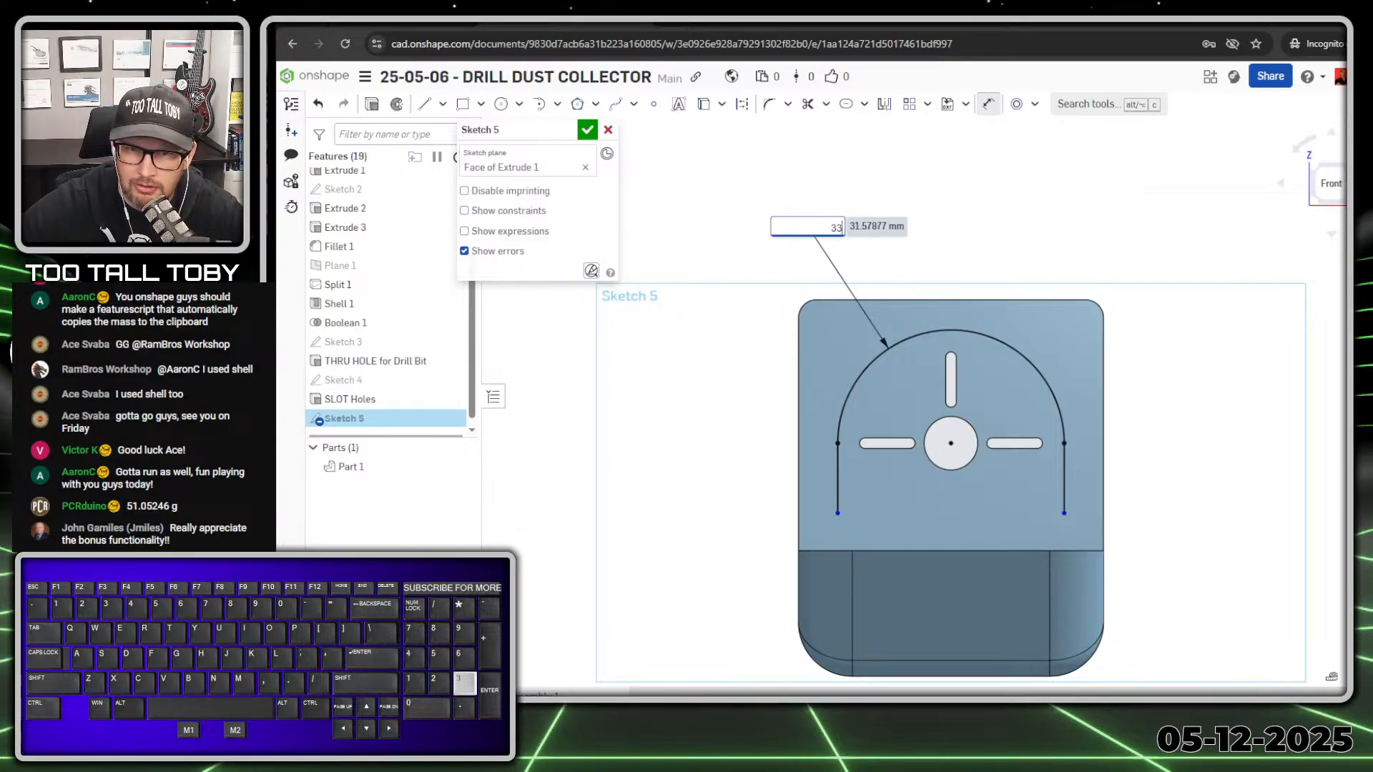
{"action": "key", "text": "Return"}
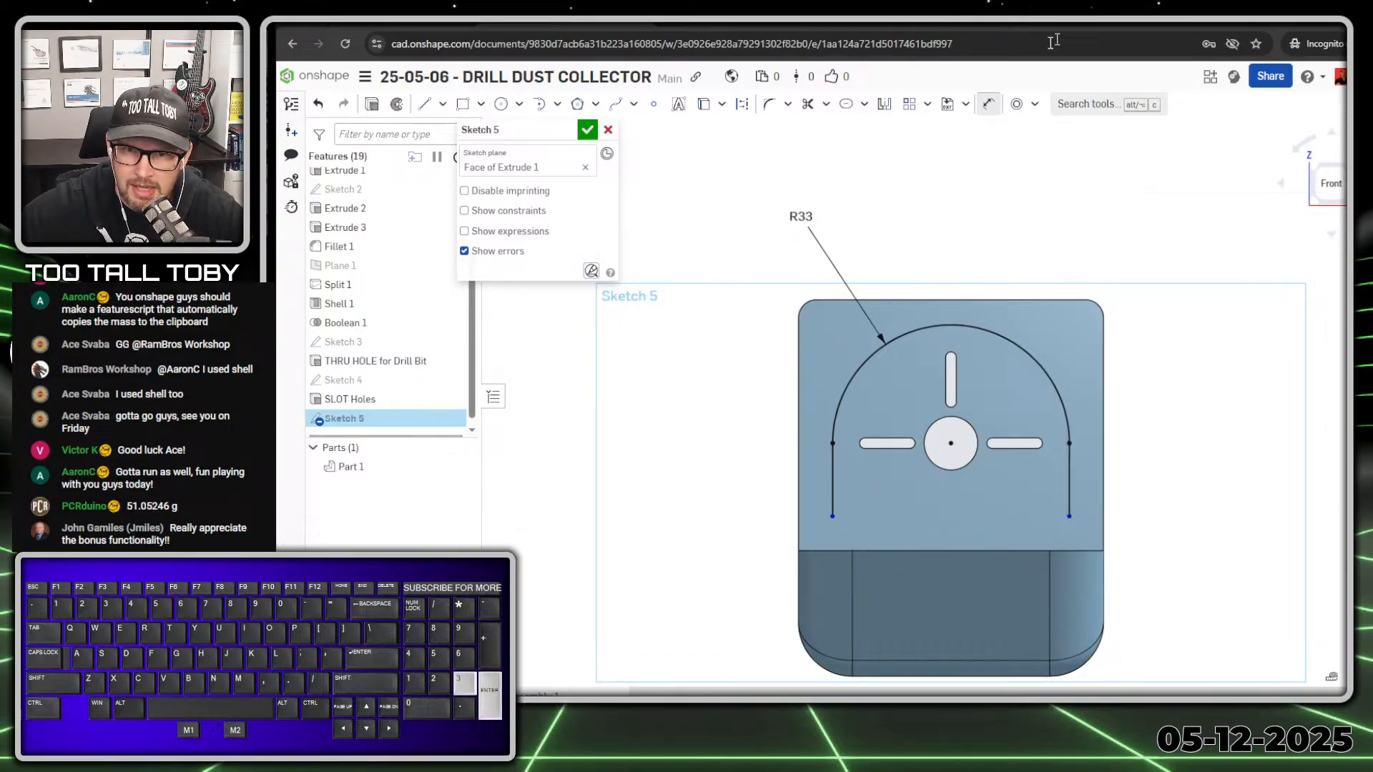
- Add a 25 mm vertical dimension from the drill bit hole's centre to the lower end of the arch's straight side
{"action": "left_click", "coordinate": [951, 444]}
{"action": "left_click", "coordinate": [832, 515]}
{"action": "left_click", "coordinate": [746, 473]}
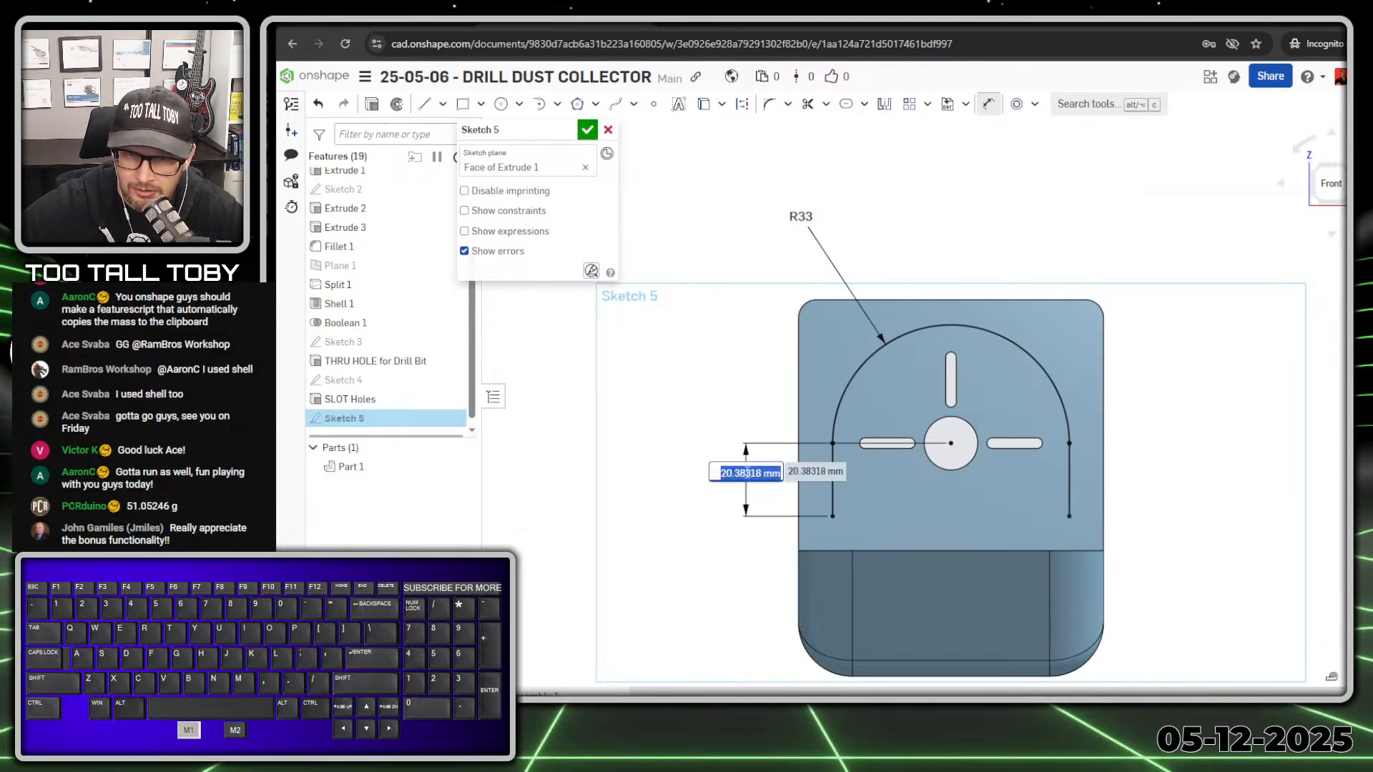
{"action": "type", "text": "25"}
{"action": "key", "text": "Return"}
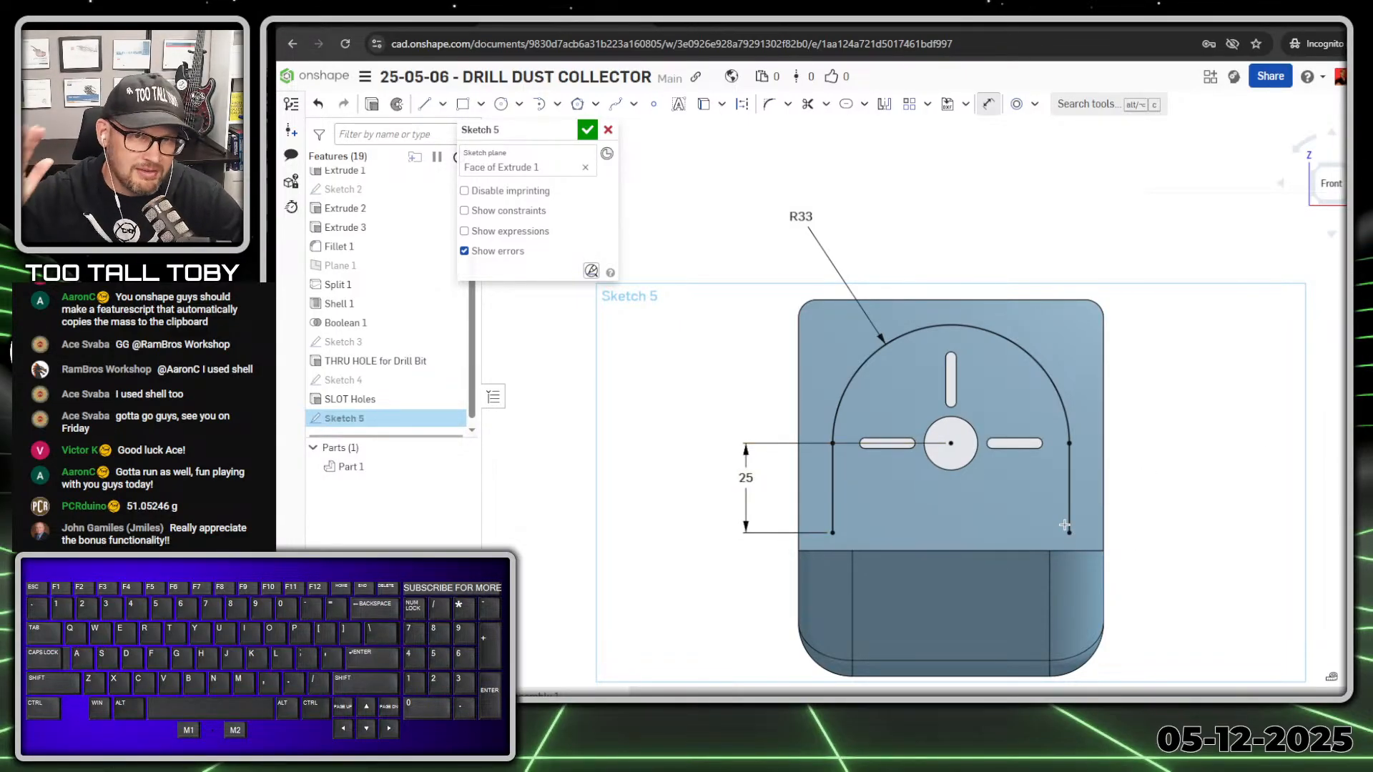
- Finish the arch sketch and set up a thin Add extrusion of its edges with a 3 mm wall thickness
{"action": "left_click", "coordinate": [587, 130]}
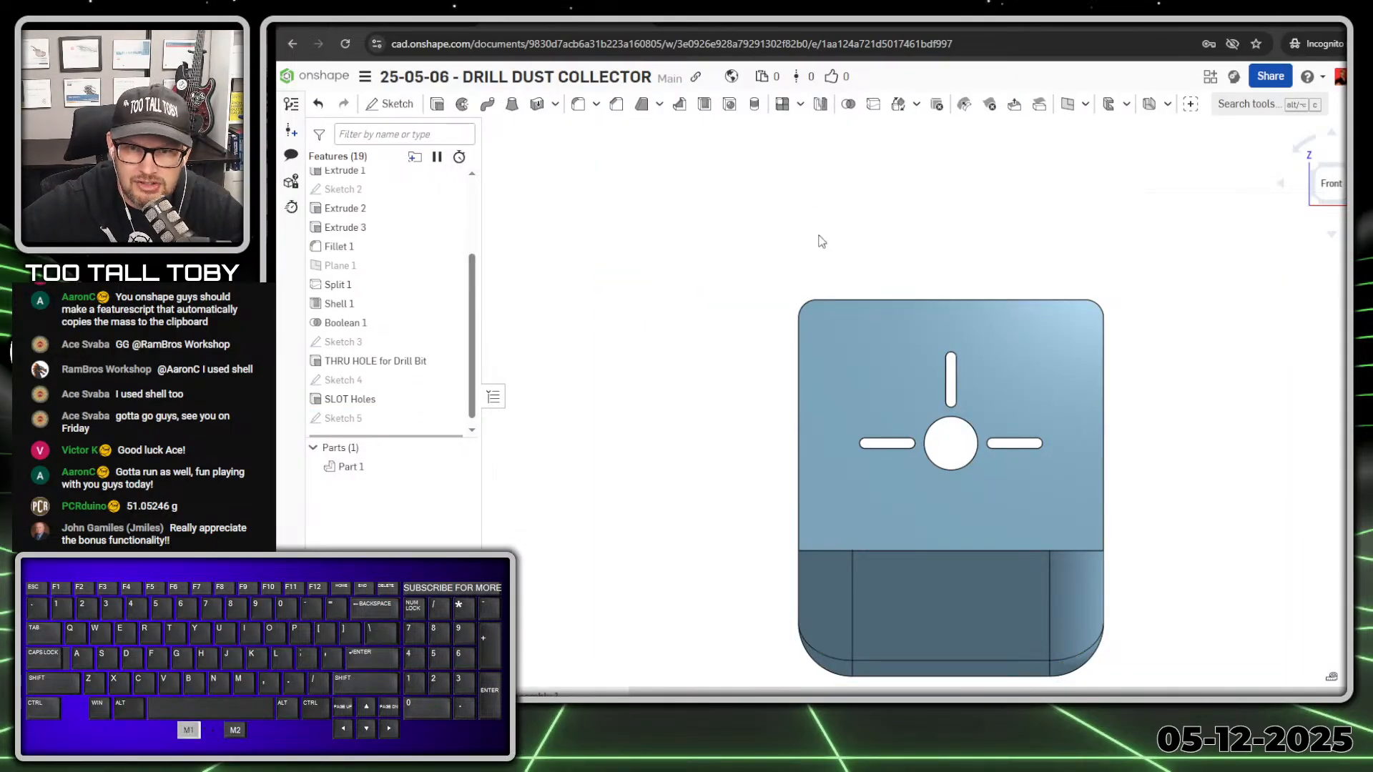
{"action": "left_click", "coordinate": [454, 418]}
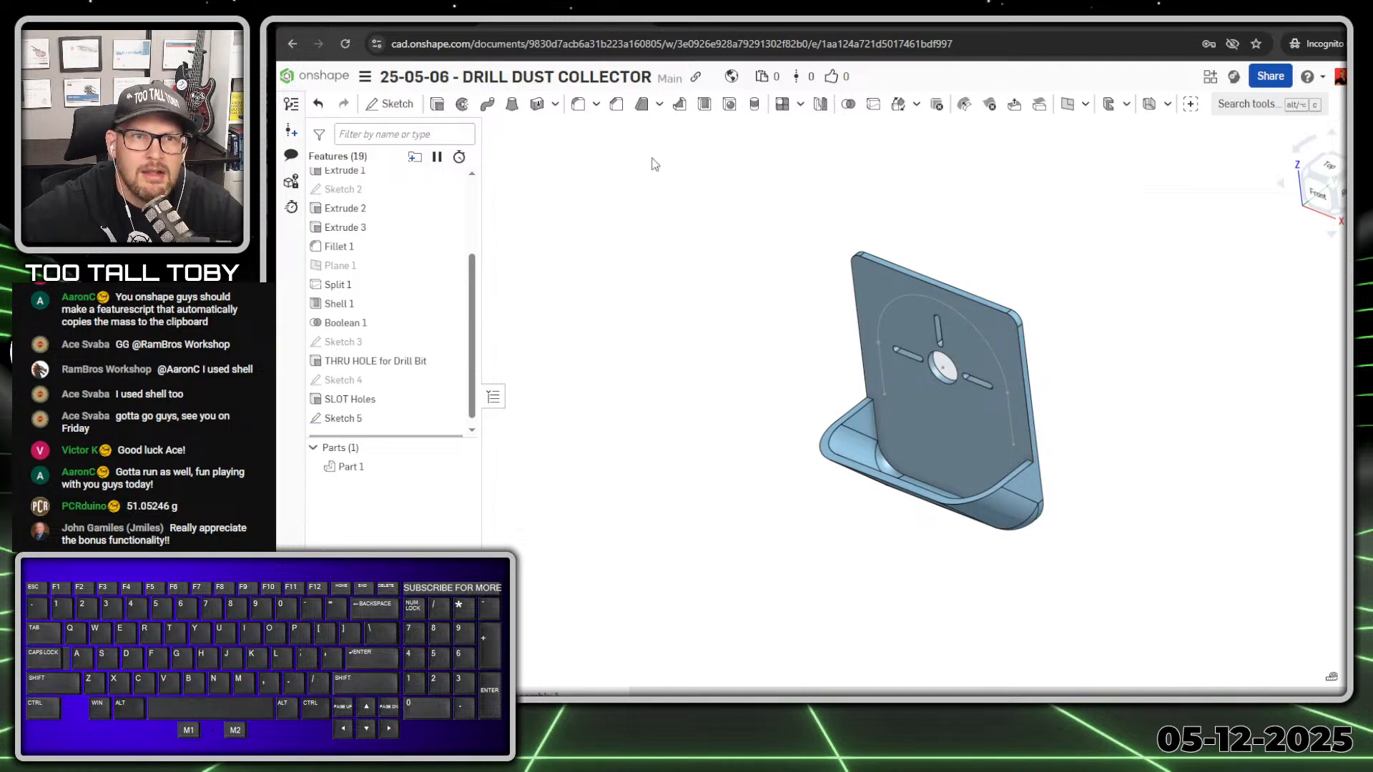
{"action": "left_click", "coordinate": [436, 102]}
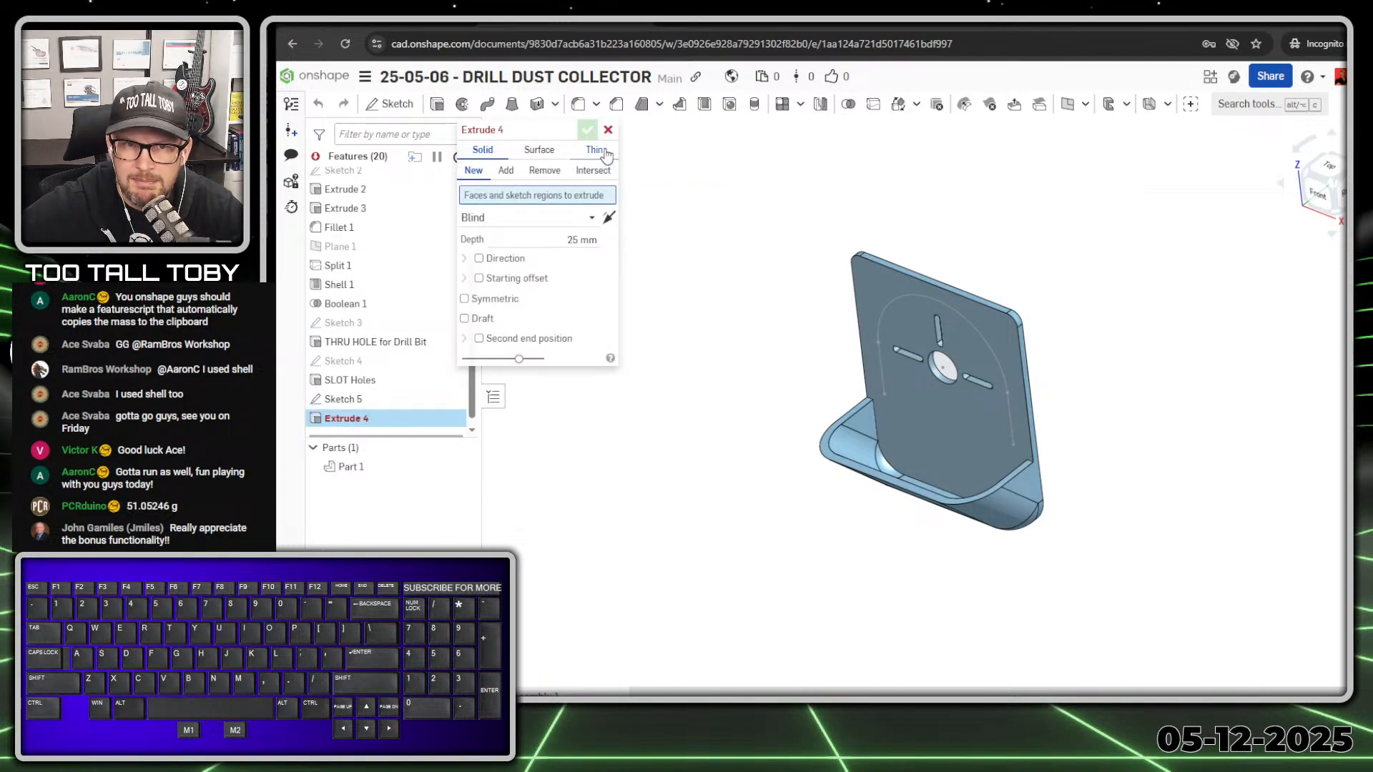
{"action": "left_click", "coordinate": [596, 150]}
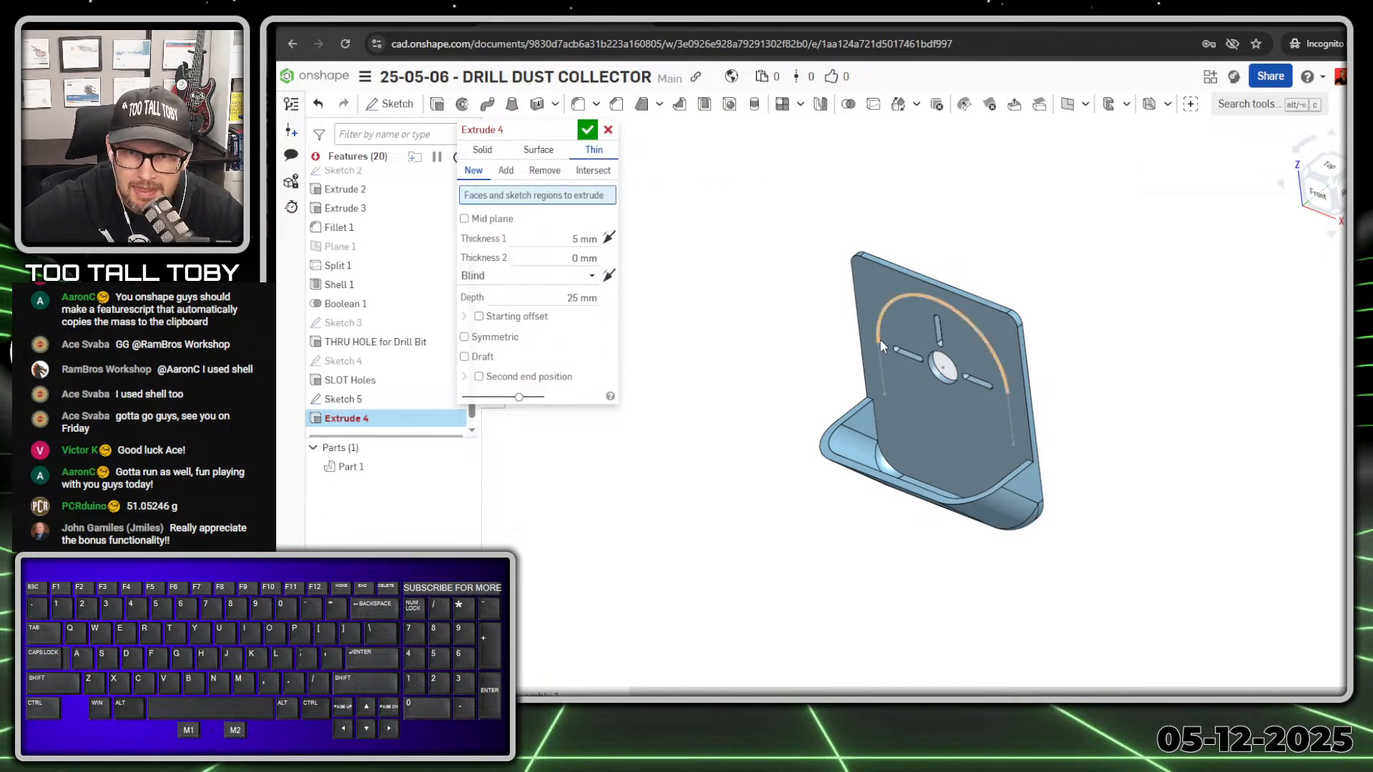
{"action": "left_click", "coordinate": [335, 401]}
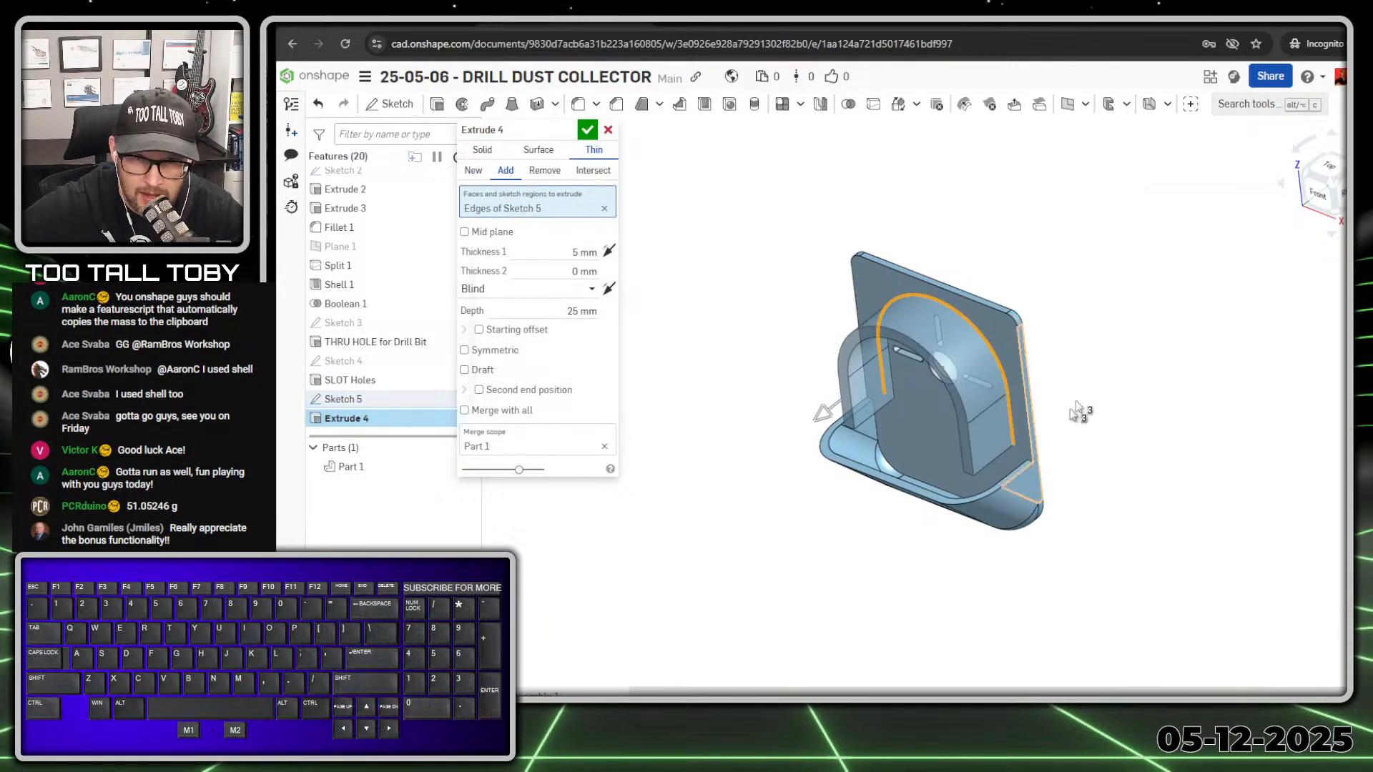
{"action": "left_click", "coordinate": [543, 252]}
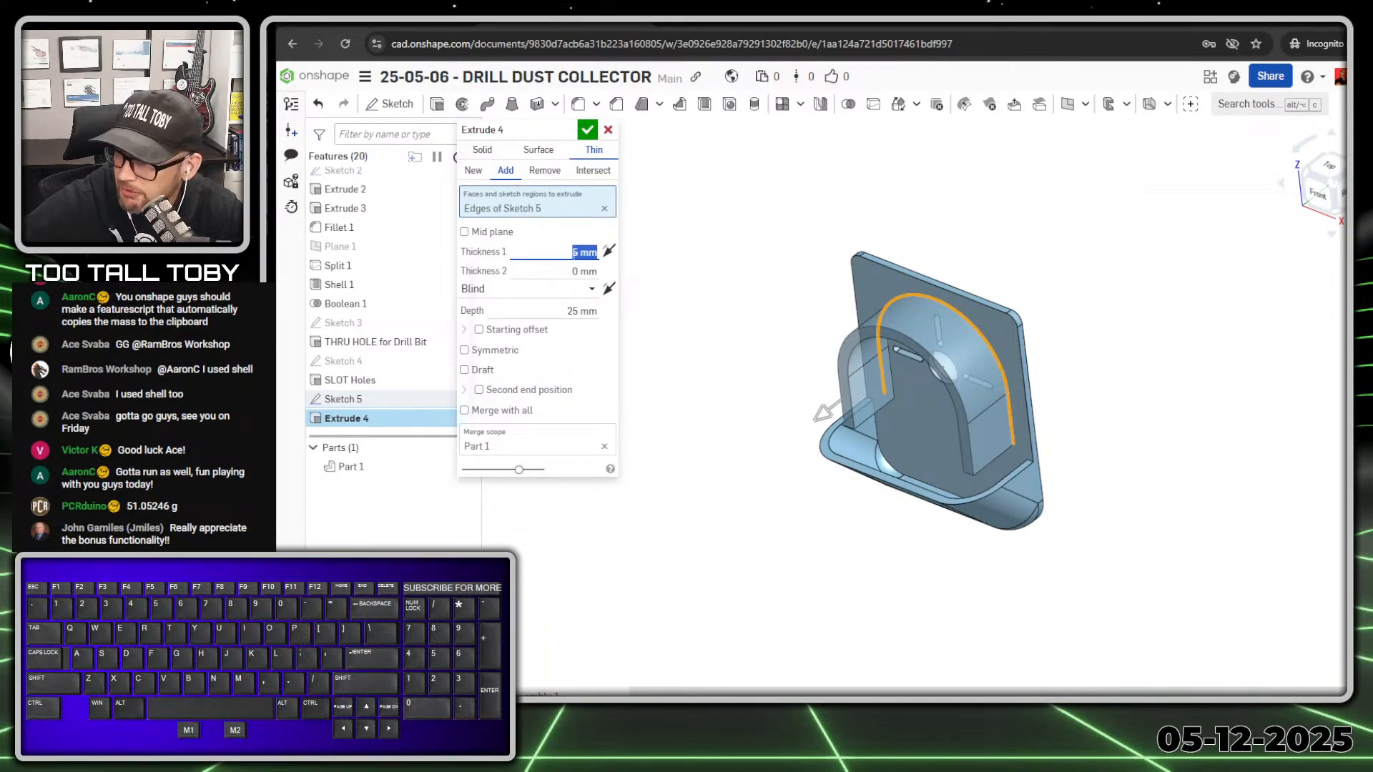
{"action": "type", "text": "3"}
{"action": "key", "text": "Return"}
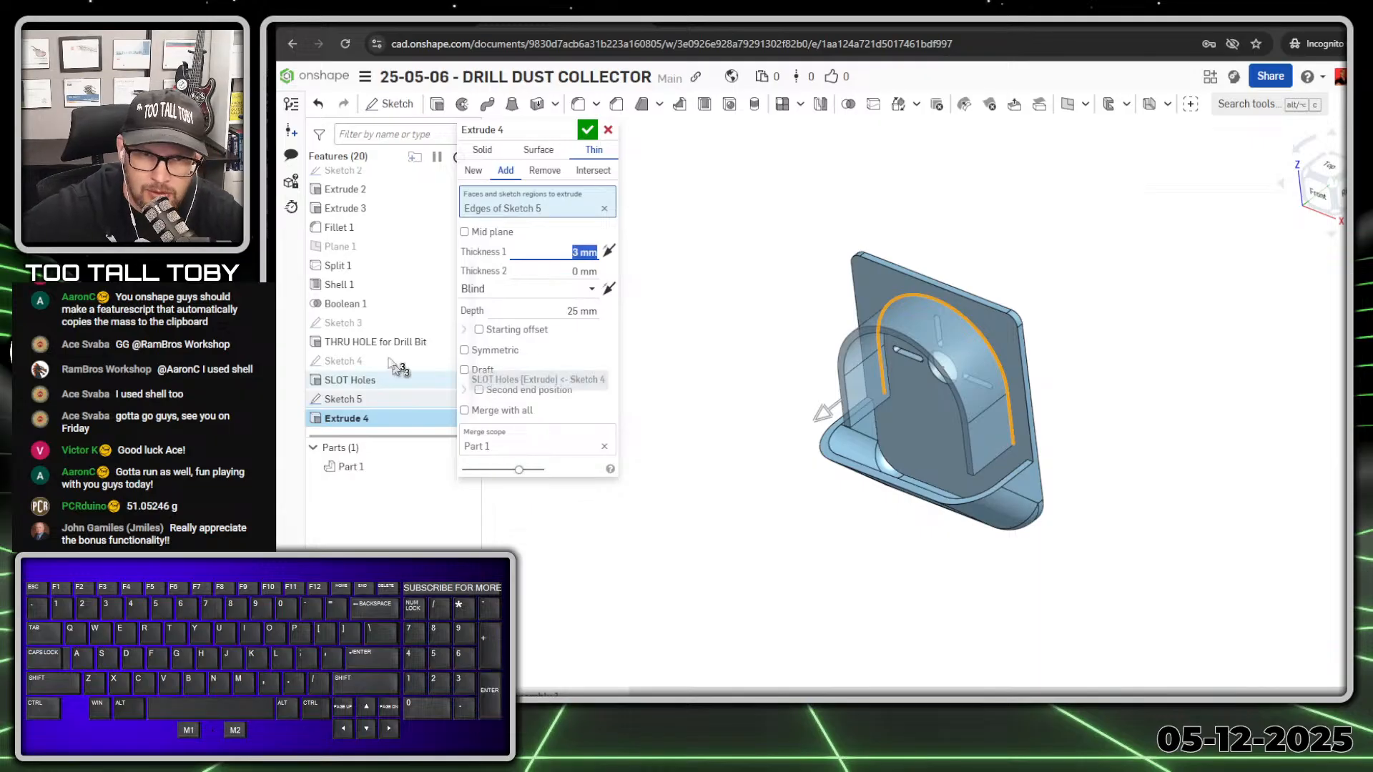
- Compare both thickness directions of the thin wall, leaving it on the inner side of the arch profile
{"action": "left_click", "coordinate": [609, 252]}
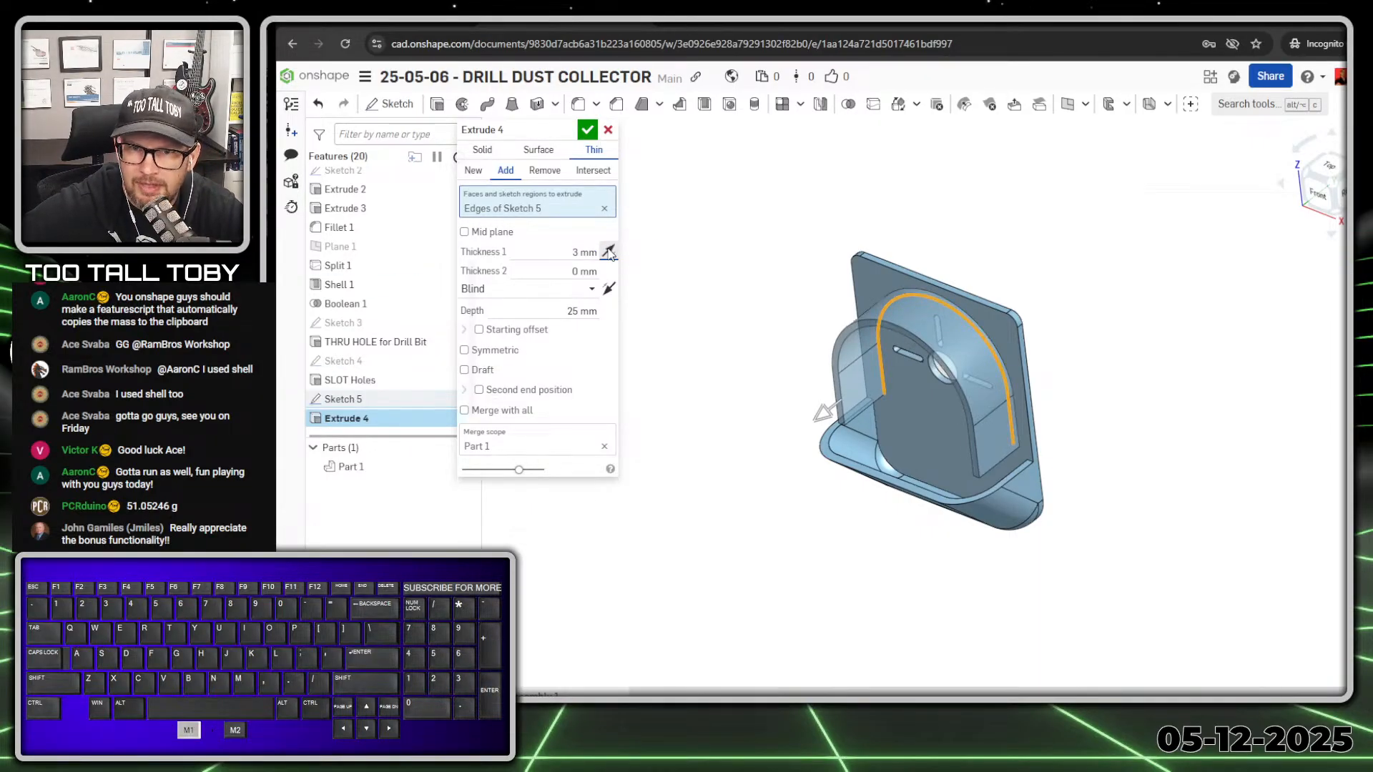
{"action": "left_click", "coordinate": [608, 251]}
{"action": "right_click_drag", "start_coordinate": [822, 422], "coordinate": [899, 343]}
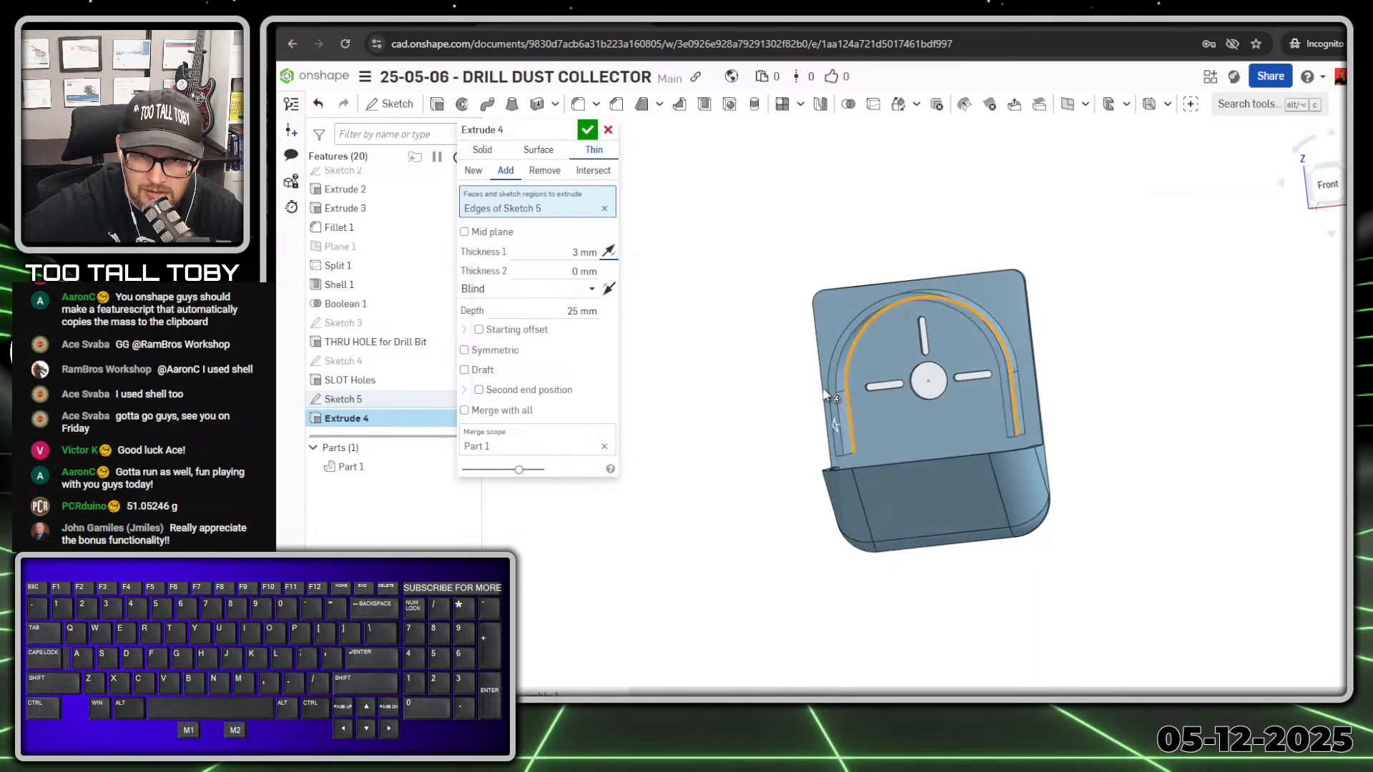
{"action": "scroll", "coordinate": [887, 329], "scroll_direction": "down", "scroll_amount": 3}
{"action": "left_click", "coordinate": [608, 253]}
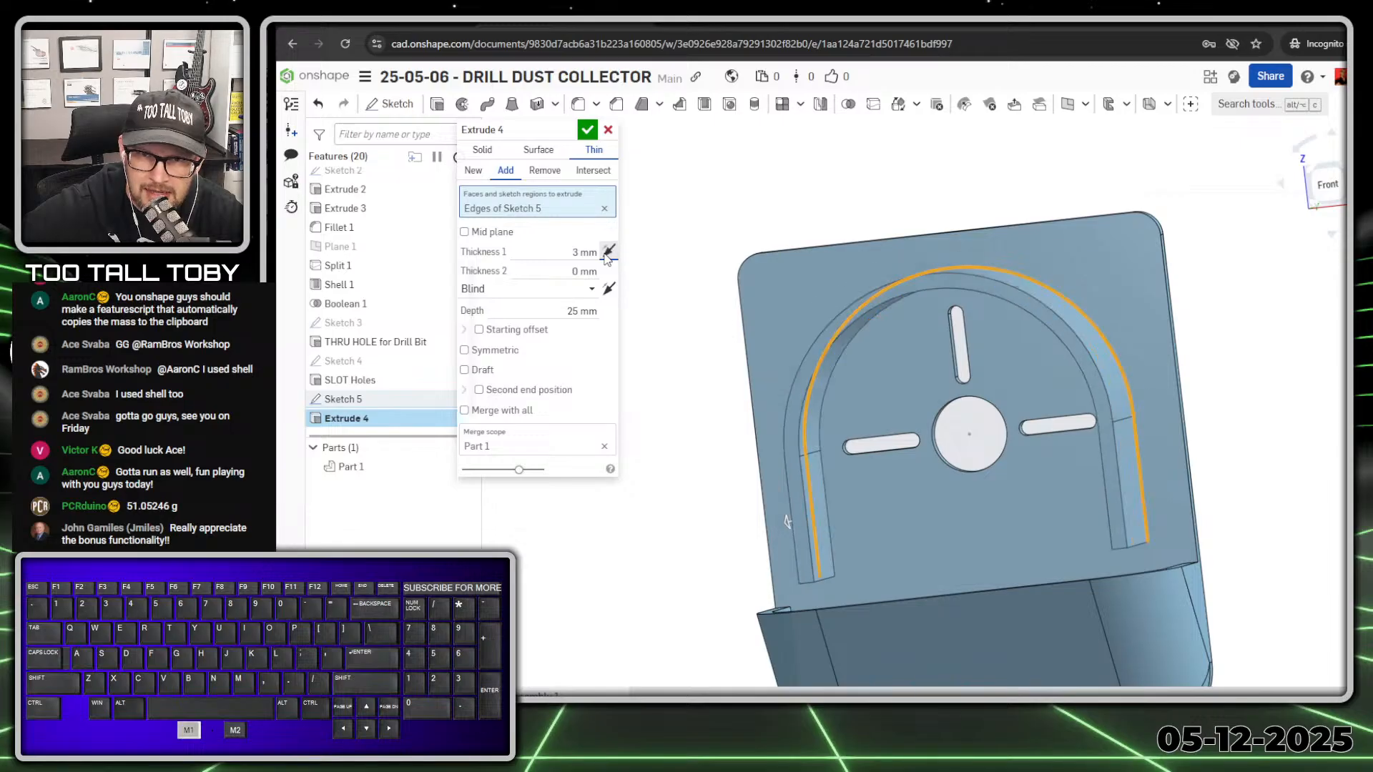
{"action": "left_click", "coordinate": [608, 252]}
{"action": "left_click", "coordinate": [608, 252]}
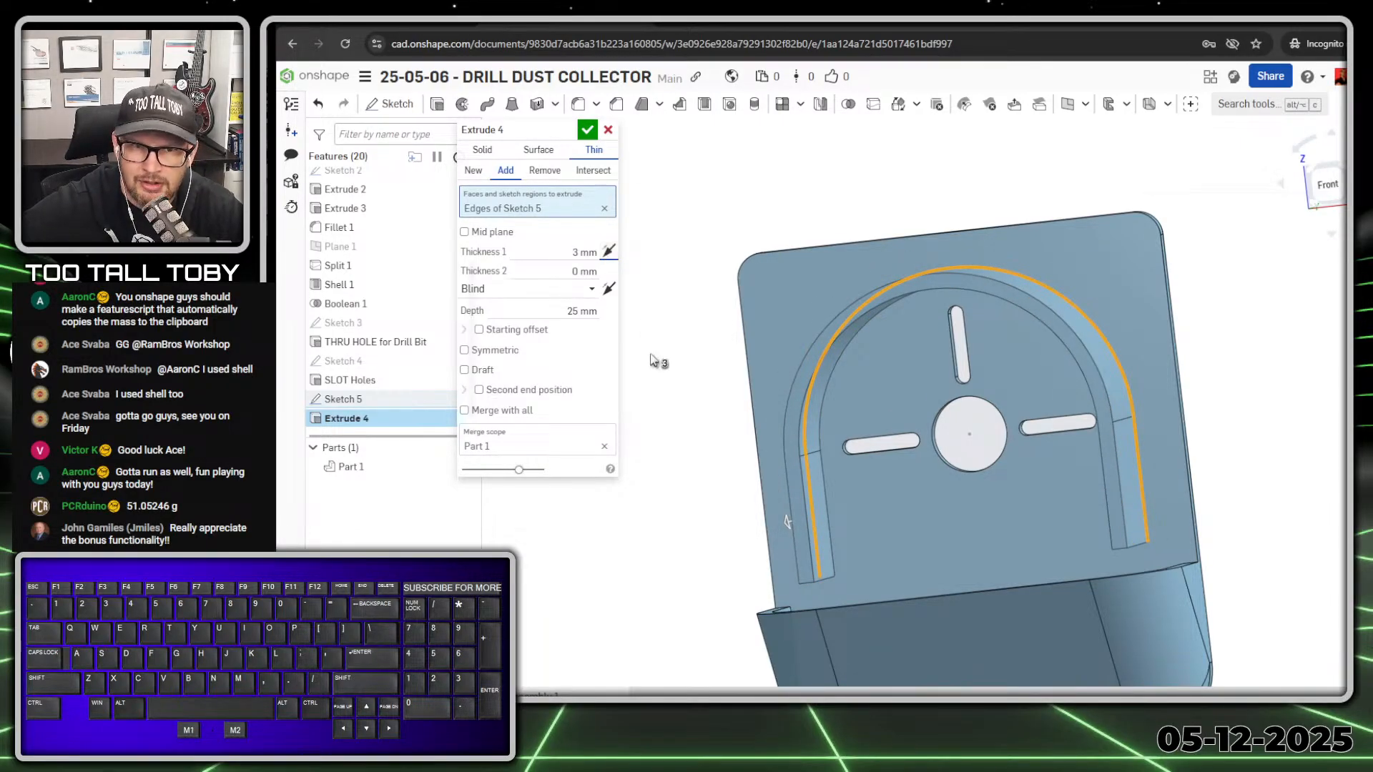
- Set the thin extrusion's depth to 20 mm and complete the arch wall
{"action": "left_click", "coordinate": [581, 311]}
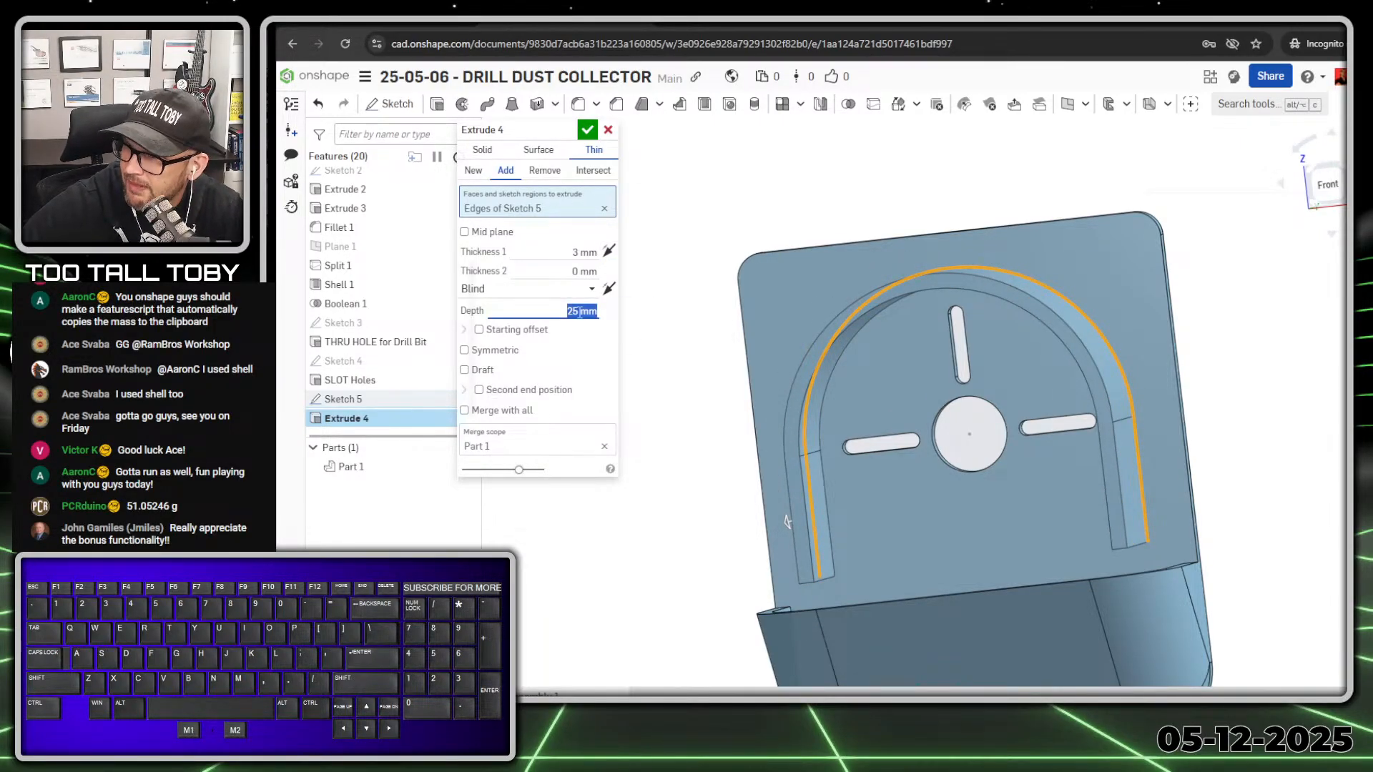
{"action": "type", "text": "10"}
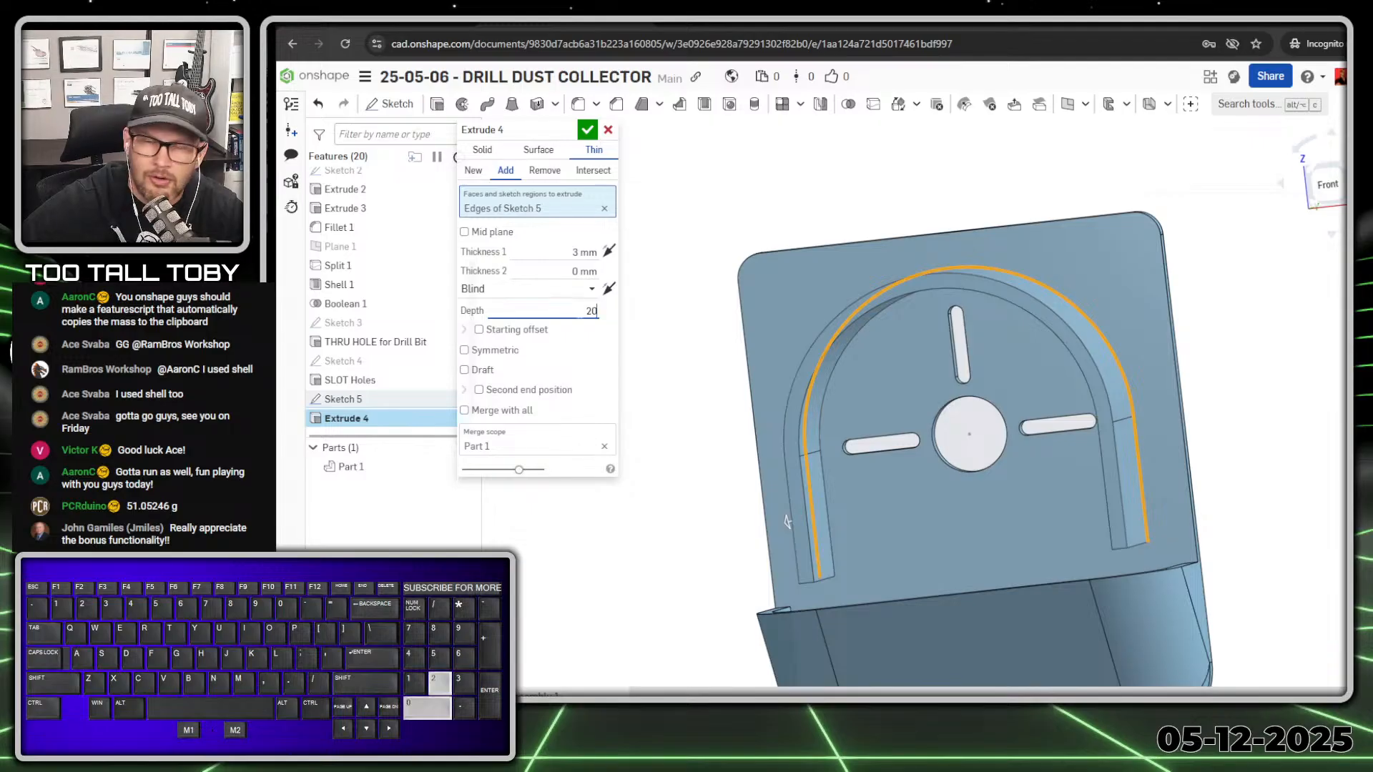
{"action": "key", "text": "Return"}
{"action": "scroll", "coordinate": [1015, 461], "scroll_direction": "down", "scroll_amount": 4}
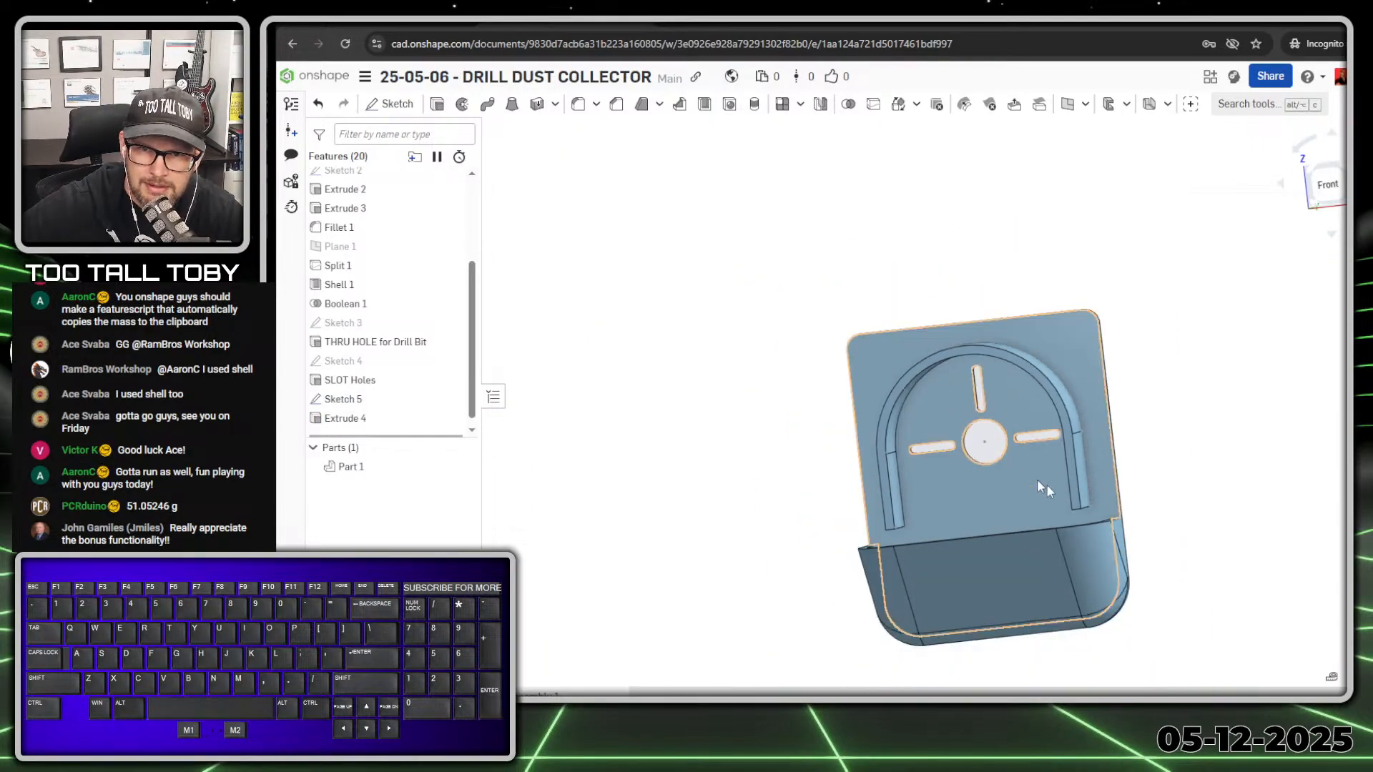
- Inspect the finished arch wall from several angles and hide the arch sketch
{"action": "middle_click_drag", "start_coordinate": [1005, 600], "coordinate": [747, 384]}
{"action": "scroll", "coordinate": [938, 483], "scroll_direction": "down", "scroll_amount": 1}
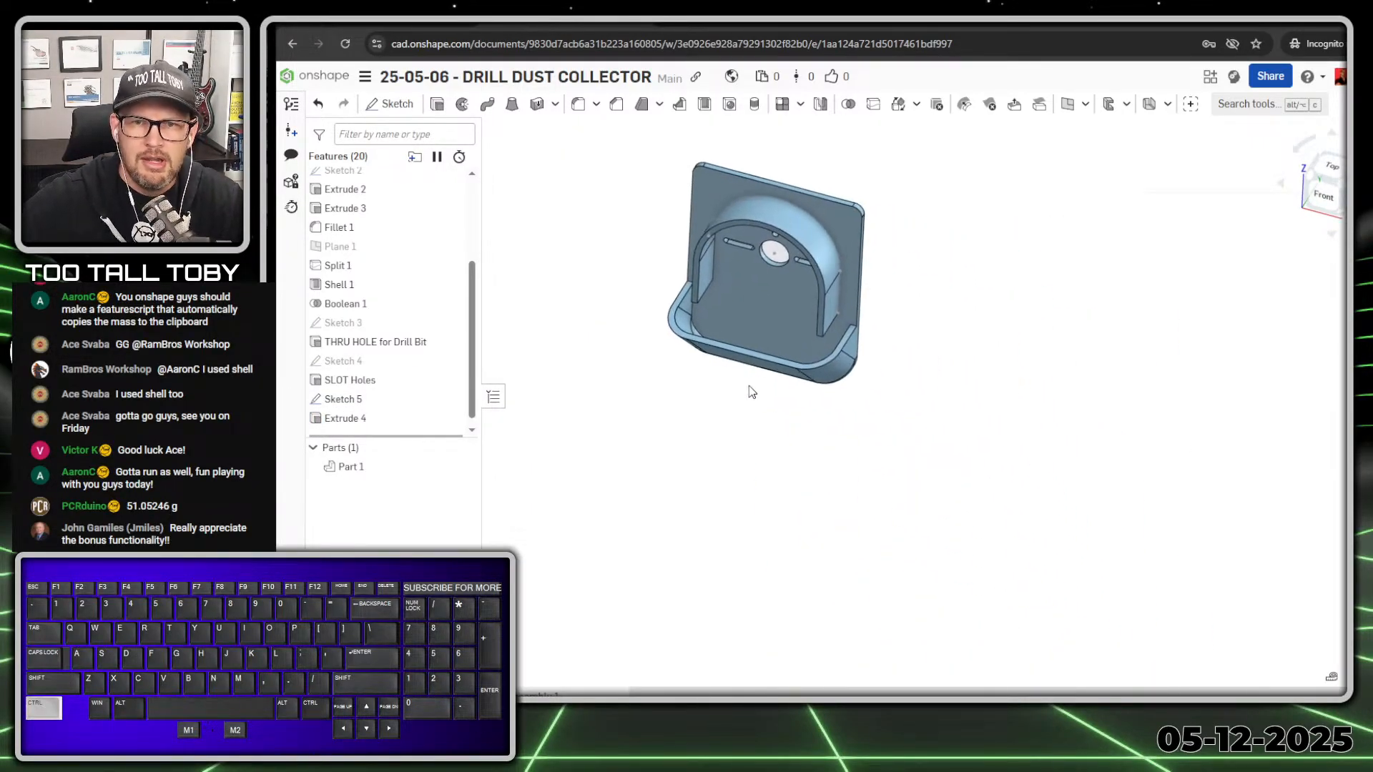
{"action": "scroll", "coordinate": [731, 324], "scroll_direction": "up", "scroll_amount": 1}
{"action": "middle_click_drag", "start_coordinate": [729, 325], "coordinate": [690, 309]}
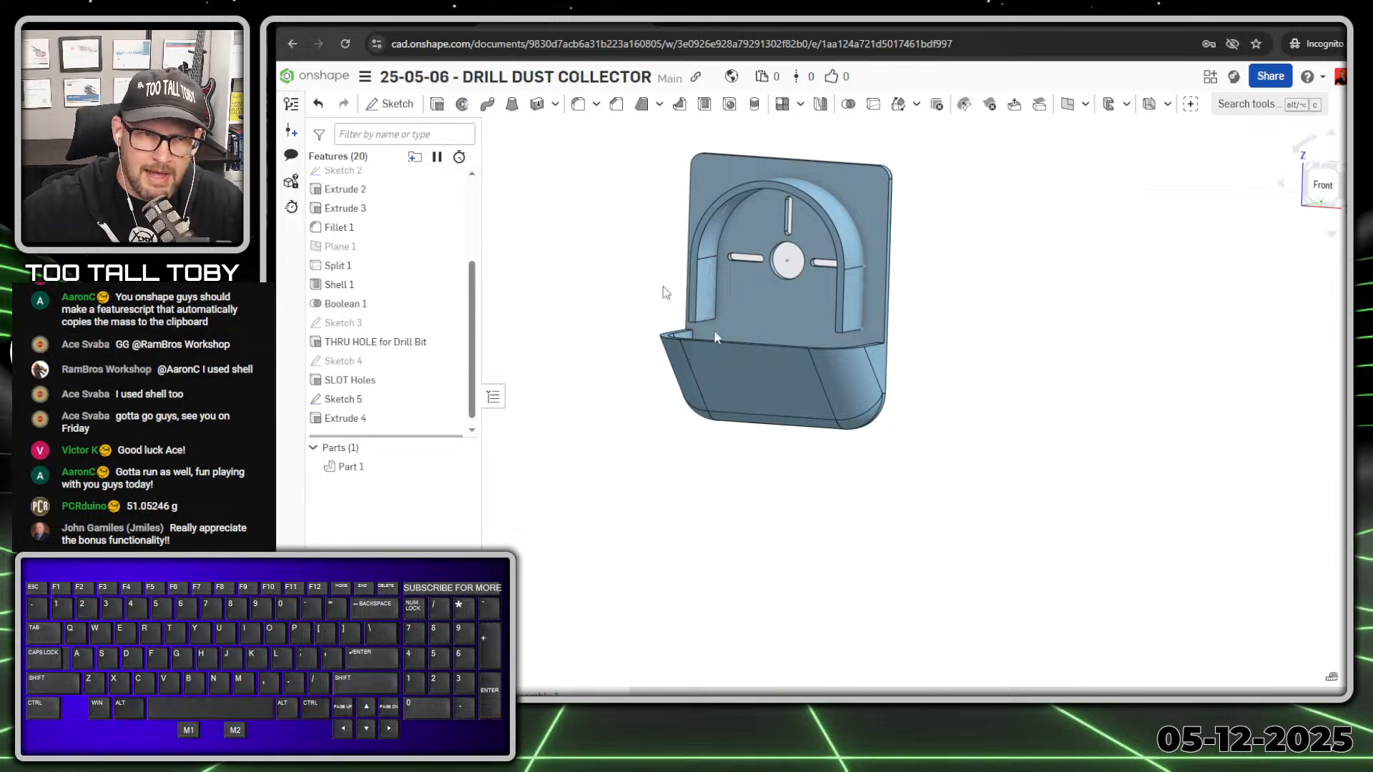
{"action": "right_click_drag", "start_coordinate": [699, 388], "coordinate": [996, 328]}
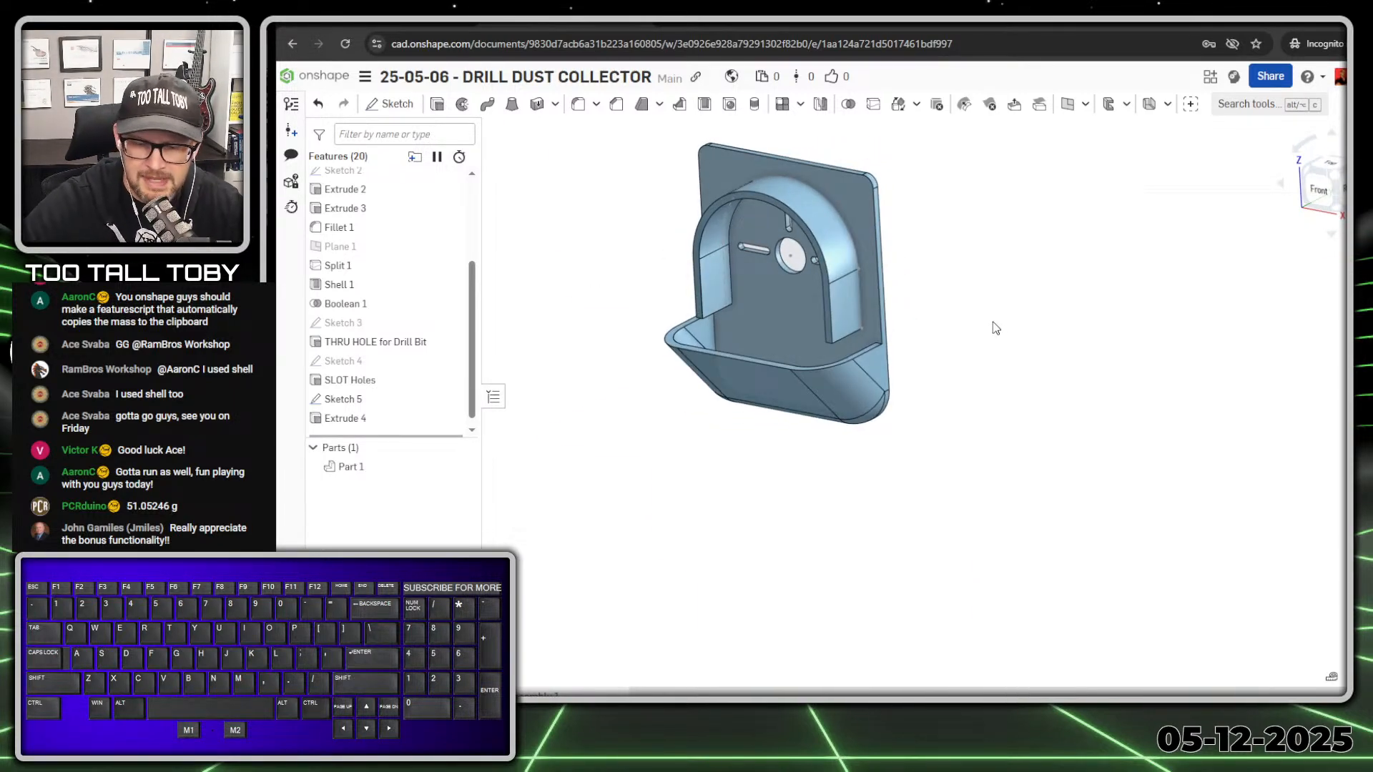
{"action": "key", "text": "p"}
{"action": "key", "text": "p"}
{"action": "key", "text": "shift+p"}
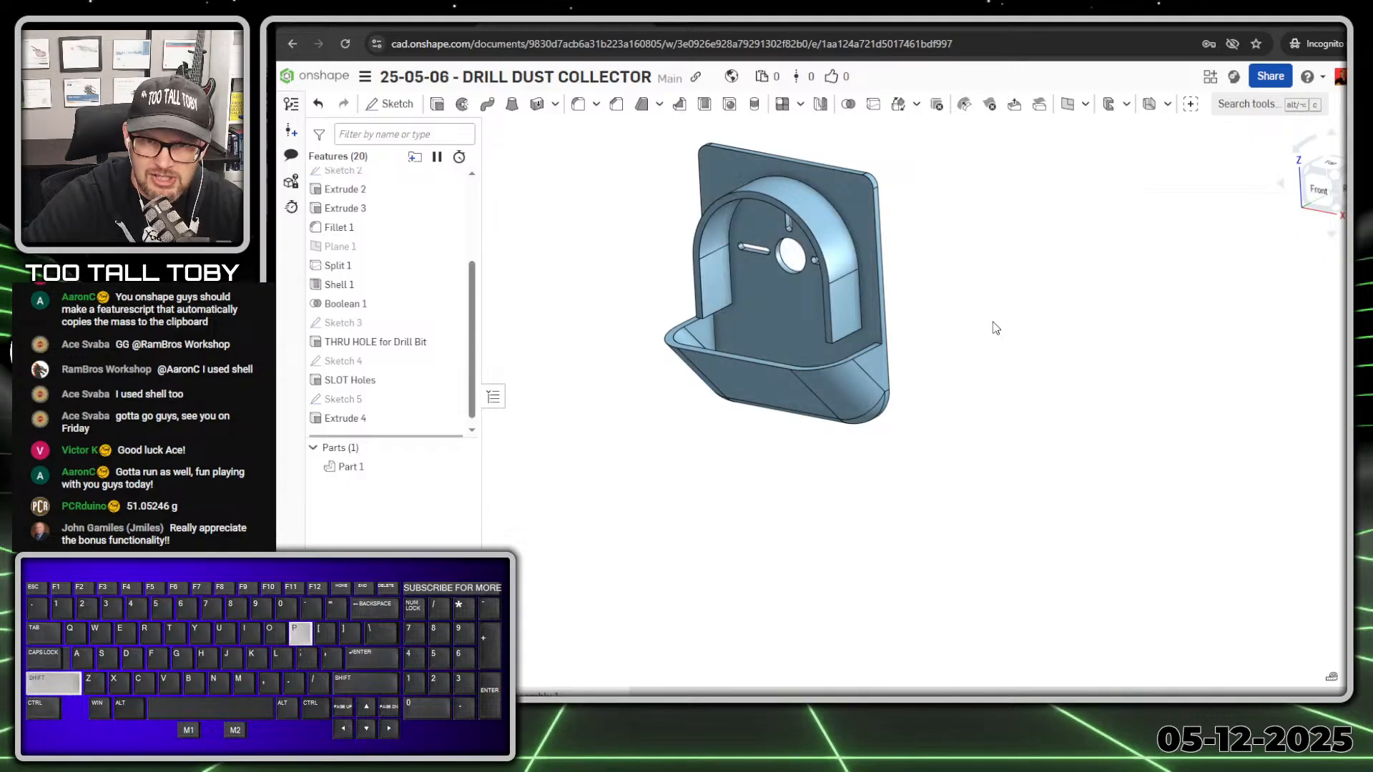
- Change the appearance of Part 1 to a custom bright yellow
{"action": "scroll", "coordinate": [757, 178], "scroll_direction": "up", "scroll_amount": 2}
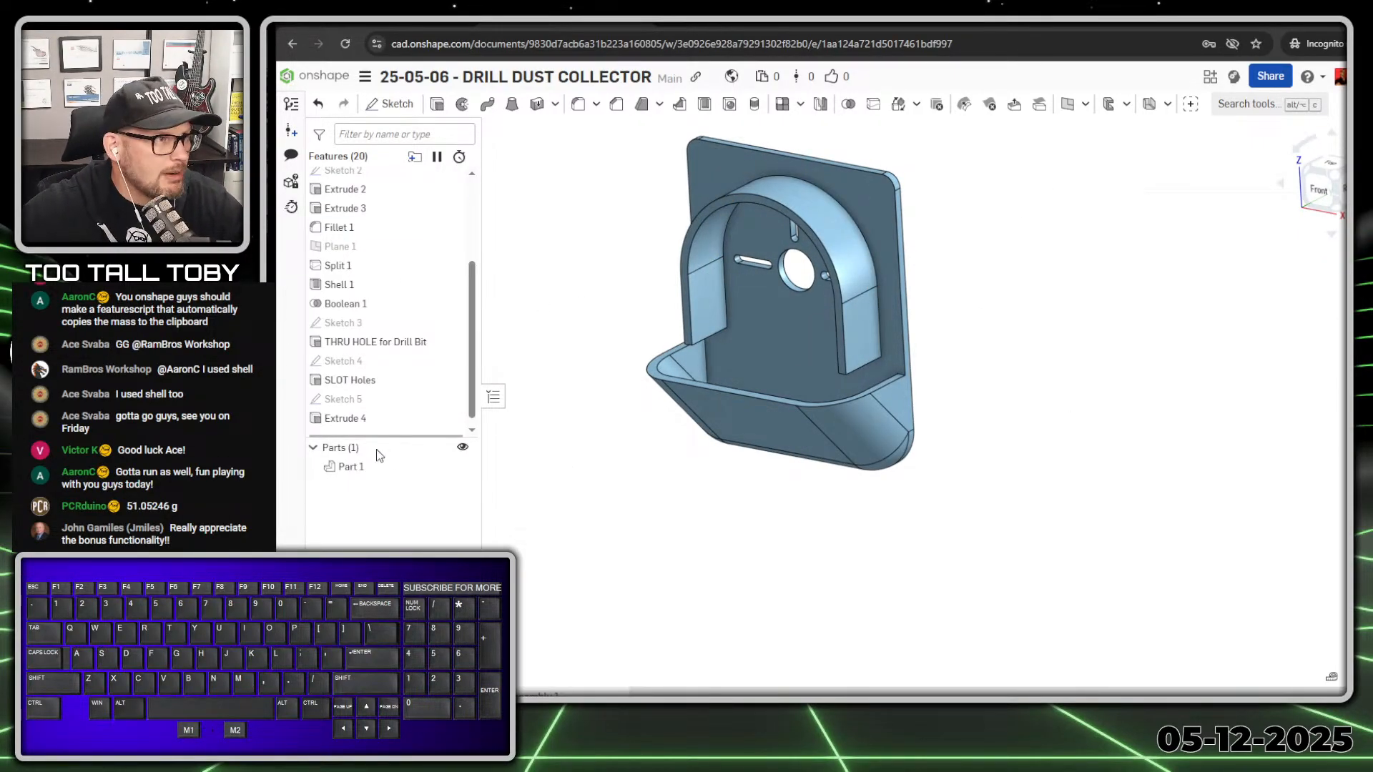
{"action": "right_click", "coordinate": [349, 474]}
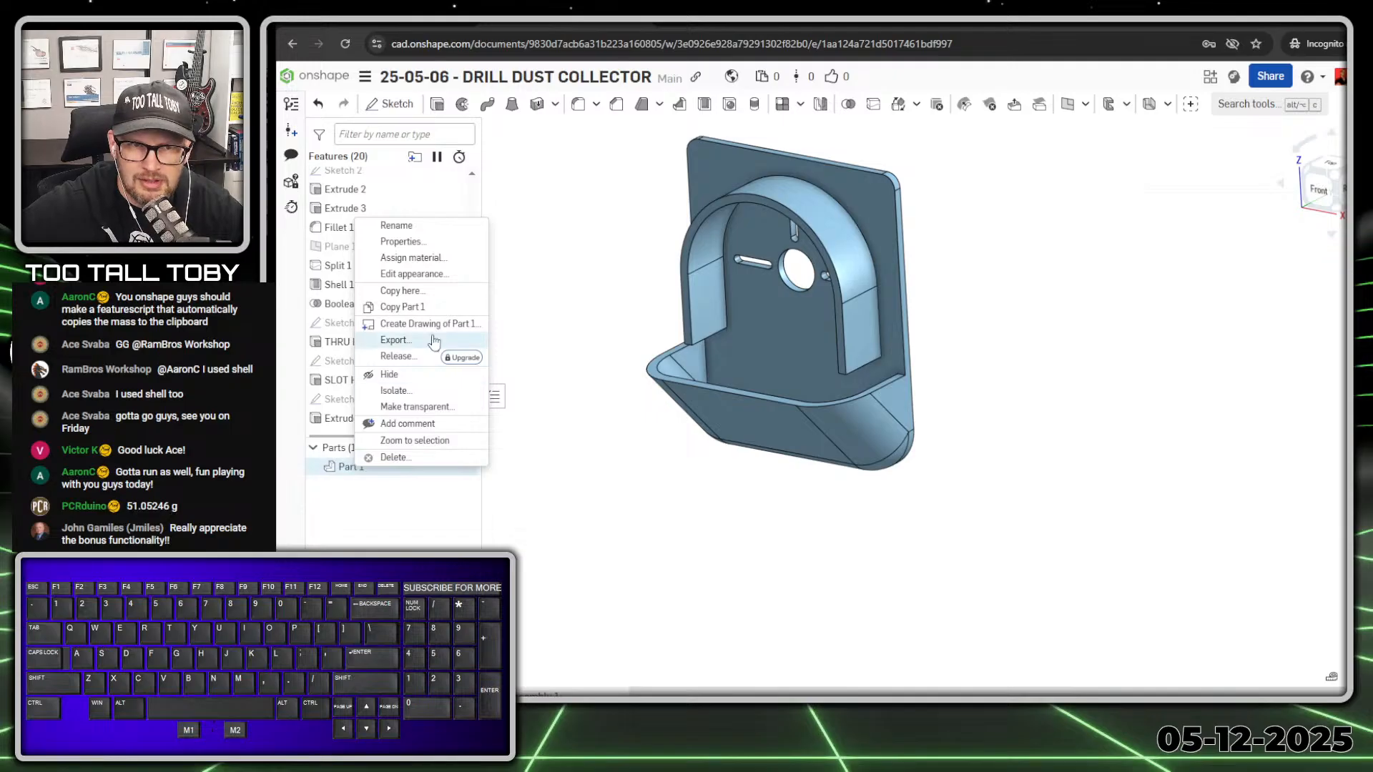
{"action": "left_click", "coordinate": [443, 277]}
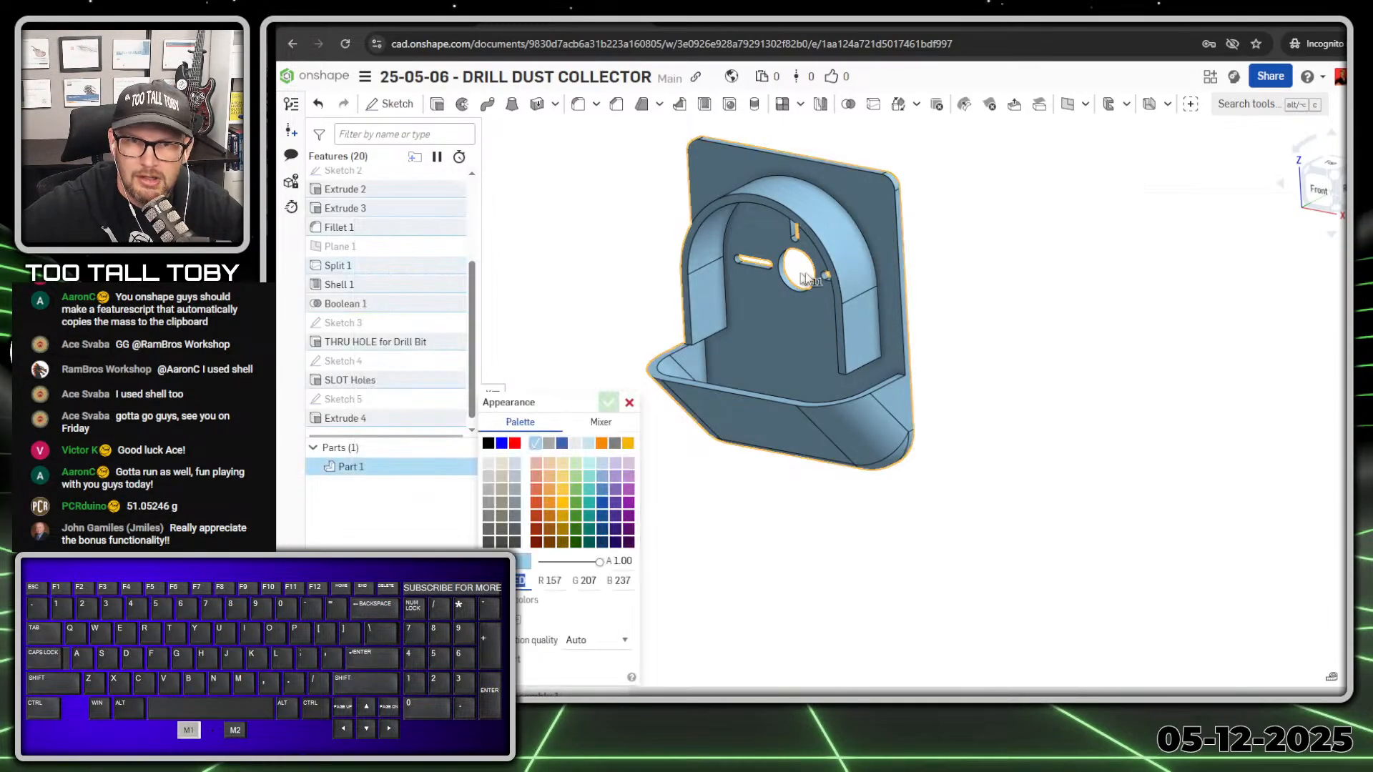
{"action": "left_click", "coordinate": [564, 491]}
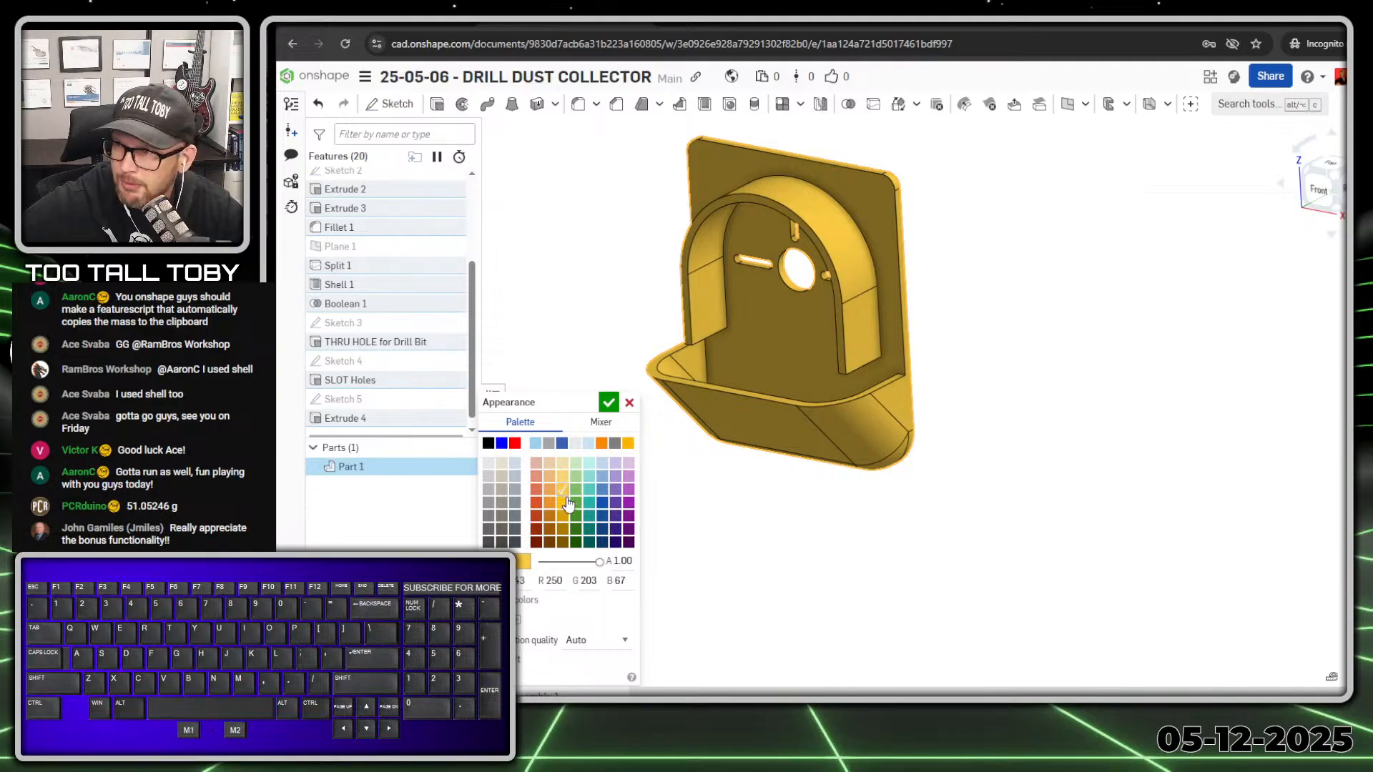
{"action": "left_click", "coordinate": [602, 422]}
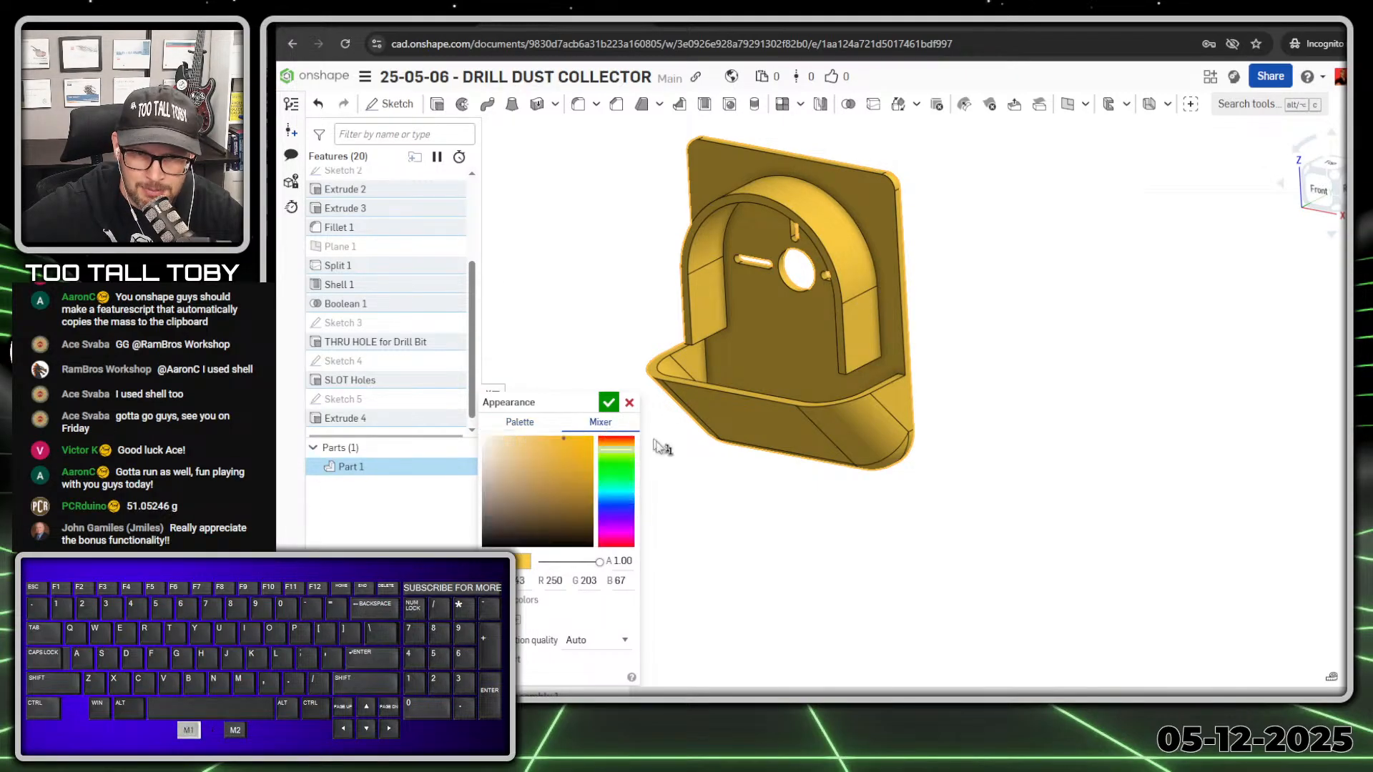
{"action": "left_click", "coordinate": [576, 439]}
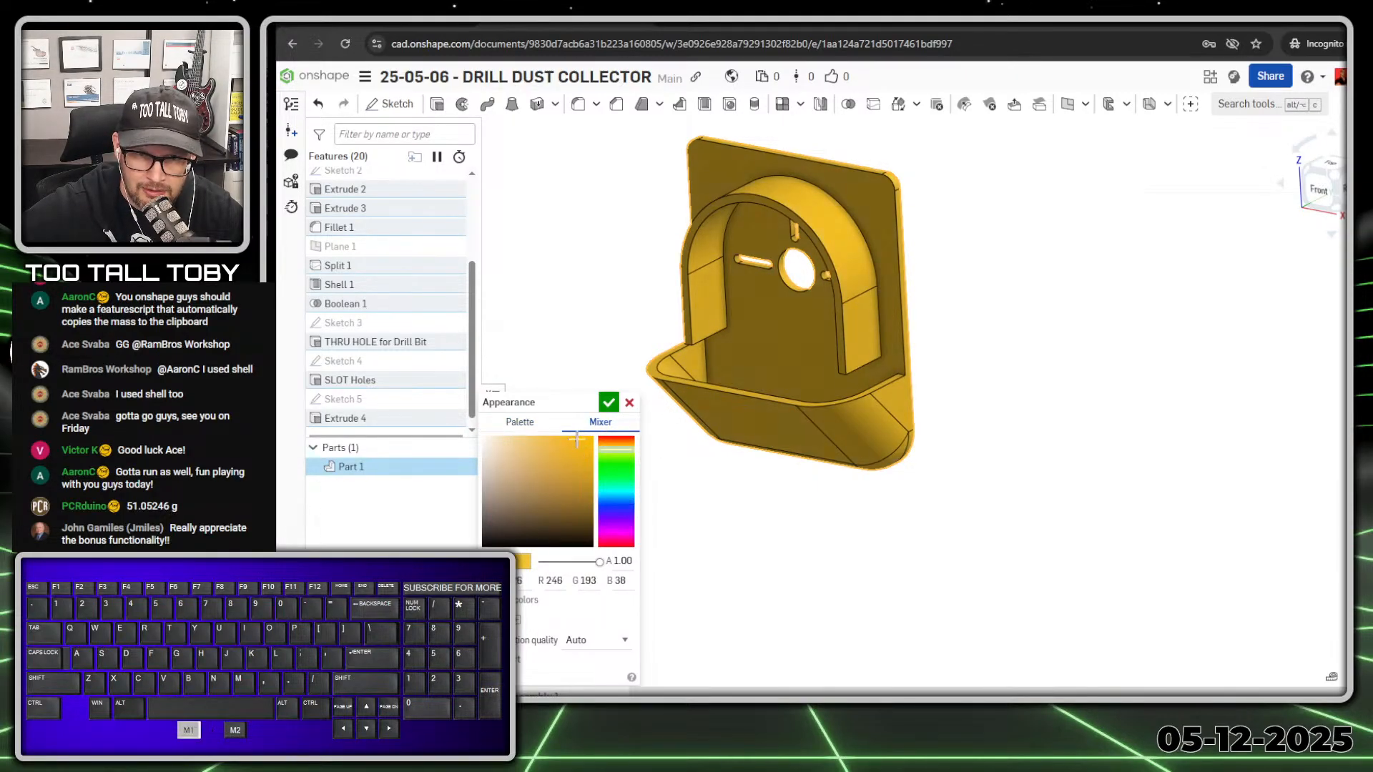
{"action": "left_click", "coordinate": [614, 448]}
{"action": "left_click", "coordinate": [608, 404]}
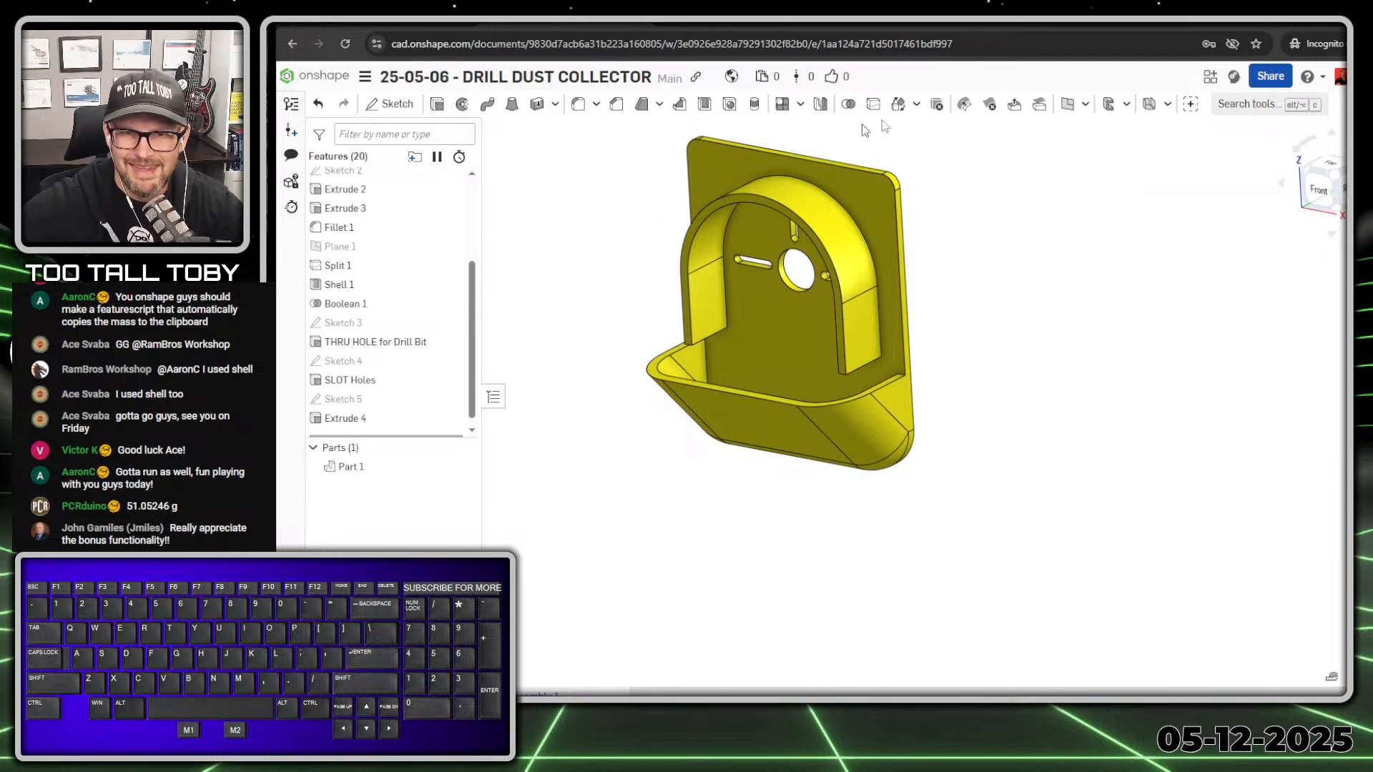
- Assign the TTT-ABS material from the TTT-CUSTOM MATERIALS library to Part 1
{"action": "right_click", "coordinate": [360, 475]}
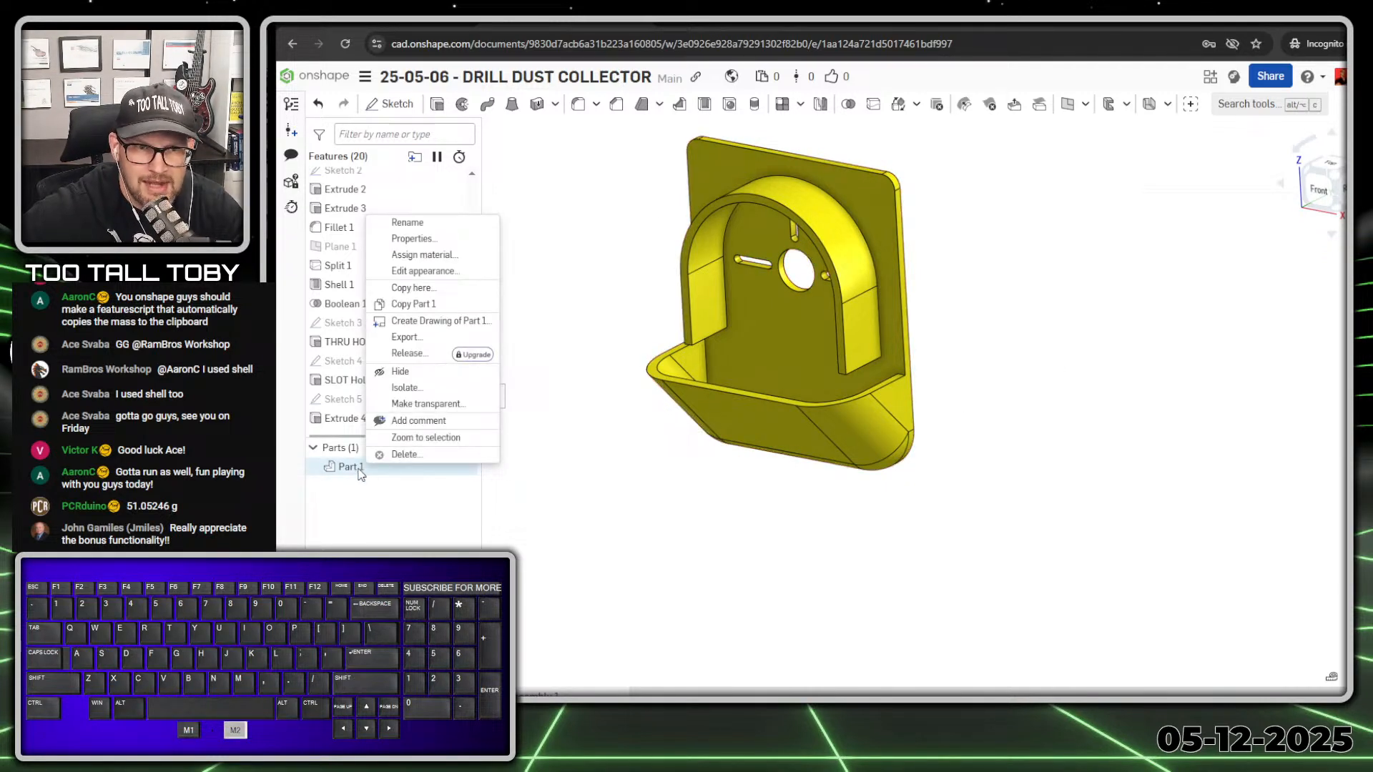
{"action": "left_click", "coordinate": [458, 256]}
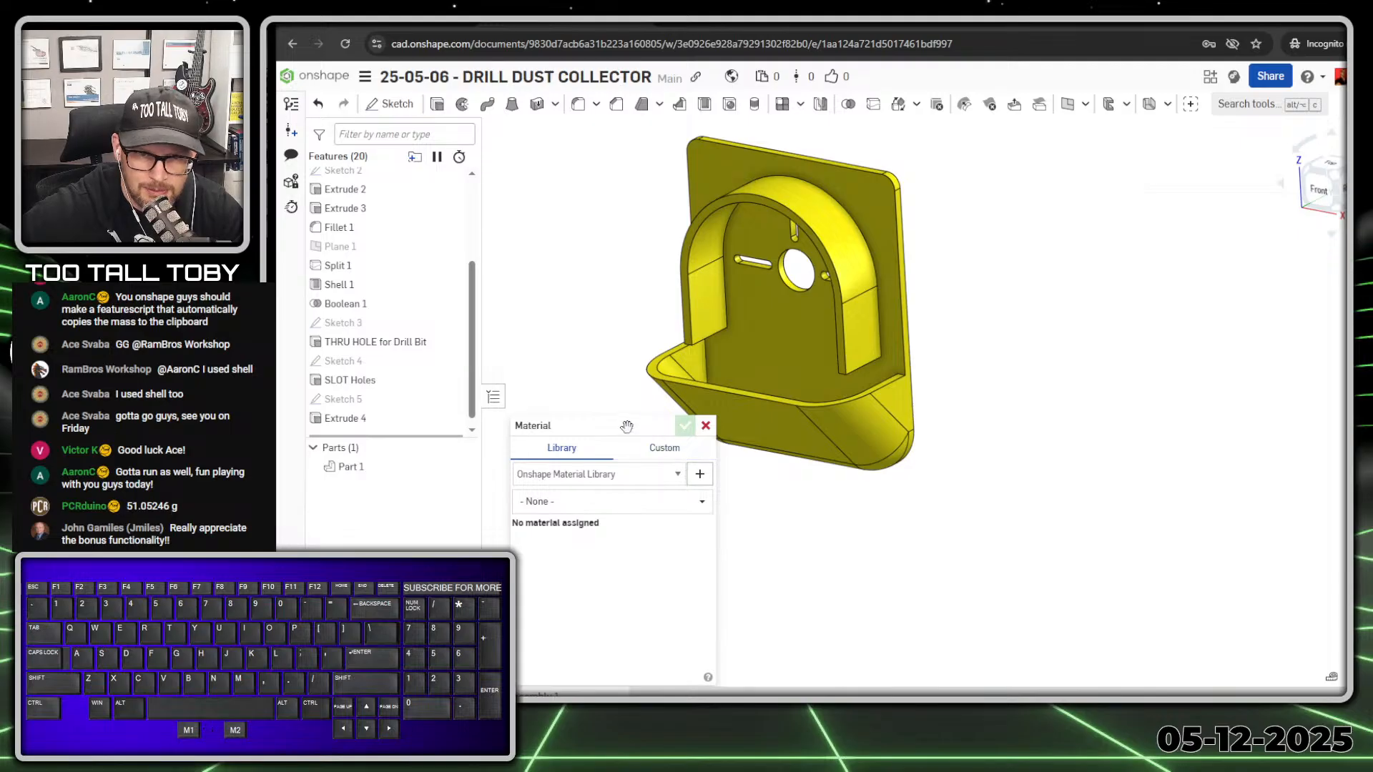
{"action": "left_click_drag", "start_coordinate": [626, 427], "coordinate": [611, 233]}
{"action": "left_click", "coordinate": [641, 280]}
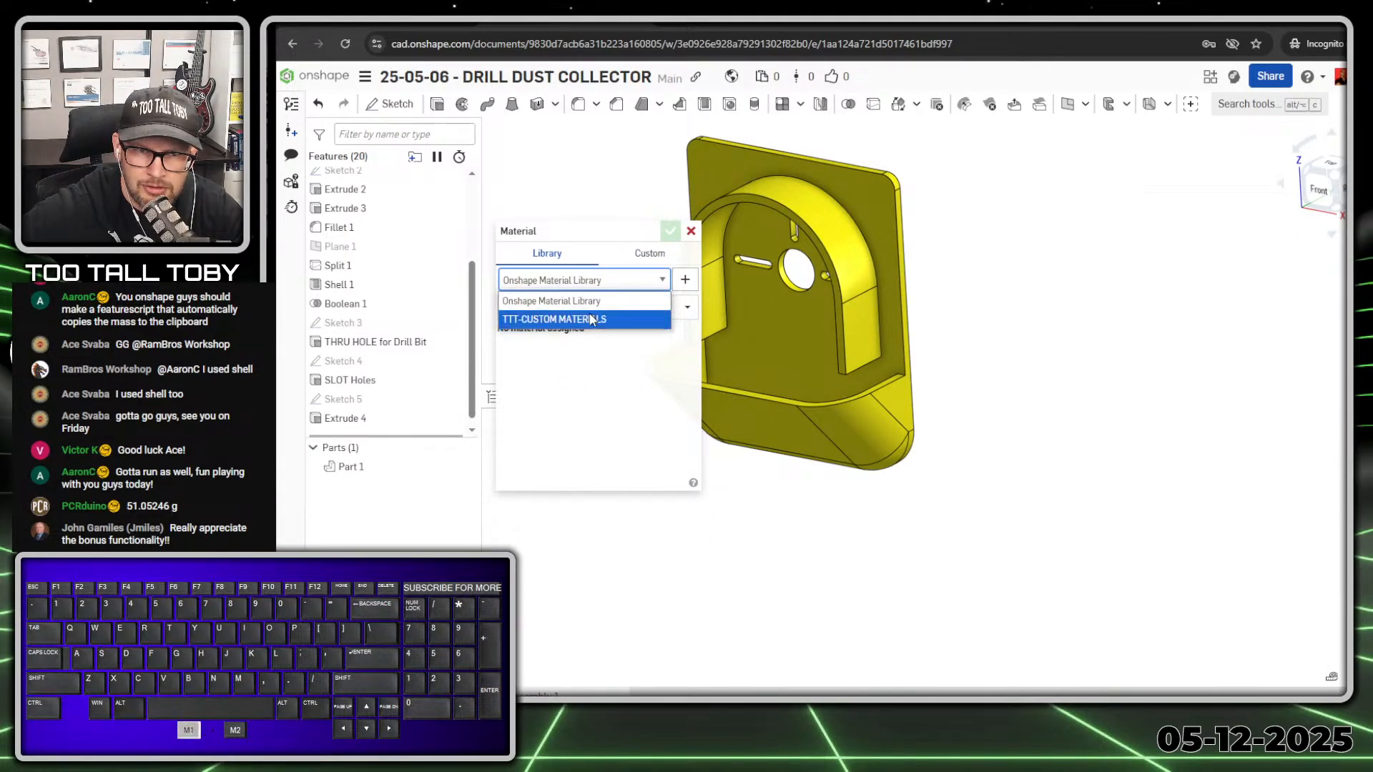
{"action": "left_click", "coordinate": [591, 319]}
{"action": "left_click", "coordinate": [593, 307]}
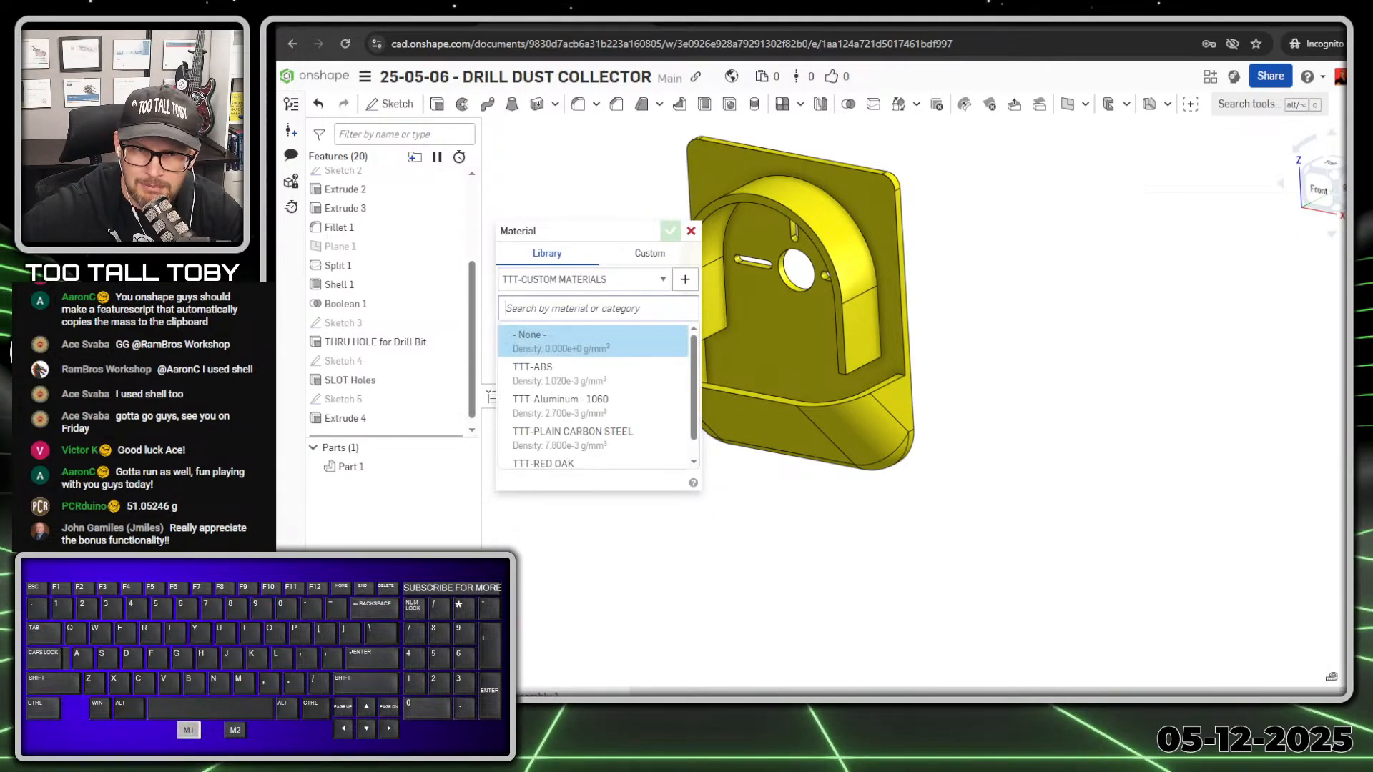
{"action": "left_click", "coordinate": [592, 373]}
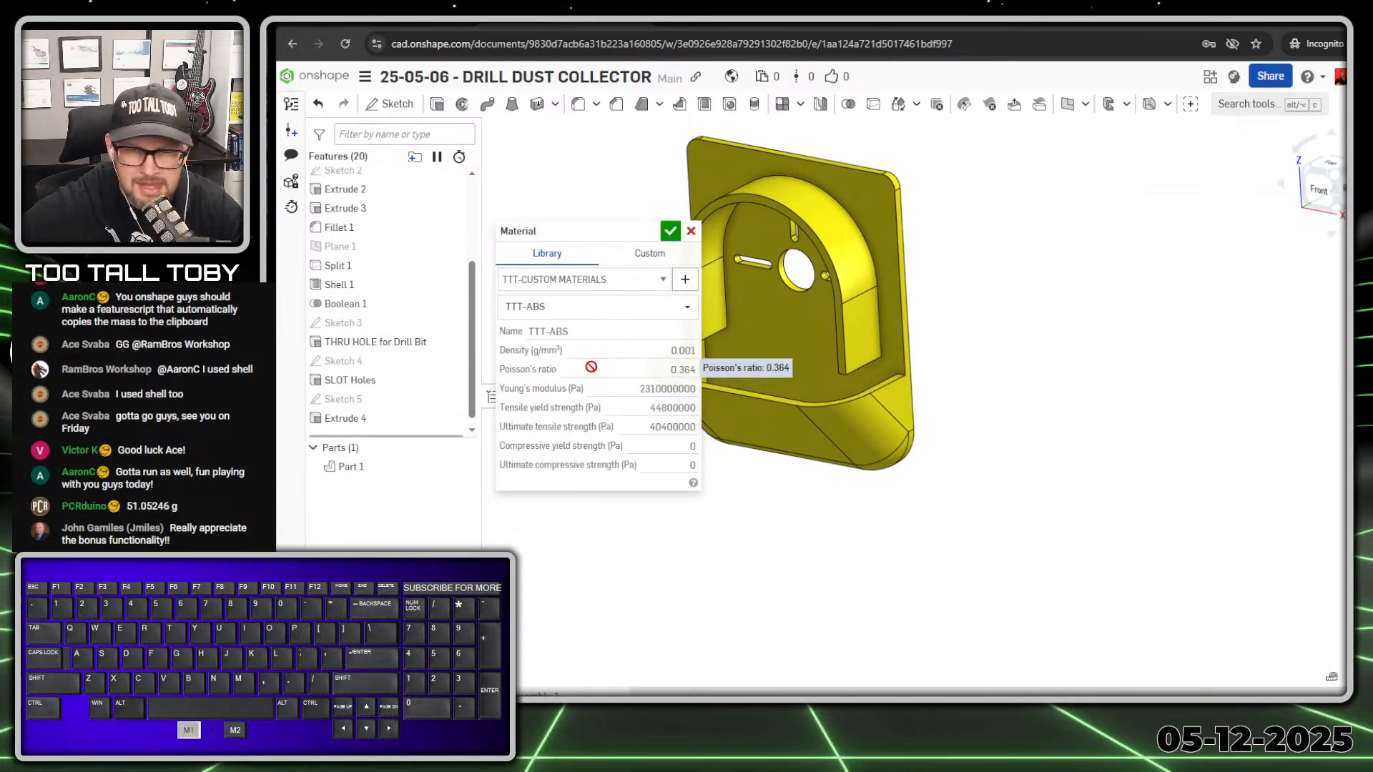
{"action": "left_click", "coordinate": [670, 231]}
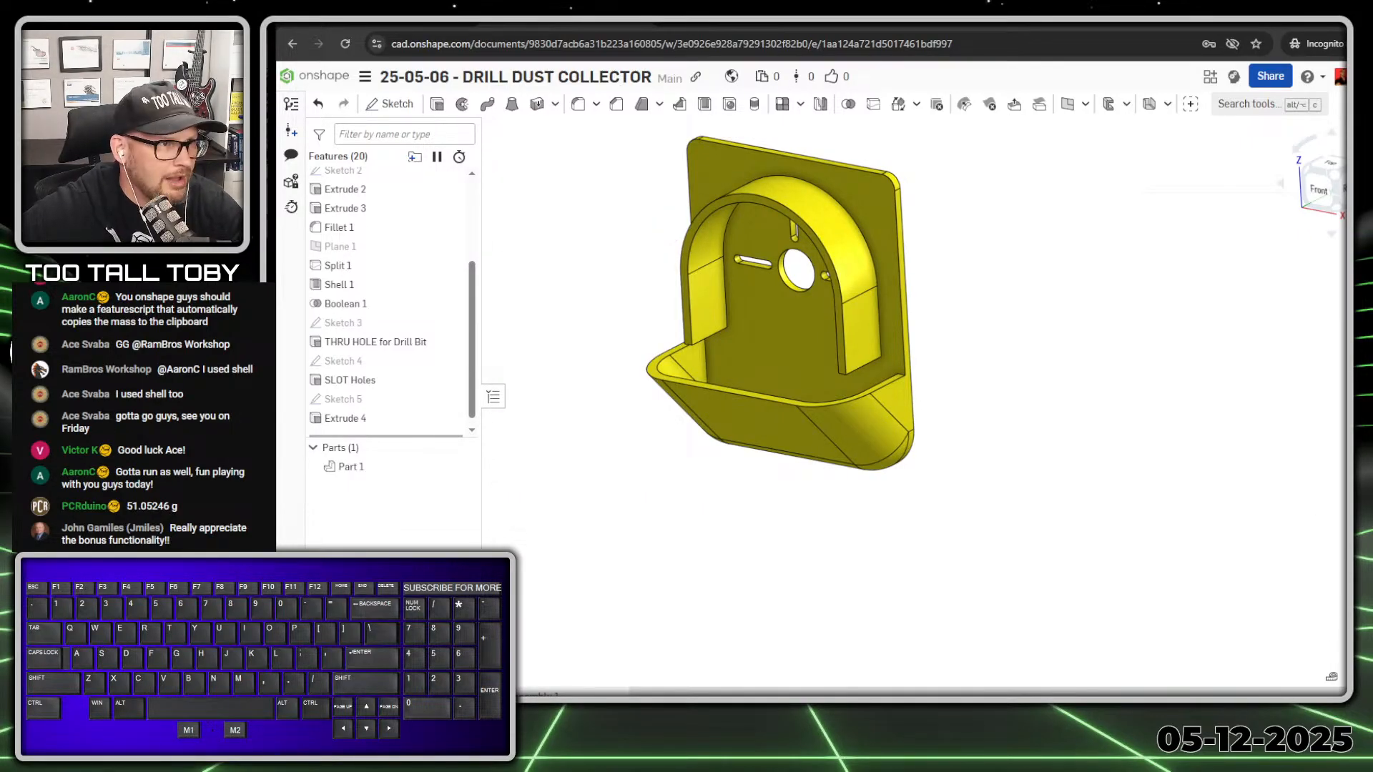
- Display the mass and section properties of Part 1 and bring up the practice drawing for comparison
{"action": "left_click_drag", "start_coordinate": [1372, 707], "coordinate": [1341, 683]}
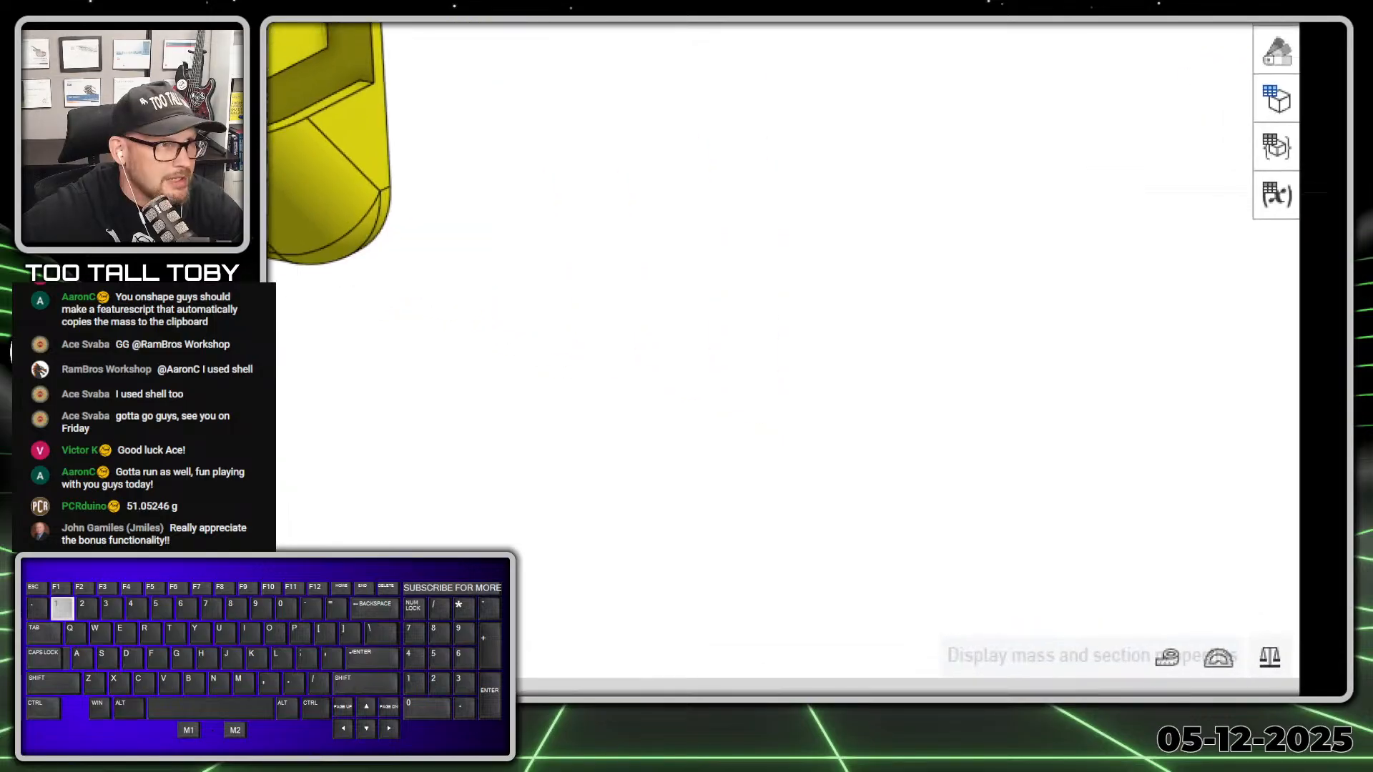
{"action": "left_click_drag", "start_coordinate": [1259, 641], "coordinate": [1216, 532], "text": "ctrl+shift"}
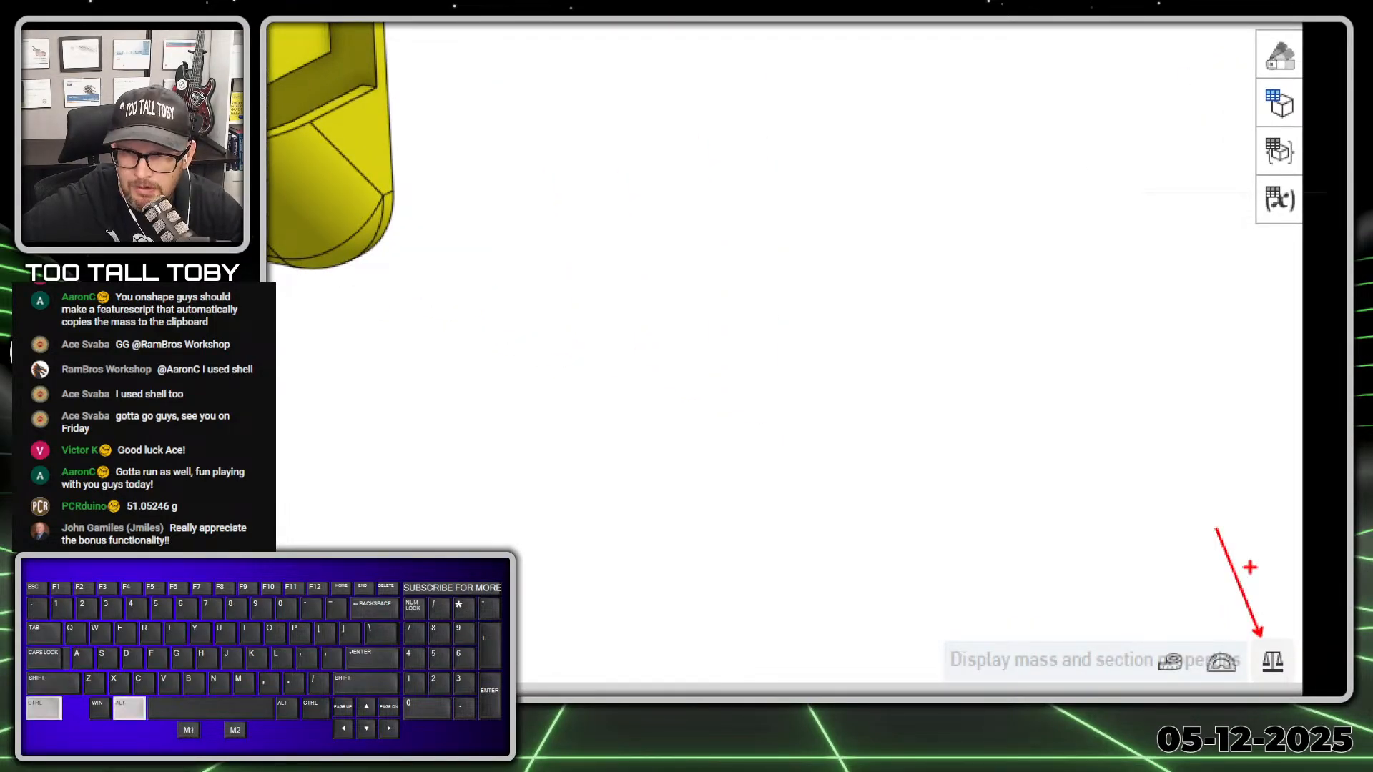
{"action": "key", "text": "alt+1"}
{"action": "left_click", "coordinate": [1327, 652]}
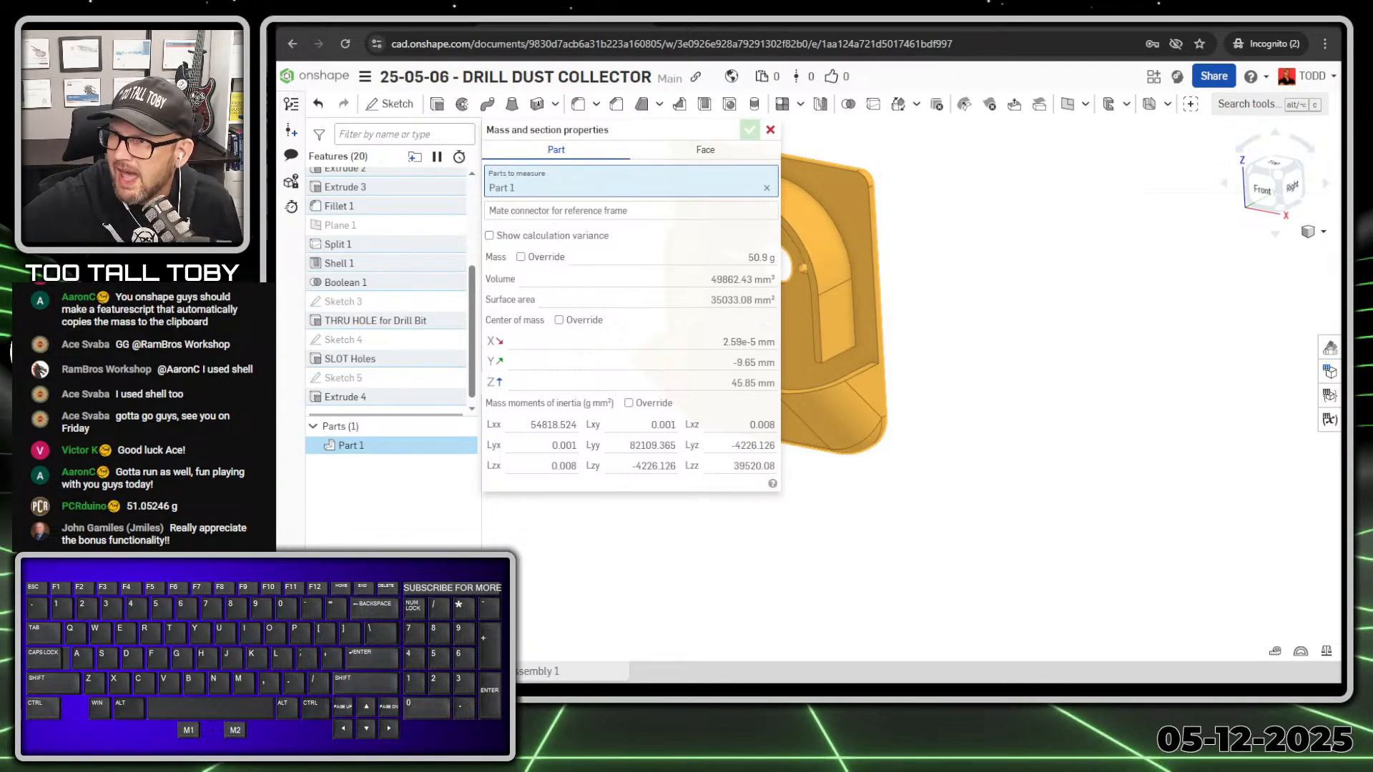
{"action": "mouse_move", "coordinate": [1341, 28]}
{"action": "left_mouse_down"}
{"action": "mouse_move", "coordinate": [627, 27]}
{"action": "mouse_move", "coordinate": [561, 40]}
{"action": "left_mouse_up"}
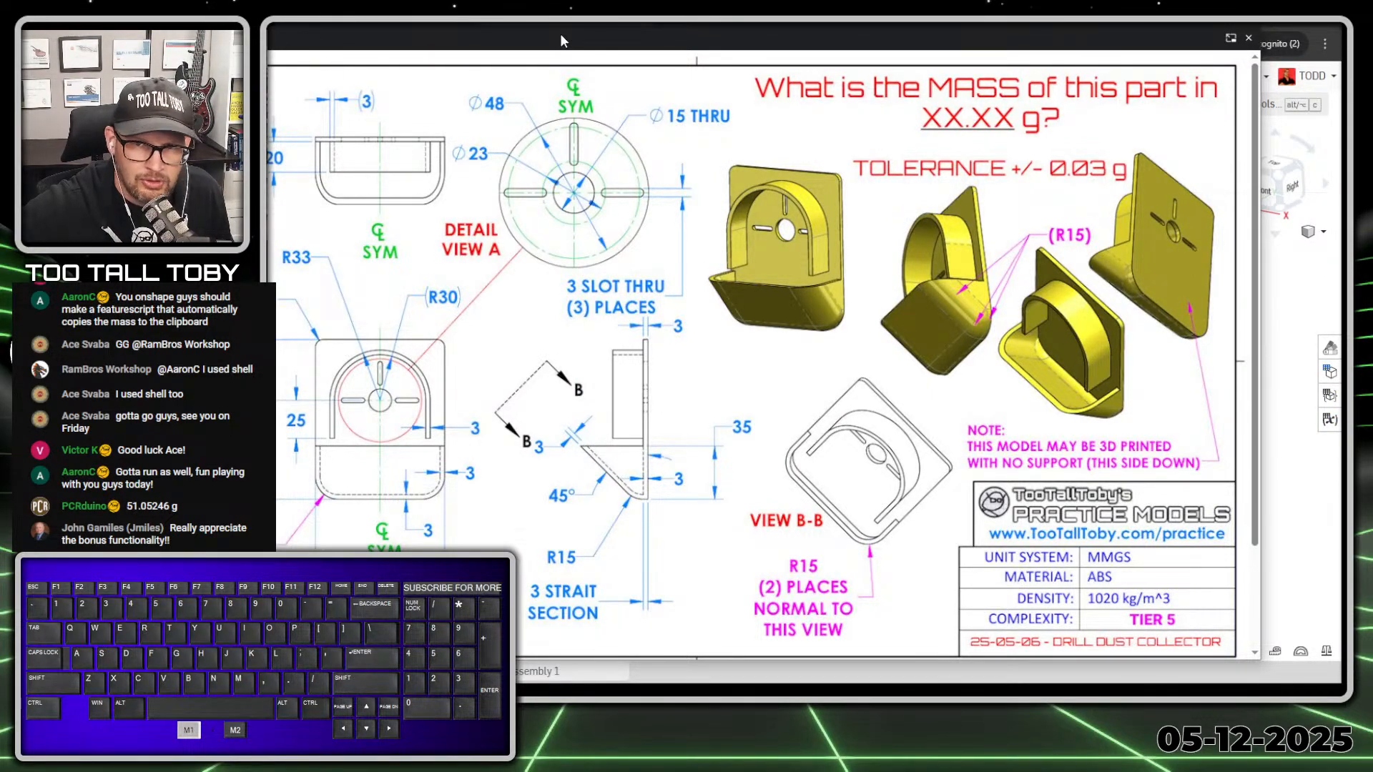
- Check the part's mass, switch to the Too Tall Toby submission timer, and submit 50.859 g as the answer
{"action": "left_click_drag", "start_coordinate": [559, 41], "coordinate": [1344, 41]}
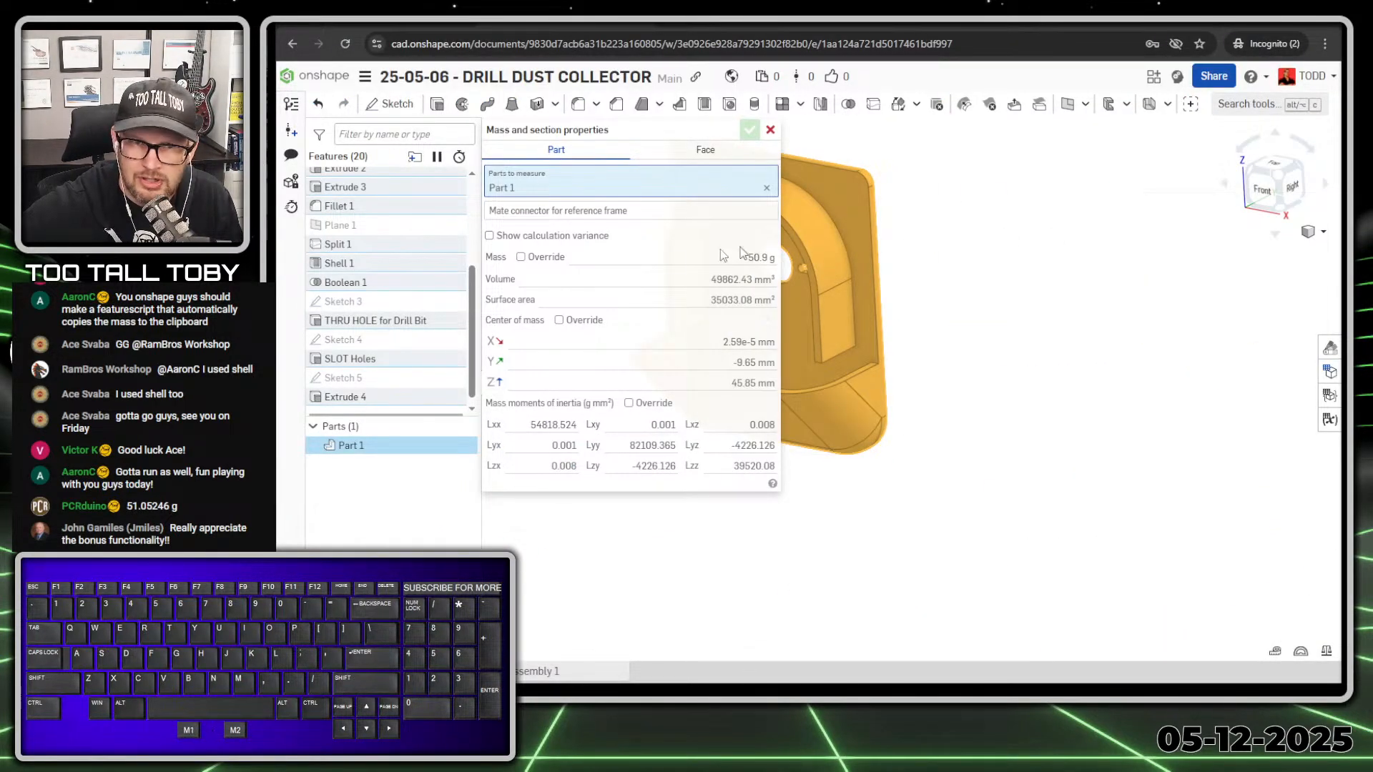
{"action": "mouse_move", "coordinate": [756, 263]}
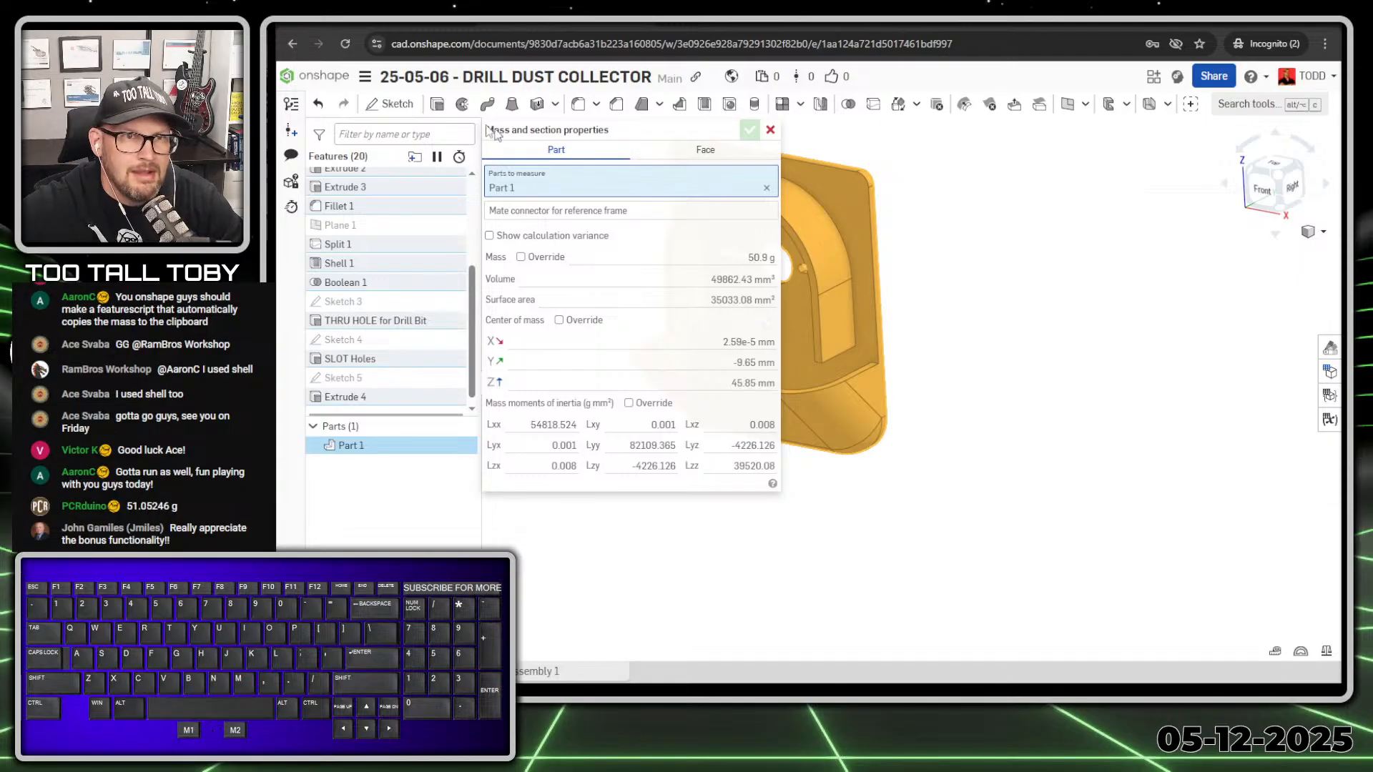
{"action": "left_click", "coordinate": [544, 29]}
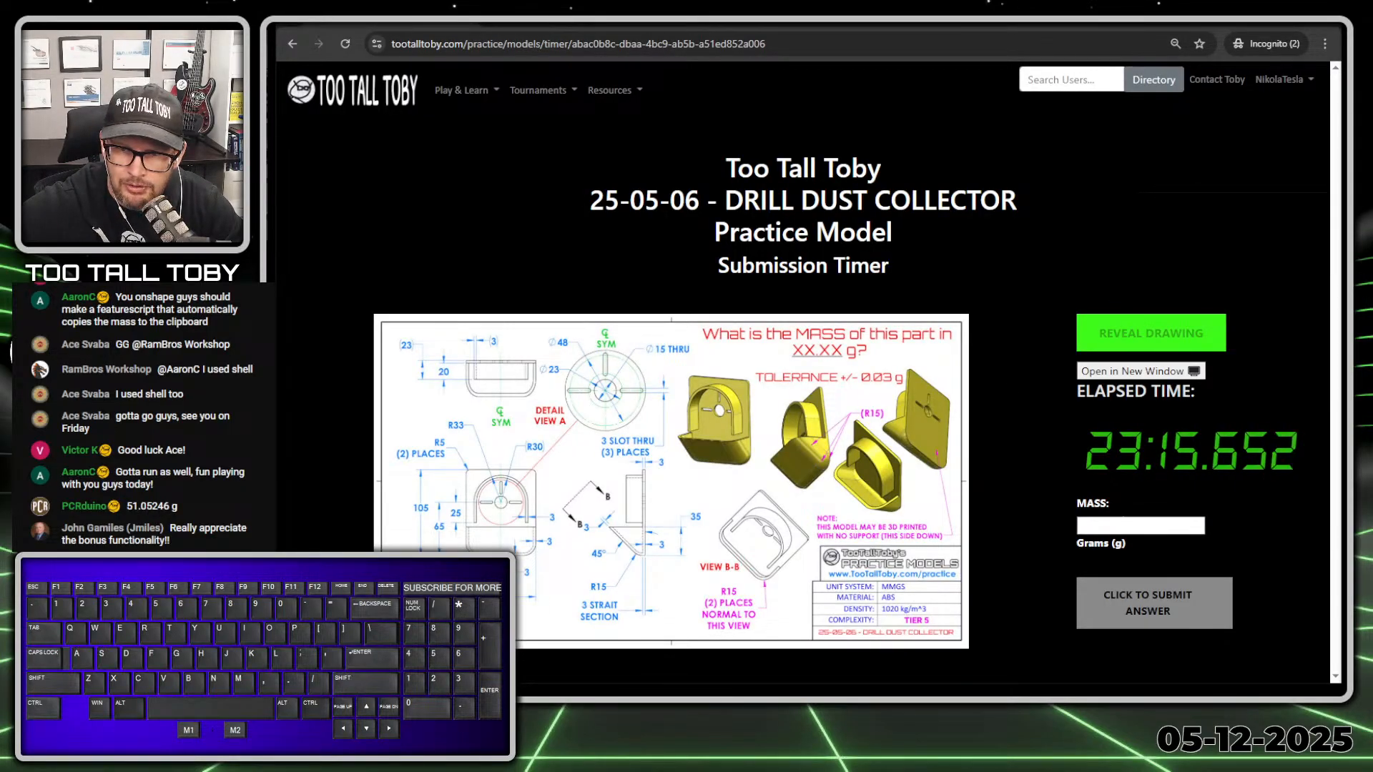
{"action": "left_click", "coordinate": [1141, 526]}
{"action": "type", "text": "50."}
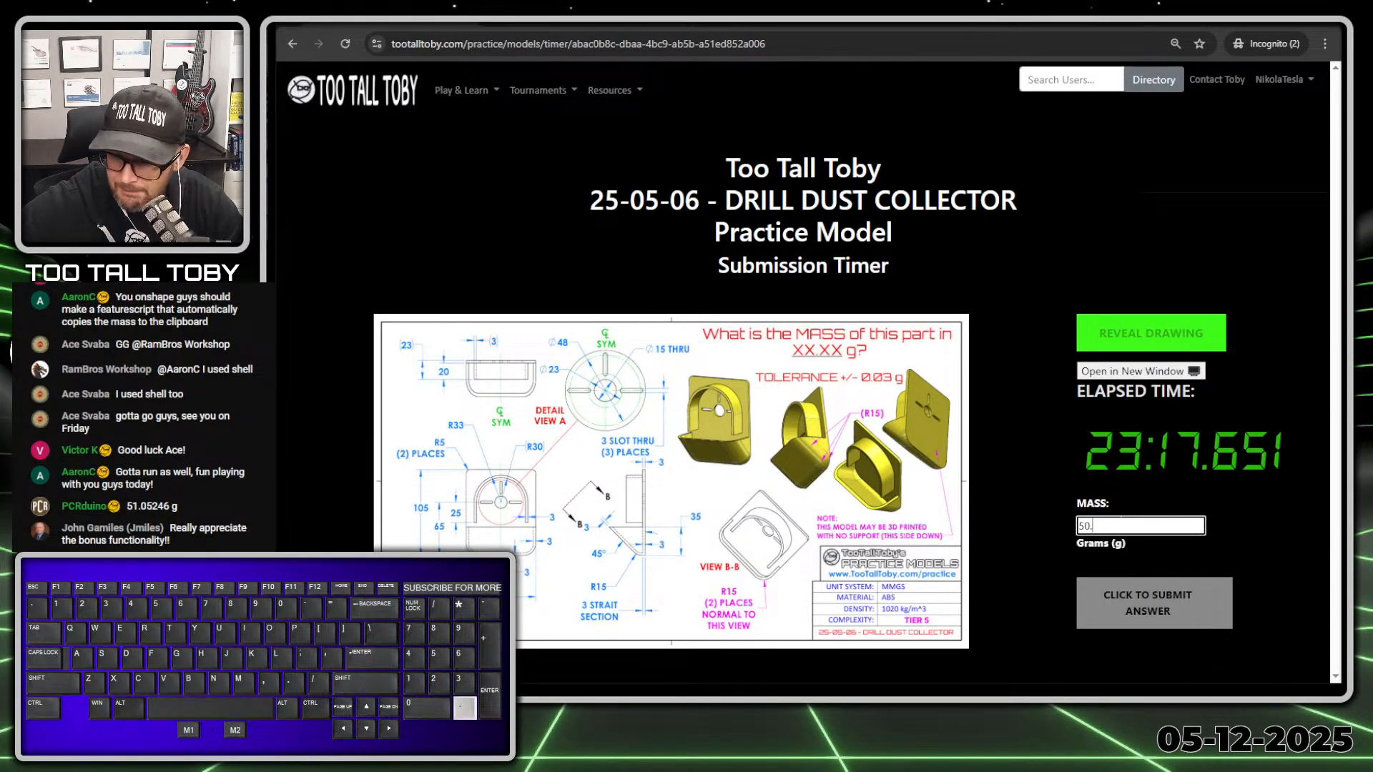
{"action": "type", "text": "859"}
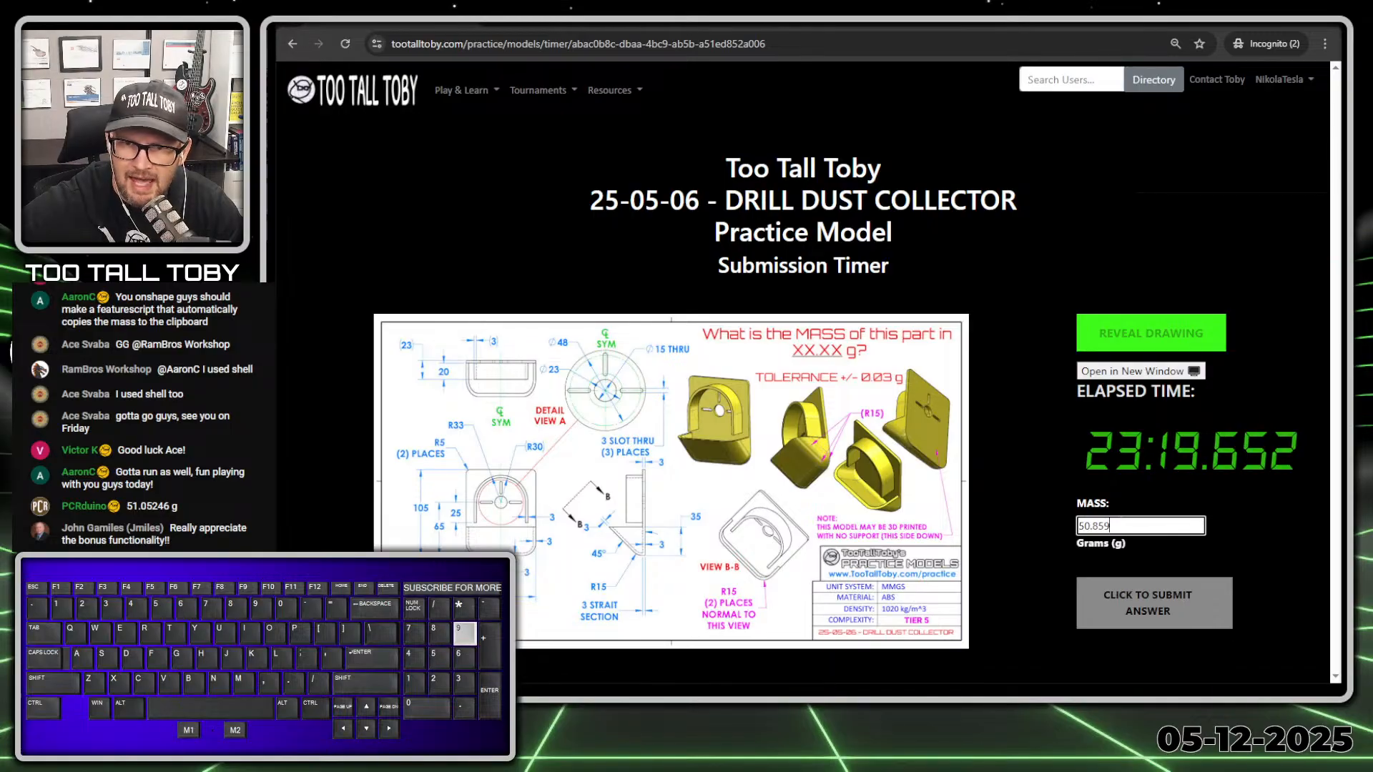
{"action": "key", "text": "Return"}
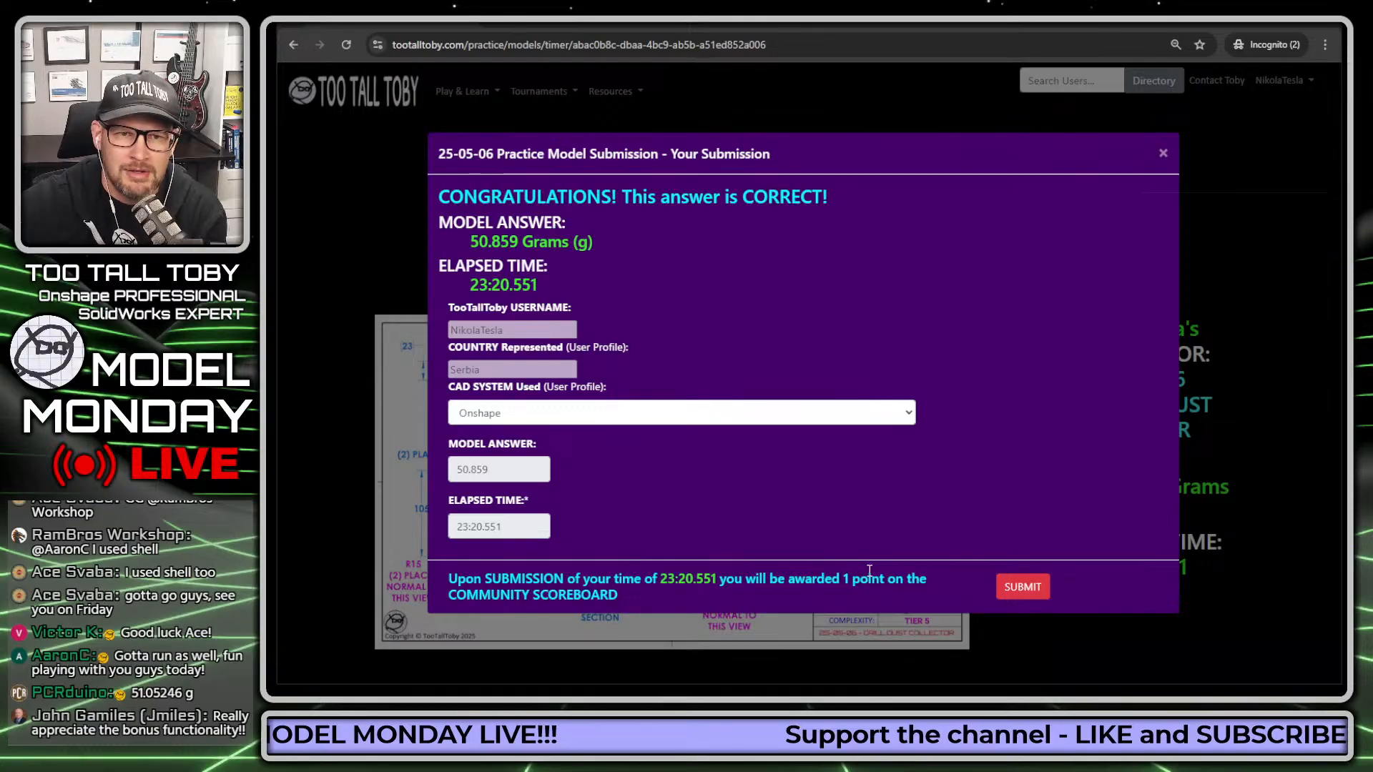
{"action": "left_click", "coordinate": [1021, 587]}
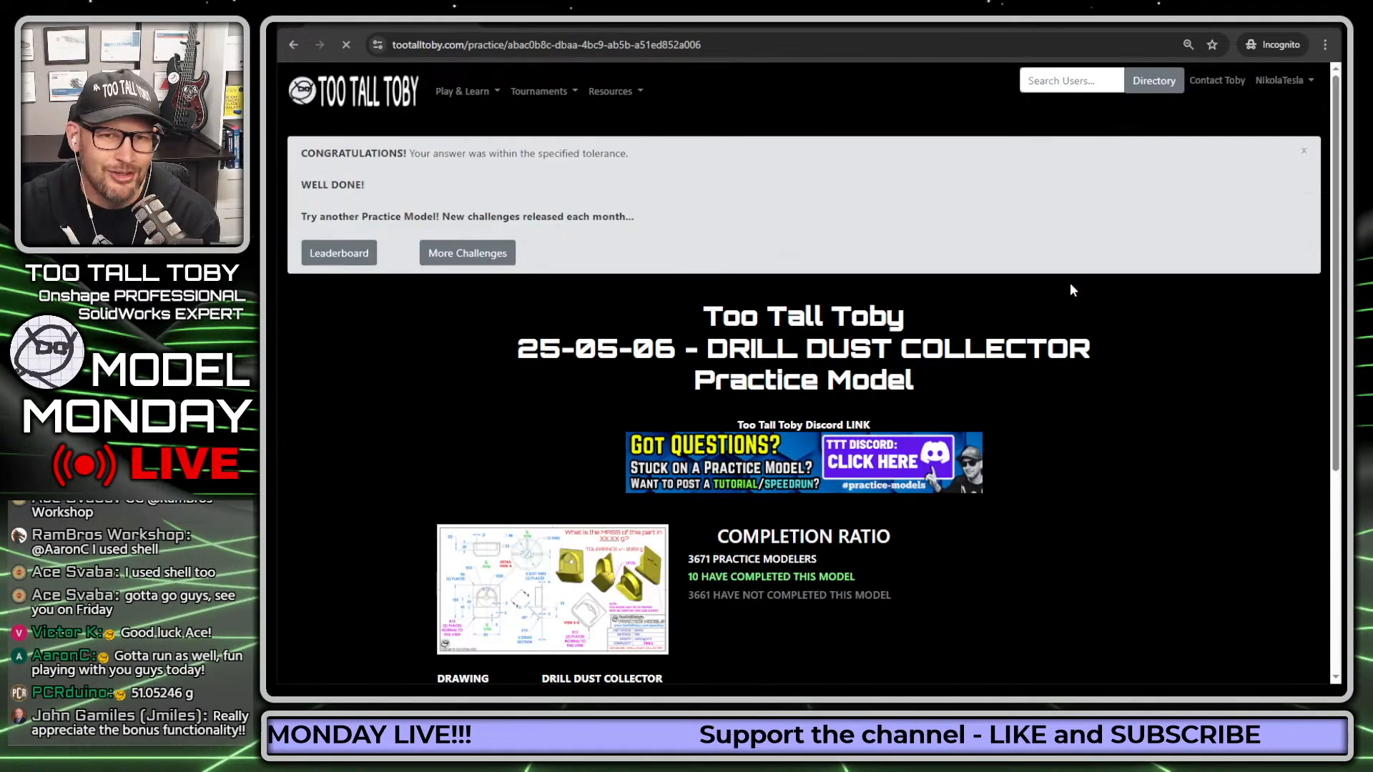
- Review the completion ratio, model details and skills tested on the Drill Dust Collector results page
{"action": "scroll", "coordinate": [1013, 241], "scroll_direction": "down", "scroll_amount": 1}
{"action": "scroll", "coordinate": [1013, 242], "scroll_direction": "down", "scroll_amount": 8}
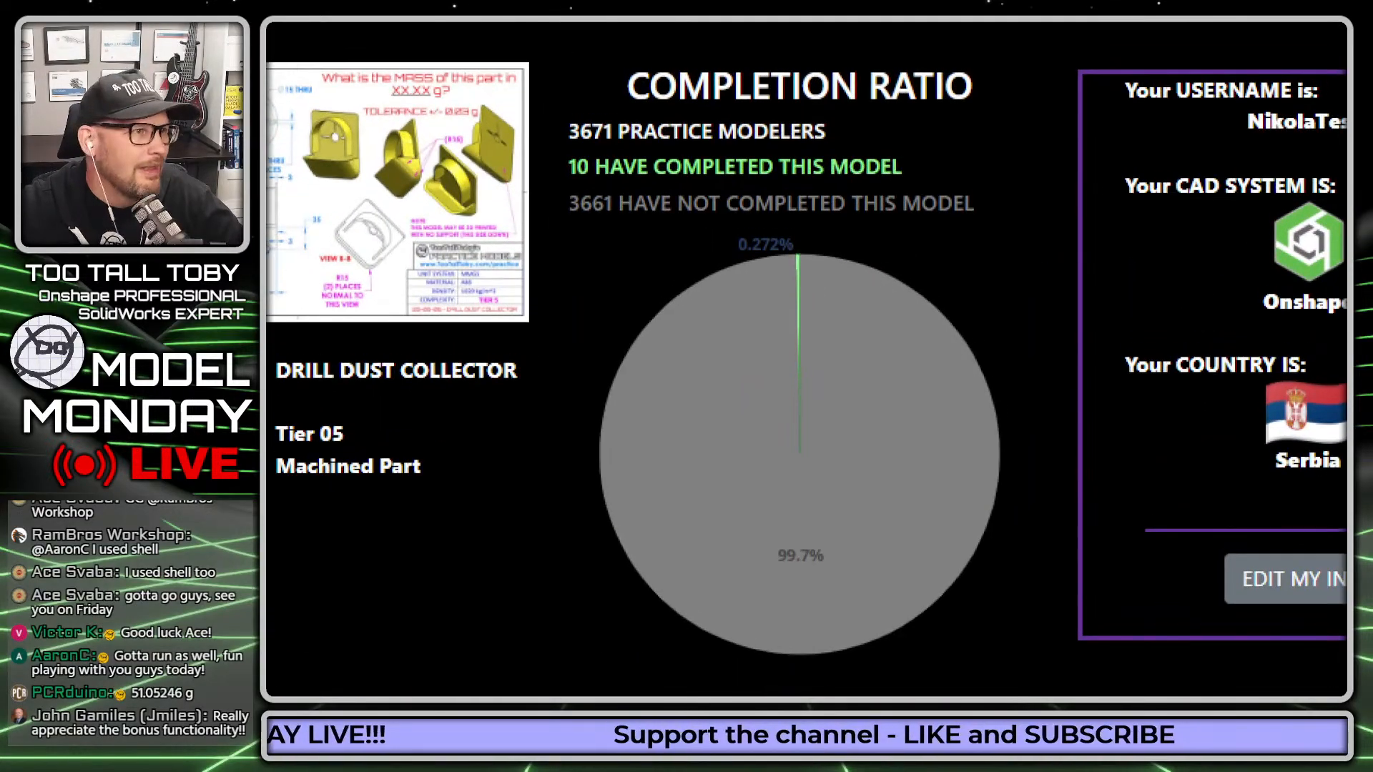
{"action": "mouse_move", "coordinate": [654, 141]}
{"action": "left_mouse_down"}
{"action": "mouse_move", "coordinate": [561, 209]}
{"action": "mouse_move", "coordinate": [644, 115]}
{"action": "left_mouse_up"}
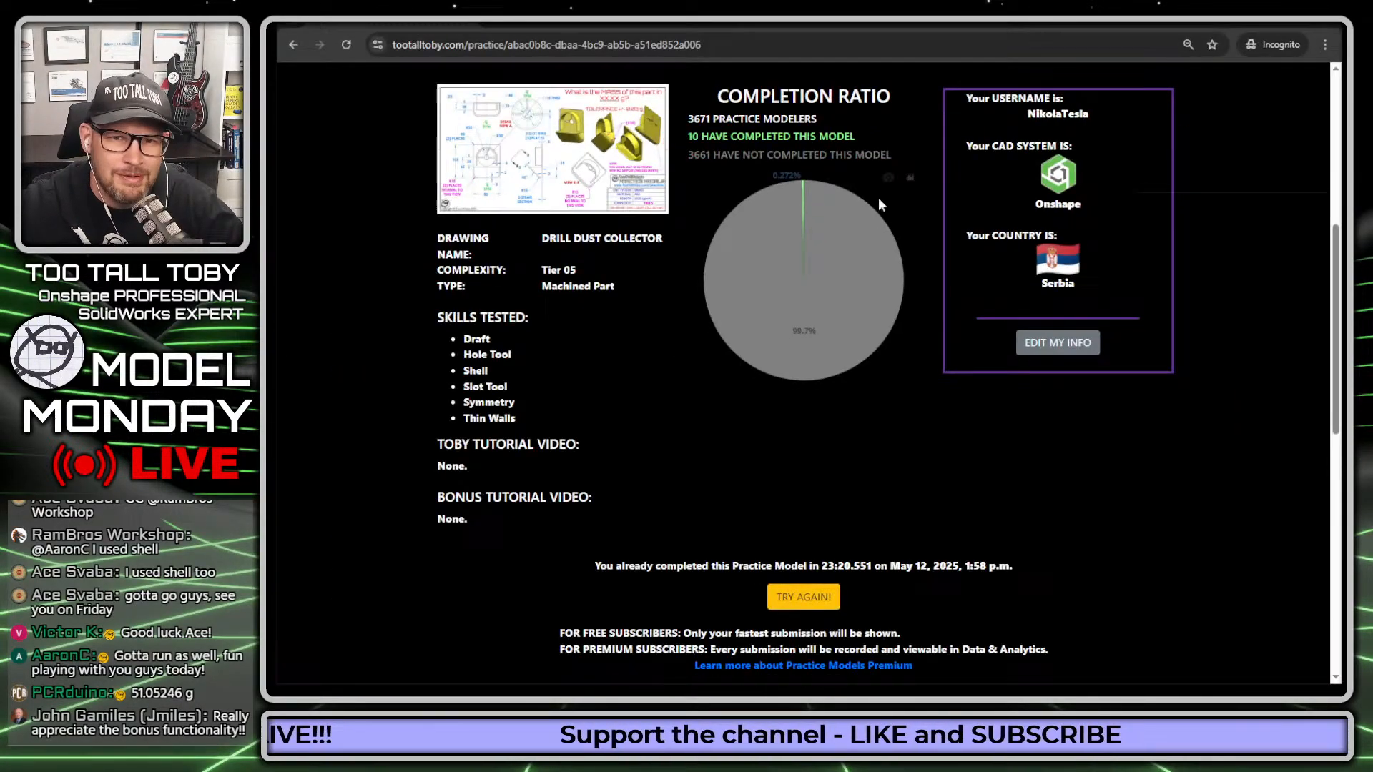
{"action": "scroll", "coordinate": [930, 189], "scroll_direction": "down", "scroll_amount": 6}
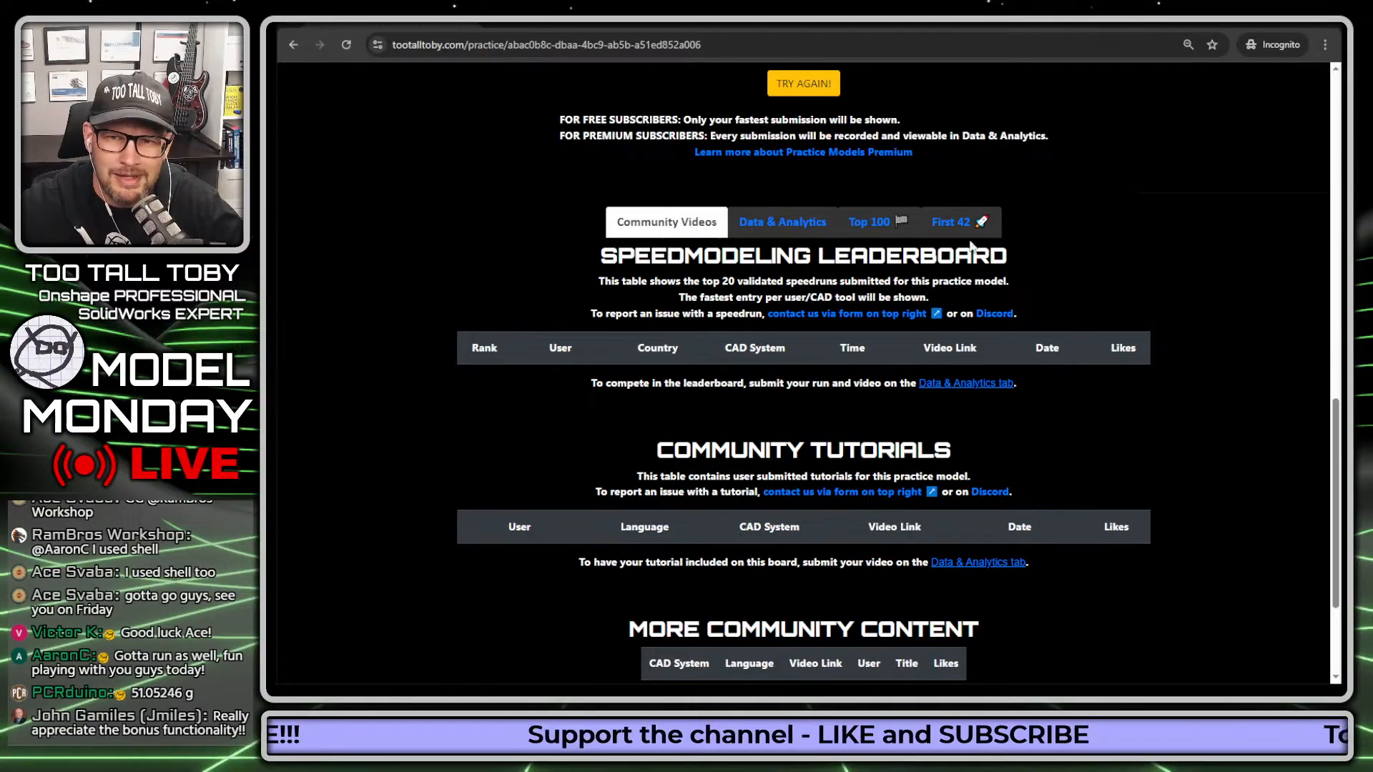
- Examine the First 42 submissions table, comparing CAD systems and times since release, and underline one of the entries
{"action": "left_click", "coordinate": [954, 235]}
{"action": "scroll", "coordinate": [1165, 265], "scroll_direction": "down", "scroll_amount": 3}
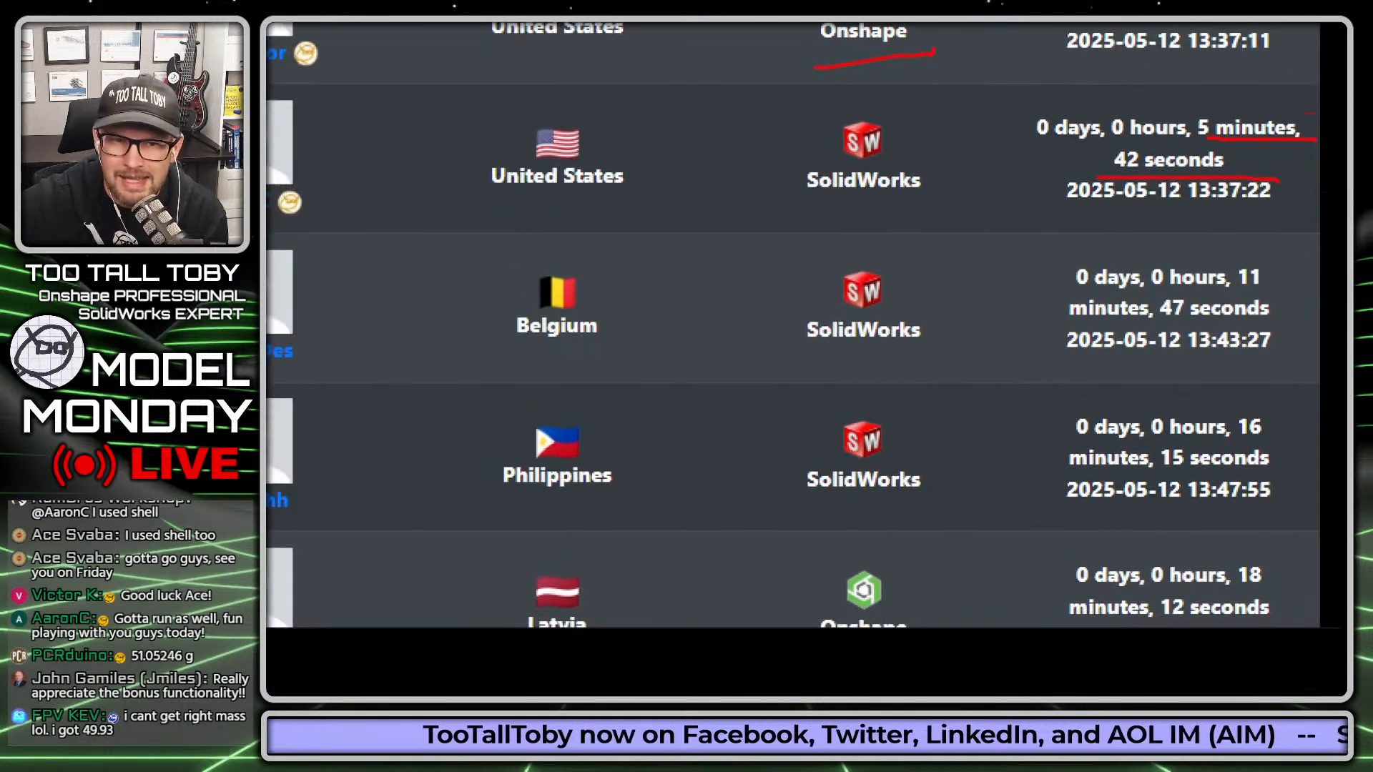
{"action": "left_click", "coordinate": [1048, 537]}
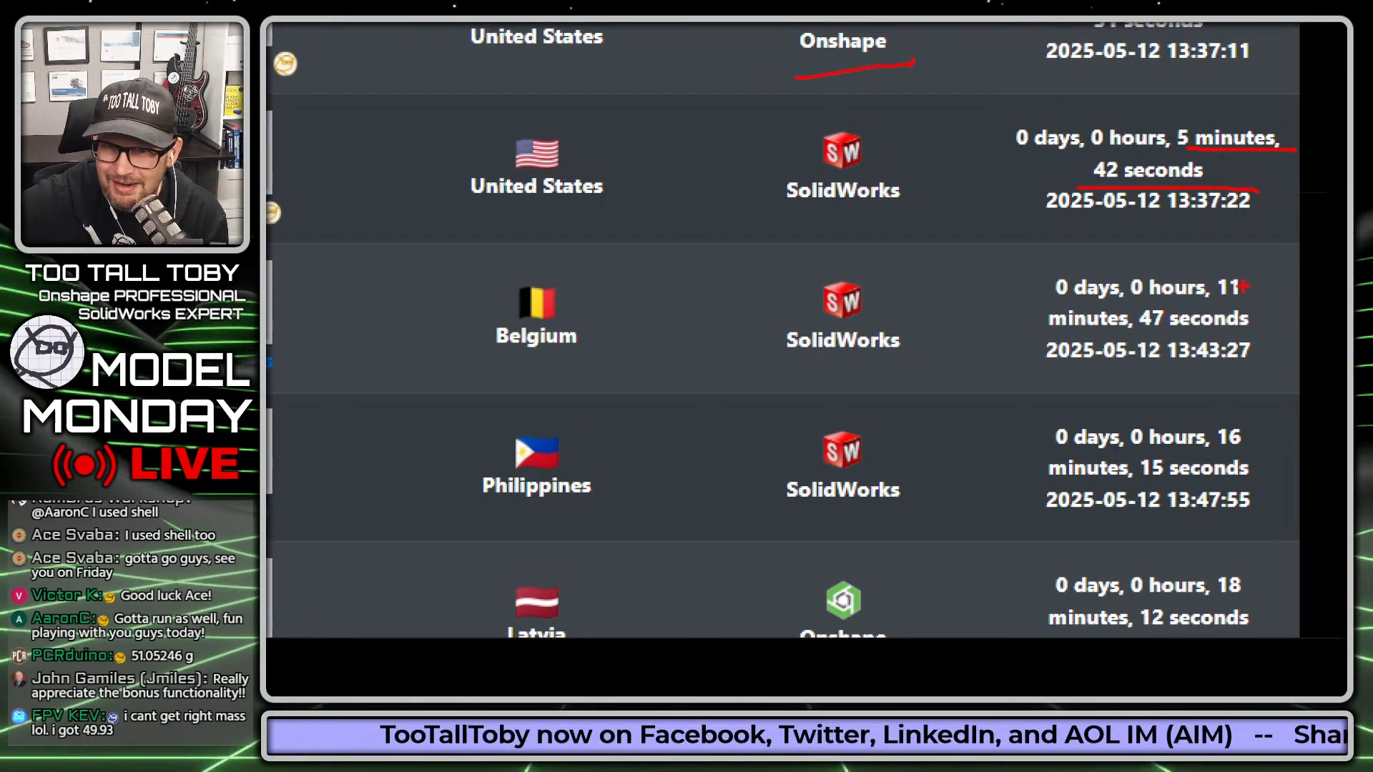
{"action": "left_click_drag", "start_coordinate": [1167, 337], "coordinate": [1252, 342]}
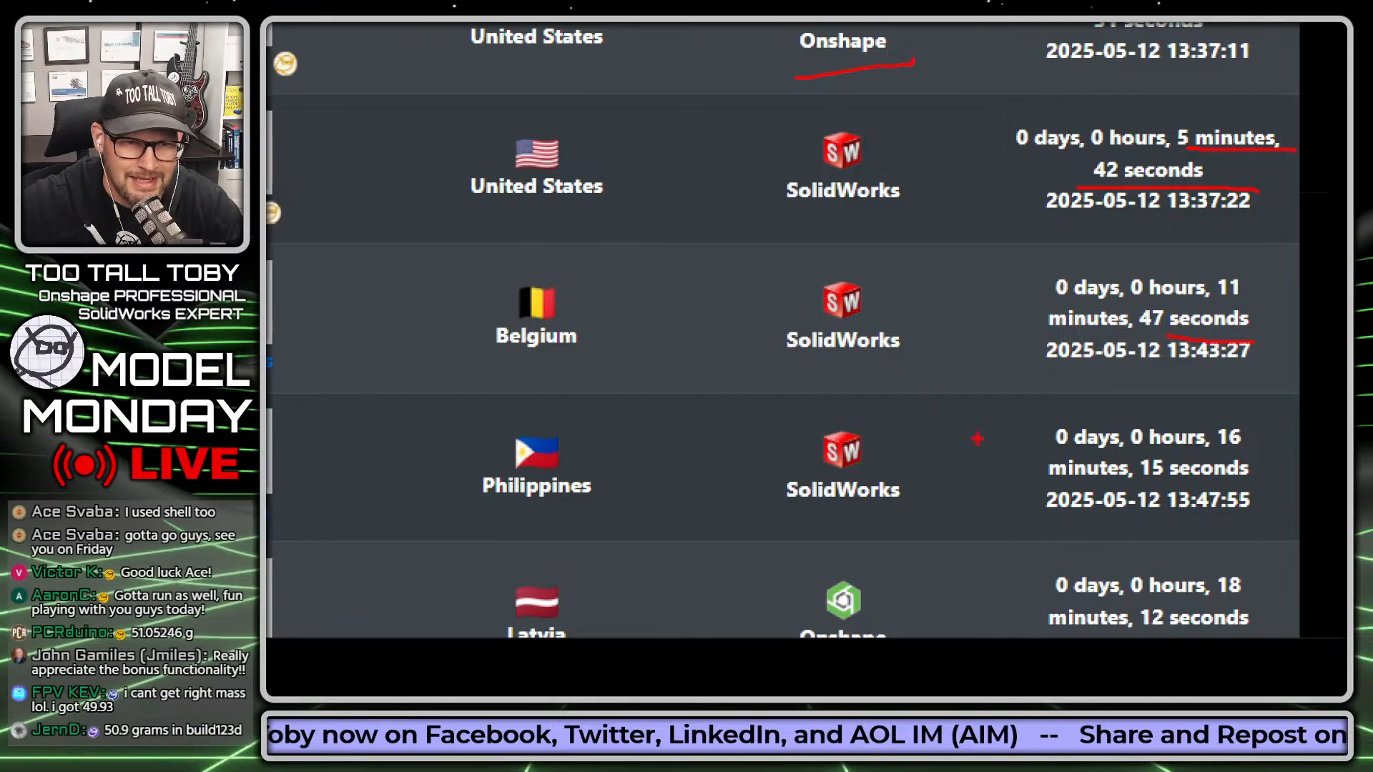
{"action": "key", "text": "Escape"}
{"action": "scroll", "coordinate": [887, 654], "scroll_direction": "down", "scroll_amount": 4}
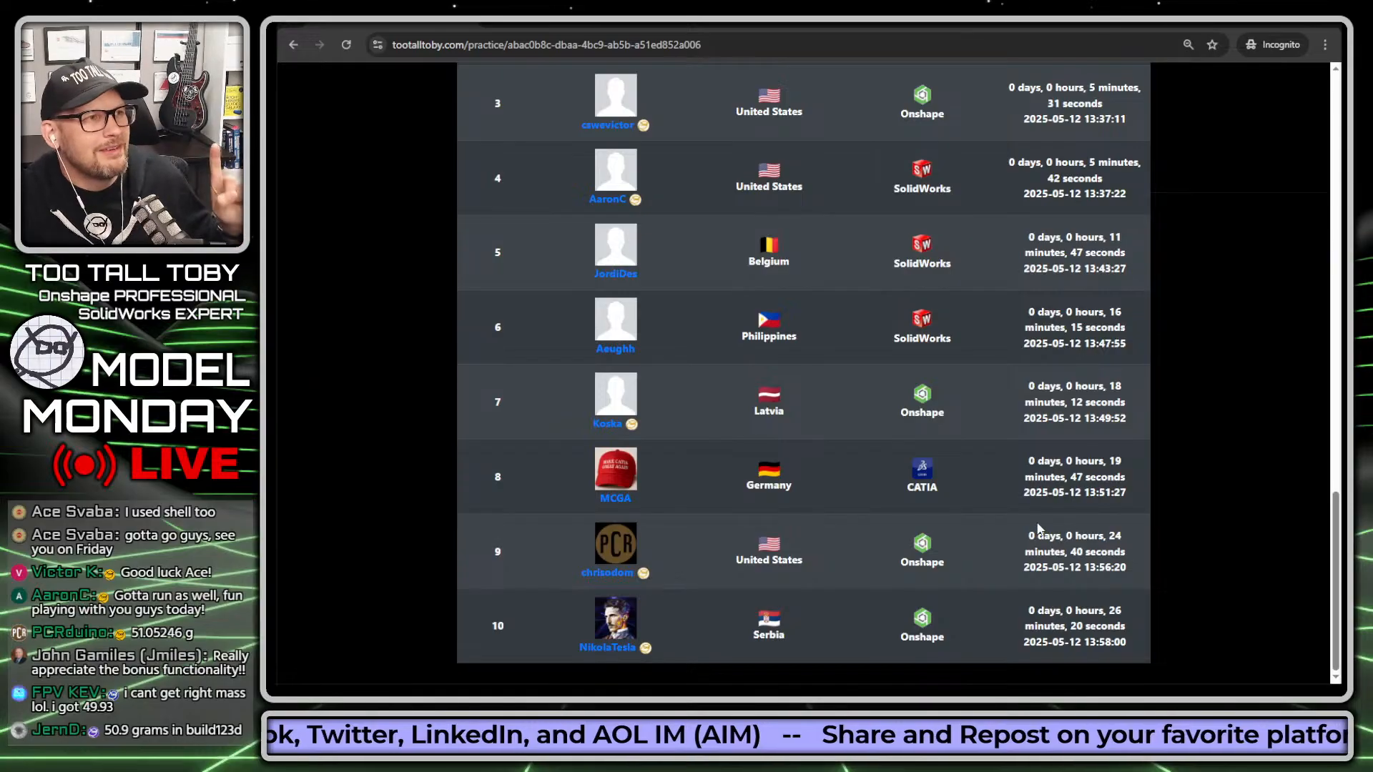
- Review the Top 100 fastest times for the Drill Dust Collector model
{"action": "scroll", "coordinate": [972, 494], "scroll_direction": "up", "scroll_amount": 7}
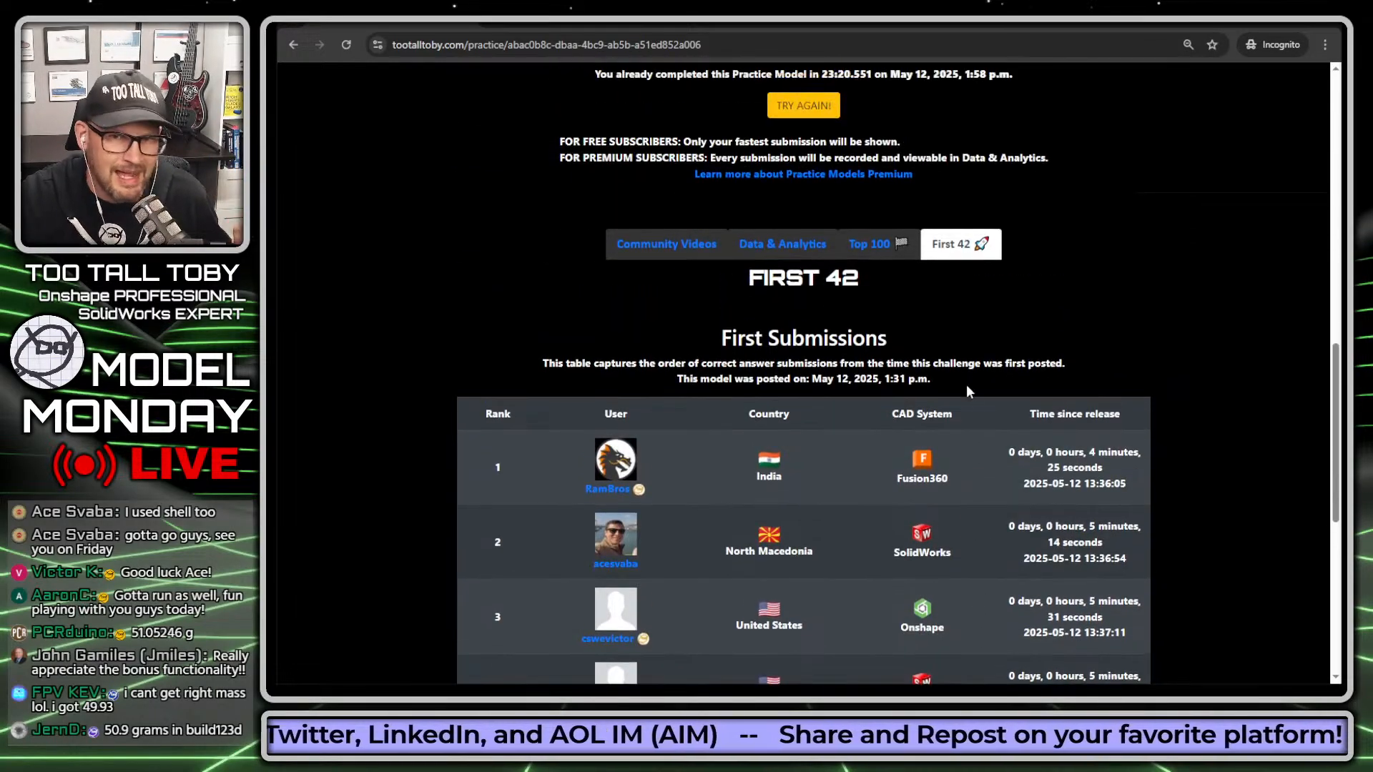
{"action": "left_click", "coordinate": [879, 245]}
{"action": "scroll", "coordinate": [912, 311], "scroll_direction": "down", "scroll_amount": 5}
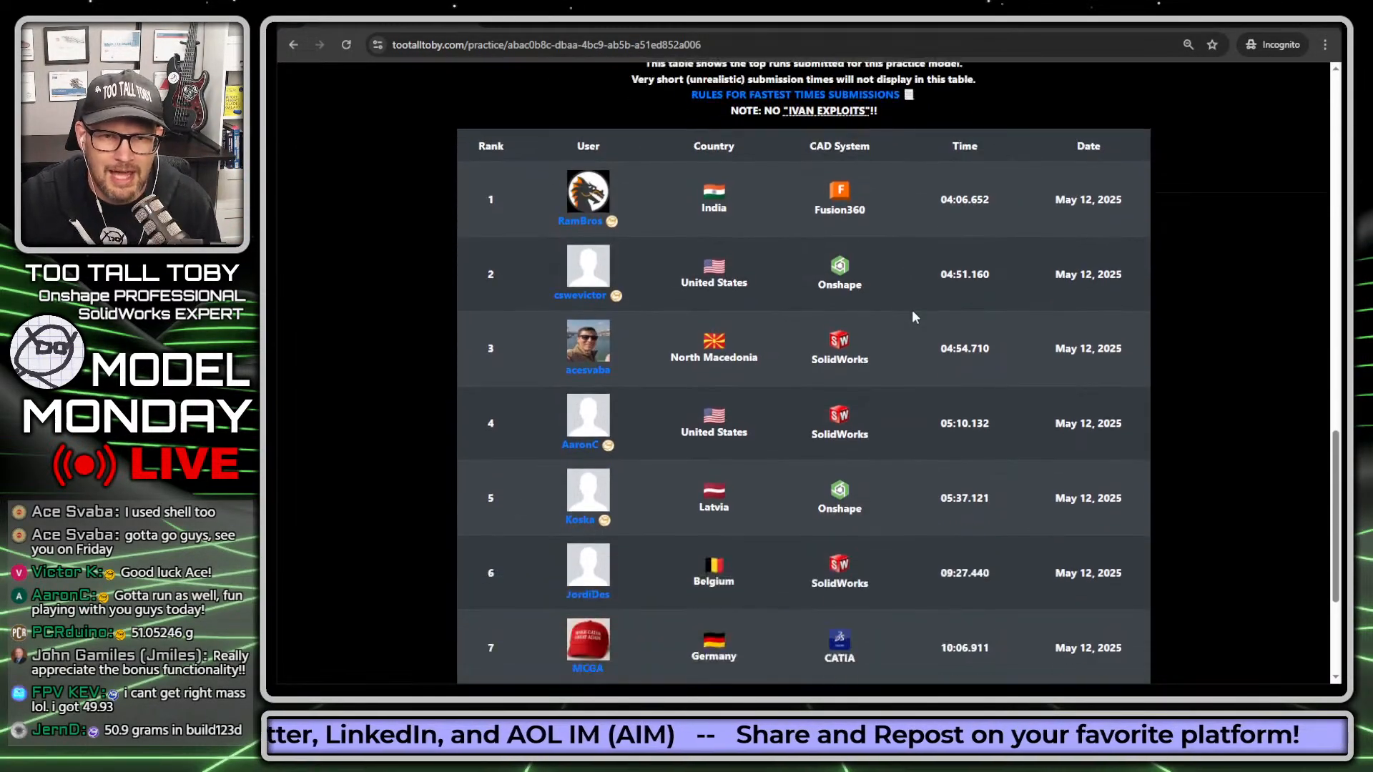
{"action": "scroll", "coordinate": [911, 310], "scroll_direction": "down", "scroll_amount": 2}
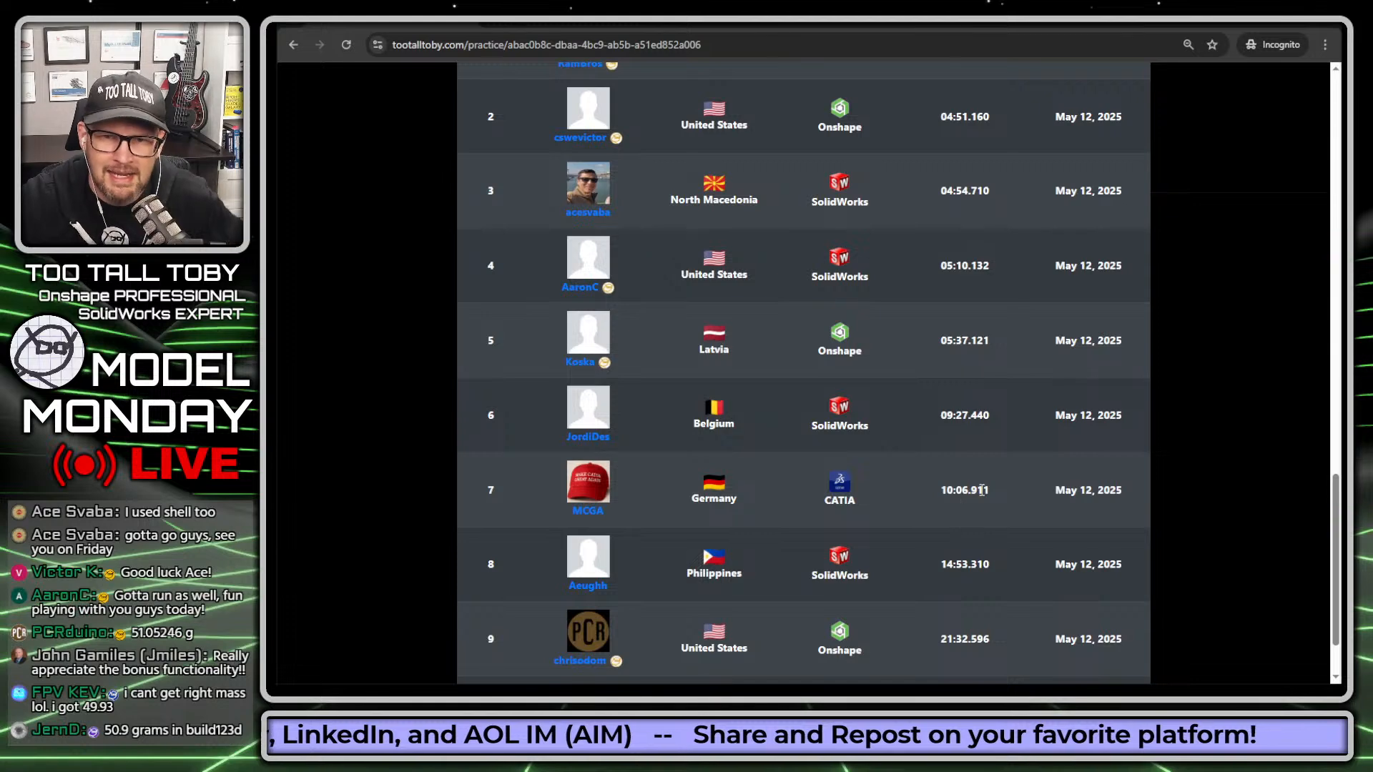
{"action": "scroll", "coordinate": [969, 387], "scroll_direction": "up", "scroll_amount": 7}
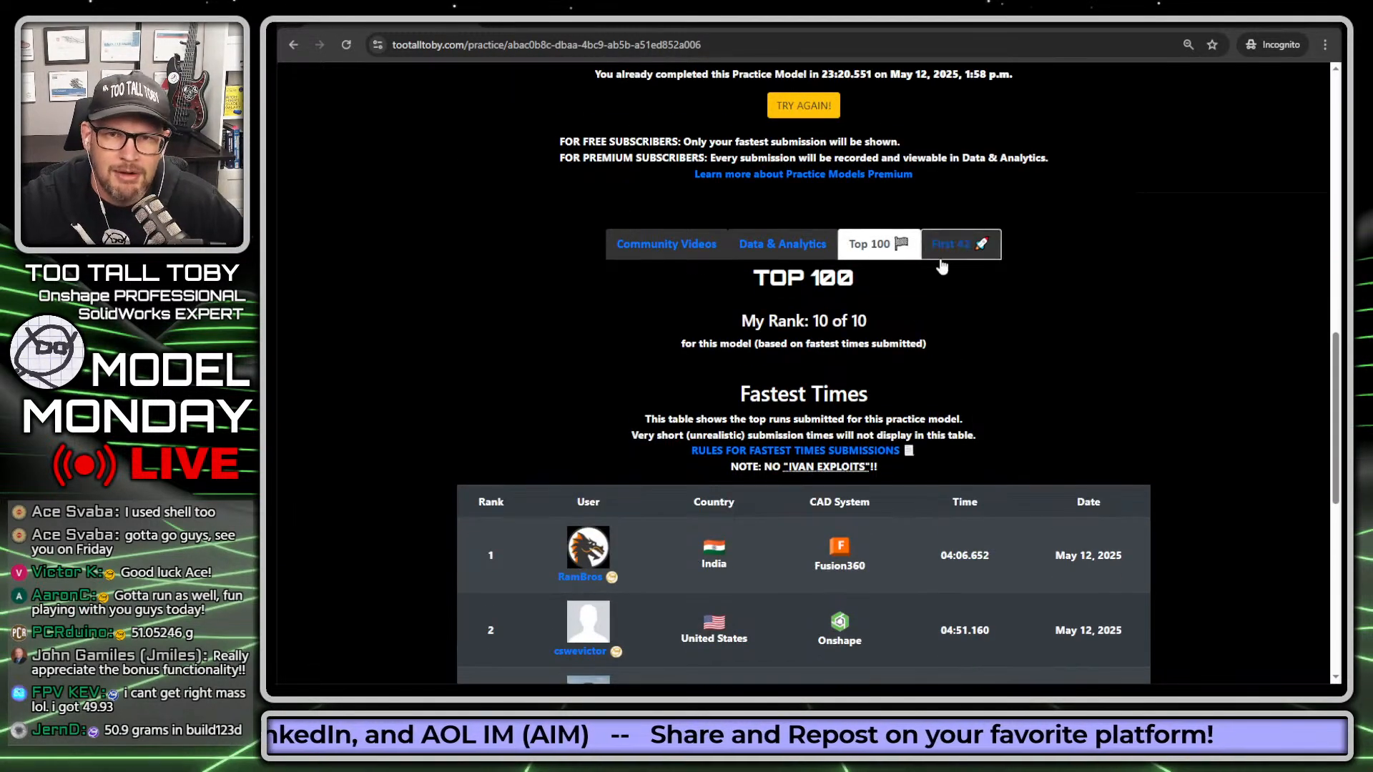
- Check the First 42 ranking again down to the last entry and return to the start of the results page
{"action": "left_click", "coordinate": [945, 250]}
{"action": "scroll", "coordinate": [1045, 405], "scroll_direction": "down", "scroll_amount": 10}
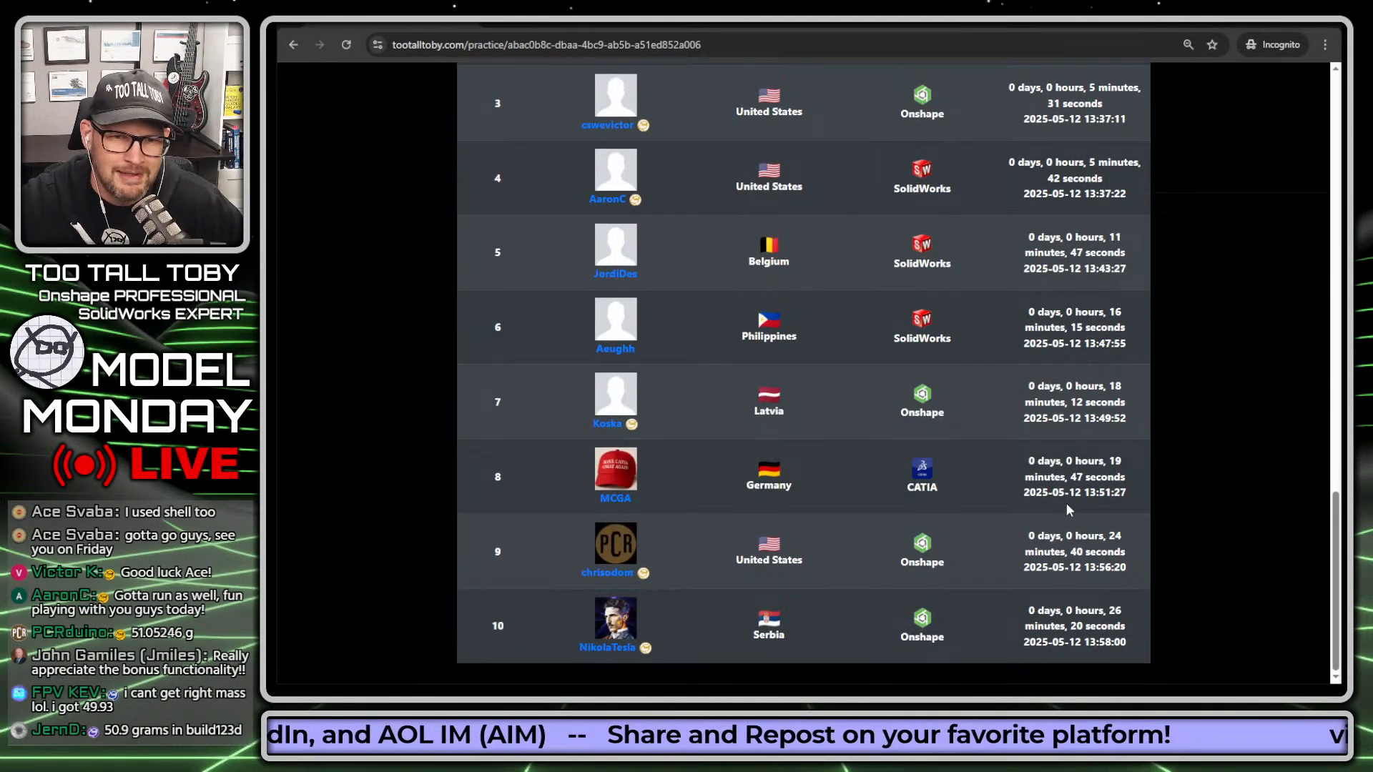
{"action": "scroll", "coordinate": [1024, 530], "scroll_direction": "up", "scroll_amount": 7}
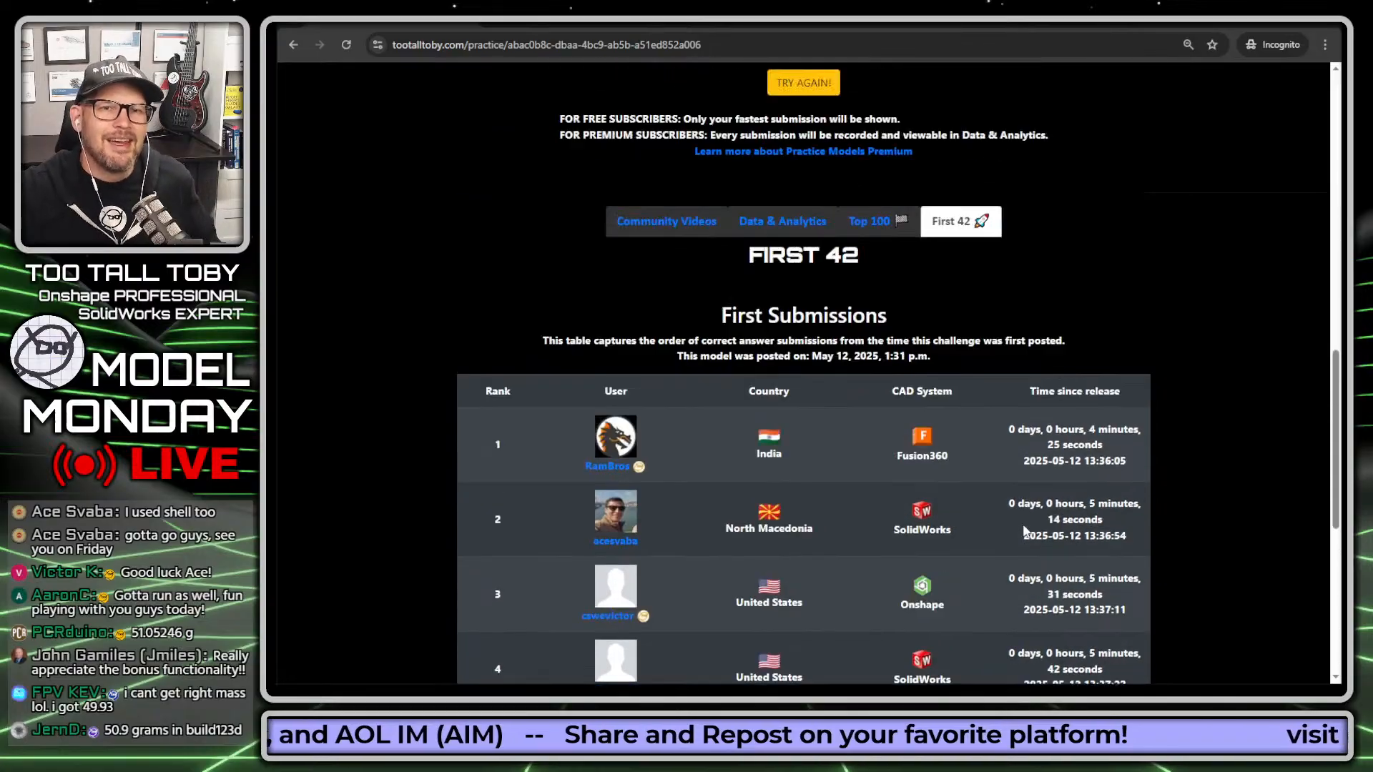
{"action": "scroll", "coordinate": [1024, 530], "scroll_direction": "up", "scroll_amount": 1}
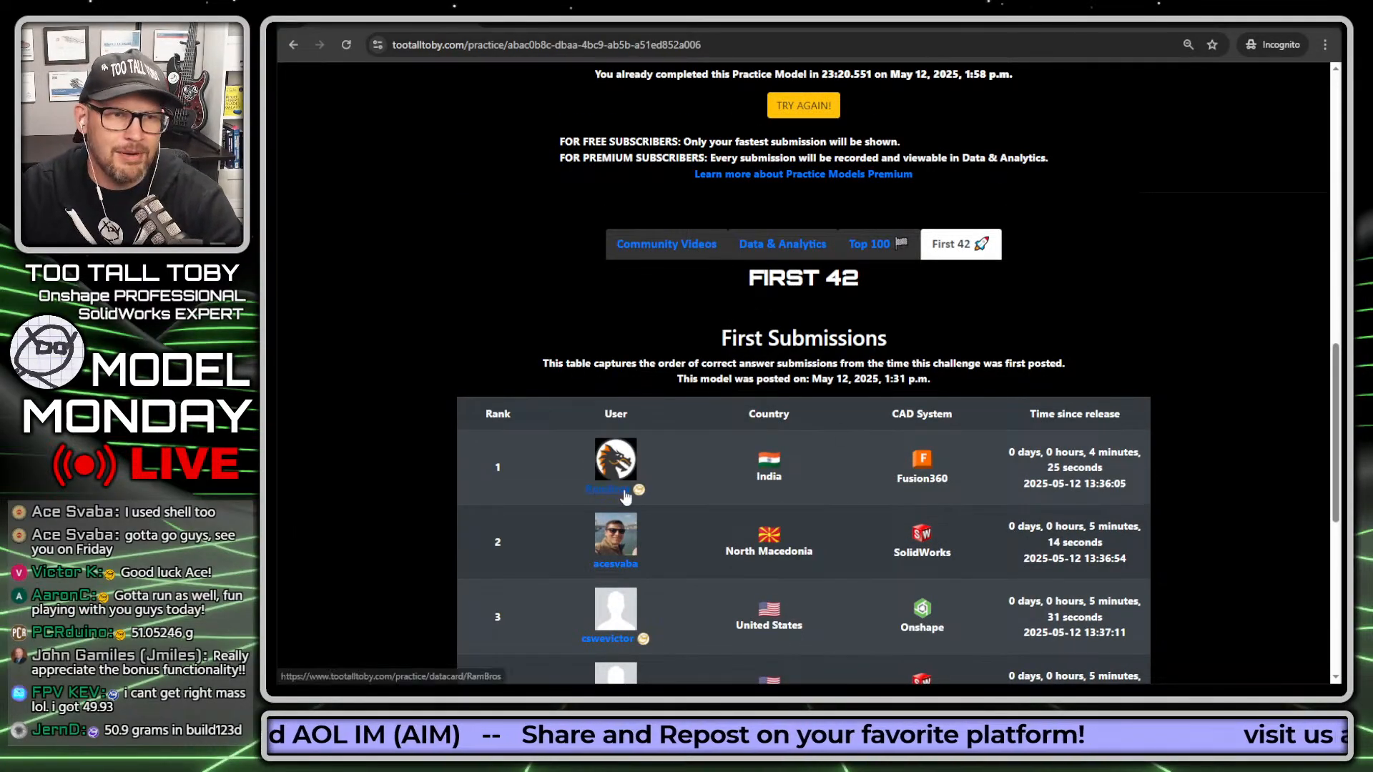
{"action": "scroll", "coordinate": [626, 497], "scroll_direction": "up", "scroll_amount": 5}
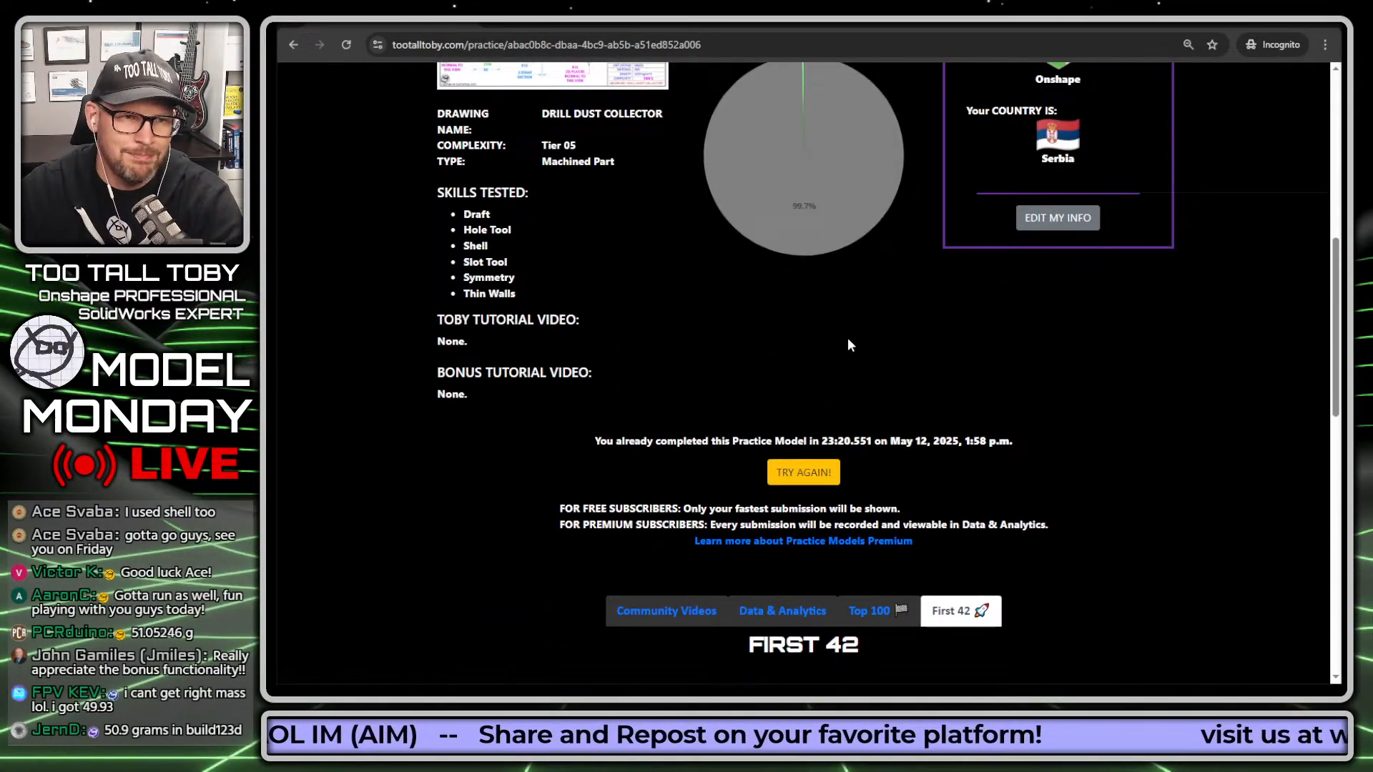
{"action": "scroll", "coordinate": [847, 338], "scroll_direction": "up", "scroll_amount": 8}
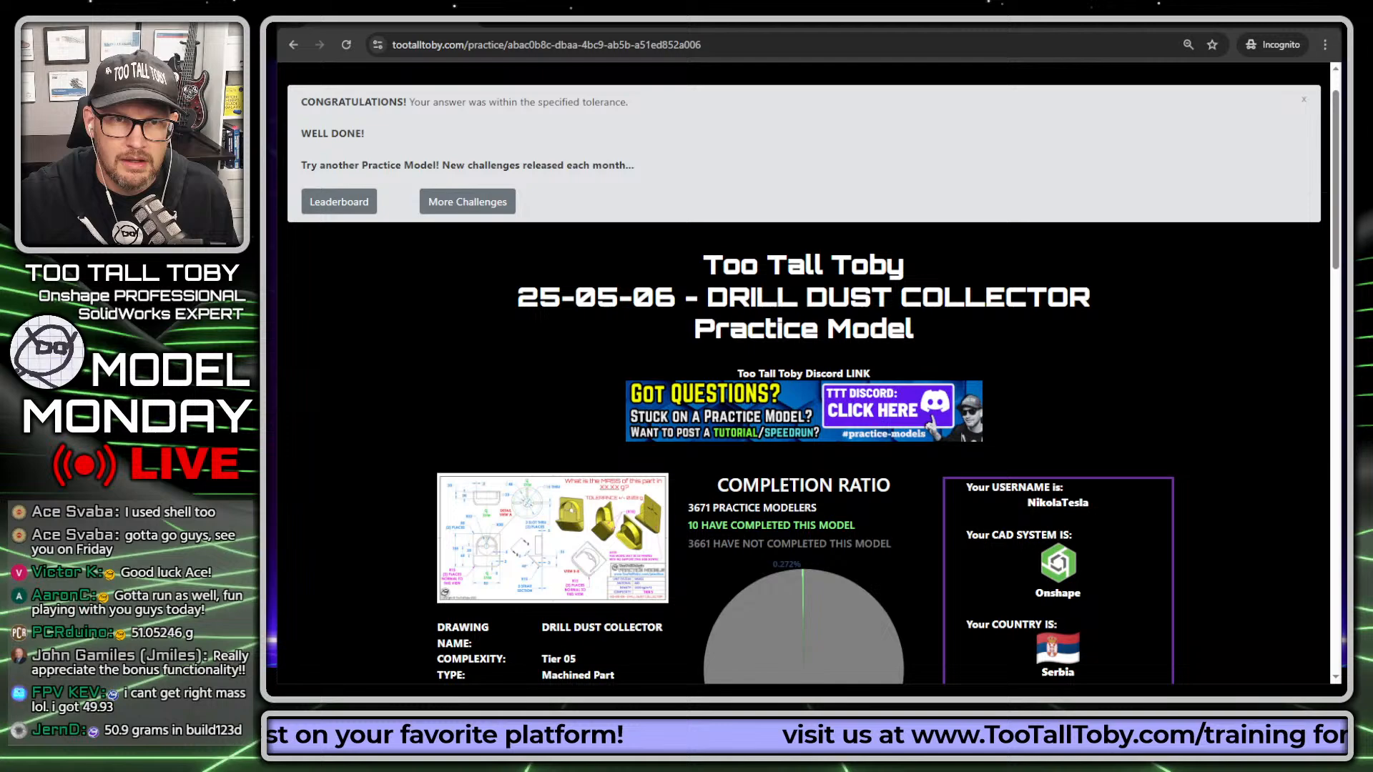
- Switch back to the Onshape part, close the mass properties, and measure the back plate's thickness between its front and rear faces
{"action": "key", "text": "ctrl+Tab"}
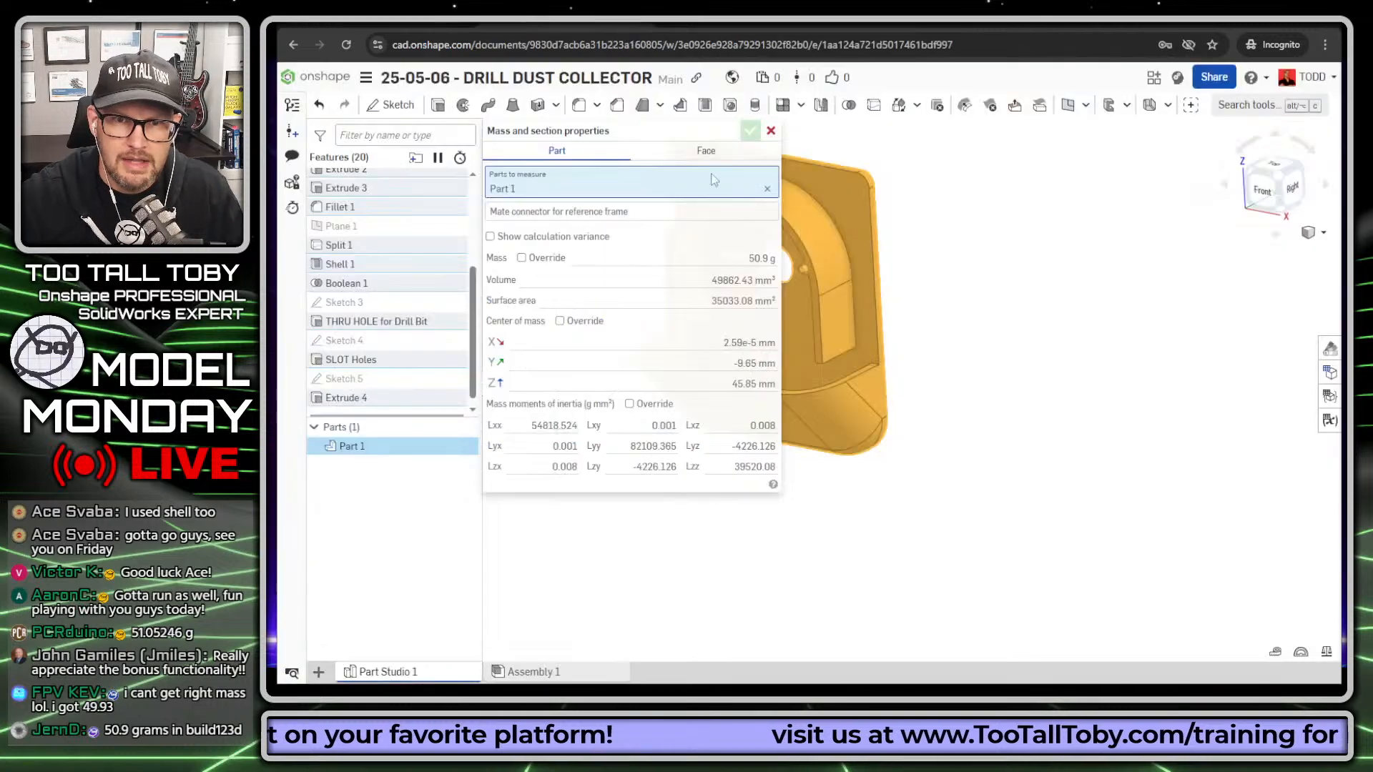
{"action": "left_click", "coordinate": [770, 131]}
{"action": "right_click_drag", "start_coordinate": [996, 328], "coordinate": [1001, 311]}
{"action": "scroll", "coordinate": [831, 177], "scroll_direction": "up", "scroll_amount": 4}
{"action": "right_click_drag", "start_coordinate": [893, 212], "coordinate": [662, 205]}
{"action": "left_click", "coordinate": [885, 192]}
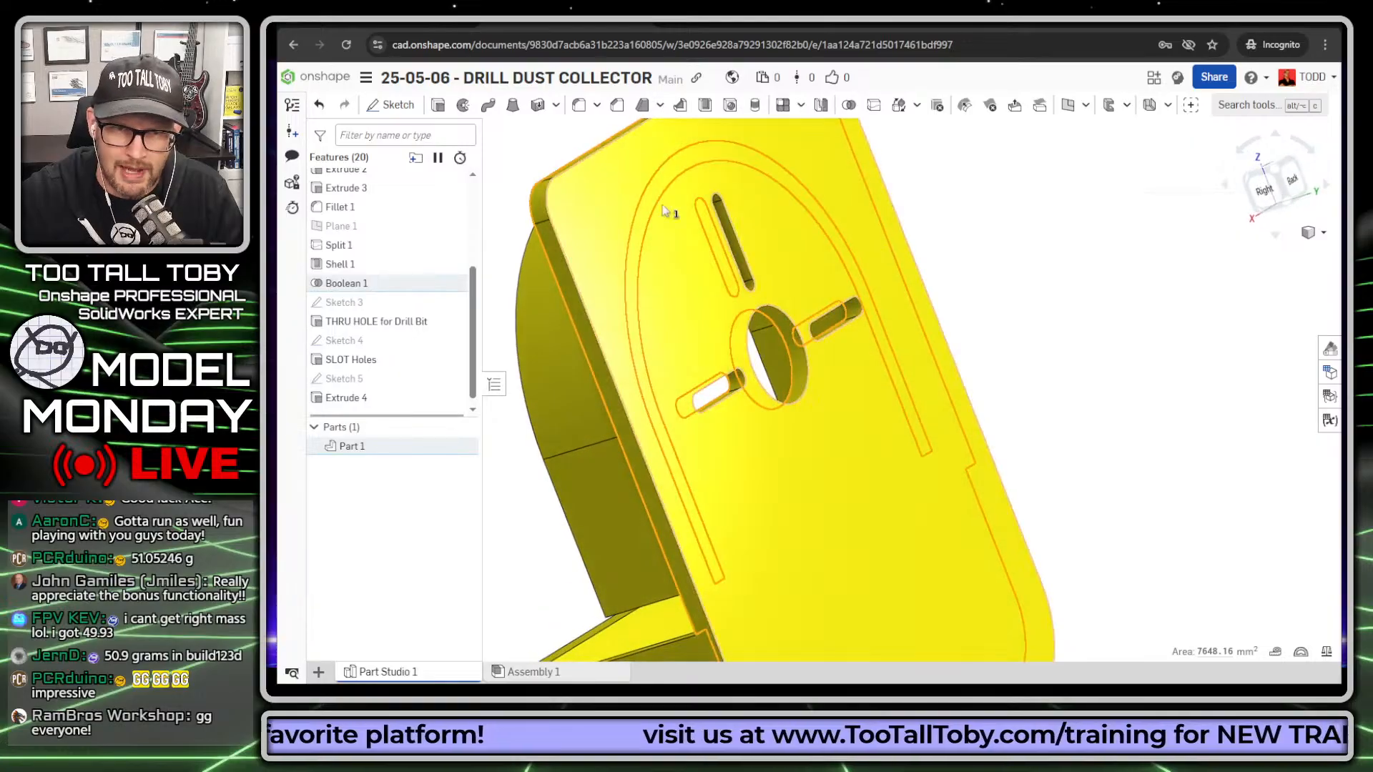
{"action": "right_click", "coordinate": [613, 208]}
{"action": "scroll", "coordinate": [563, 217], "scroll_direction": "down", "scroll_amount": 3}
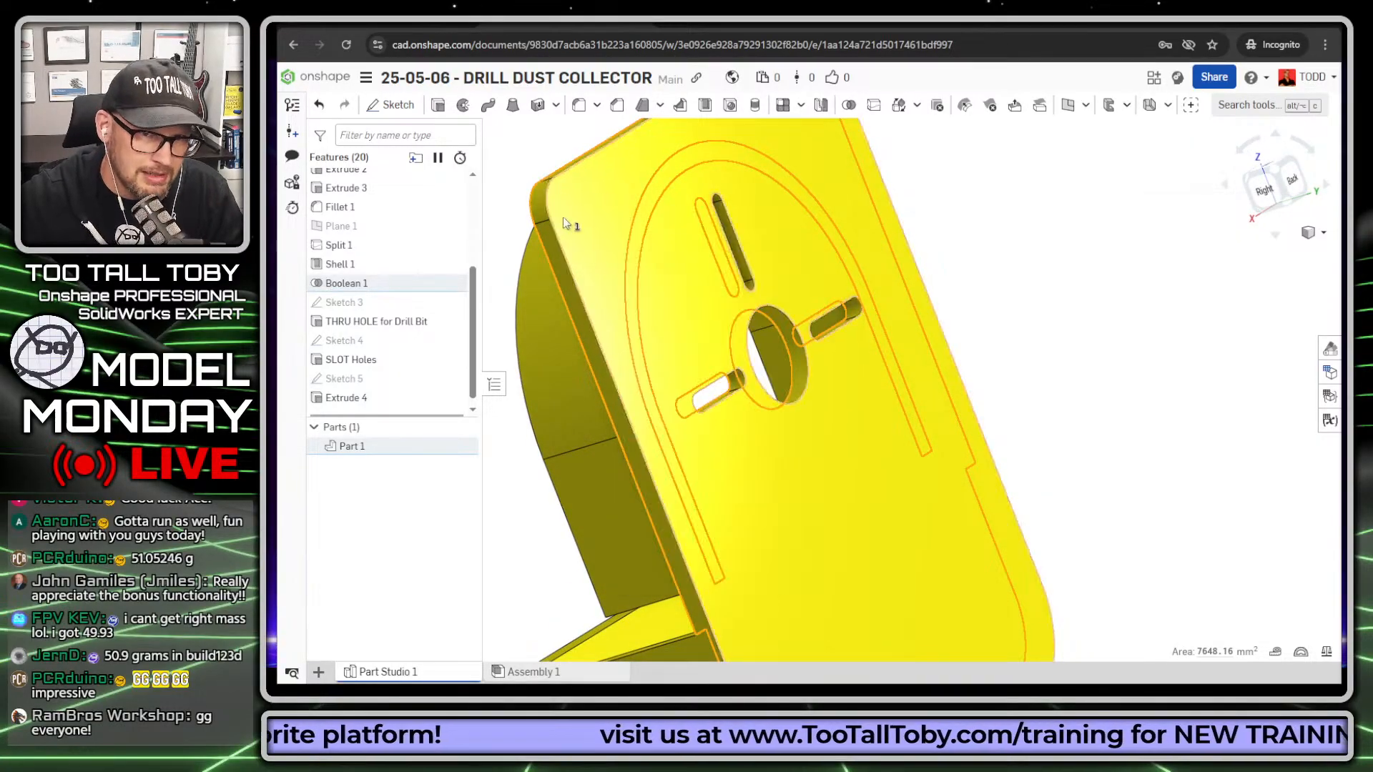
{"action": "left_click", "coordinate": [619, 247]}
{"action": "right_click_drag", "start_coordinate": [566, 256], "coordinate": [640, 247]}
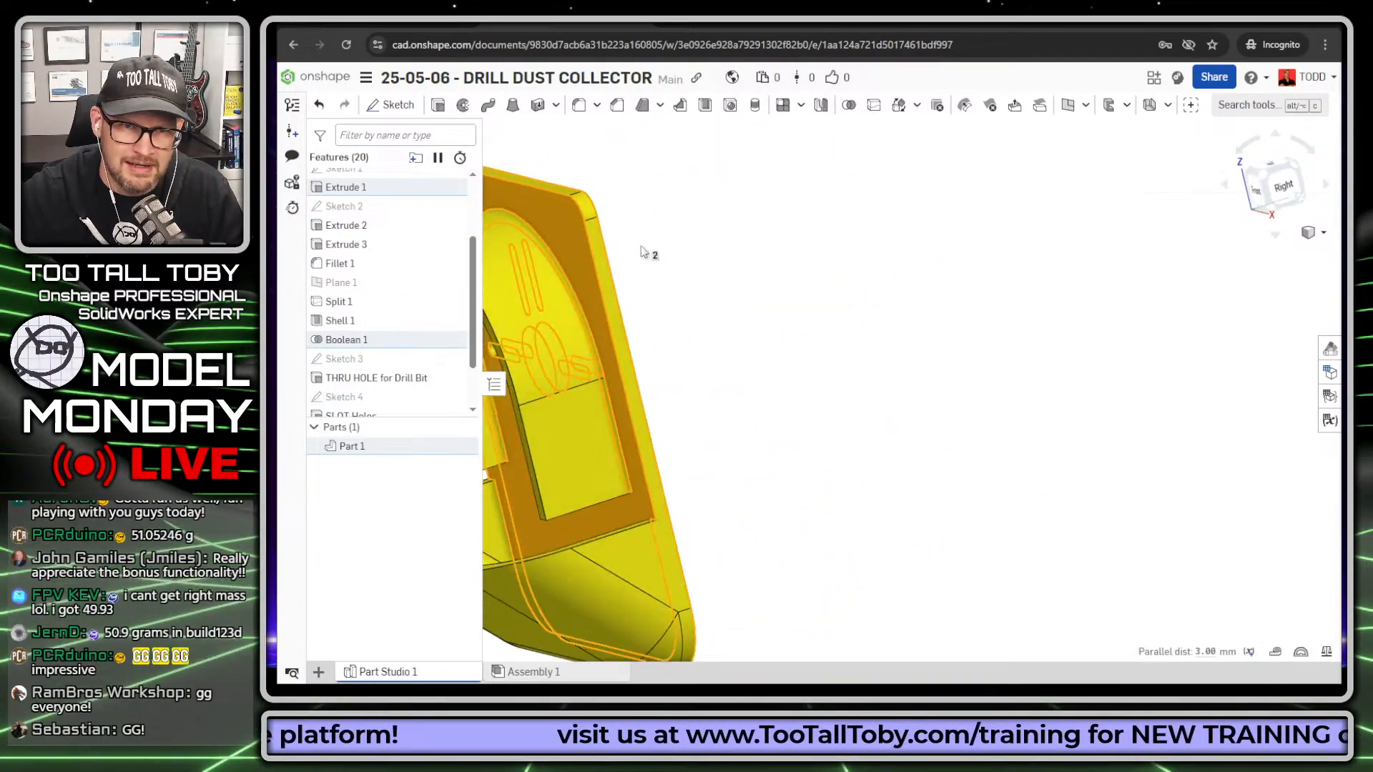
{"action": "left_click", "coordinate": [573, 238]}
{"action": "left_click", "coordinate": [784, 282]}
- Chamfer the front edge of the drill bit through hole with a distance of 2.5 mm at 45 degrees
{"action": "scroll", "coordinate": [726, 320], "scroll_direction": "down", "scroll_amount": 3}
{"action": "right_click_drag", "start_coordinate": [618, 372], "coordinate": [657, 369]}
{"action": "scroll", "coordinate": [602, 388], "scroll_direction": "down", "scroll_amount": 2}
{"action": "scroll", "coordinate": [571, 369], "scroll_direction": "up", "scroll_amount": 3}
{"action": "middle_click_drag", "start_coordinate": [571, 369], "coordinate": [758, 340]}
{"action": "scroll", "coordinate": [759, 345], "scroll_direction": "up", "scroll_amount": 8}
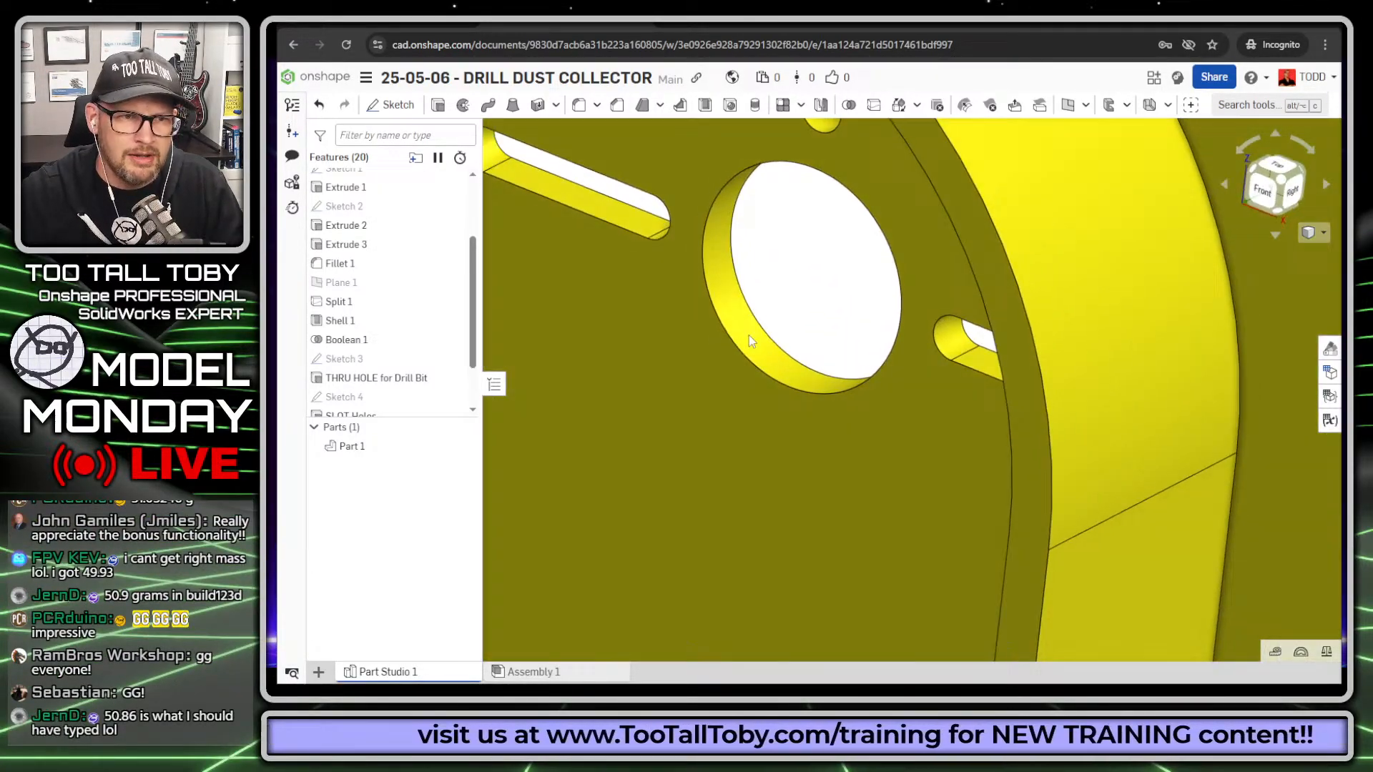
{"action": "mouse_move", "coordinate": [749, 341]}
{"action": "right_mouse_down"}
{"action": "mouse_move", "coordinate": [763, 331]}
{"action": "mouse_move", "coordinate": [736, 350]}
{"action": "right_mouse_up"}
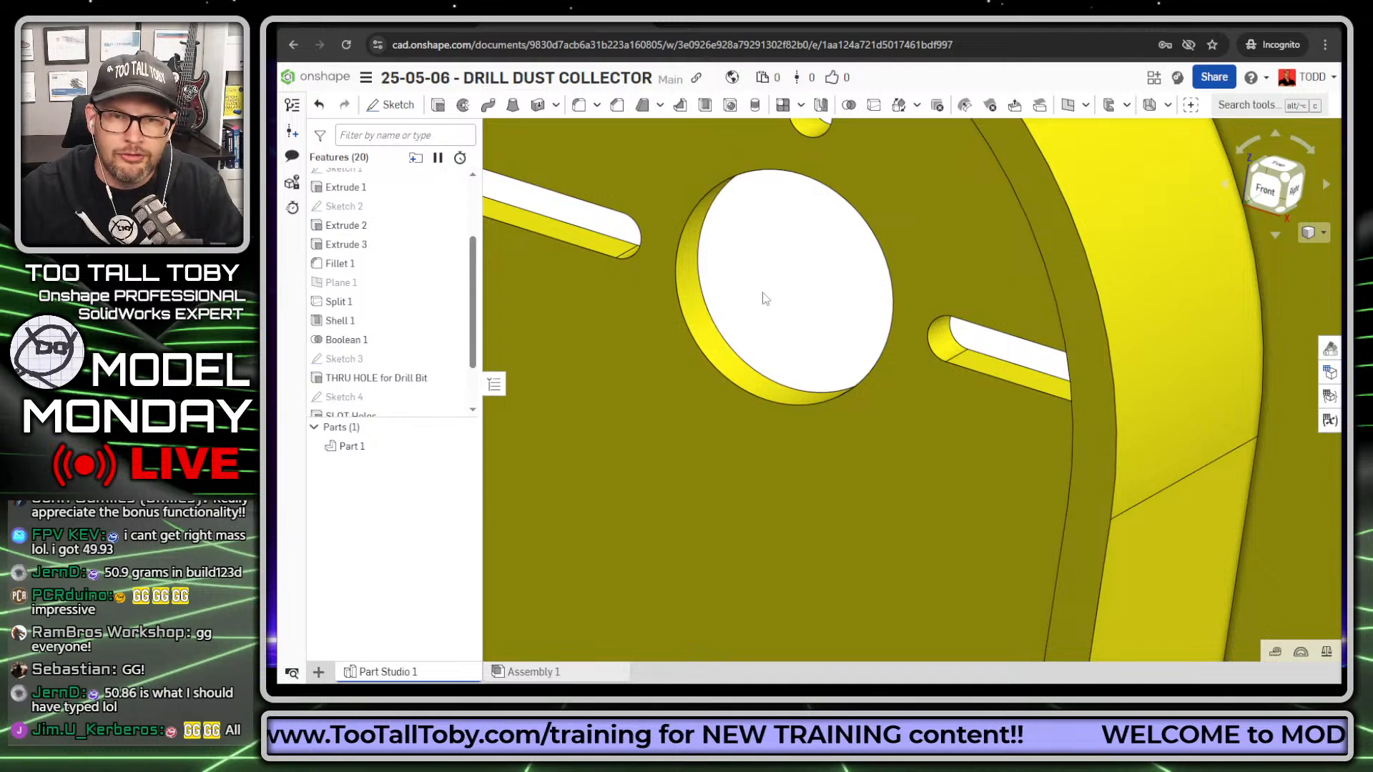
{"action": "key", "text": "s"}
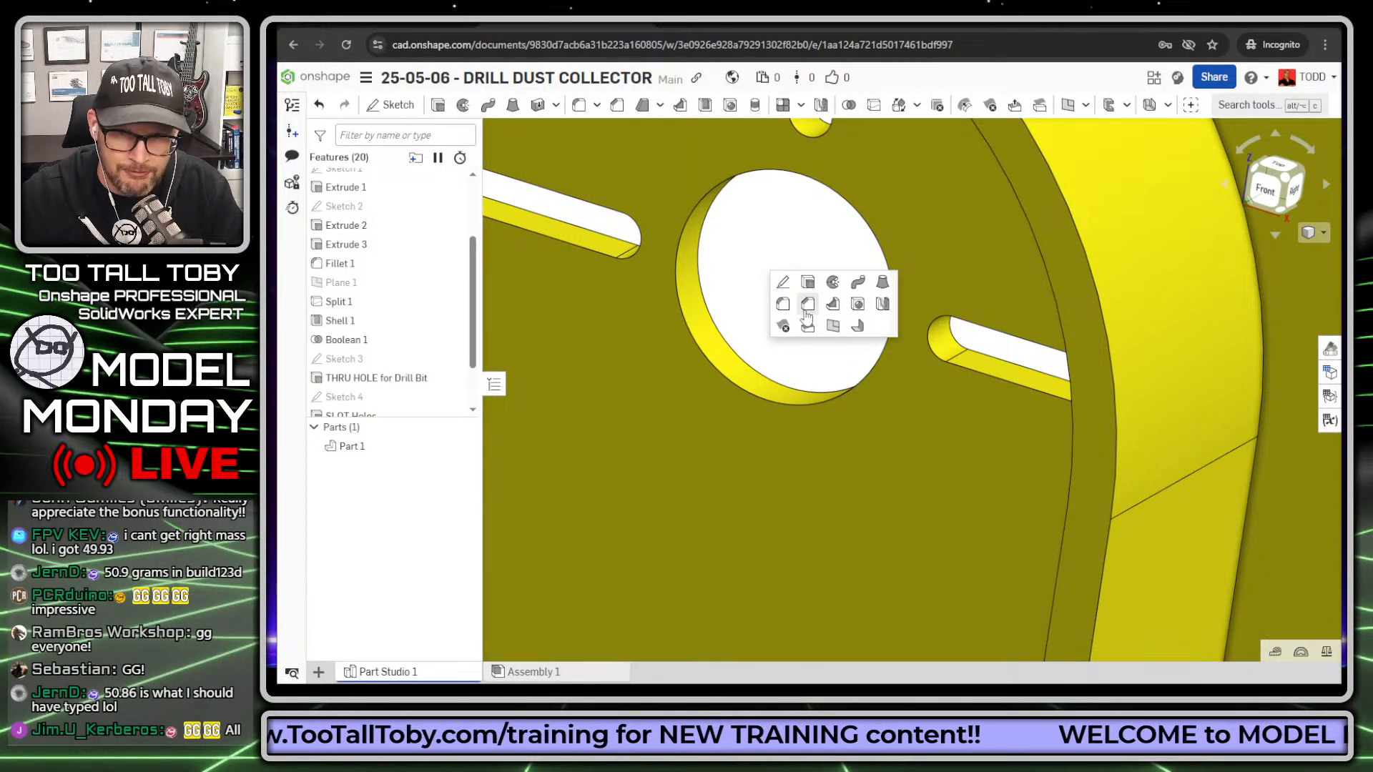
{"action": "left_click", "coordinate": [807, 304]}
{"action": "left_click", "coordinate": [735, 392]}
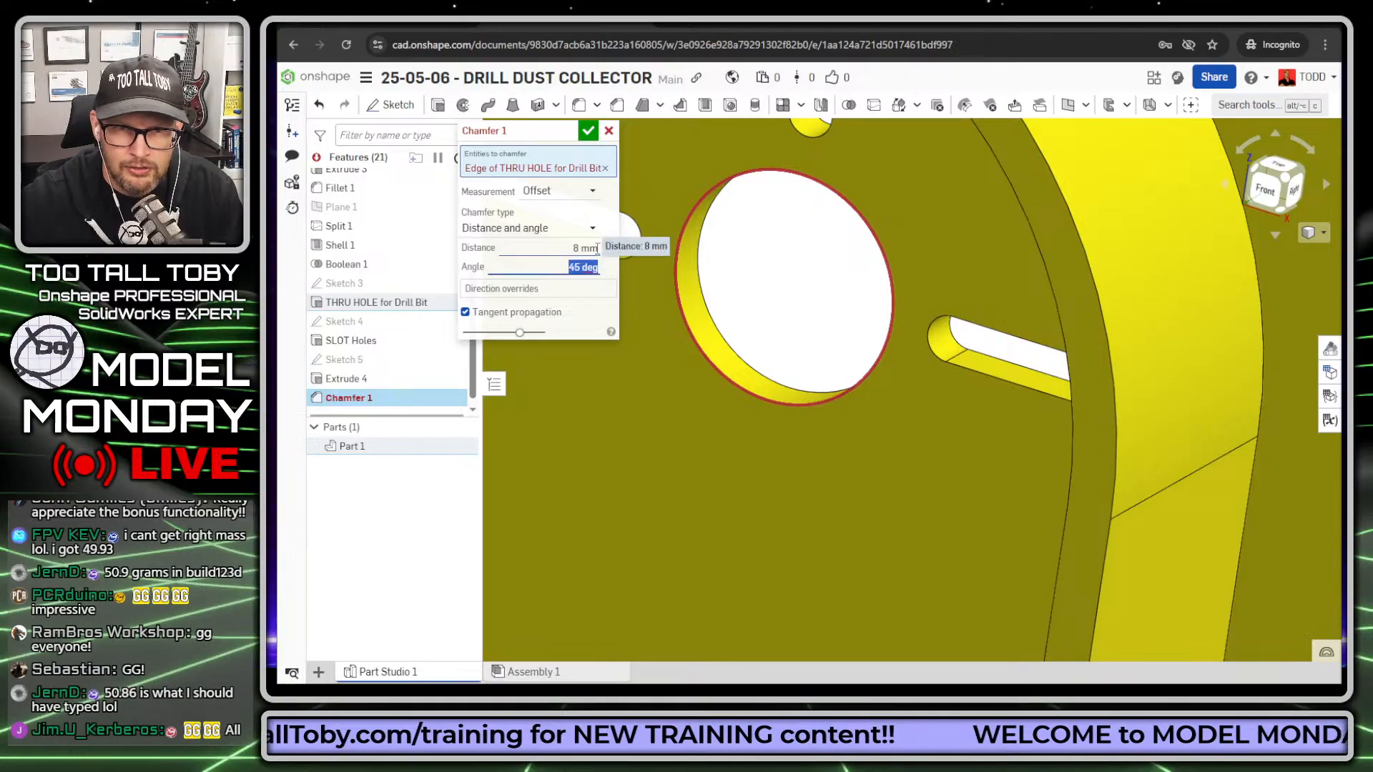
{"action": "left_click", "coordinate": [589, 249]}
{"action": "type", "text": "2.5"}
{"action": "key", "text": "Return"}
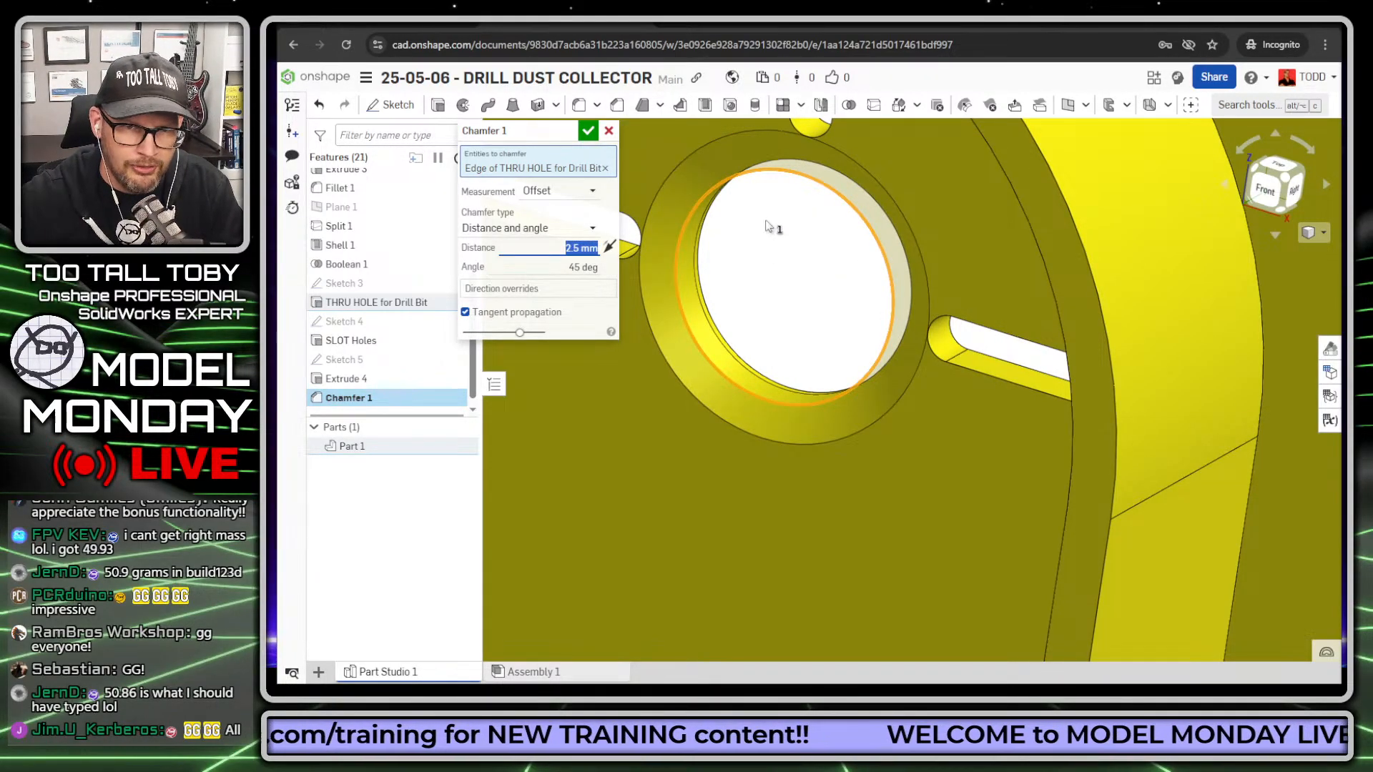
{"action": "left_click", "coordinate": [587, 132]}
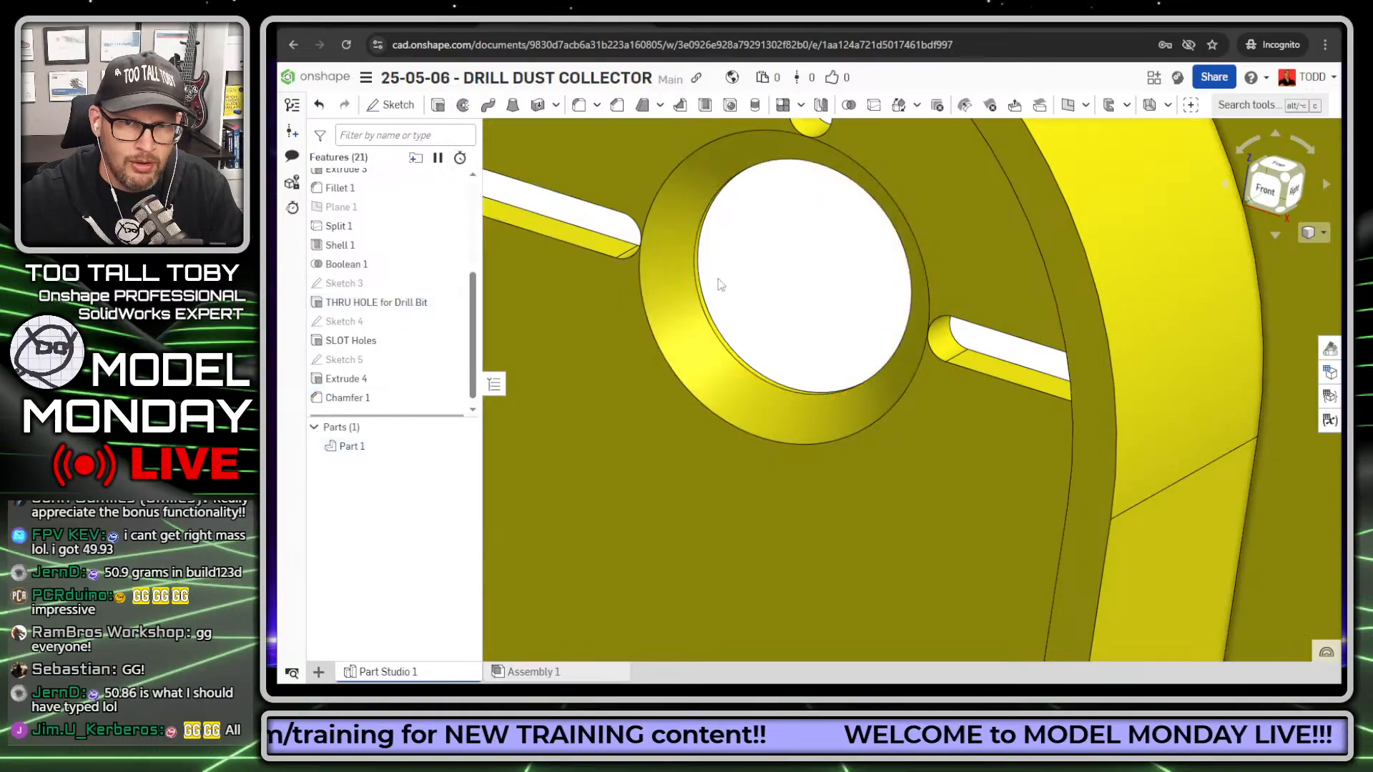
- Inspect the chamfered through hole and the surrounding arch wall from several angles
{"action": "right_click_drag", "start_coordinate": [785, 297], "coordinate": [801, 362]}
{"action": "scroll", "coordinate": [802, 362], "scroll_direction": "down", "scroll_amount": 2}
{"action": "scroll", "coordinate": [822, 521], "scroll_direction": "down", "scroll_amount": 3}
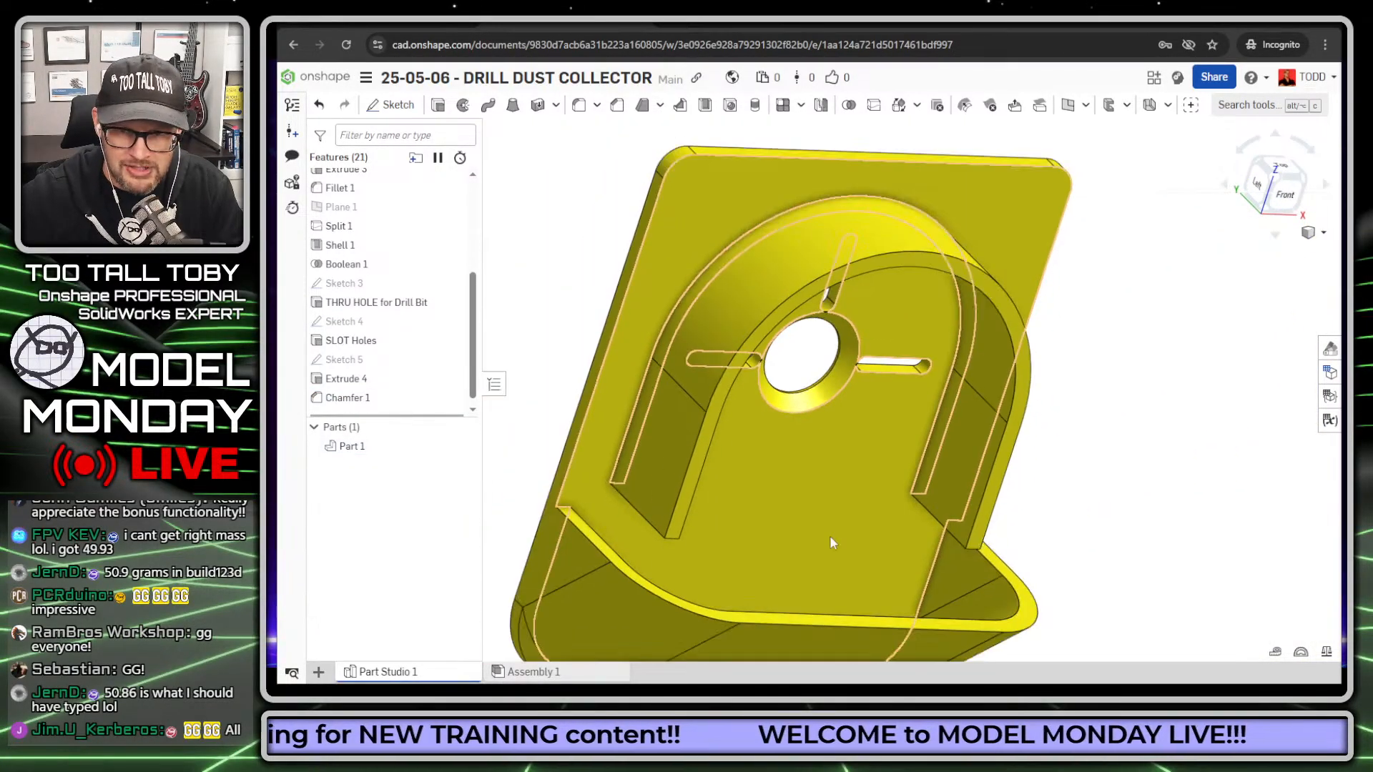
{"action": "scroll", "coordinate": [814, 552], "scroll_direction": "up", "scroll_amount": 1}
{"action": "right_click_drag", "start_coordinate": [812, 554], "coordinate": [814, 545]}
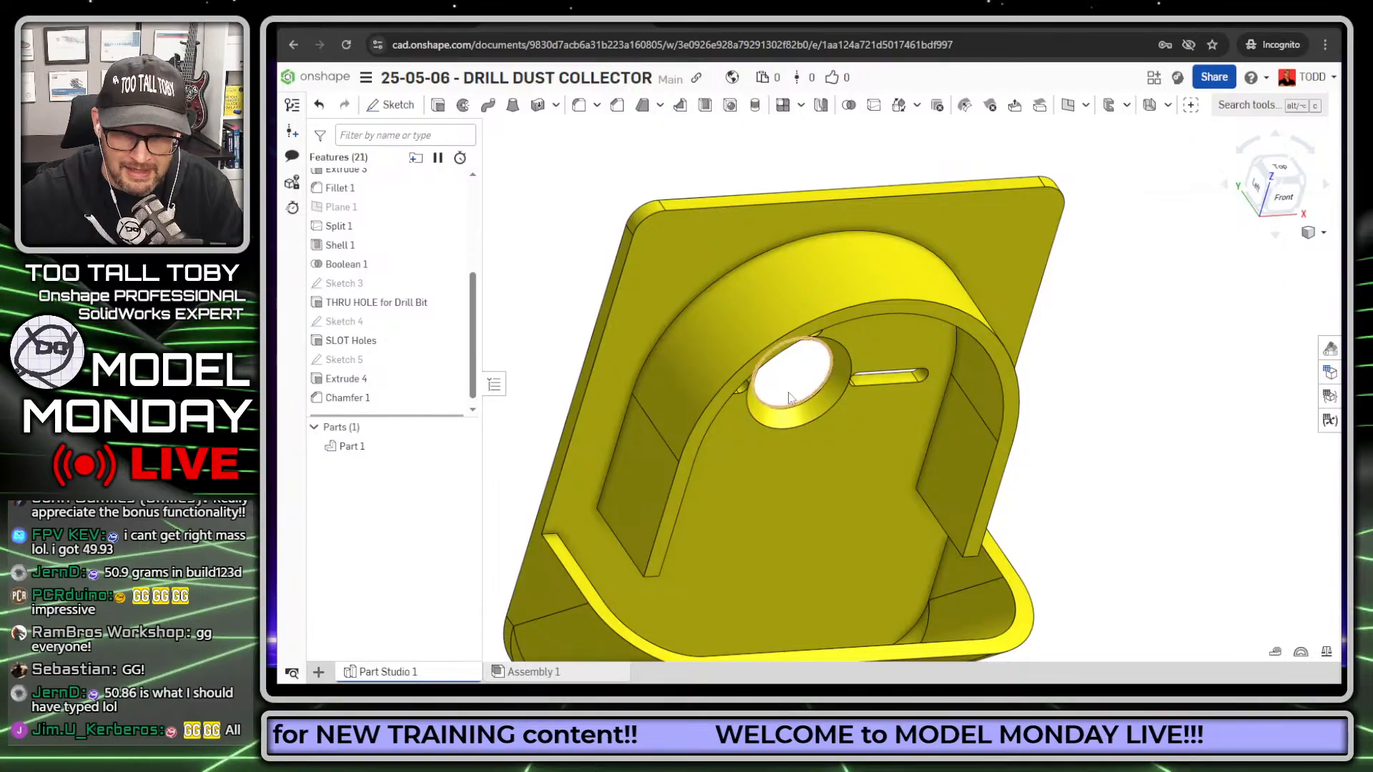